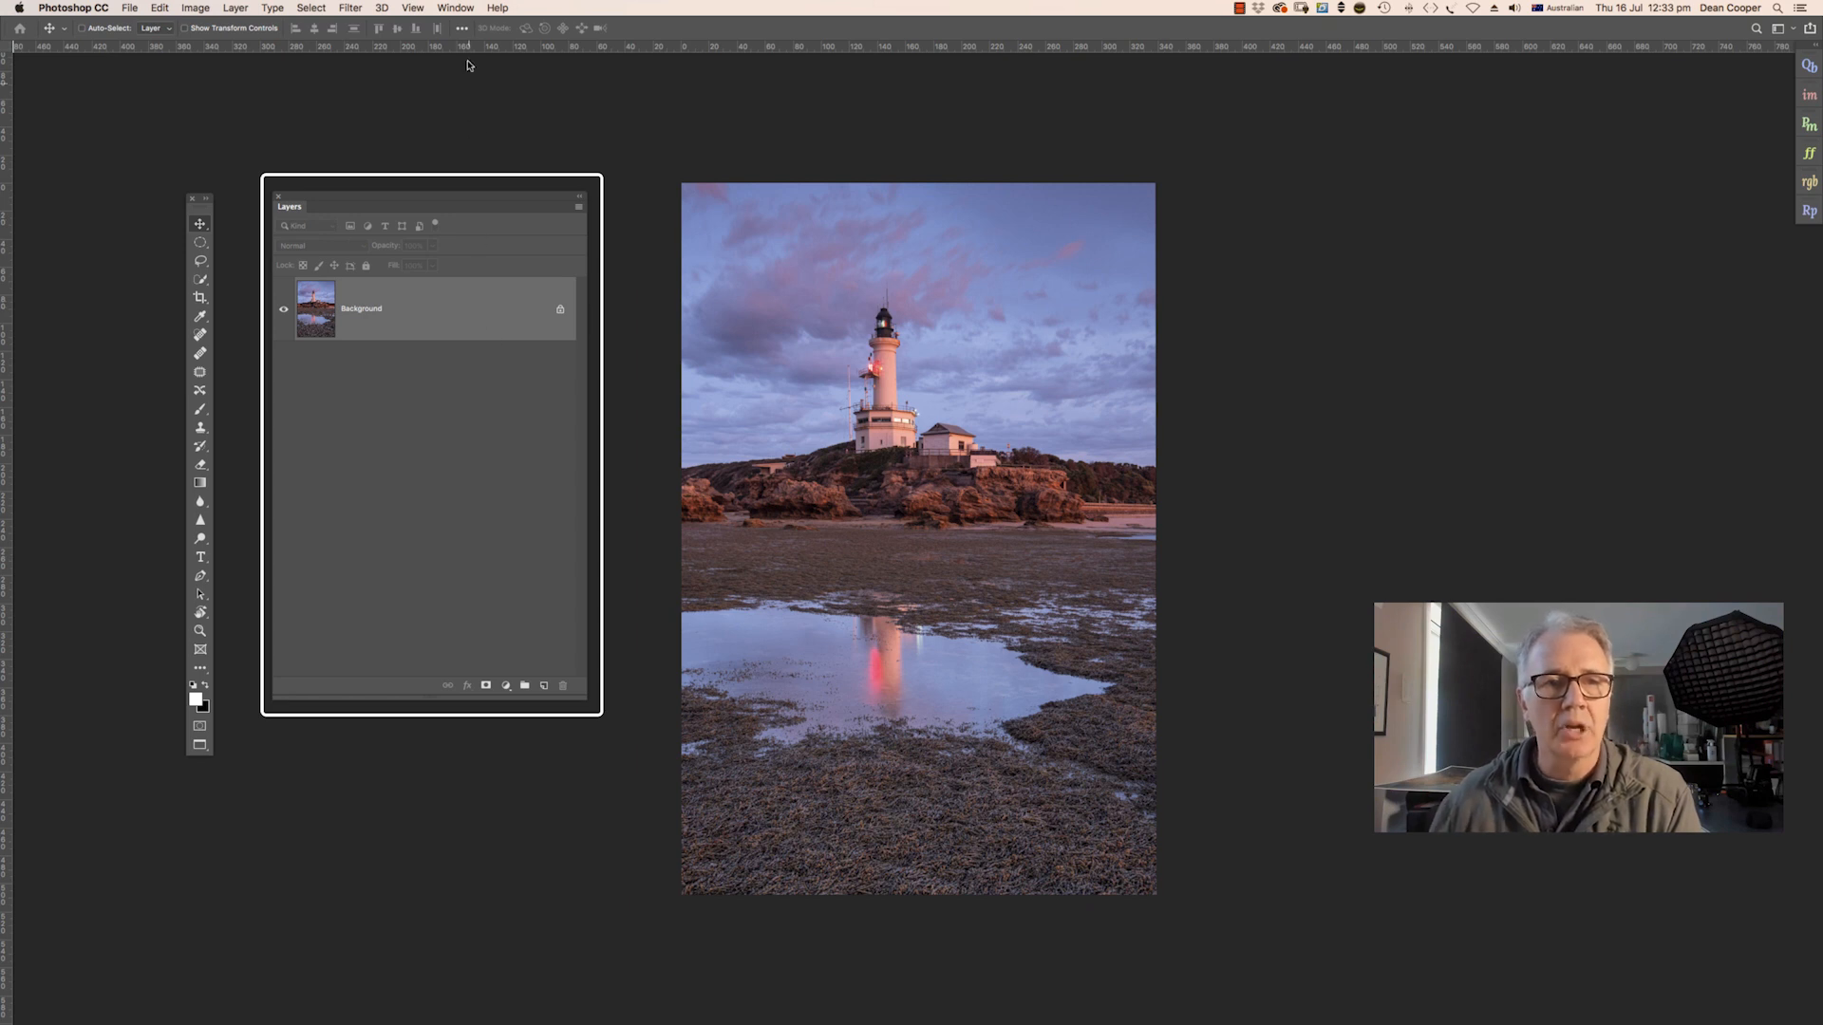
left_click(456, 8)
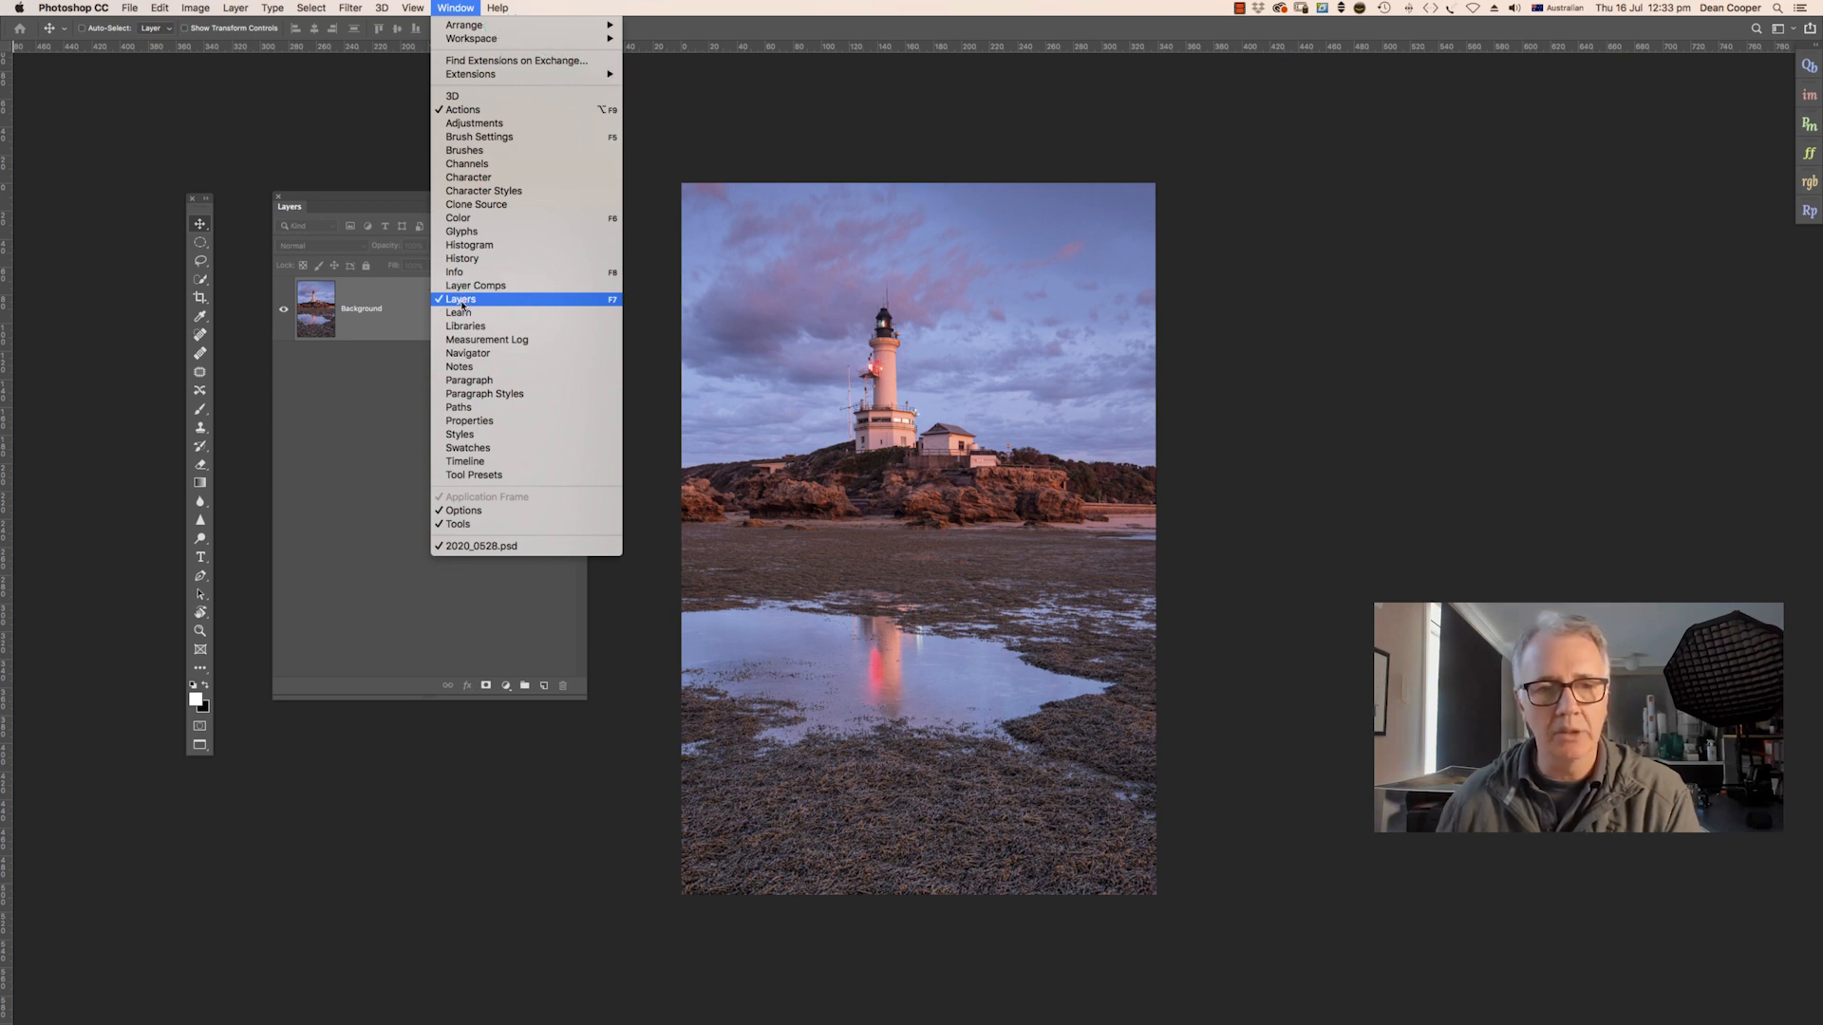
left_click(268, 143)
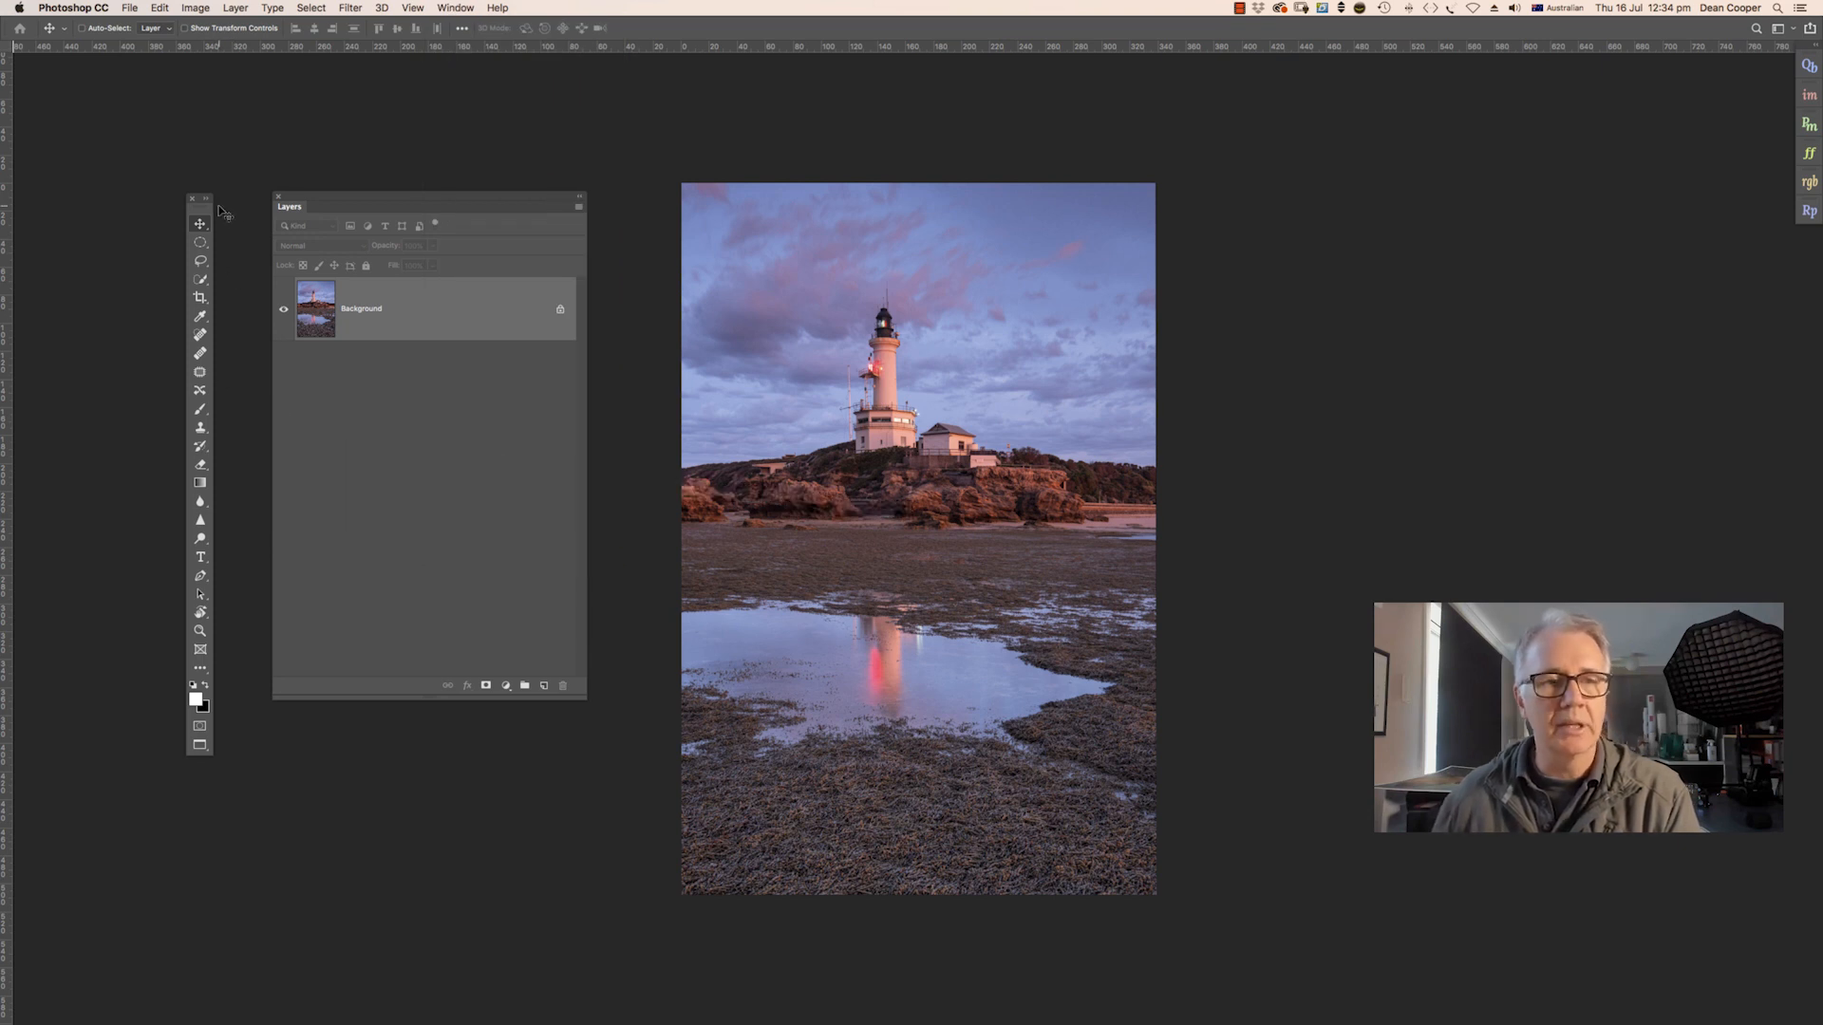
left_click(454, 8)
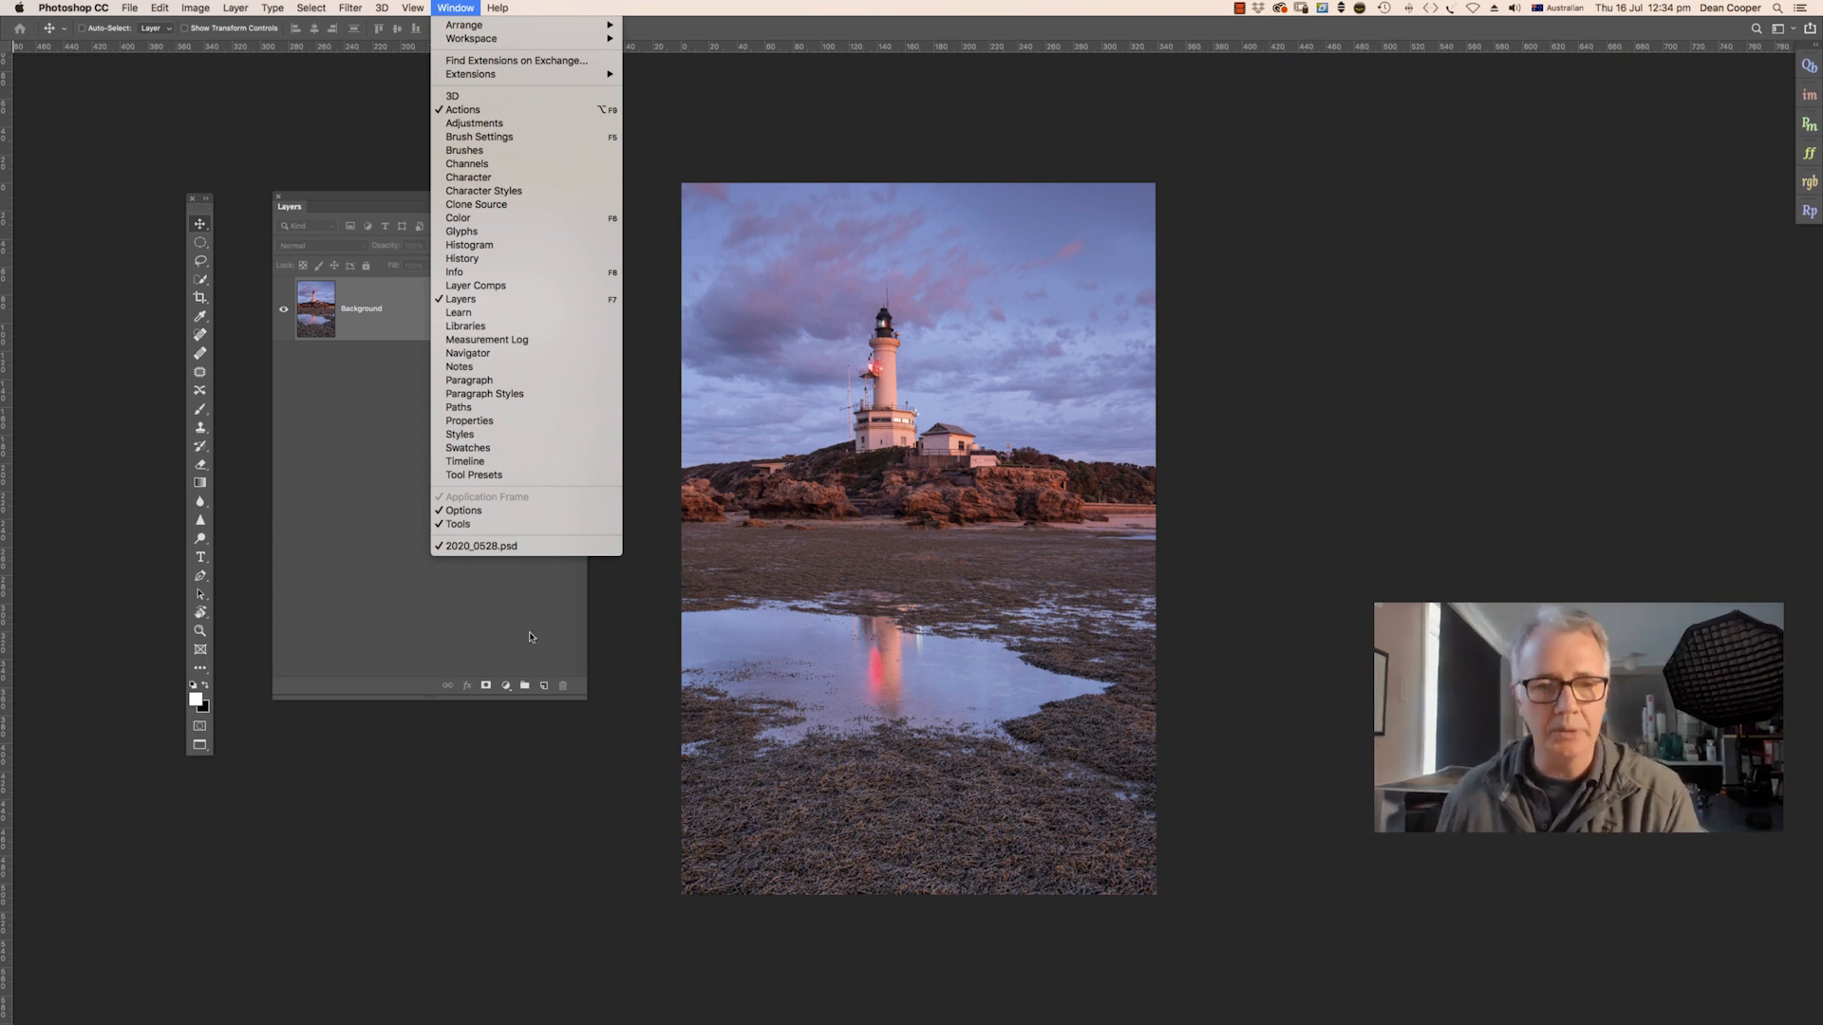
left_click(556, 761)
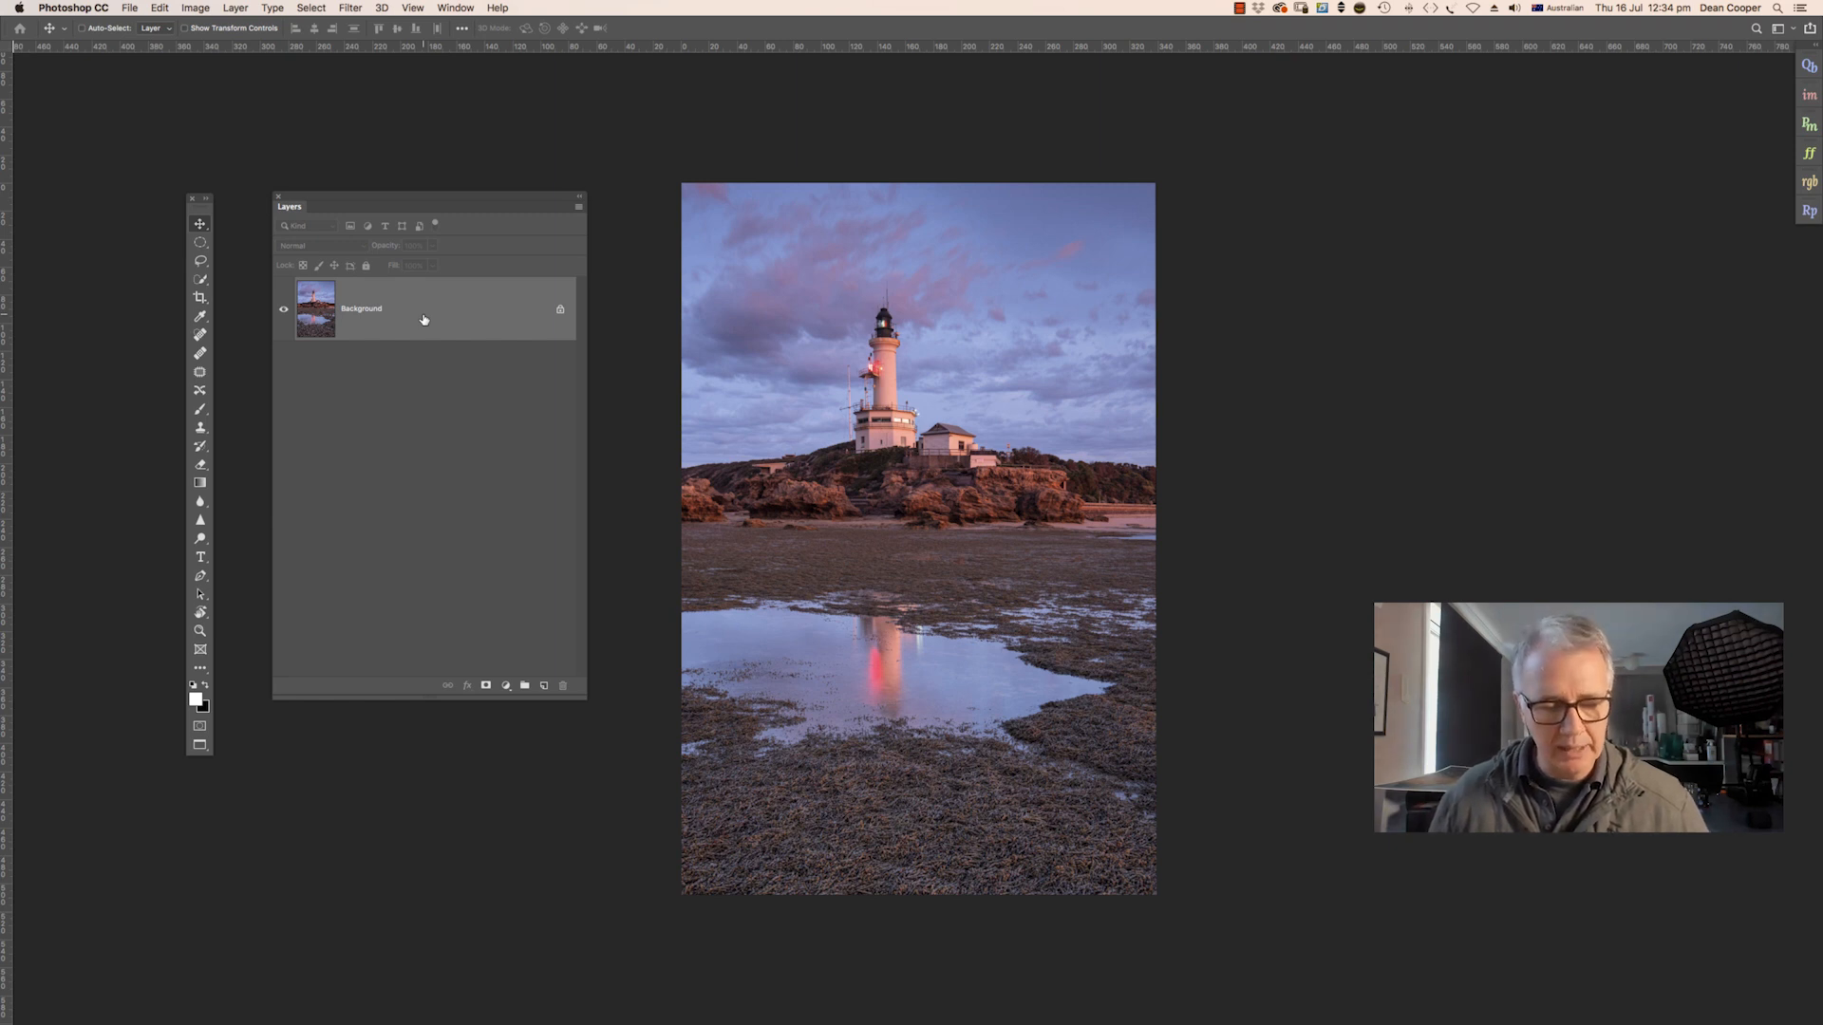
Duplicate the Background layer and add a Curves adjustment layer above the copy
key("super+j")
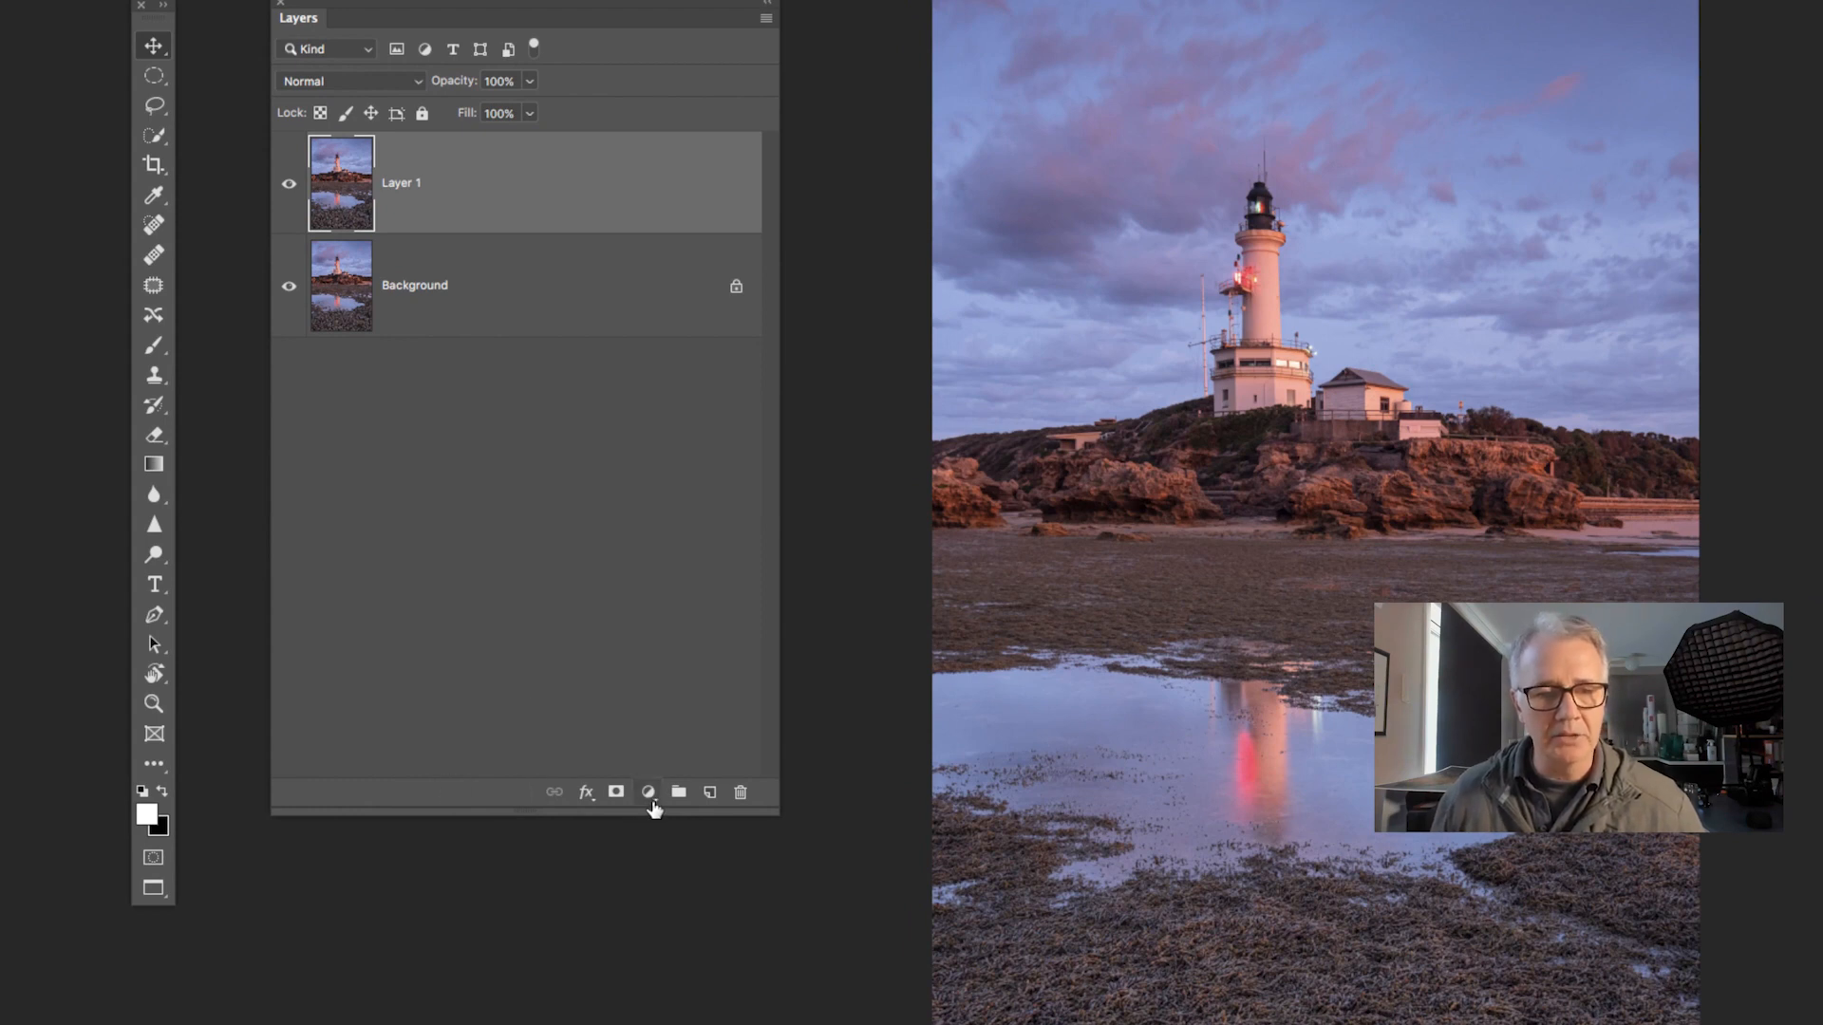
left_click(649, 794)
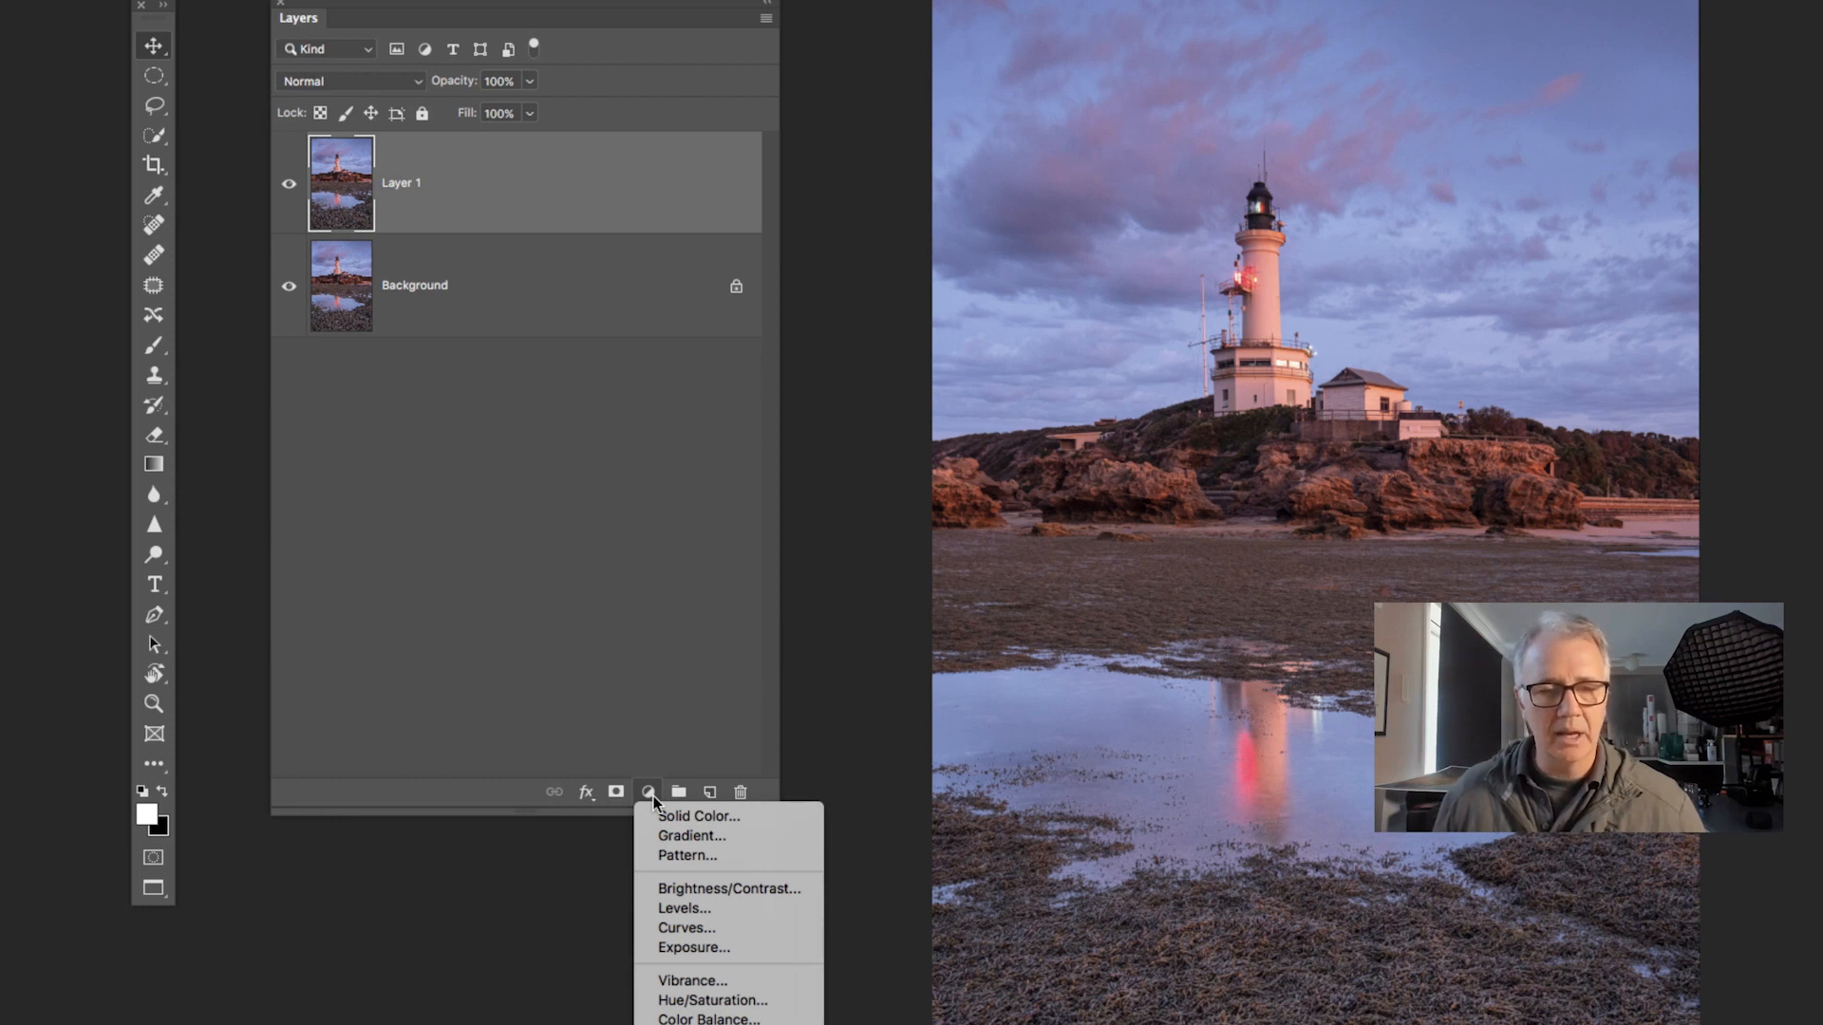
left_click(690, 930)
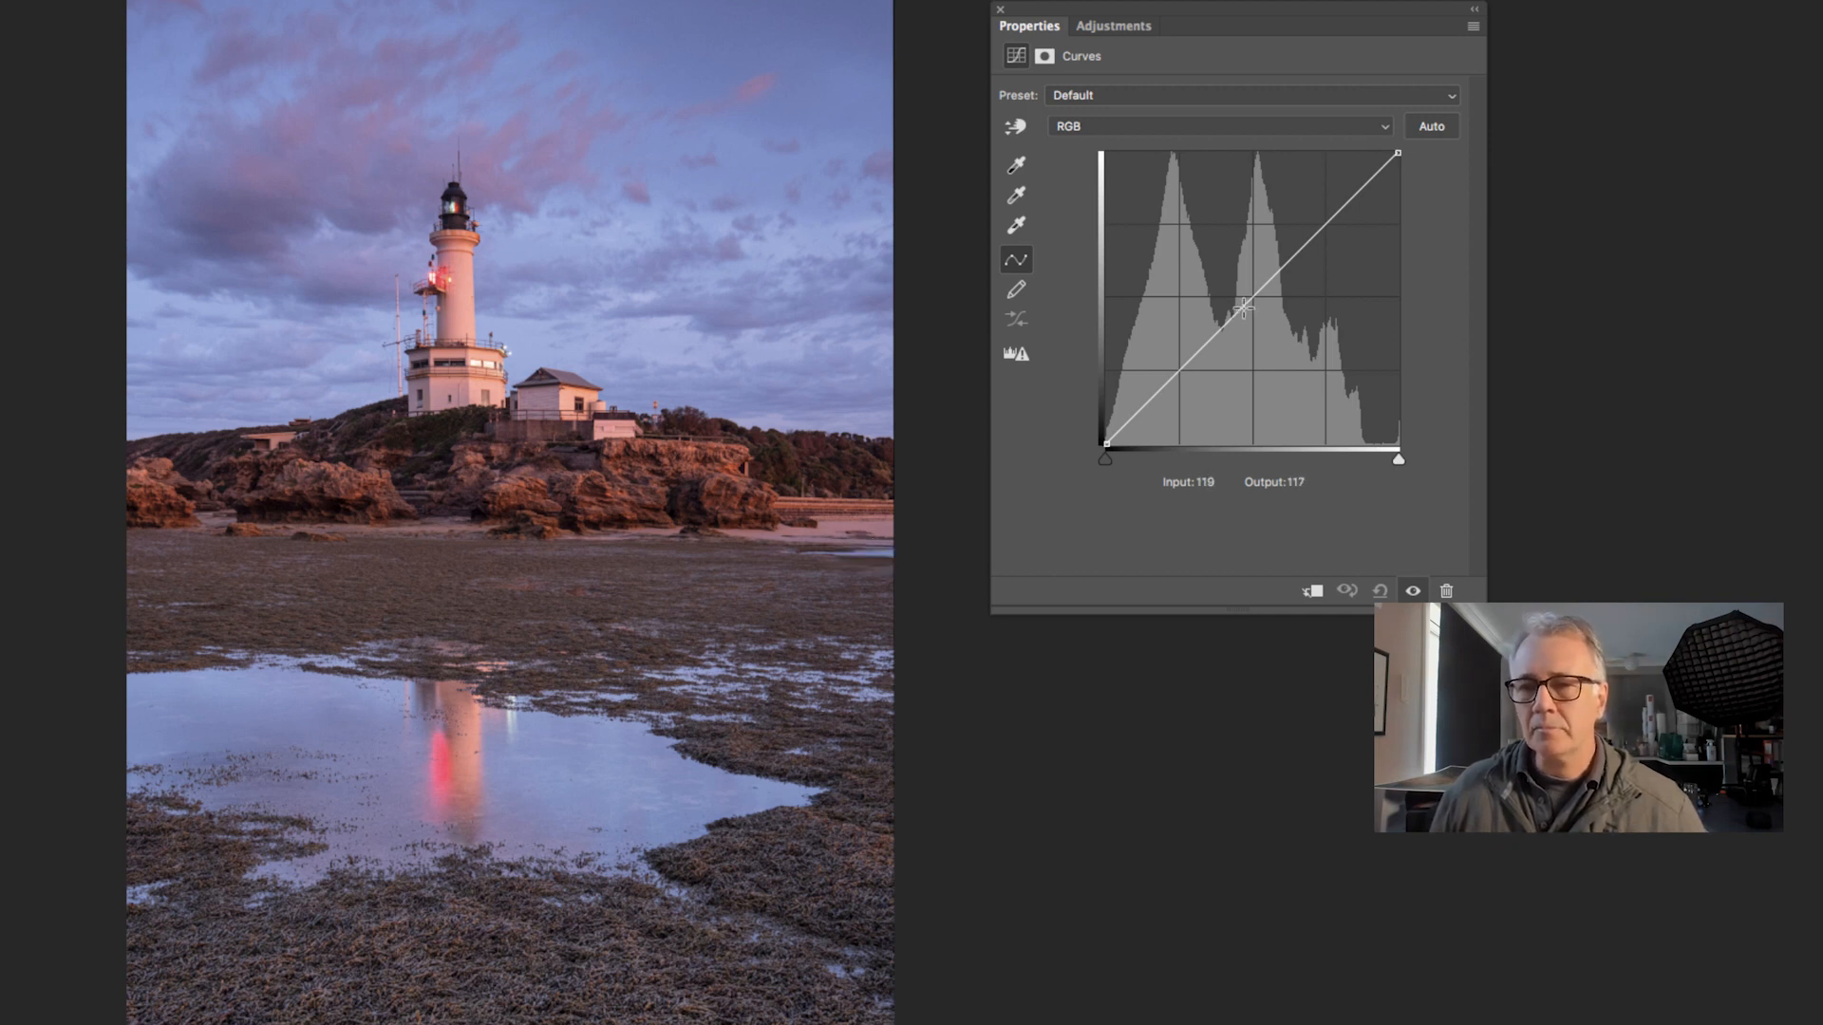
mouse_move(1246, 307)
left_mouse_down()
mouse_move(1222, 274)
mouse_move(1272, 330)
mouse_move(1242, 310)
left_mouse_up()
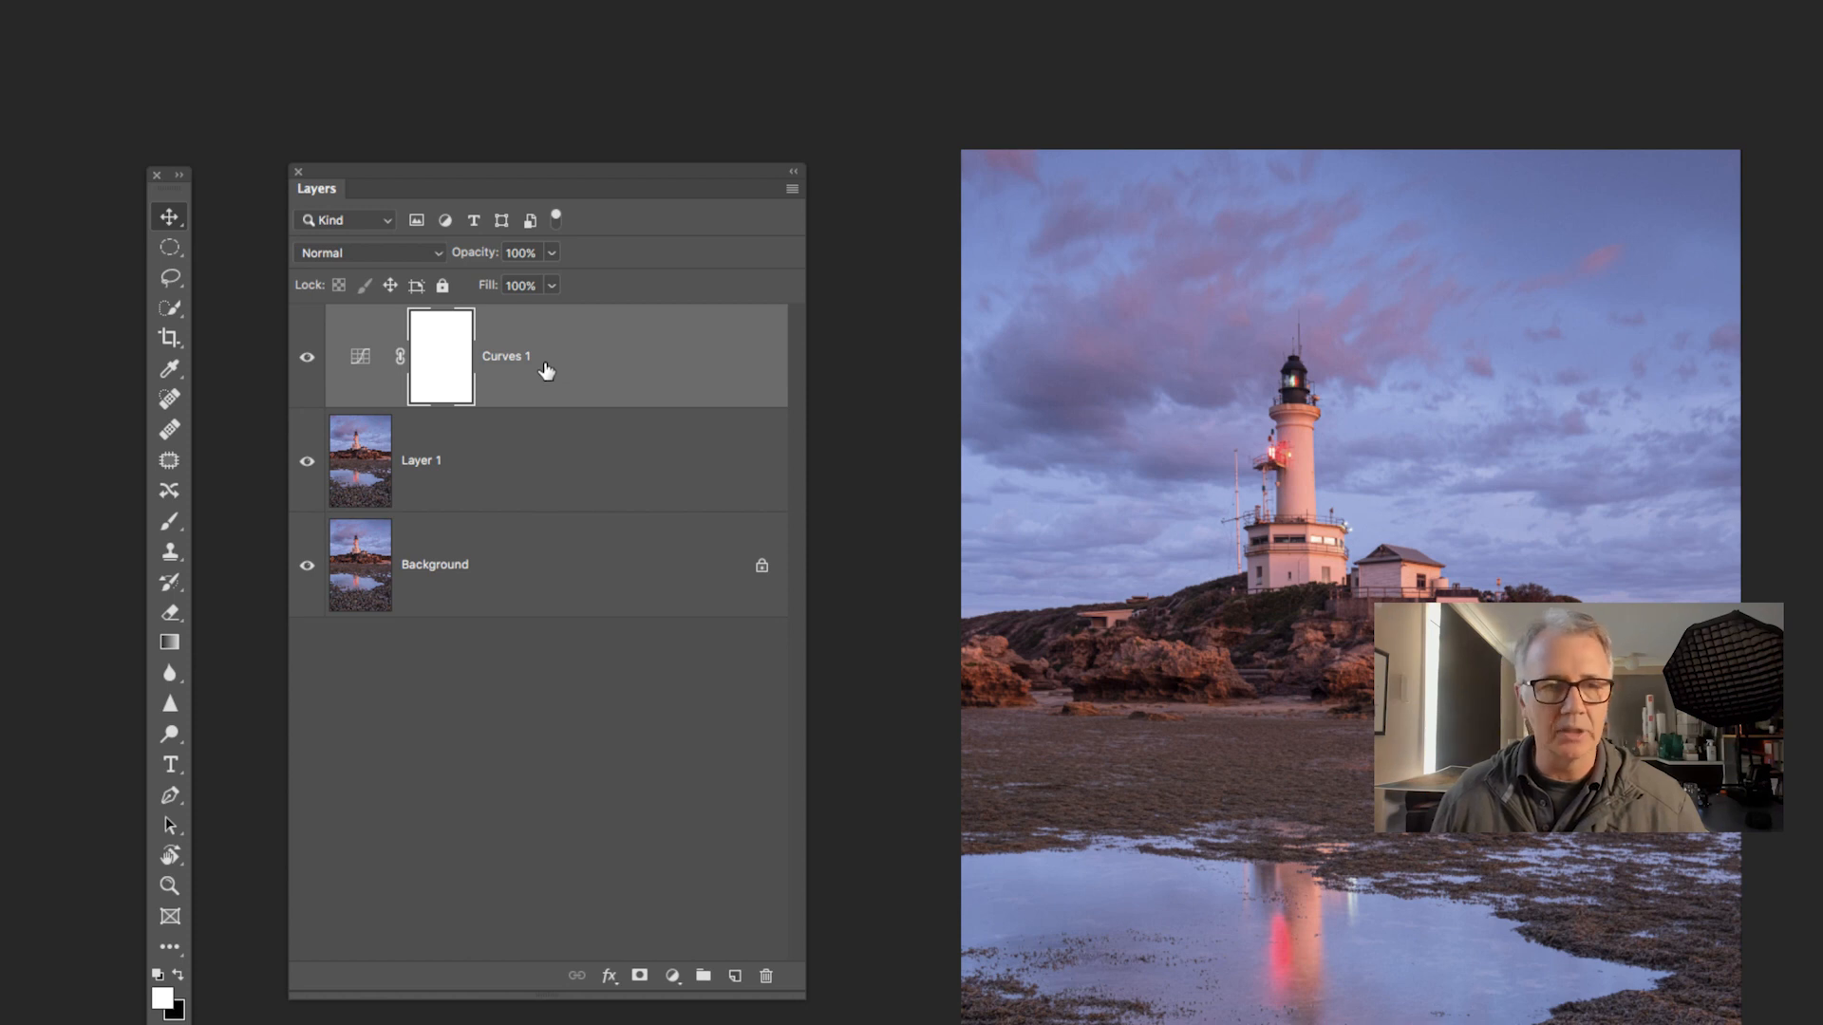
Rename the Curves adjustment layer as "darken"
double_click(521, 365)
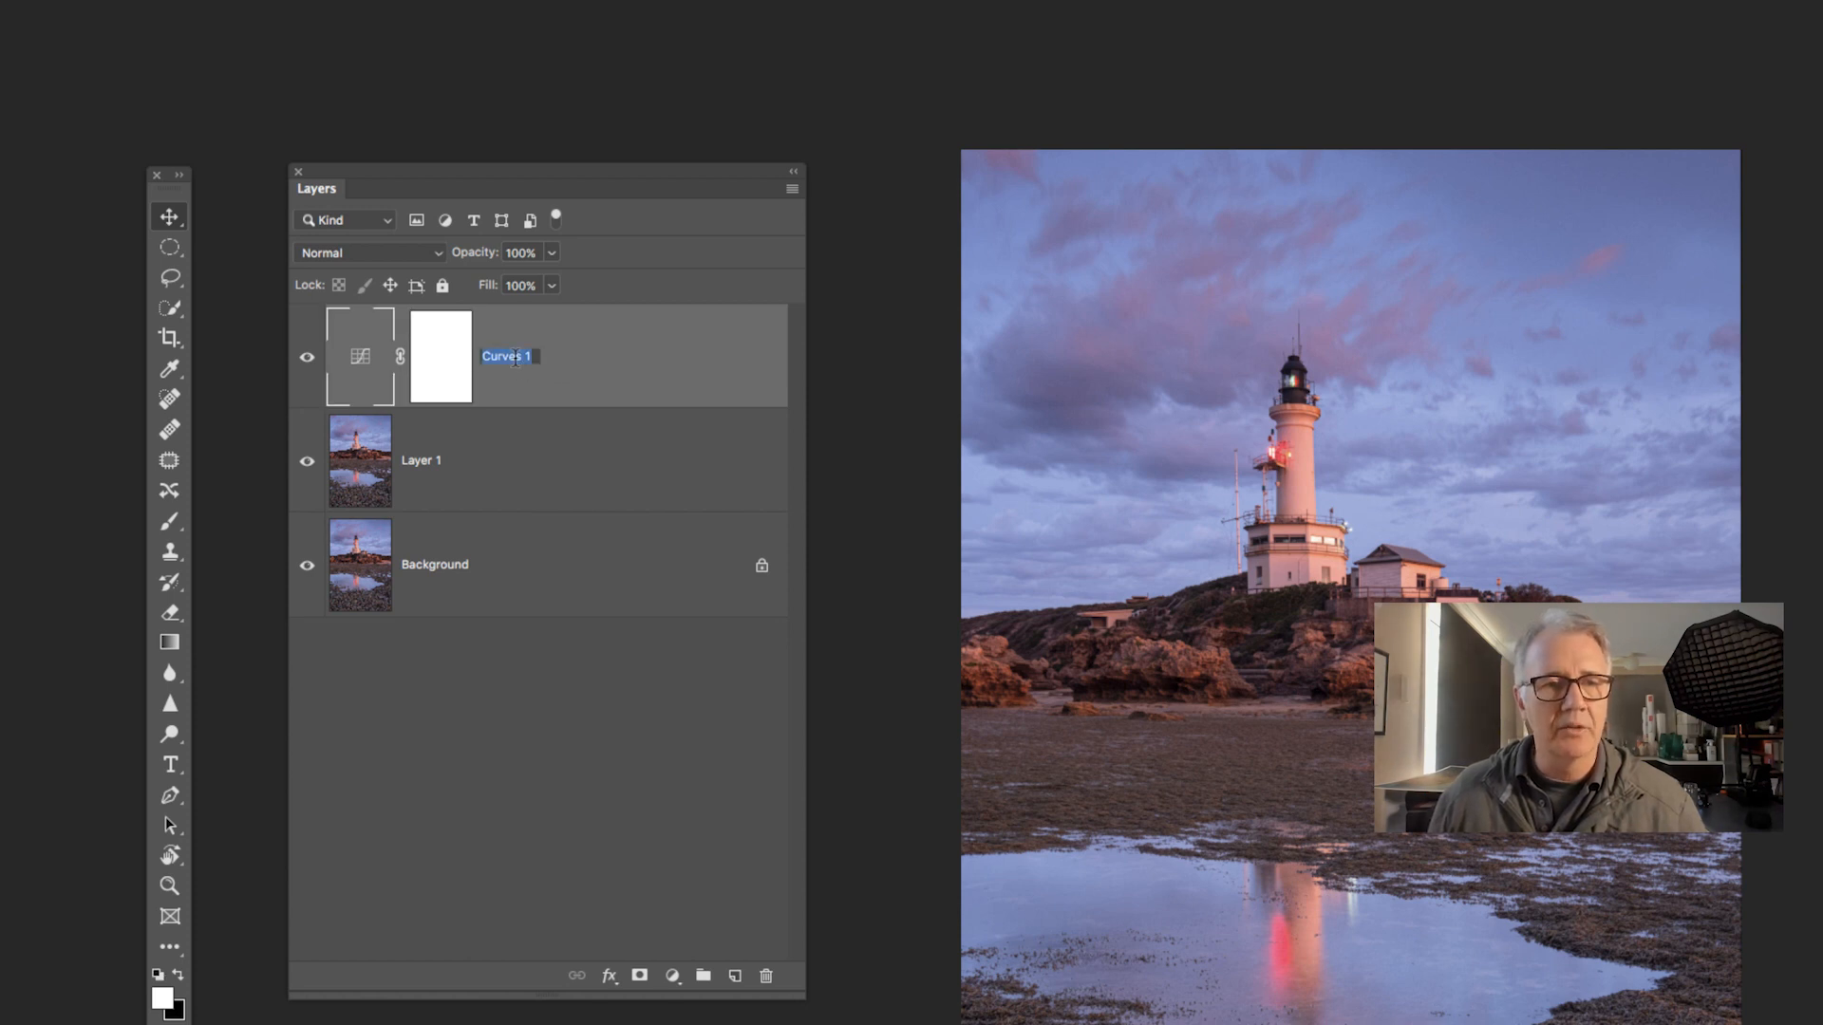
type("dar")
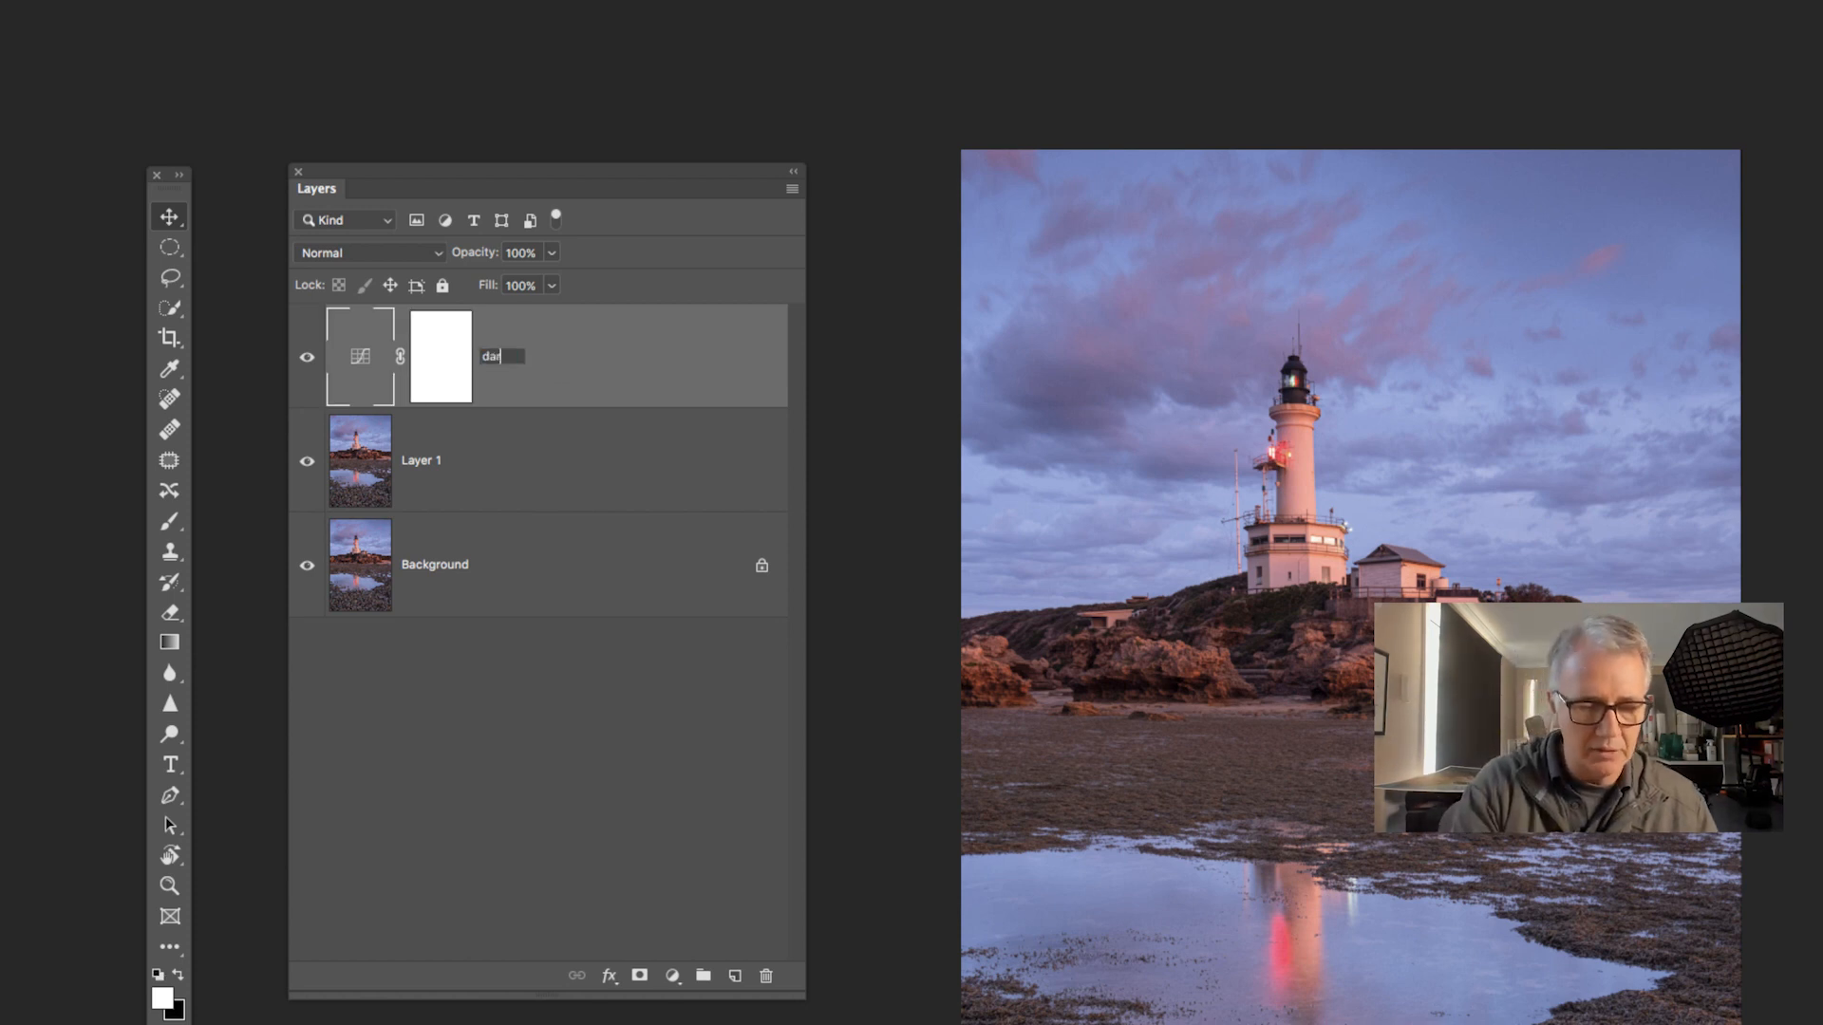
type("ken")
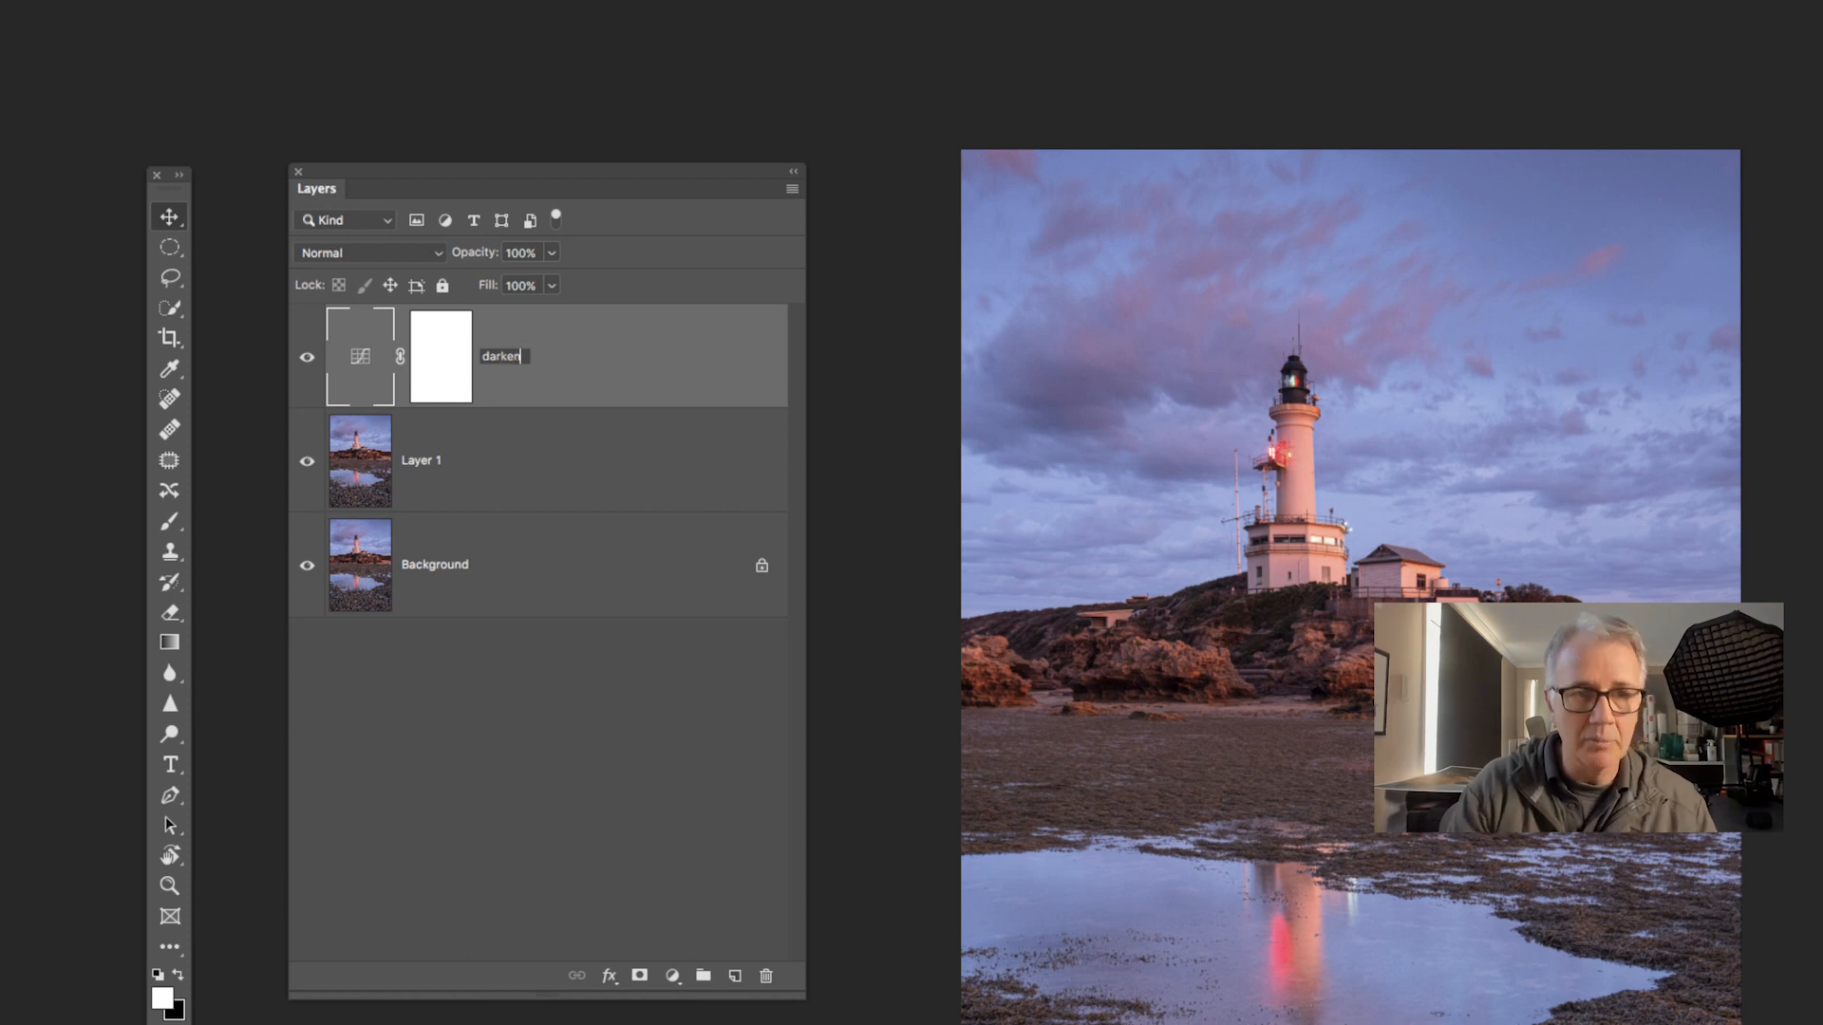
key("Return")
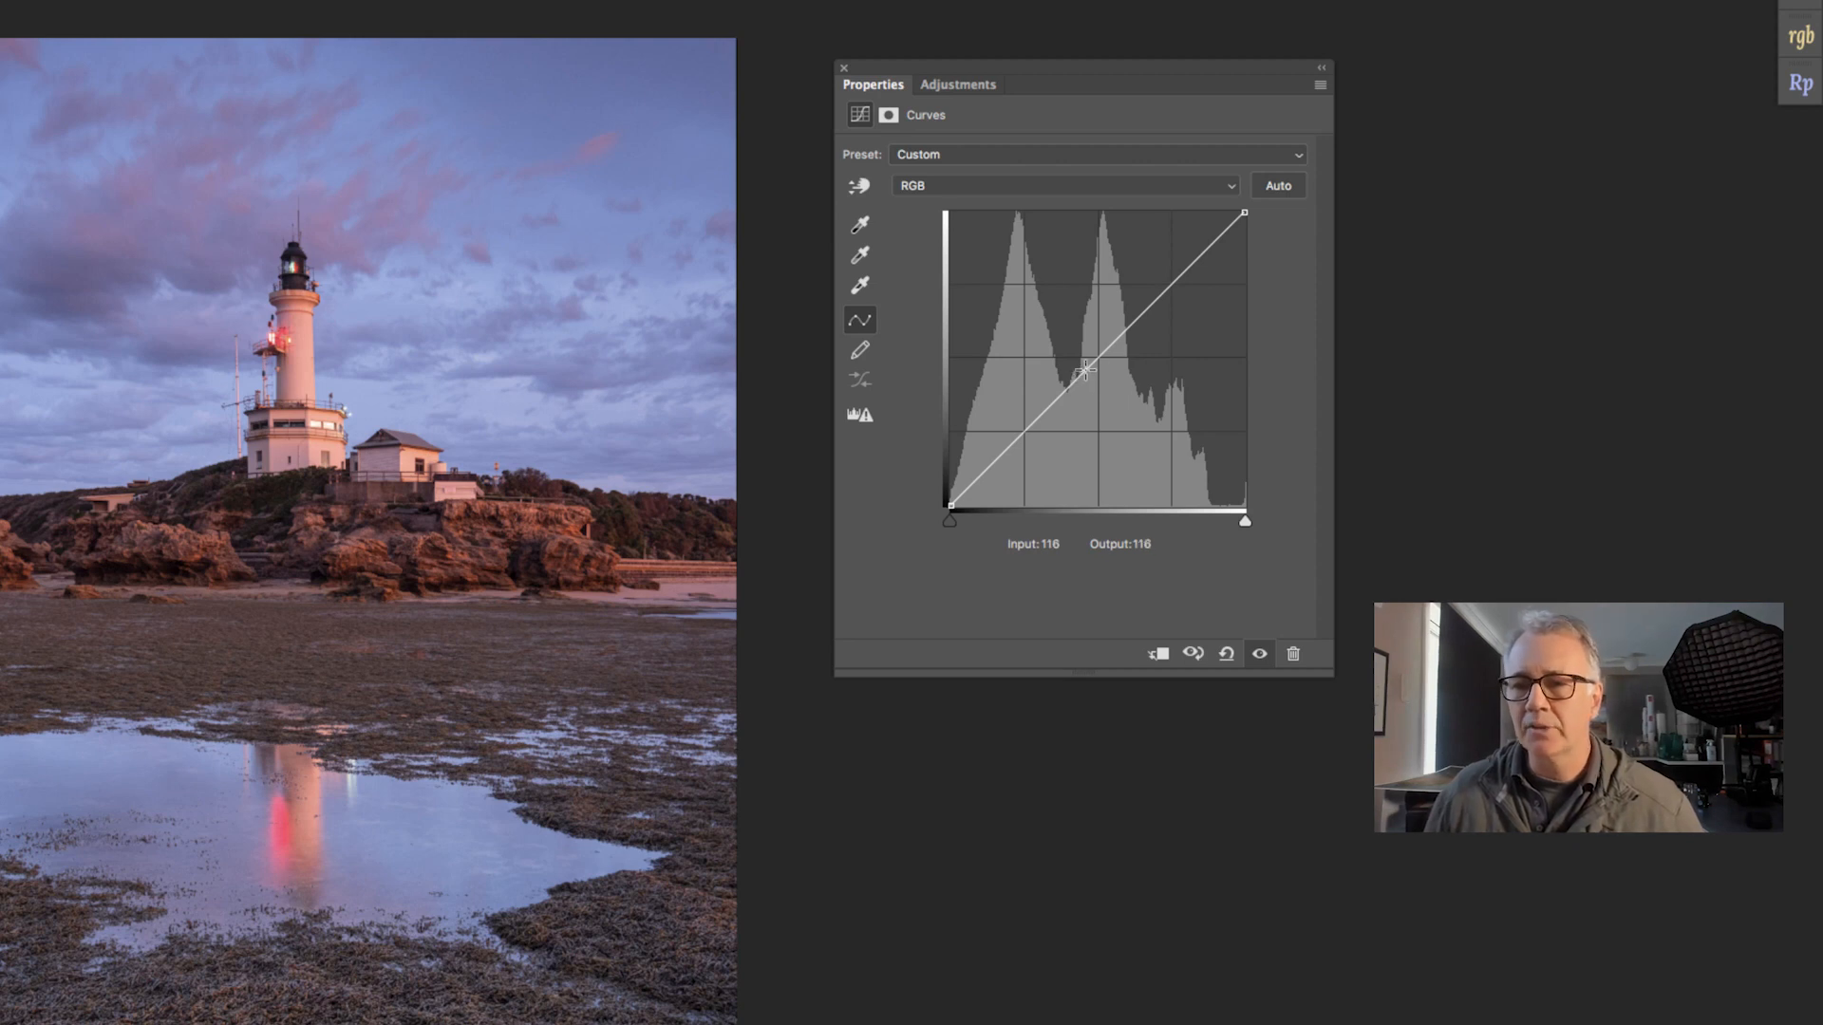
Darken the image by pulling the RGB curve's midtones down to about input 146, output 106
left_click_drag(1086, 370, 1112, 394)
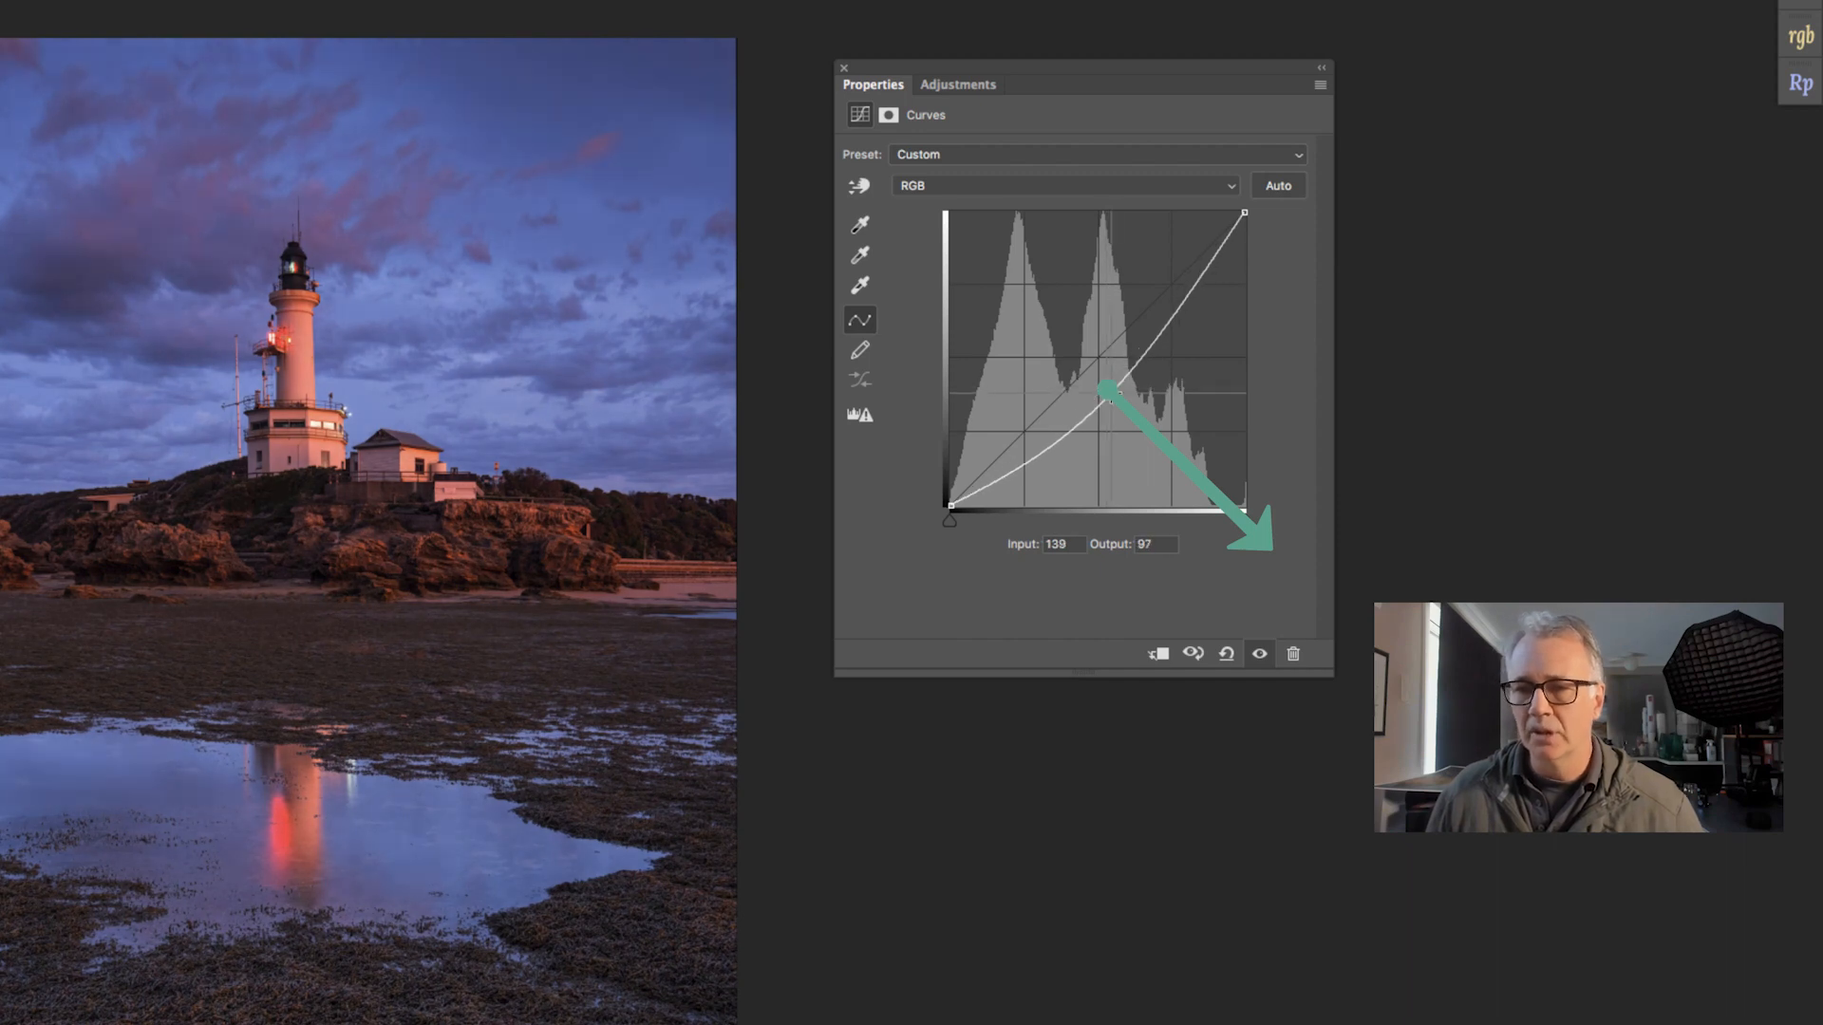
mouse_move(1112, 394)
left_mouse_down()
mouse_move(1097, 369)
mouse_move(1095, 402)
mouse_move(1097, 362)
mouse_move(1138, 361)
mouse_move(1118, 382)
left_mouse_up()
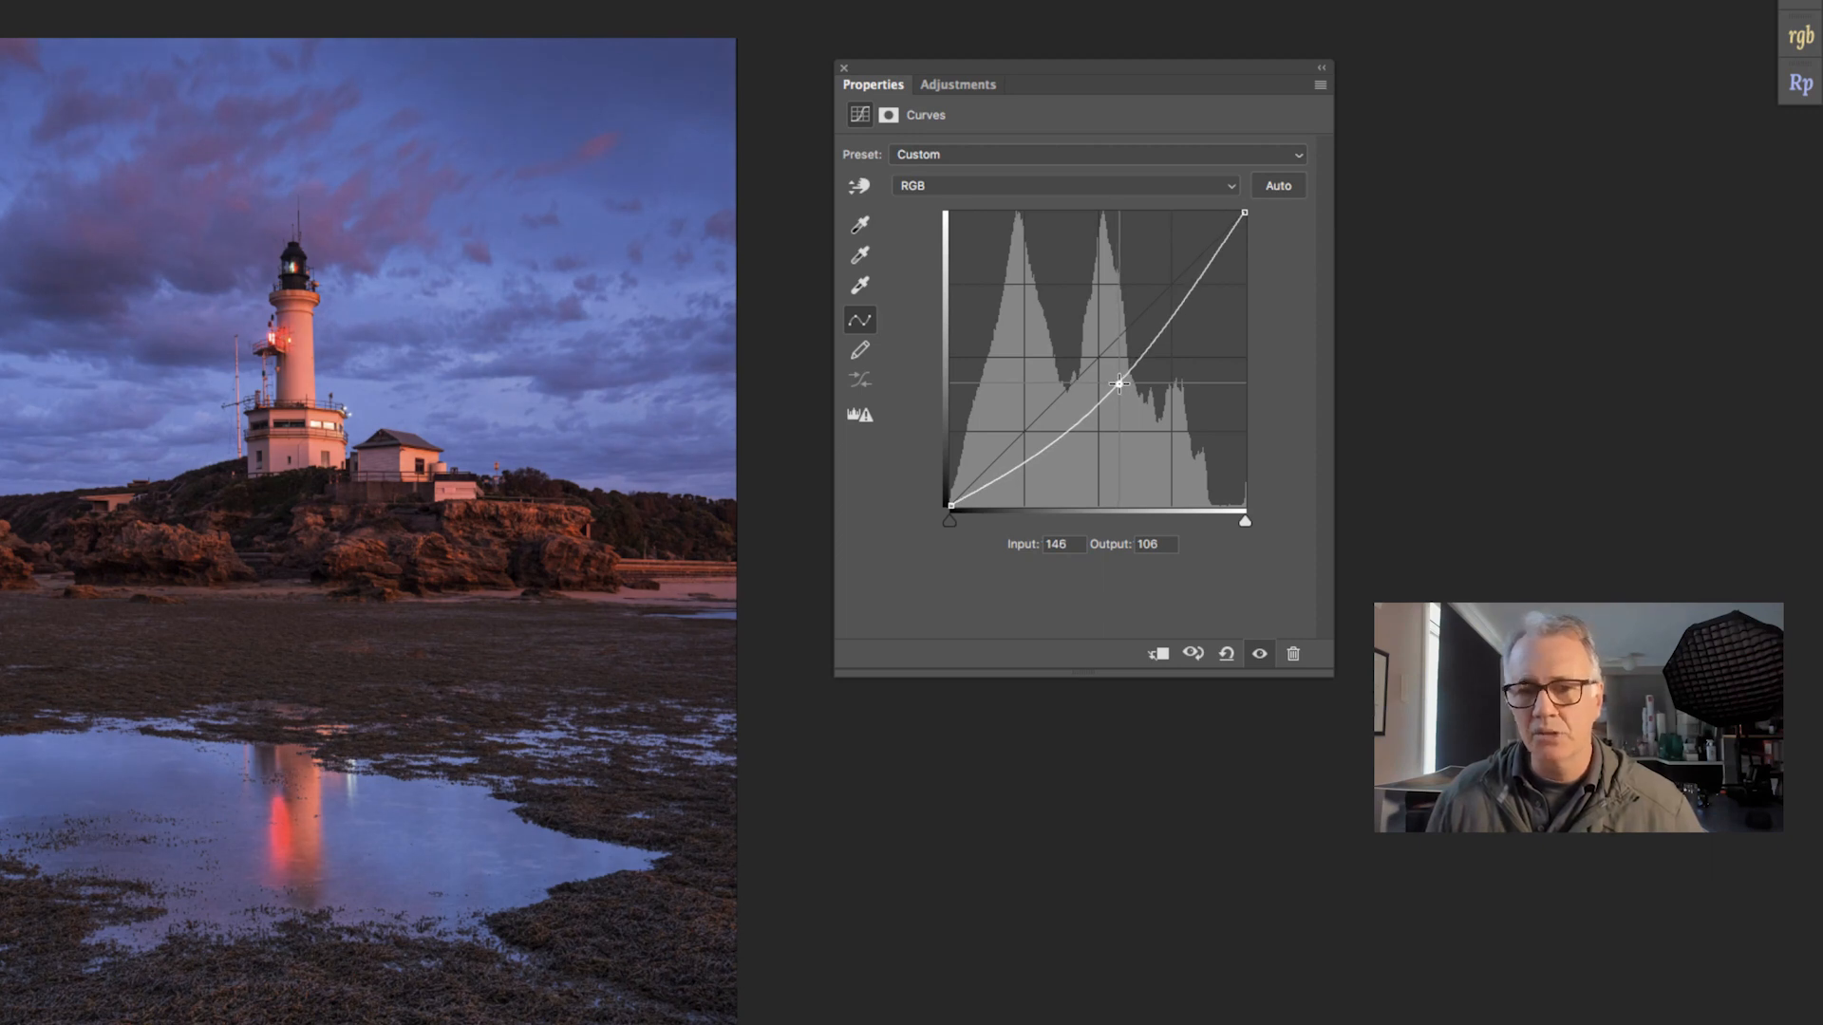
left_click_drag(1119, 383, 1115, 382)
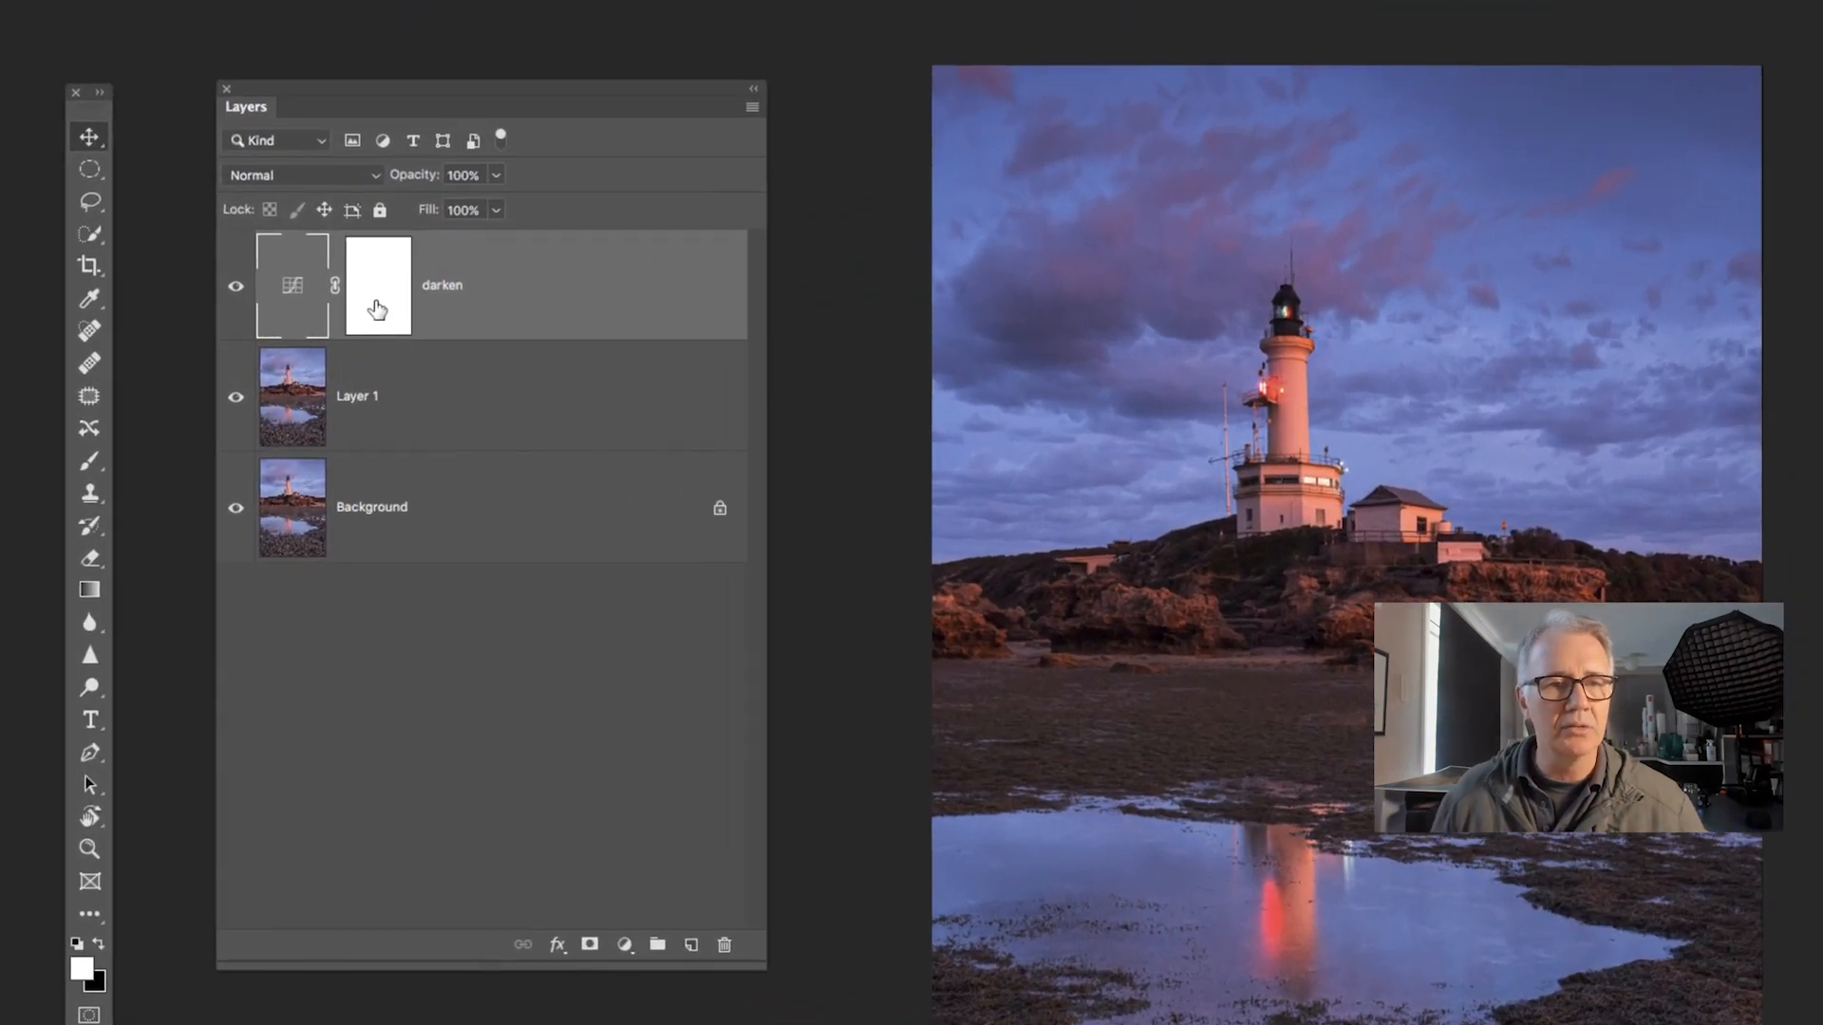
Invert the darken layer's mask to black and set the foreground colour to white with a black background colour
left_click(378, 302)
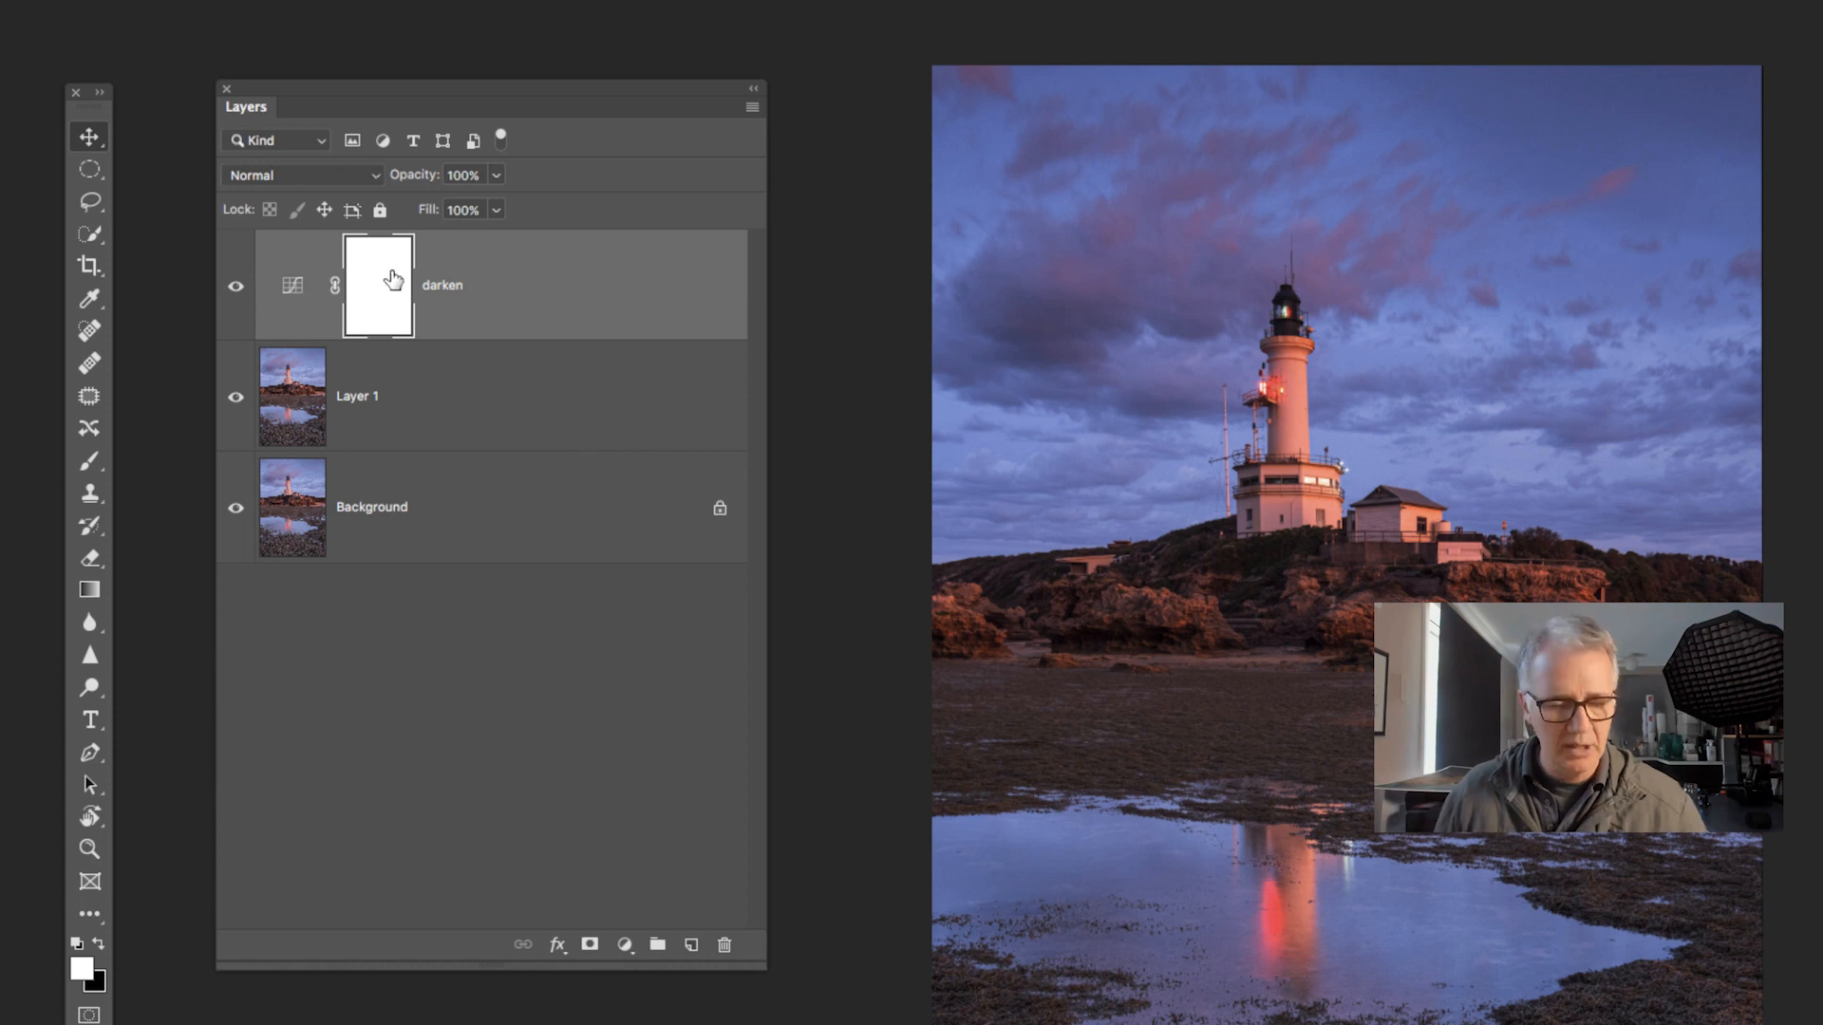
key("super+i")
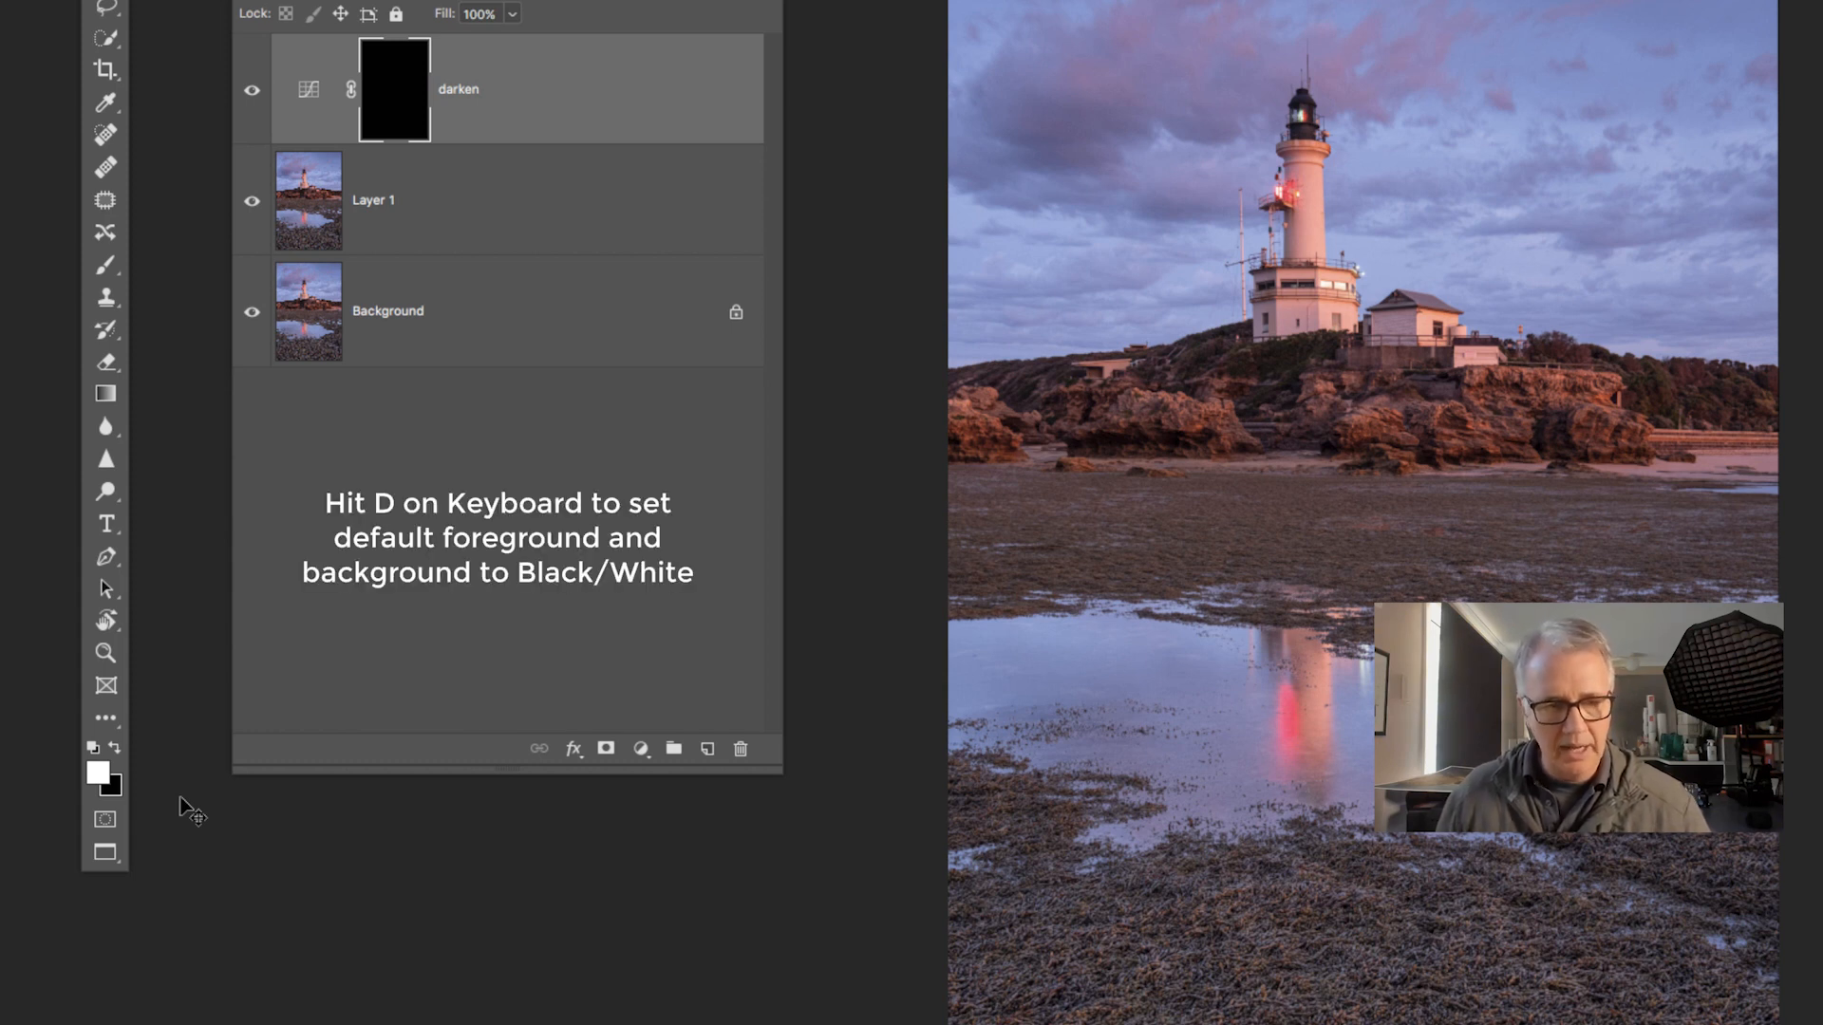
key("d")
key("x")
key("x")
key("x")
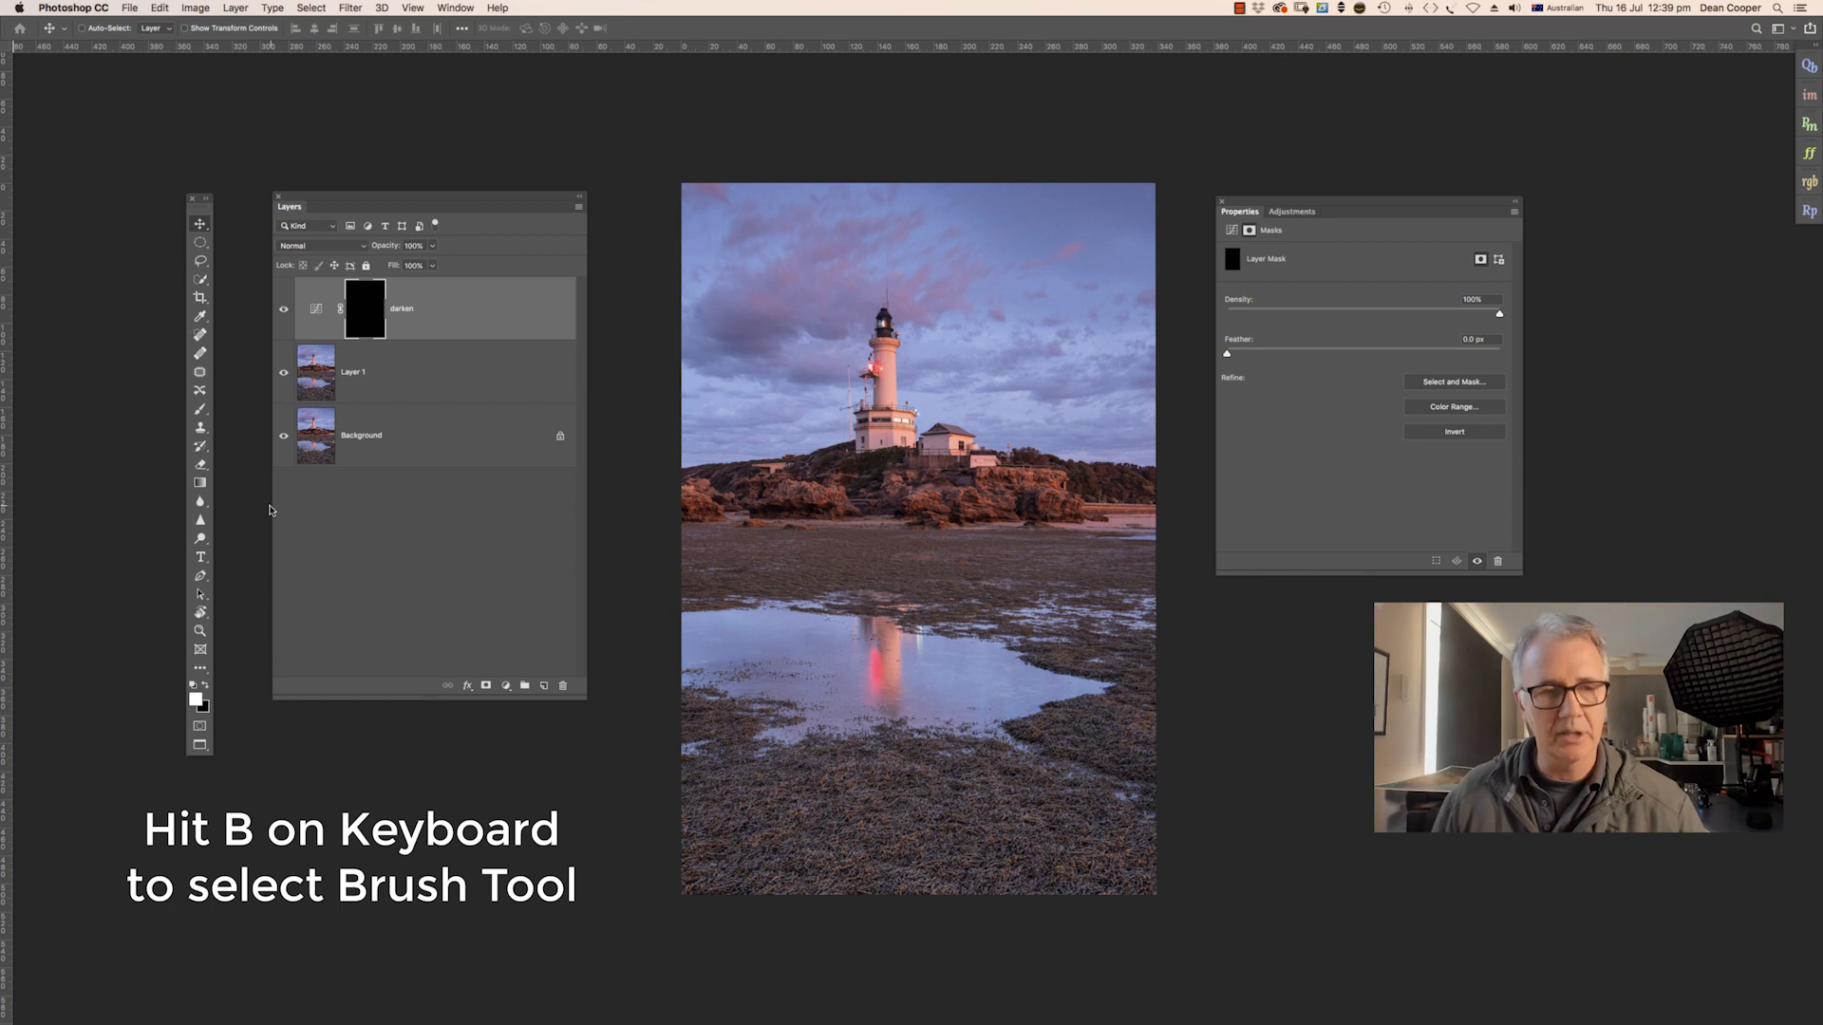
Select the Brush tool with the first soft round brush from General Brushes at 0% hardness
key("b")
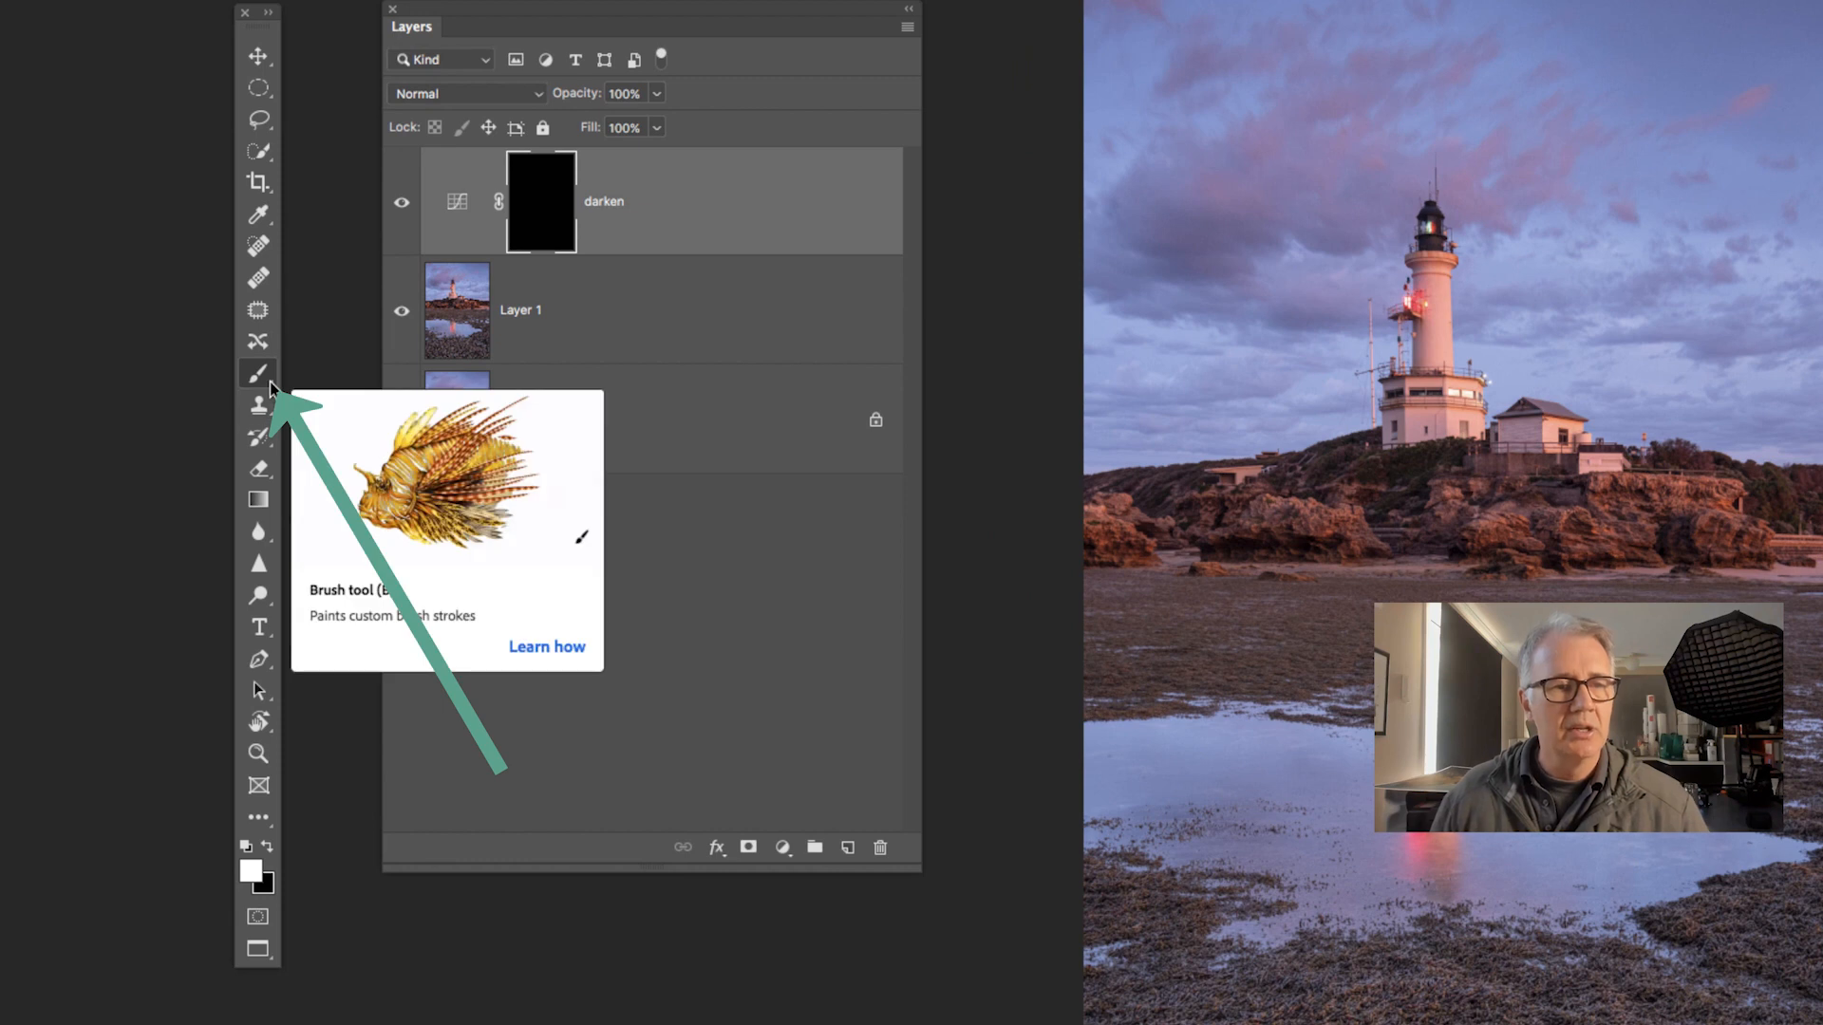
left_click(269, 385)
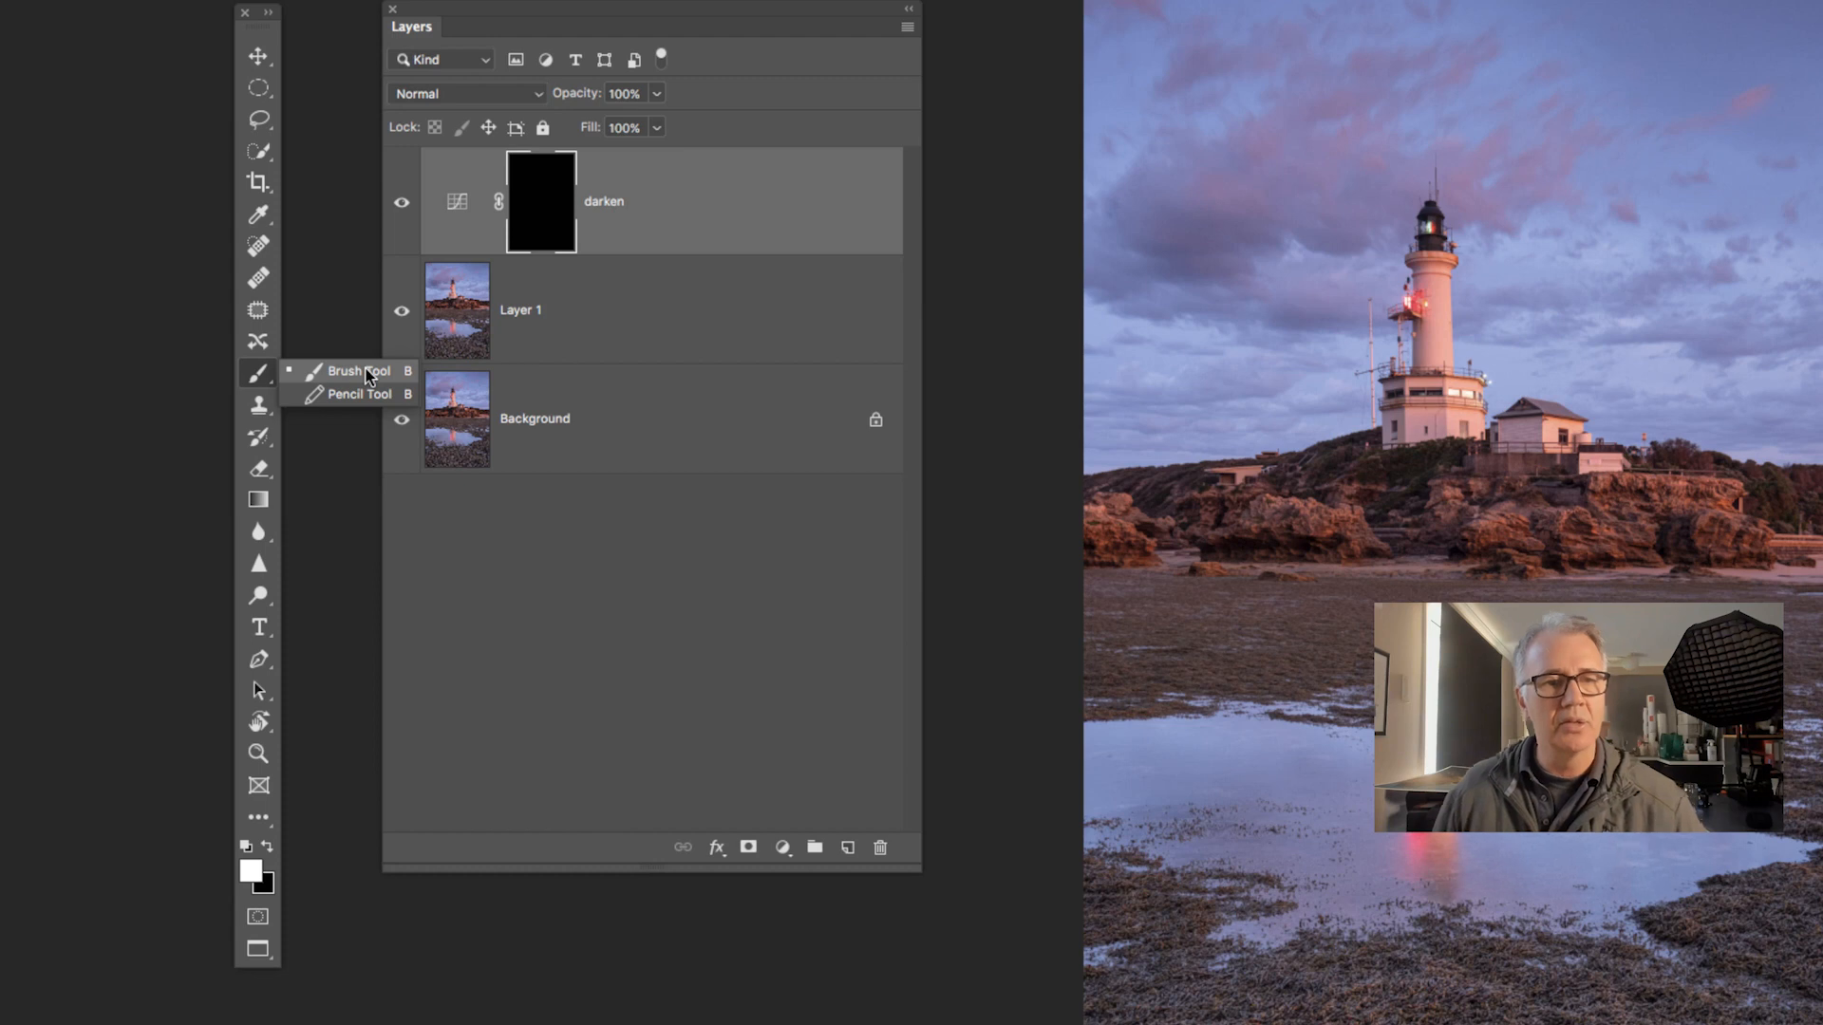
left_click(367, 372)
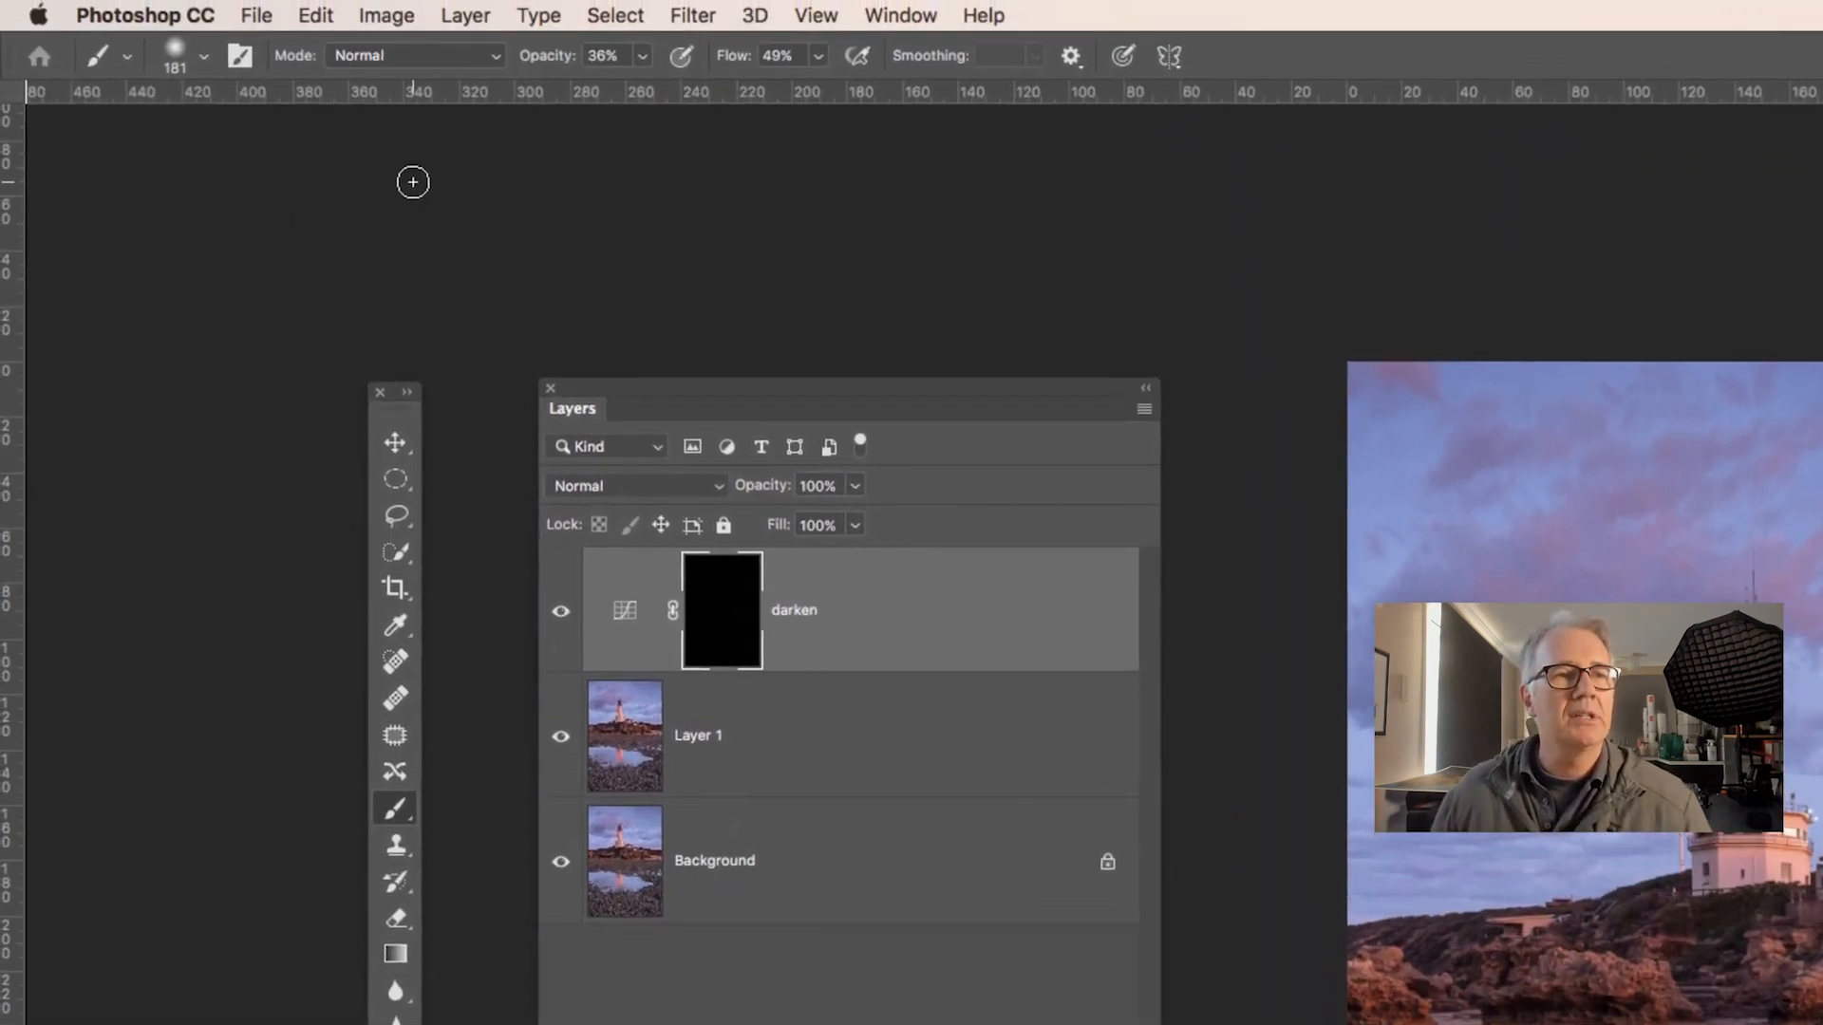
left_click(205, 62)
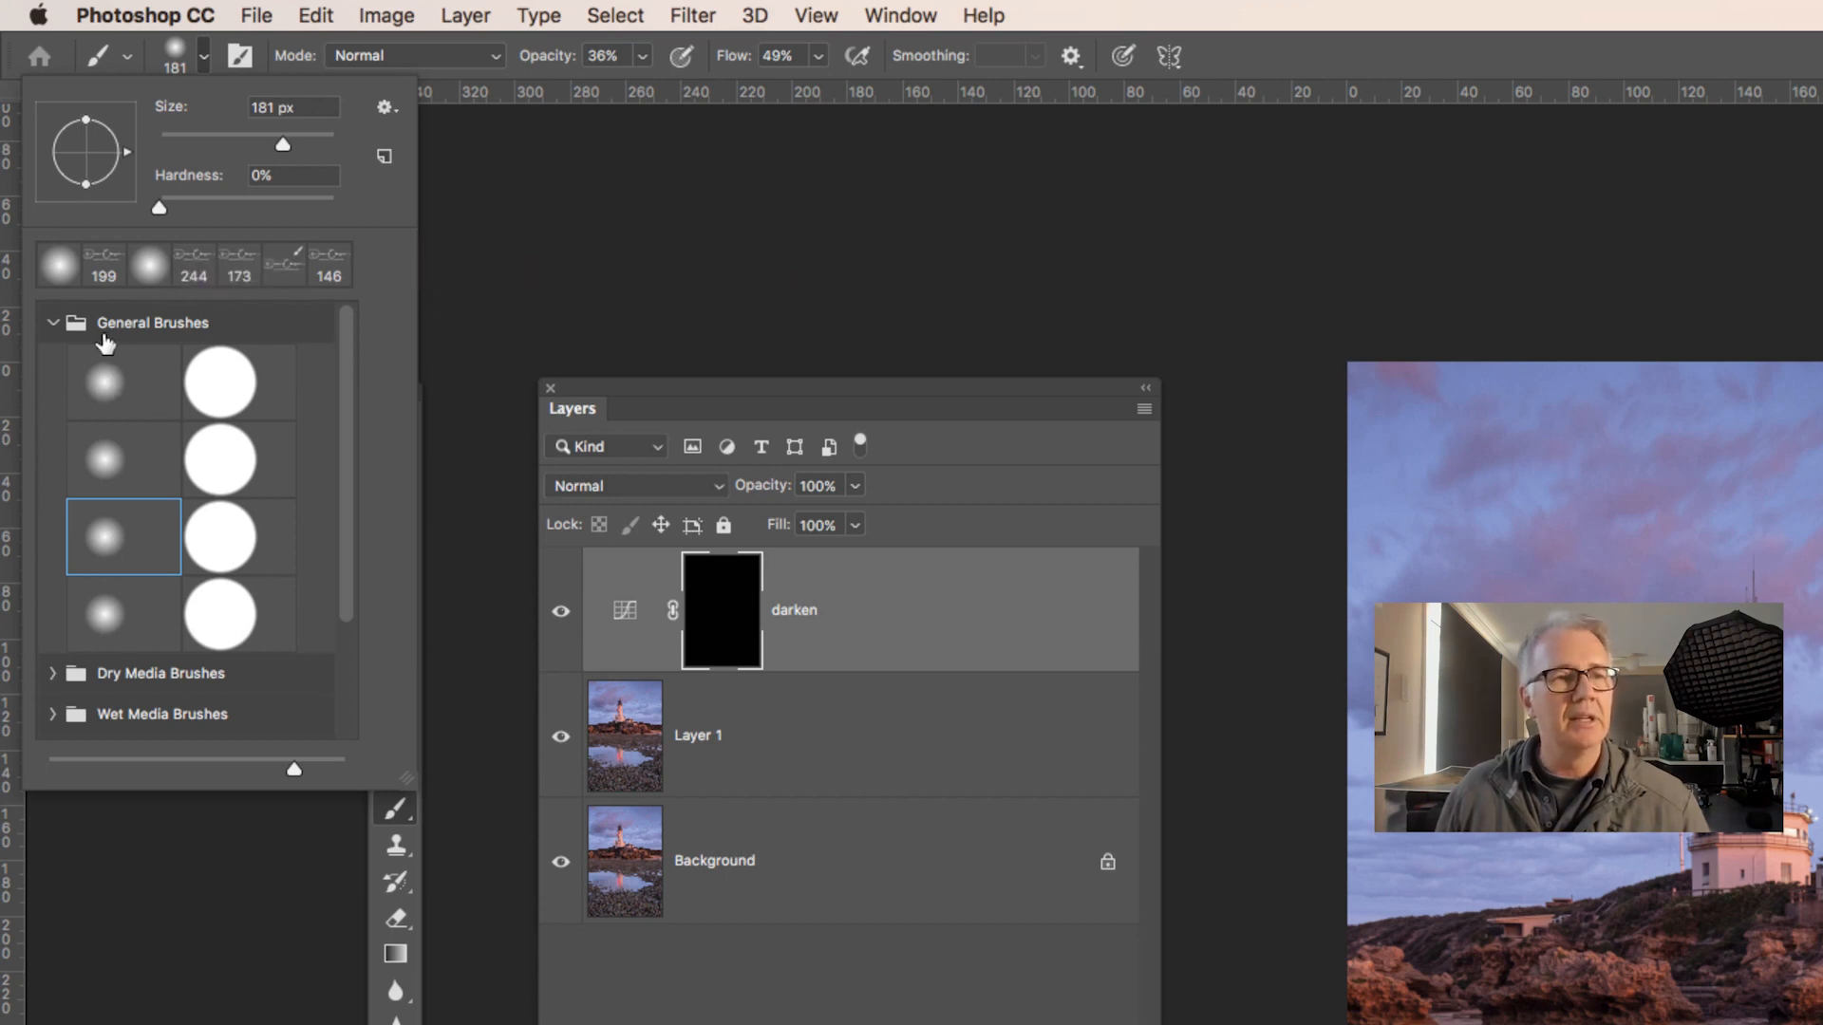
left_click(54, 324)
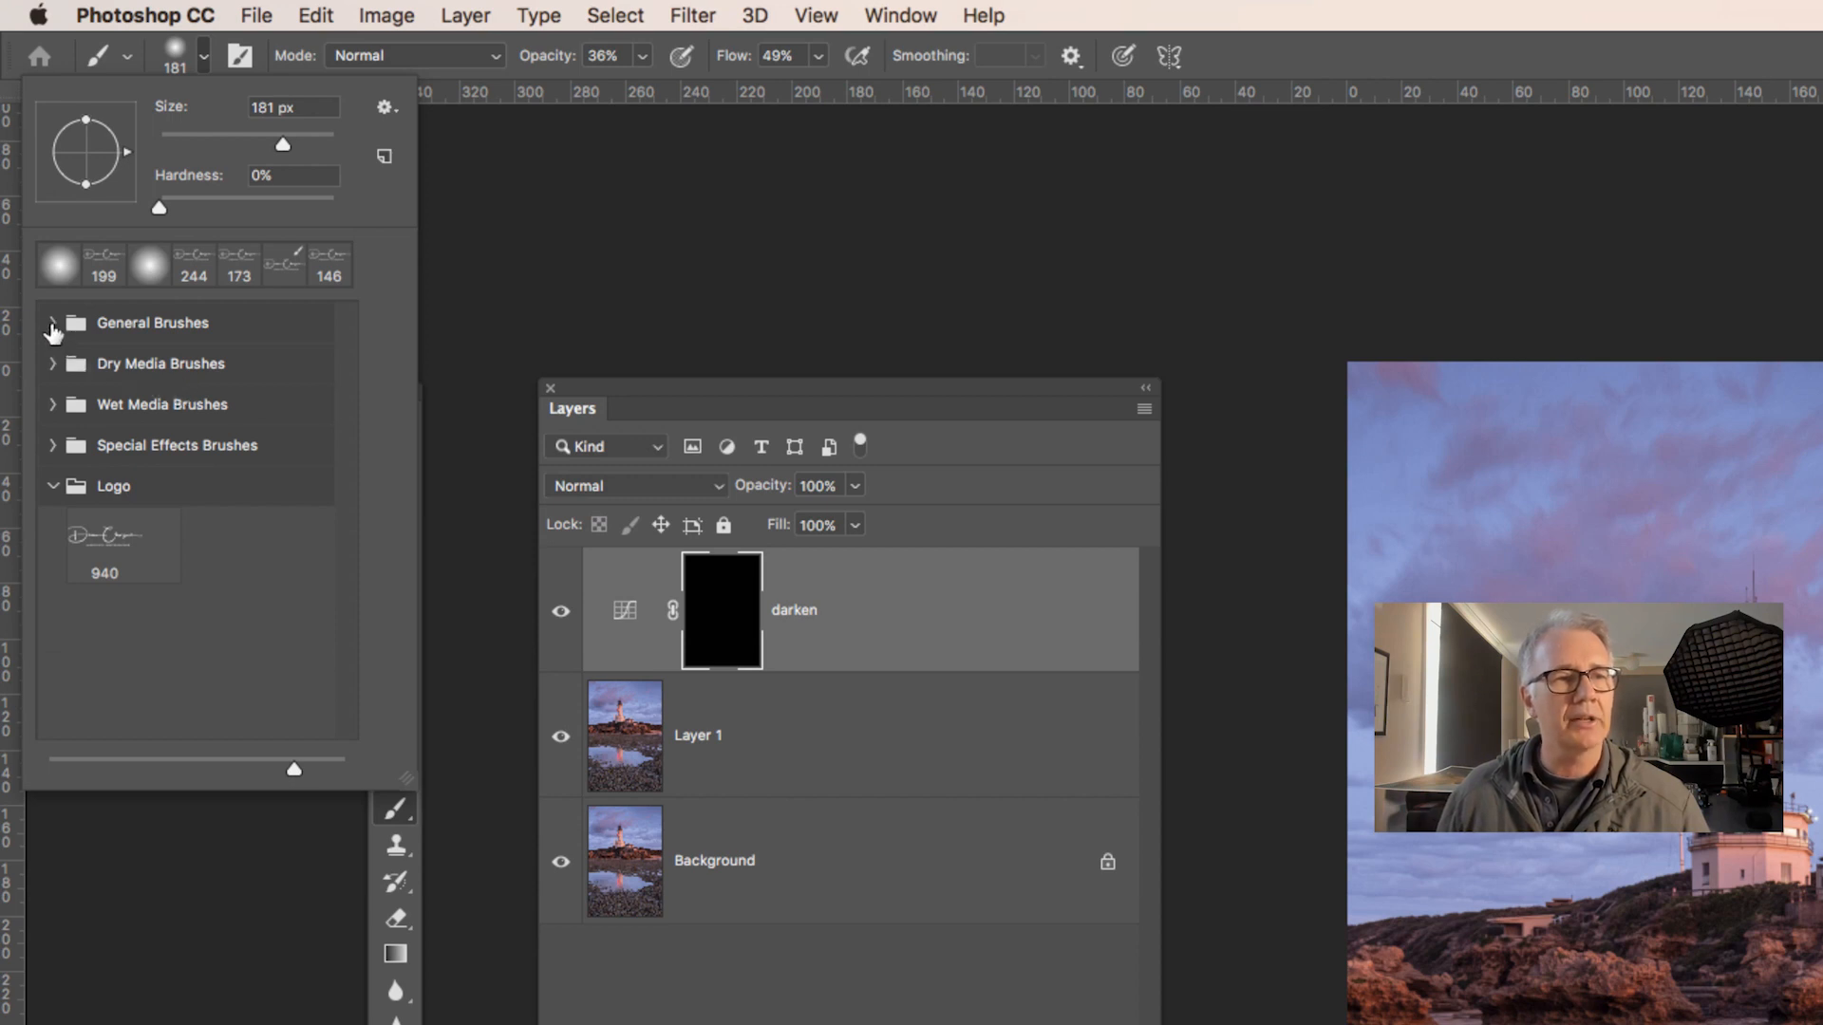
left_click(52, 324)
left_click(102, 387)
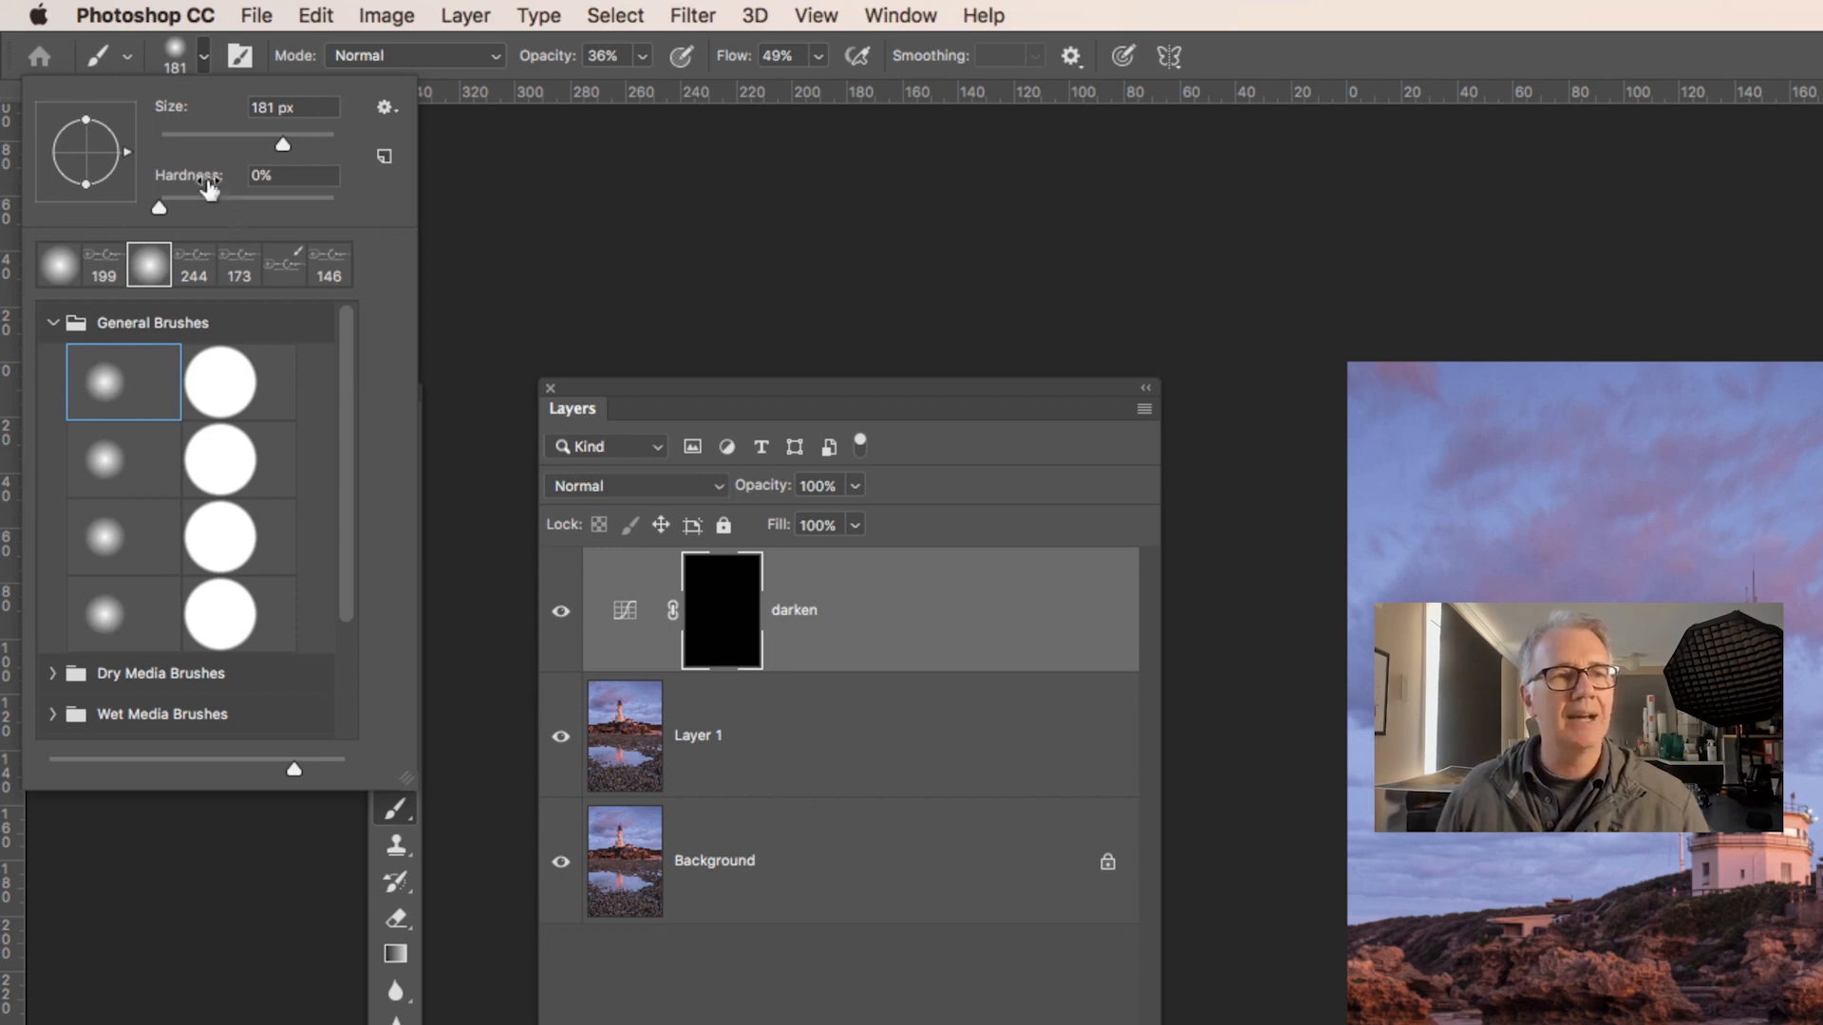
left_click(151, 209)
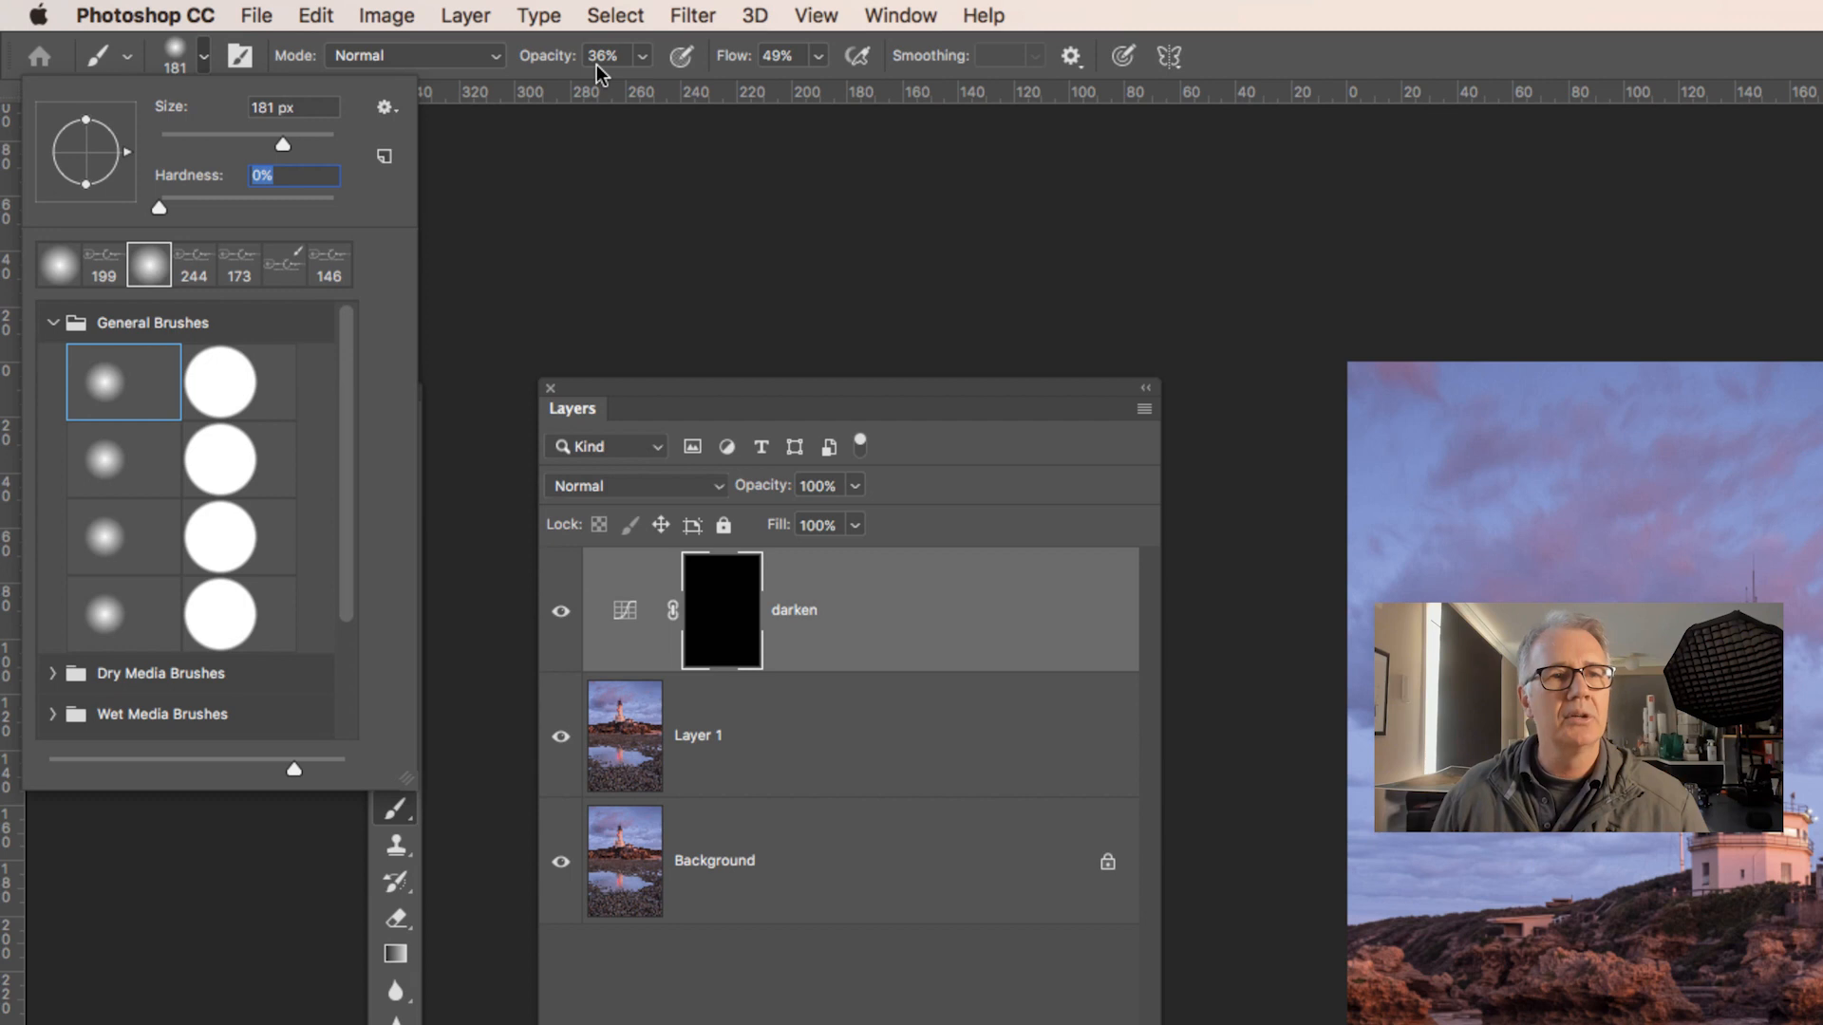
left_click(642, 56)
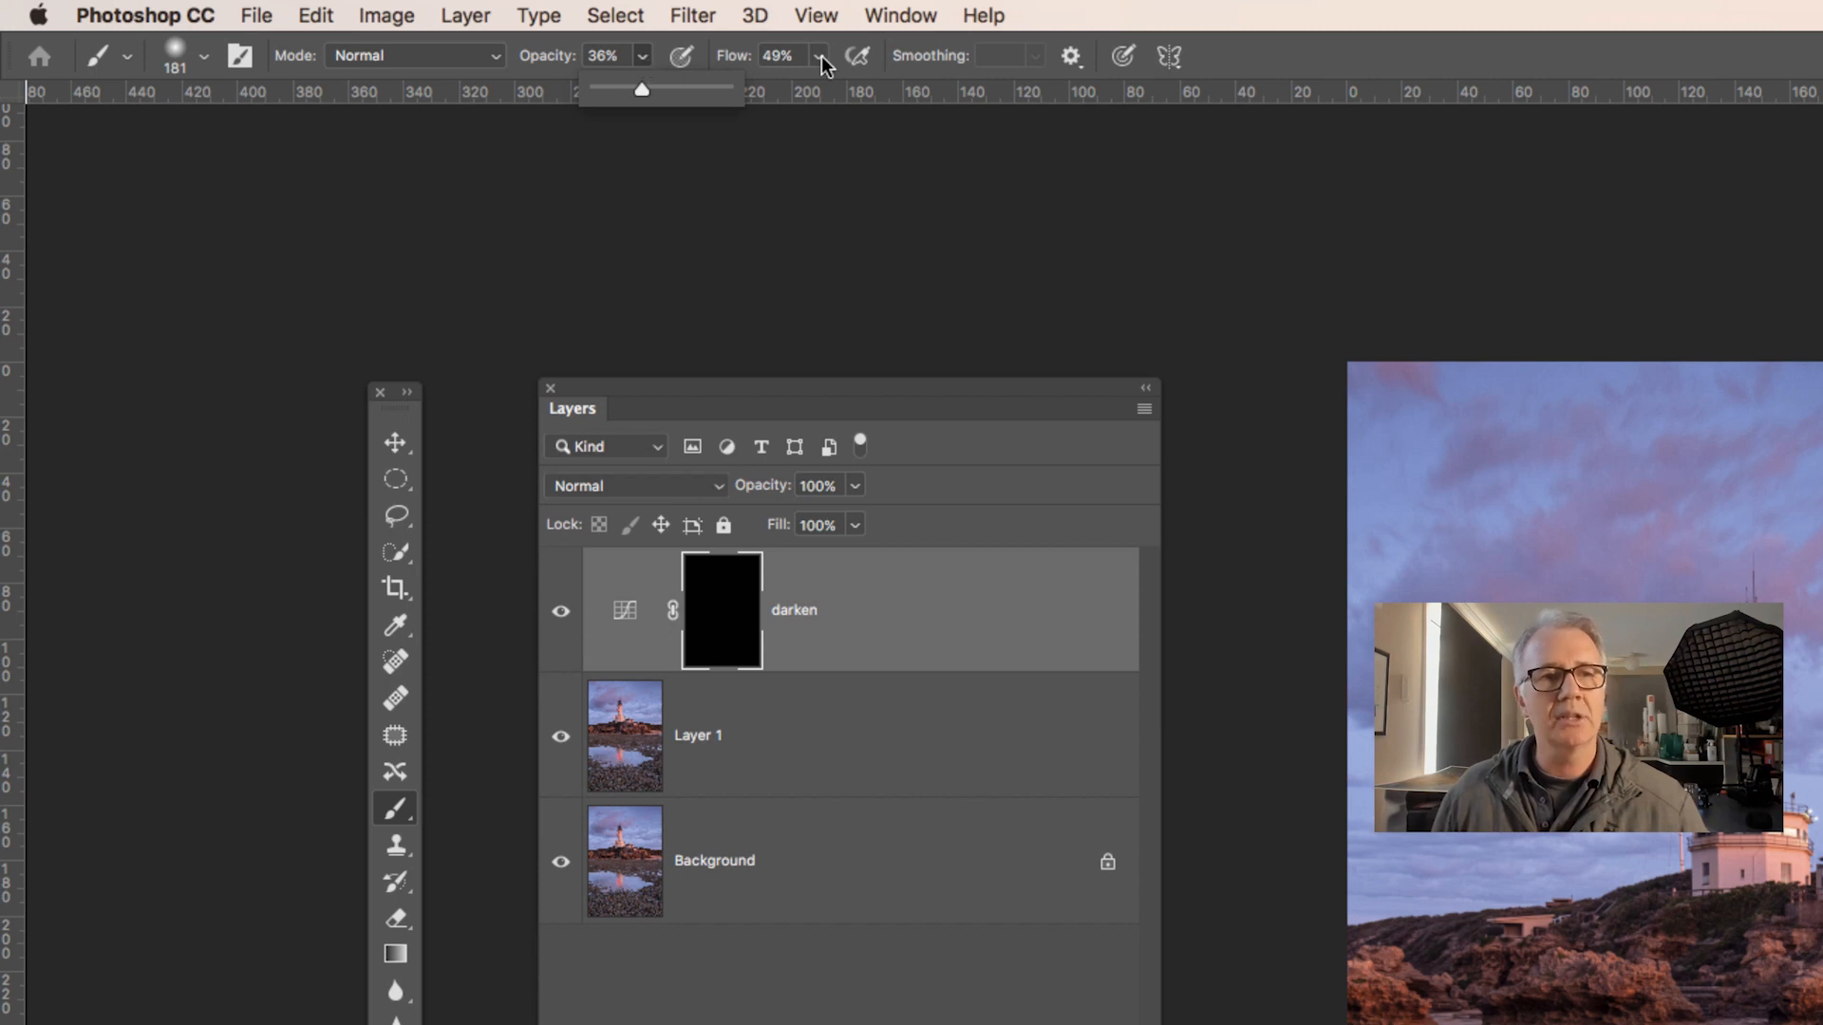
left_click(638, 57)
left_click(642, 57)
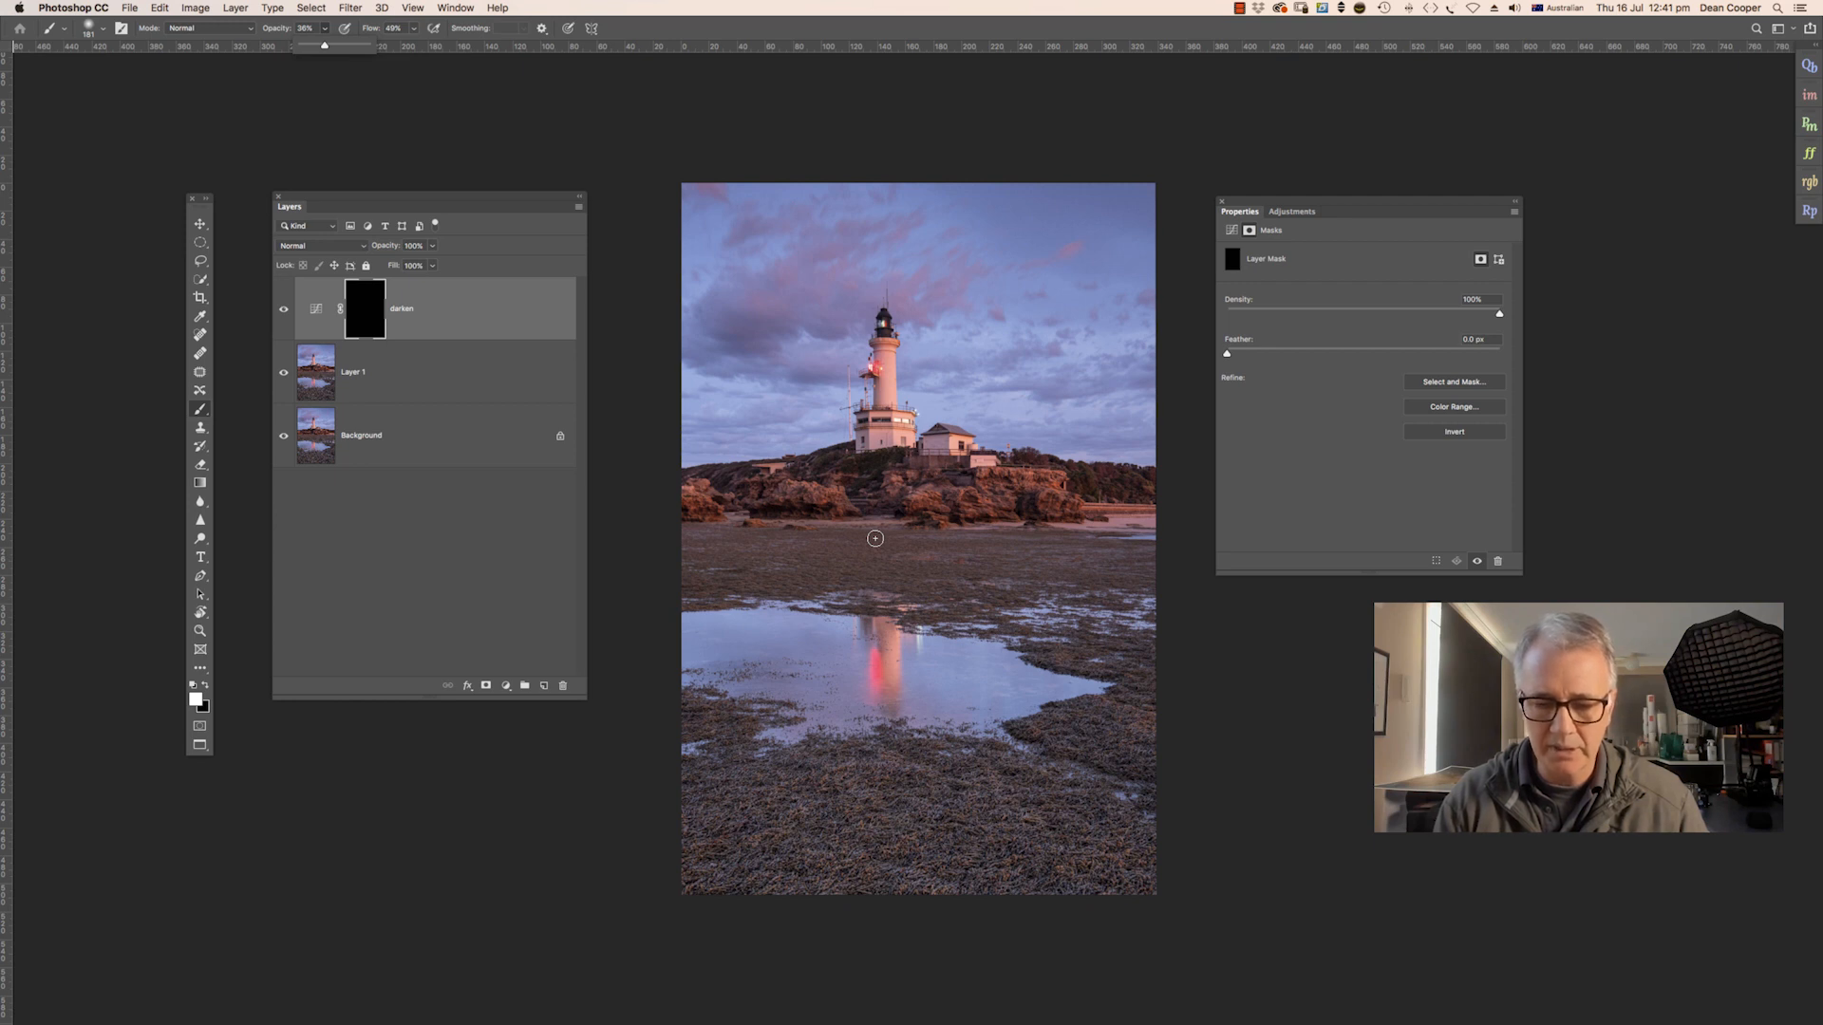
Enlarge the soft brush to a diameter of just over 1,000 px for painting broad areas of the mask
key("bracketright")
key("bracketright")
key("bracketright")
key("bracketright")
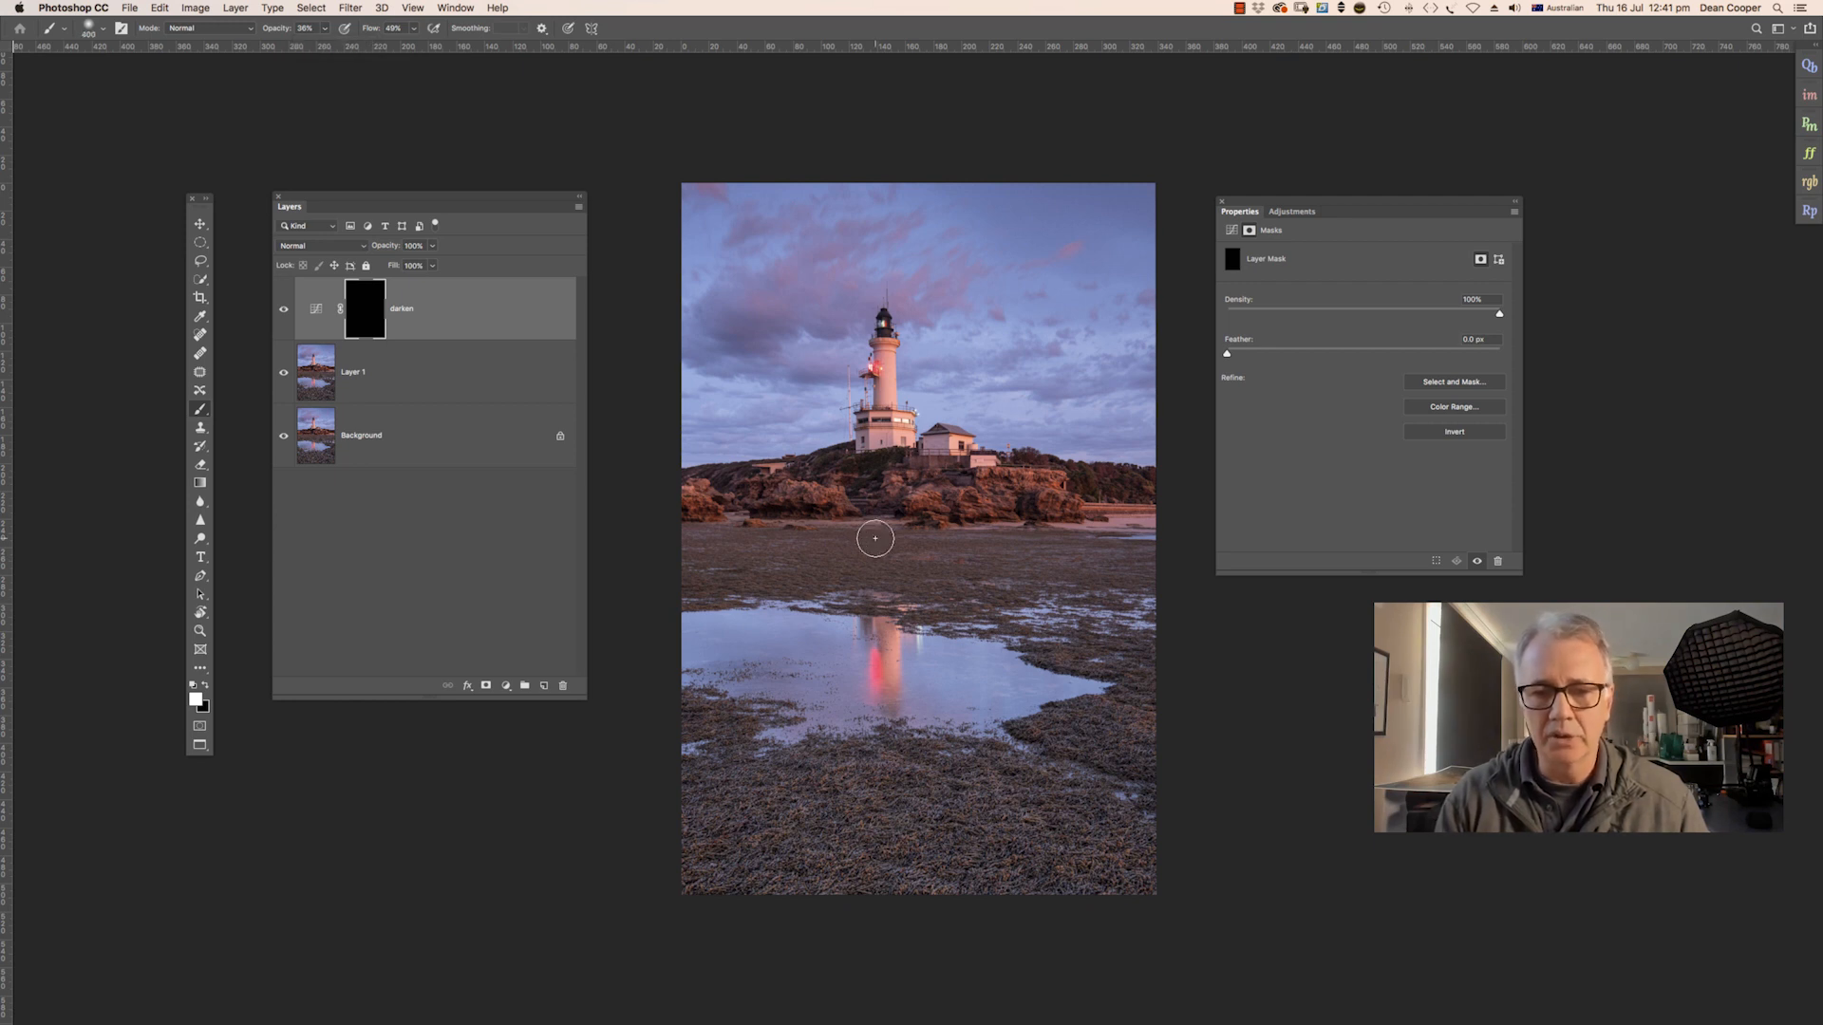
key("bracketleft")
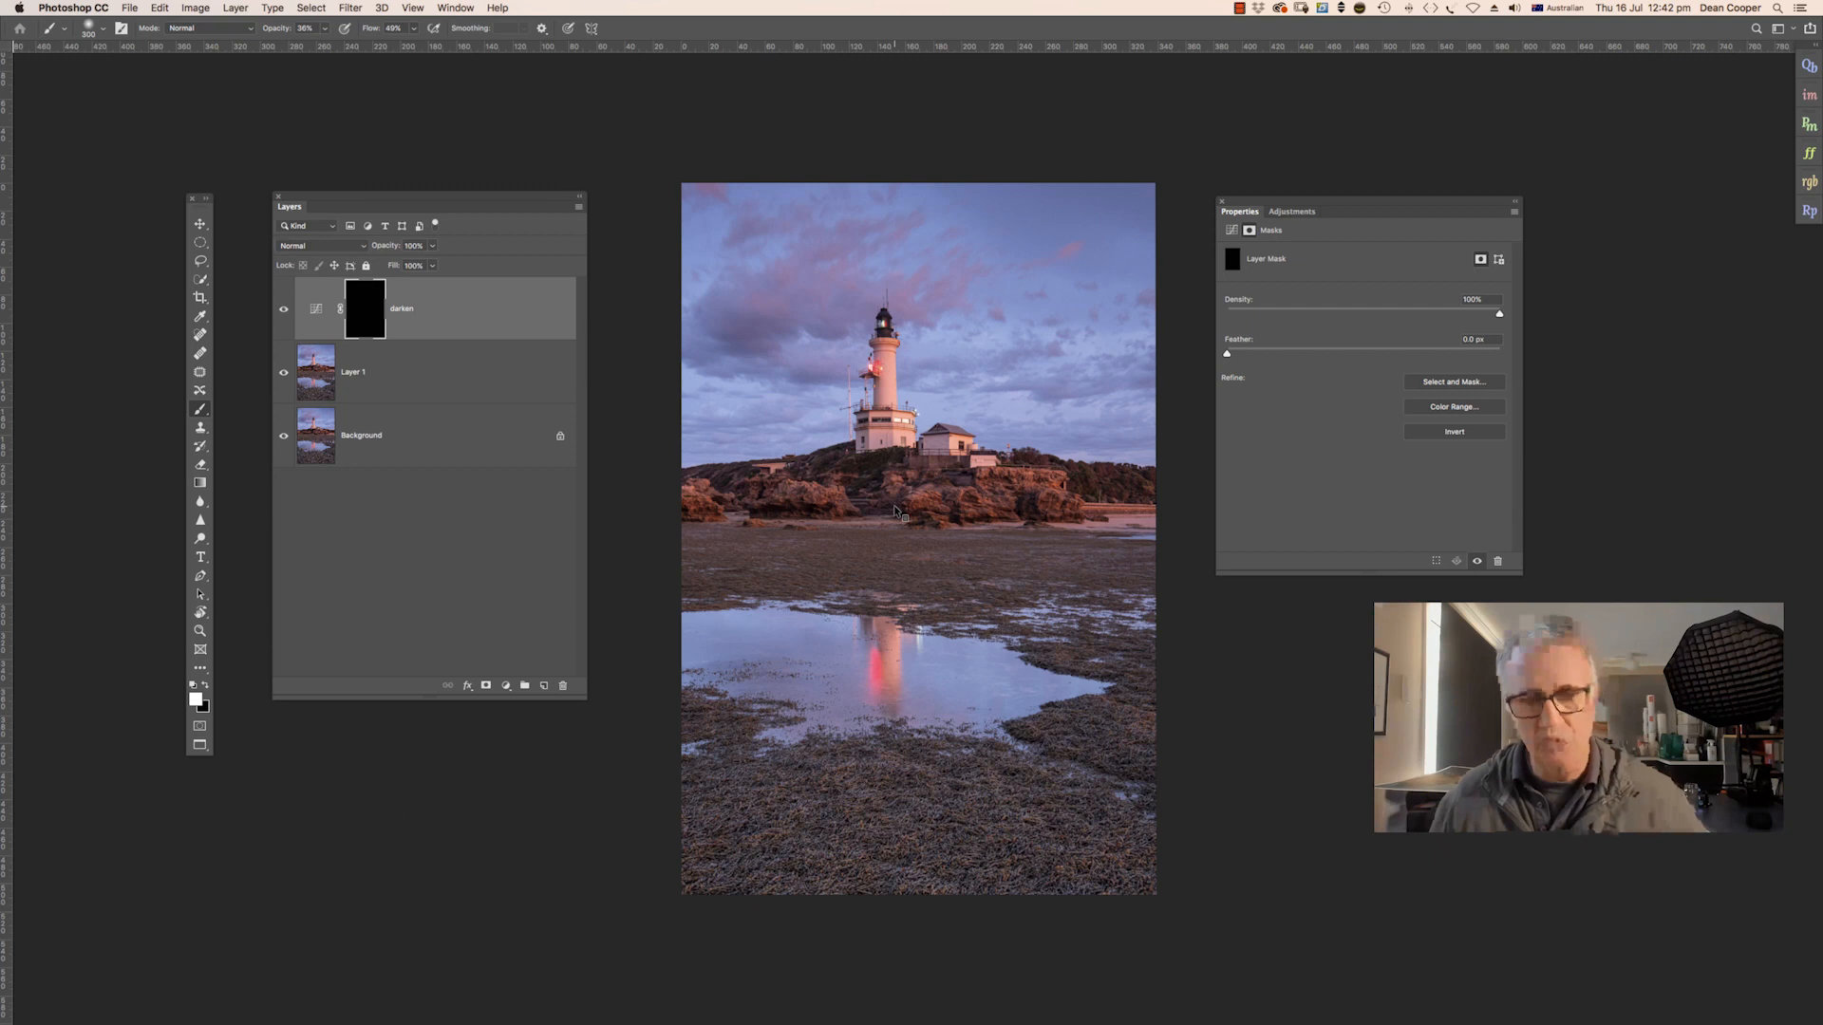
mouse_move(890, 501)
left_mouse_down()
mouse_move(947, 508)
mouse_move(899, 508)
left_mouse_up()
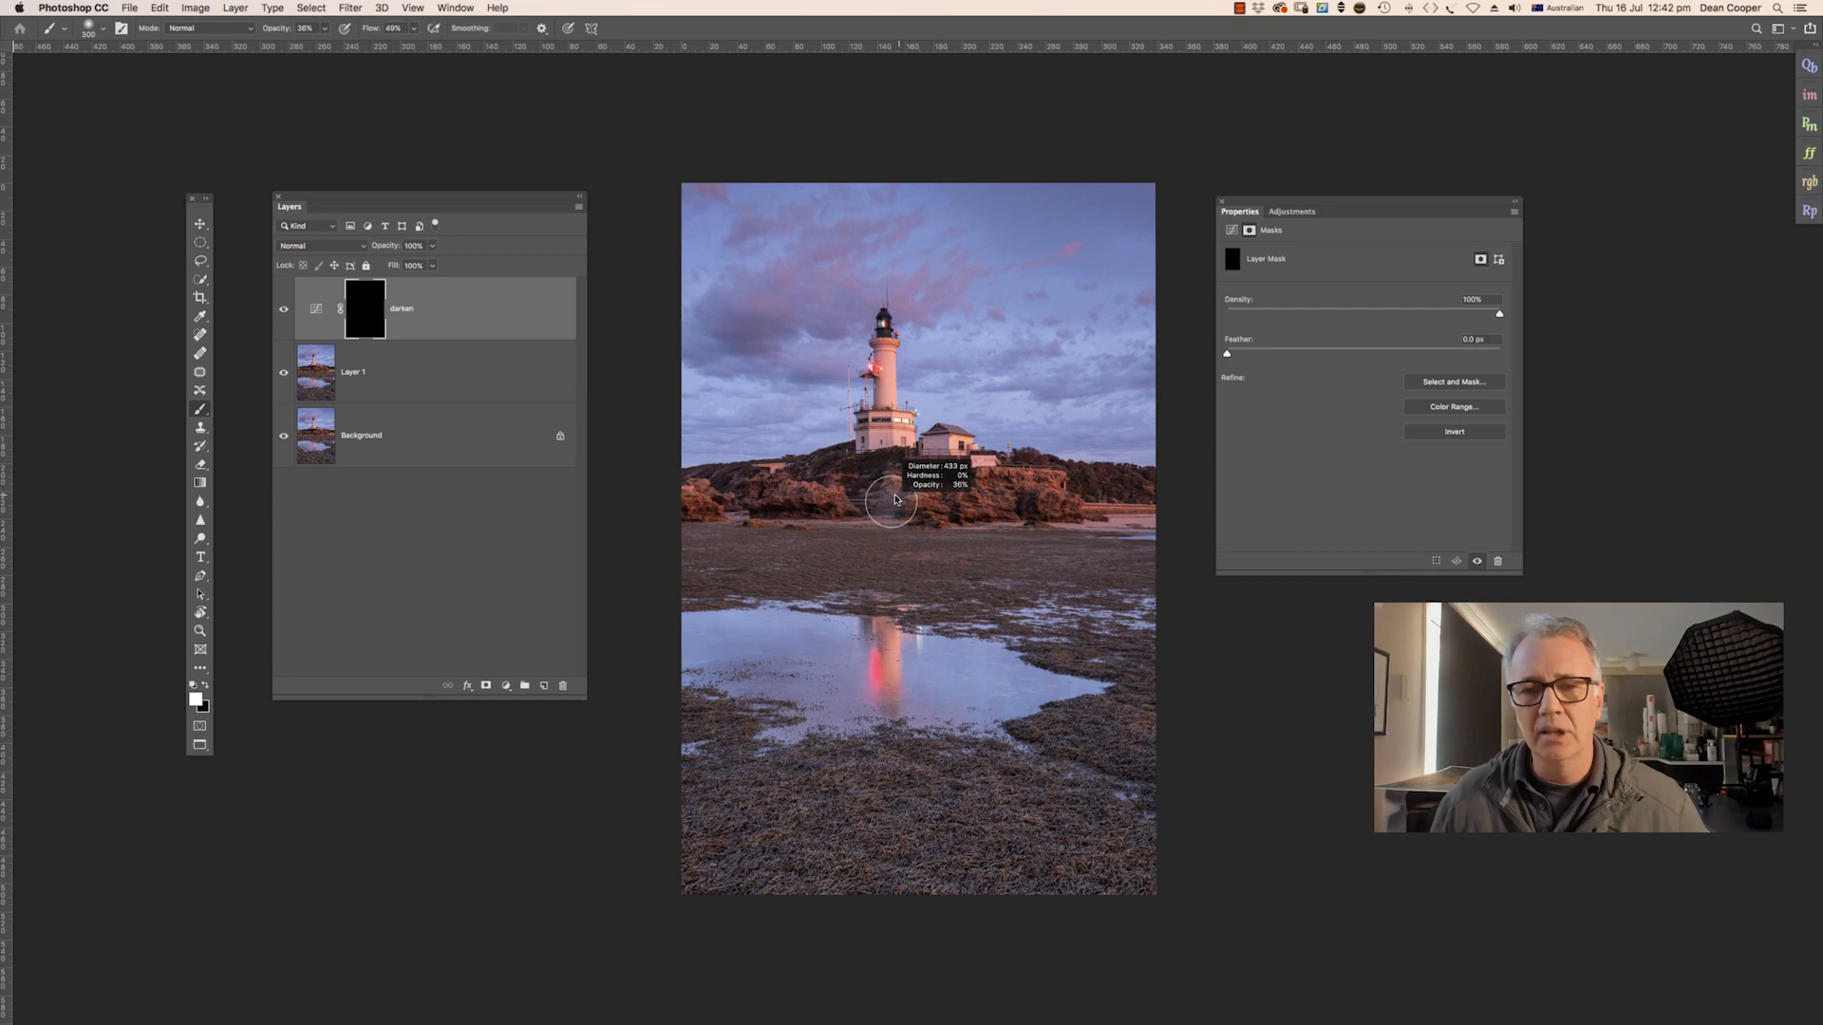
left_click_drag(894, 499, 930, 500)
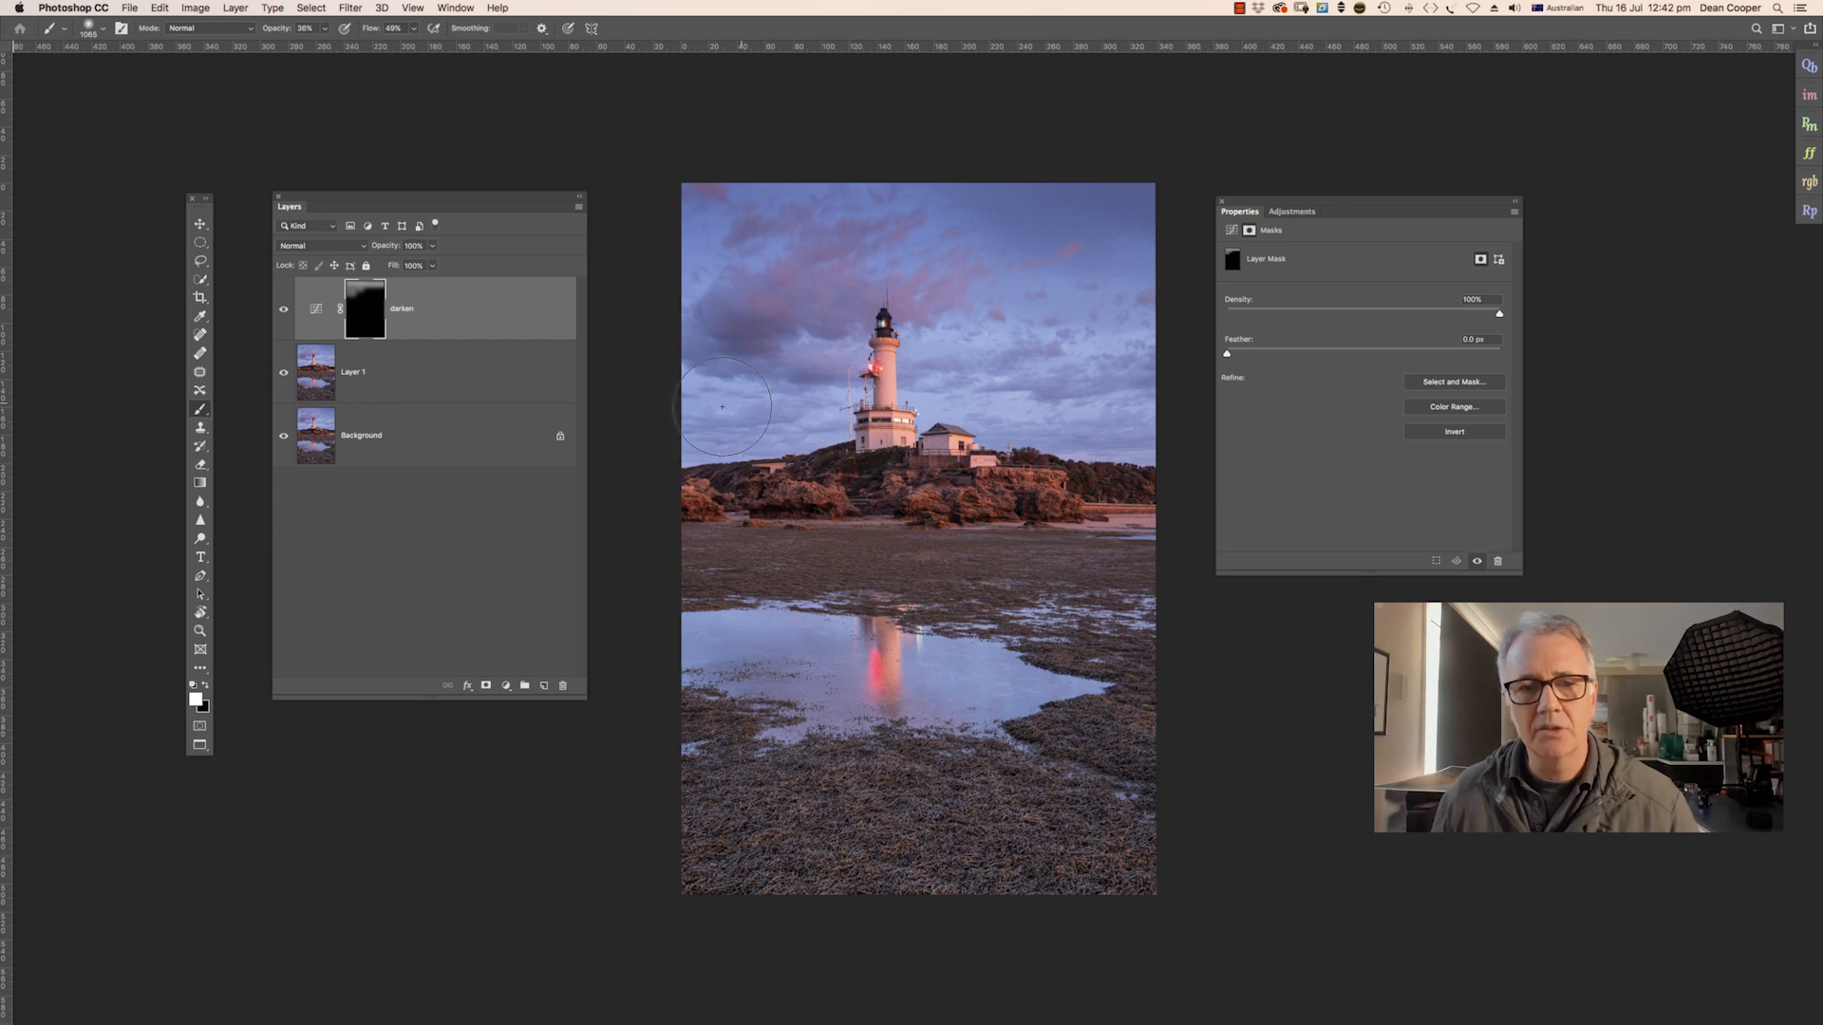
Paint white on the darken mask over the sky, the seaweed foreground and the photo's right edge to darken them
mouse_move(1106, 343)
left_mouse_down()
mouse_move(1167, 318)
mouse_move(931, 326)
left_mouse_up()
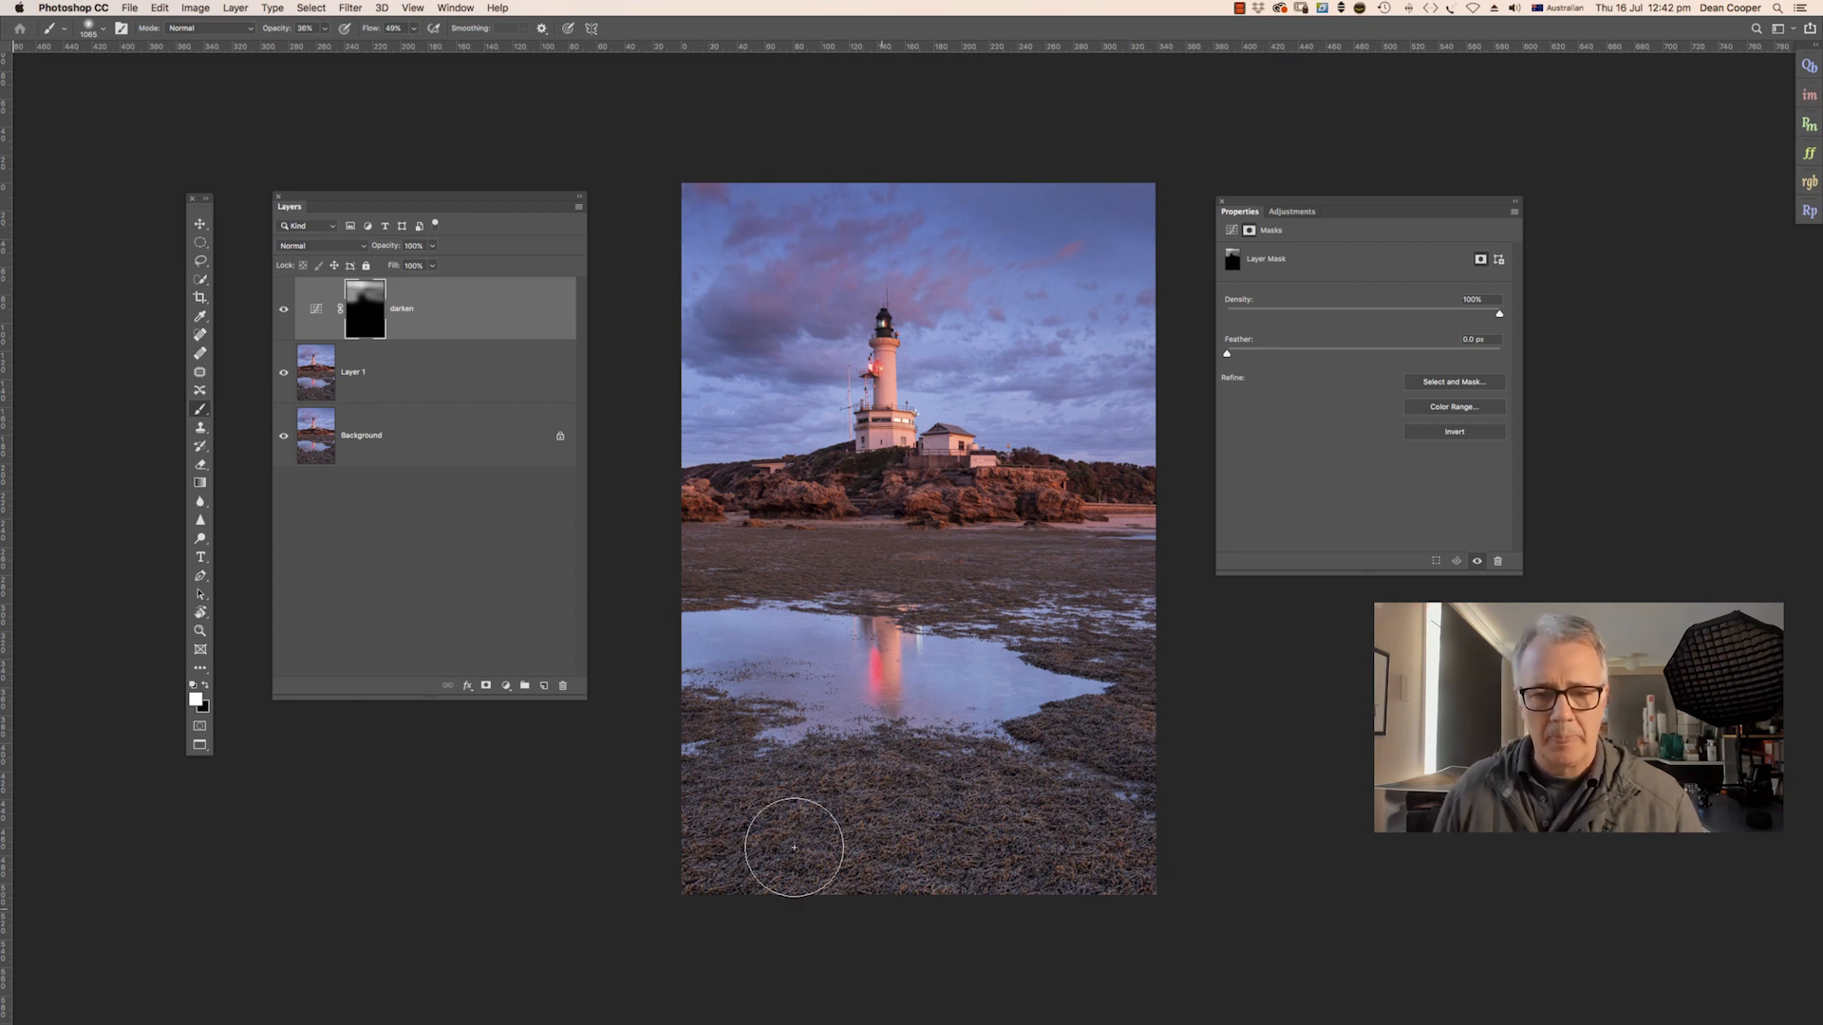
mouse_move(707, 782)
left_mouse_down()
mouse_move(900, 830)
mouse_move(1250, 826)
left_mouse_up()
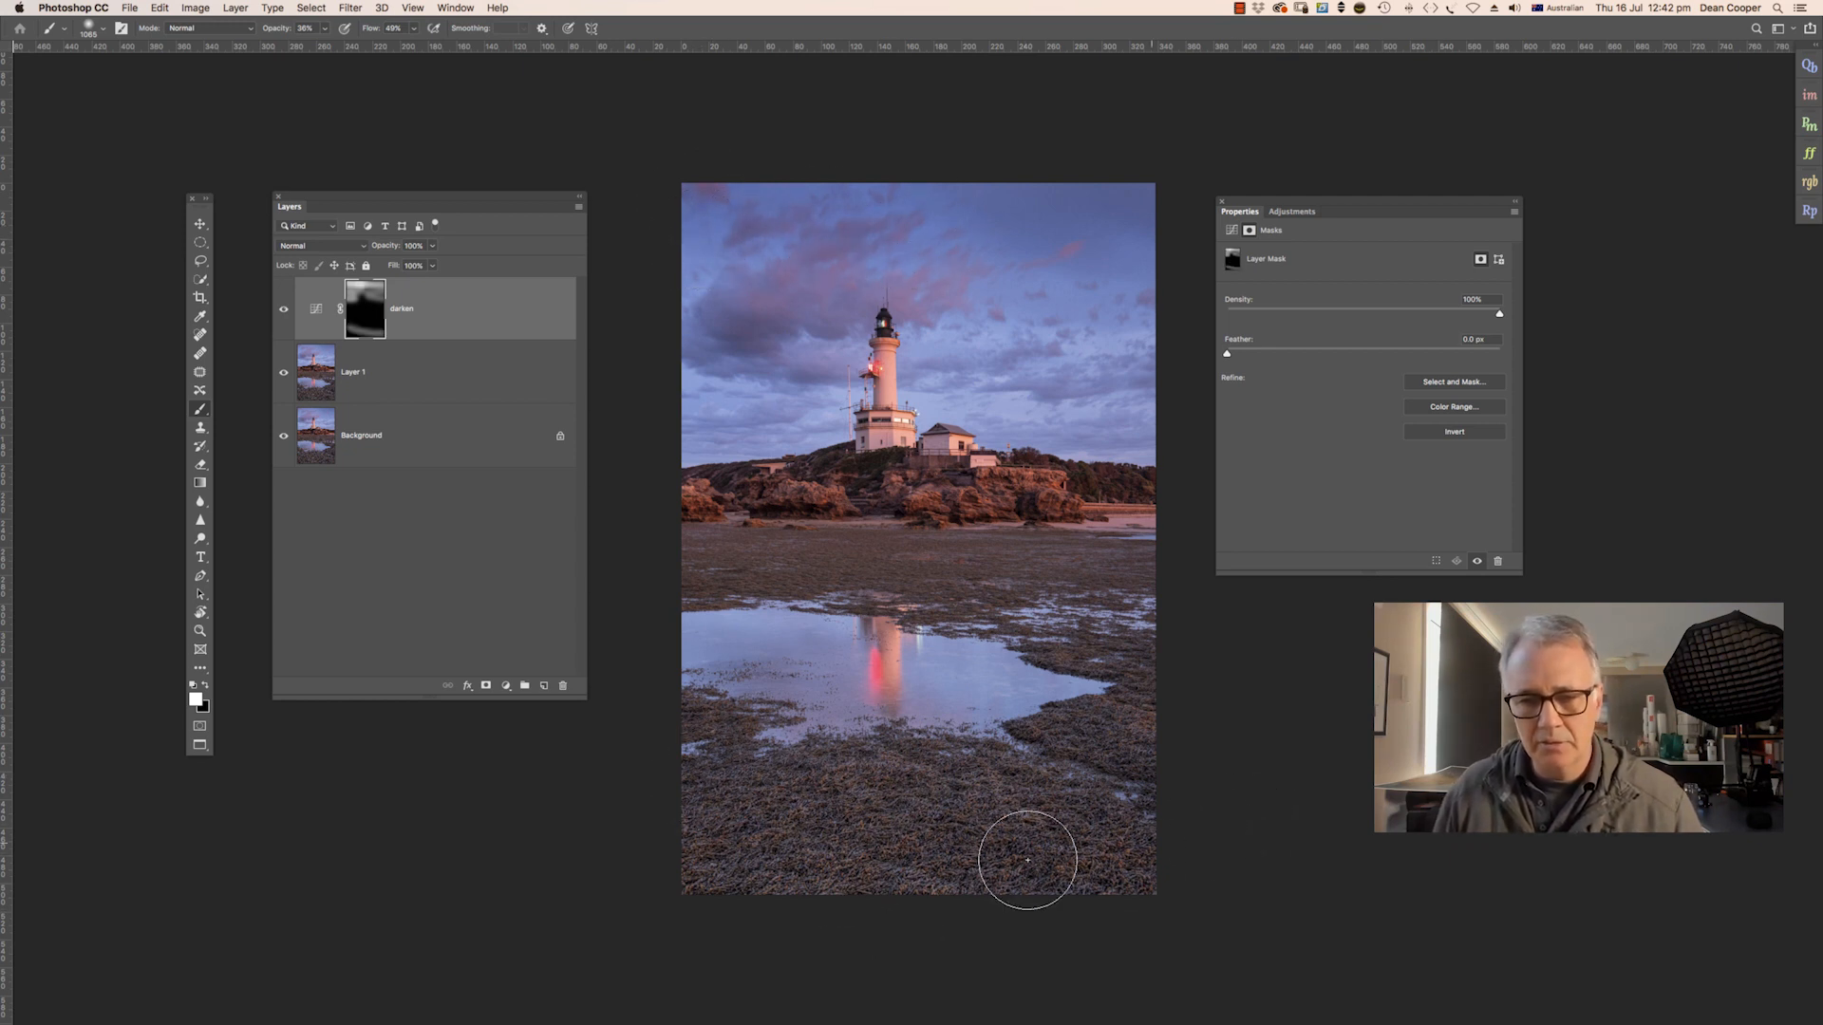
mouse_move(683, 866)
left_mouse_down()
mouse_move(618, 813)
mouse_move(1168, 826)
left_mouse_up()
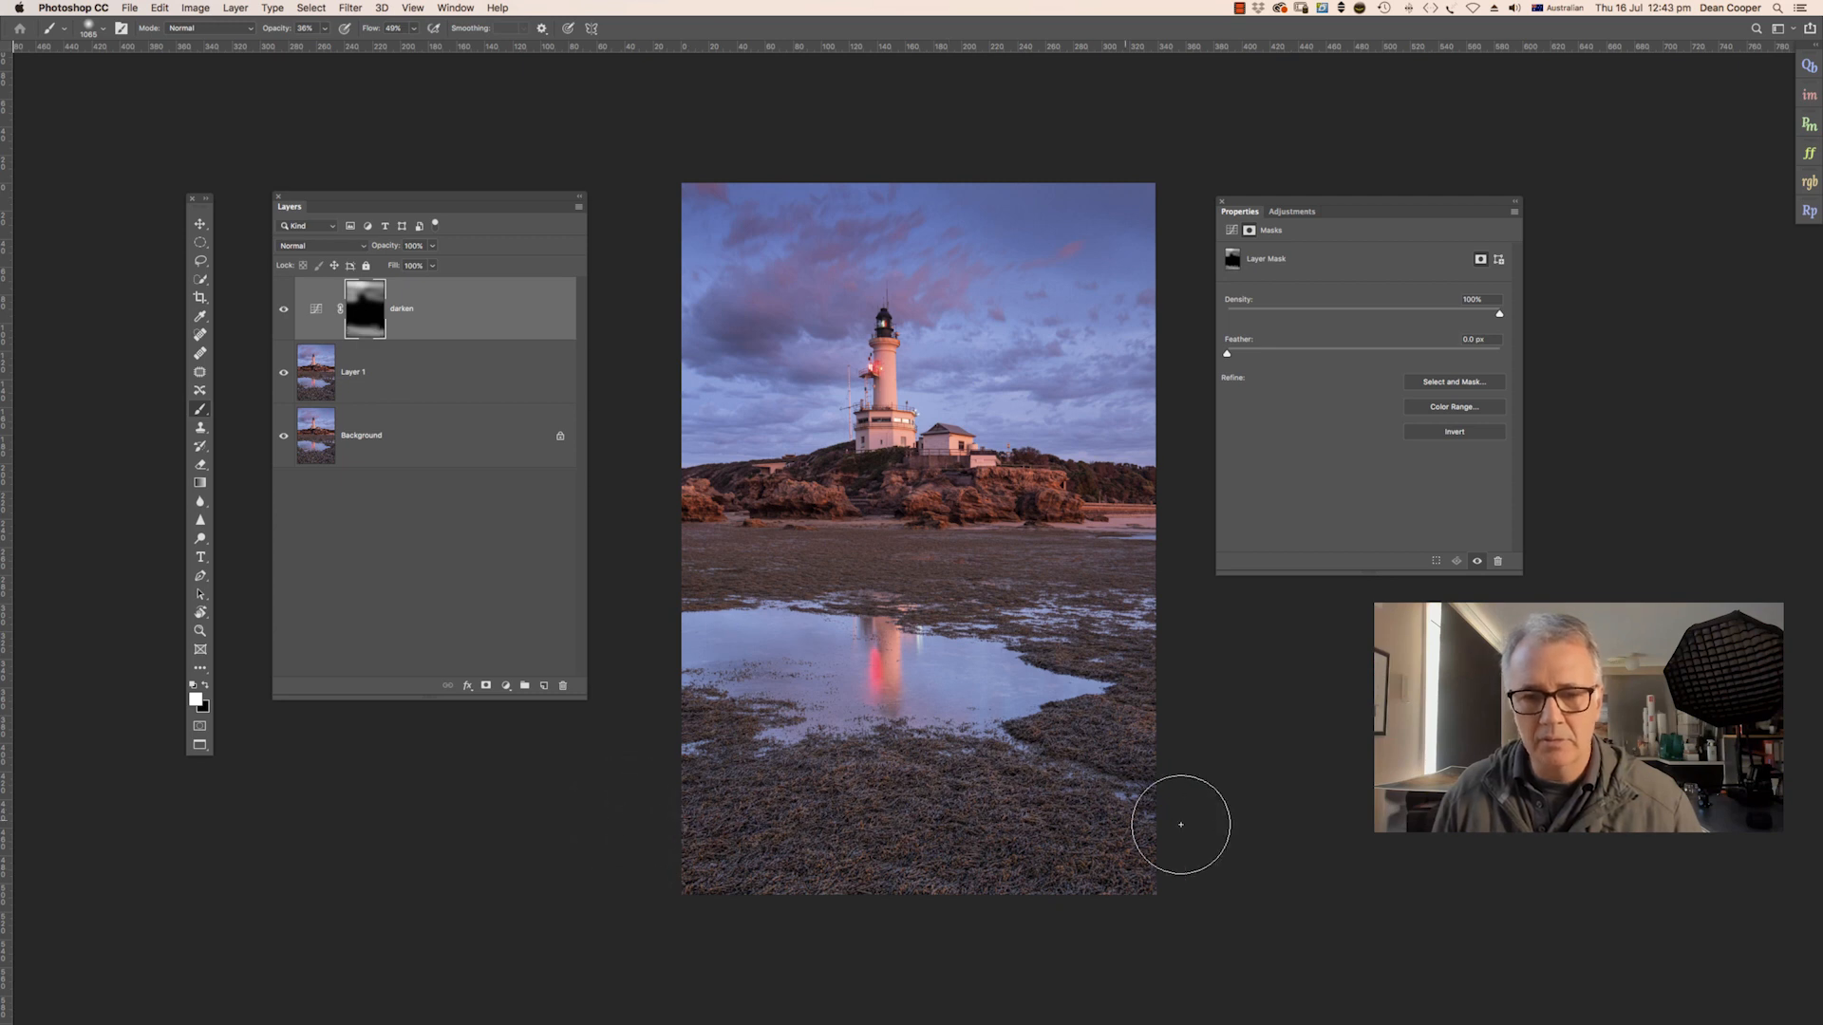
mouse_move(1225, 727)
left_mouse_down()
mouse_move(940, 777)
mouse_move(1208, 885)
mouse_move(766, 846)
mouse_move(649, 765)
mouse_move(712, 778)
mouse_move(744, 838)
mouse_move(659, 842)
mouse_move(1173, 862)
left_mouse_up()
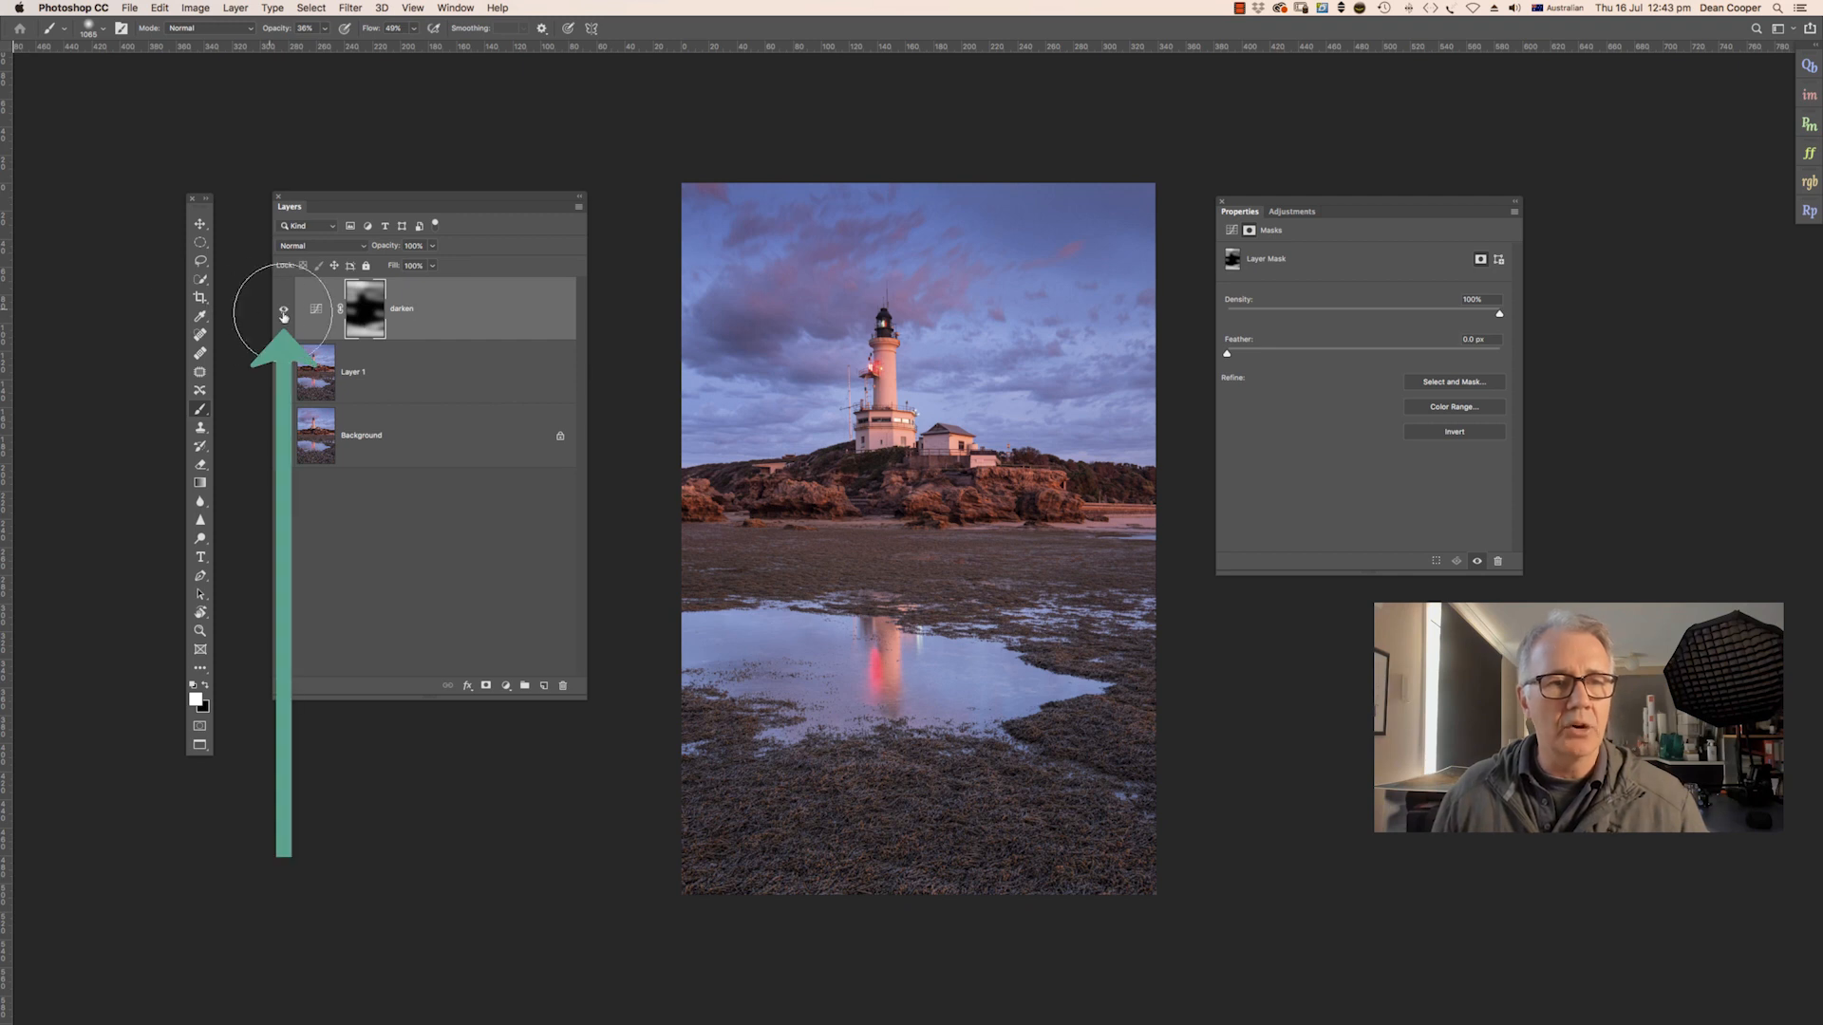
Compare the photo with and without the darken layer by toggling its visibility, leaving it visible
left_click(284, 311)
left_click(284, 311)
left_click(284, 311)
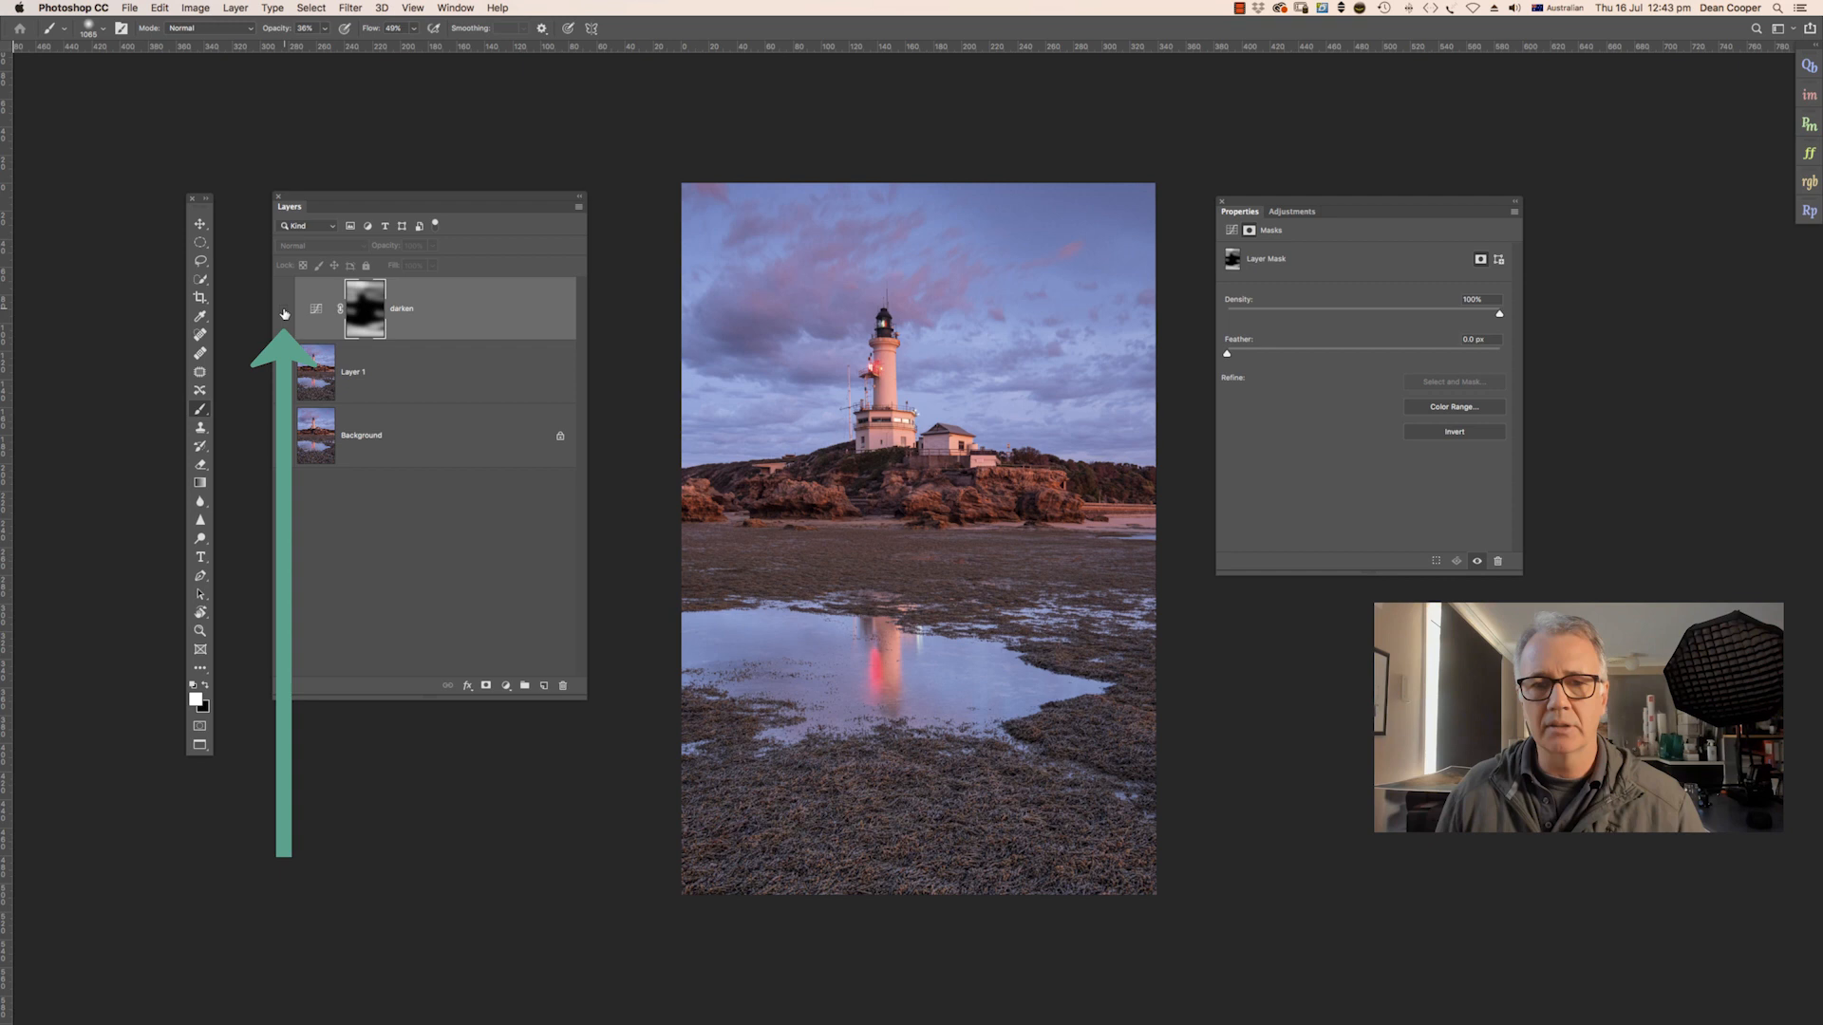
left_click(284, 312)
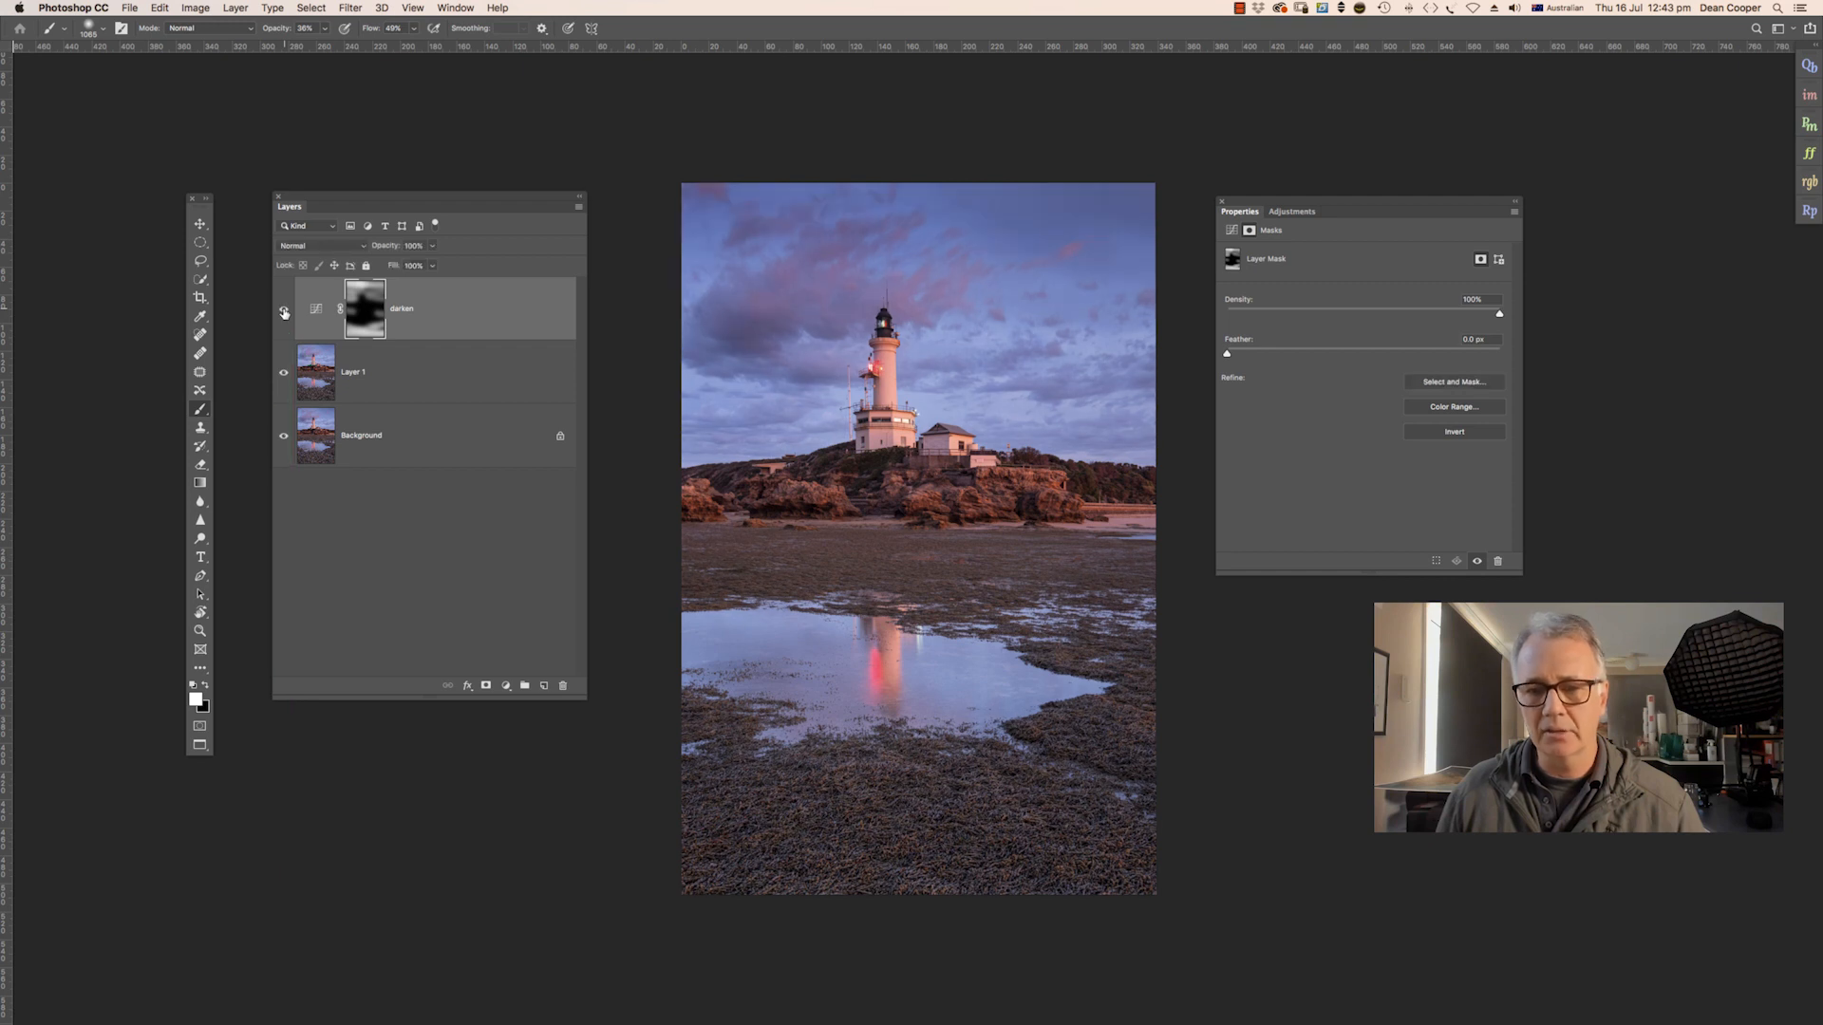
left_click(284, 312)
left_click(284, 311)
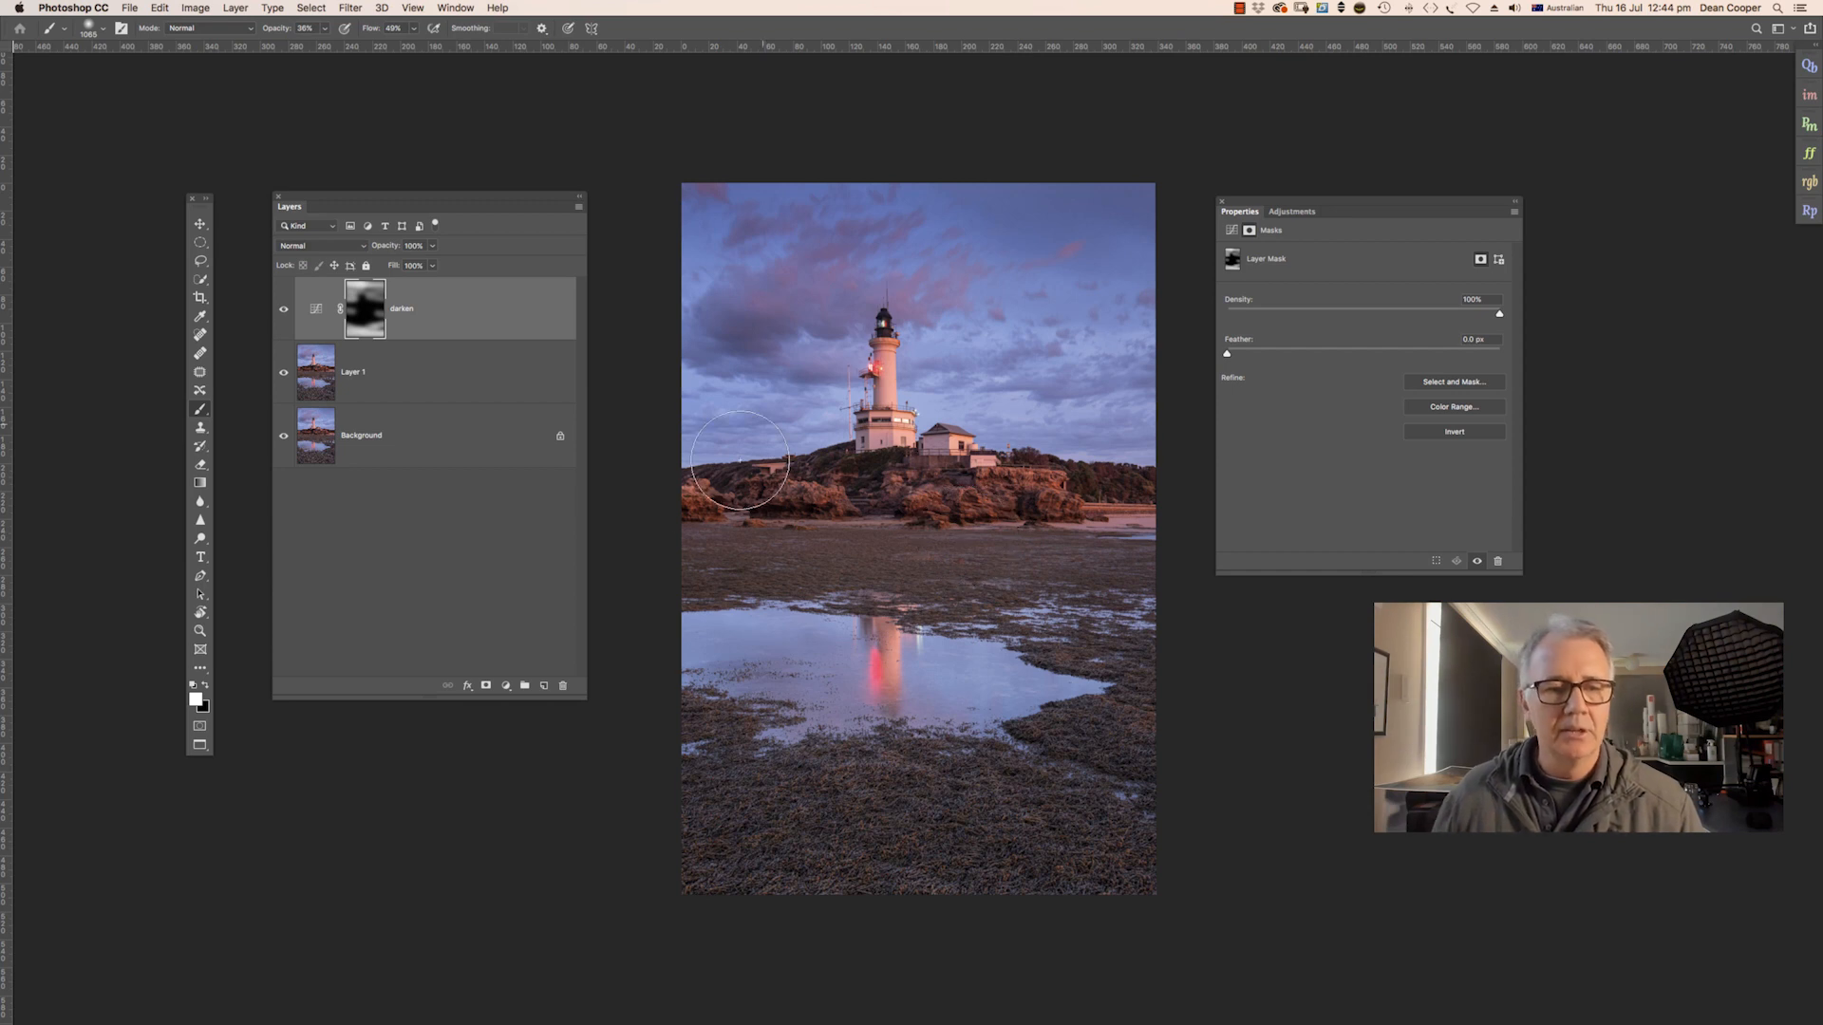
Add a brightening Curves adjustment layer with its midtones raised to input 102, output 151, and invert its mask to black
left_click(507, 685)
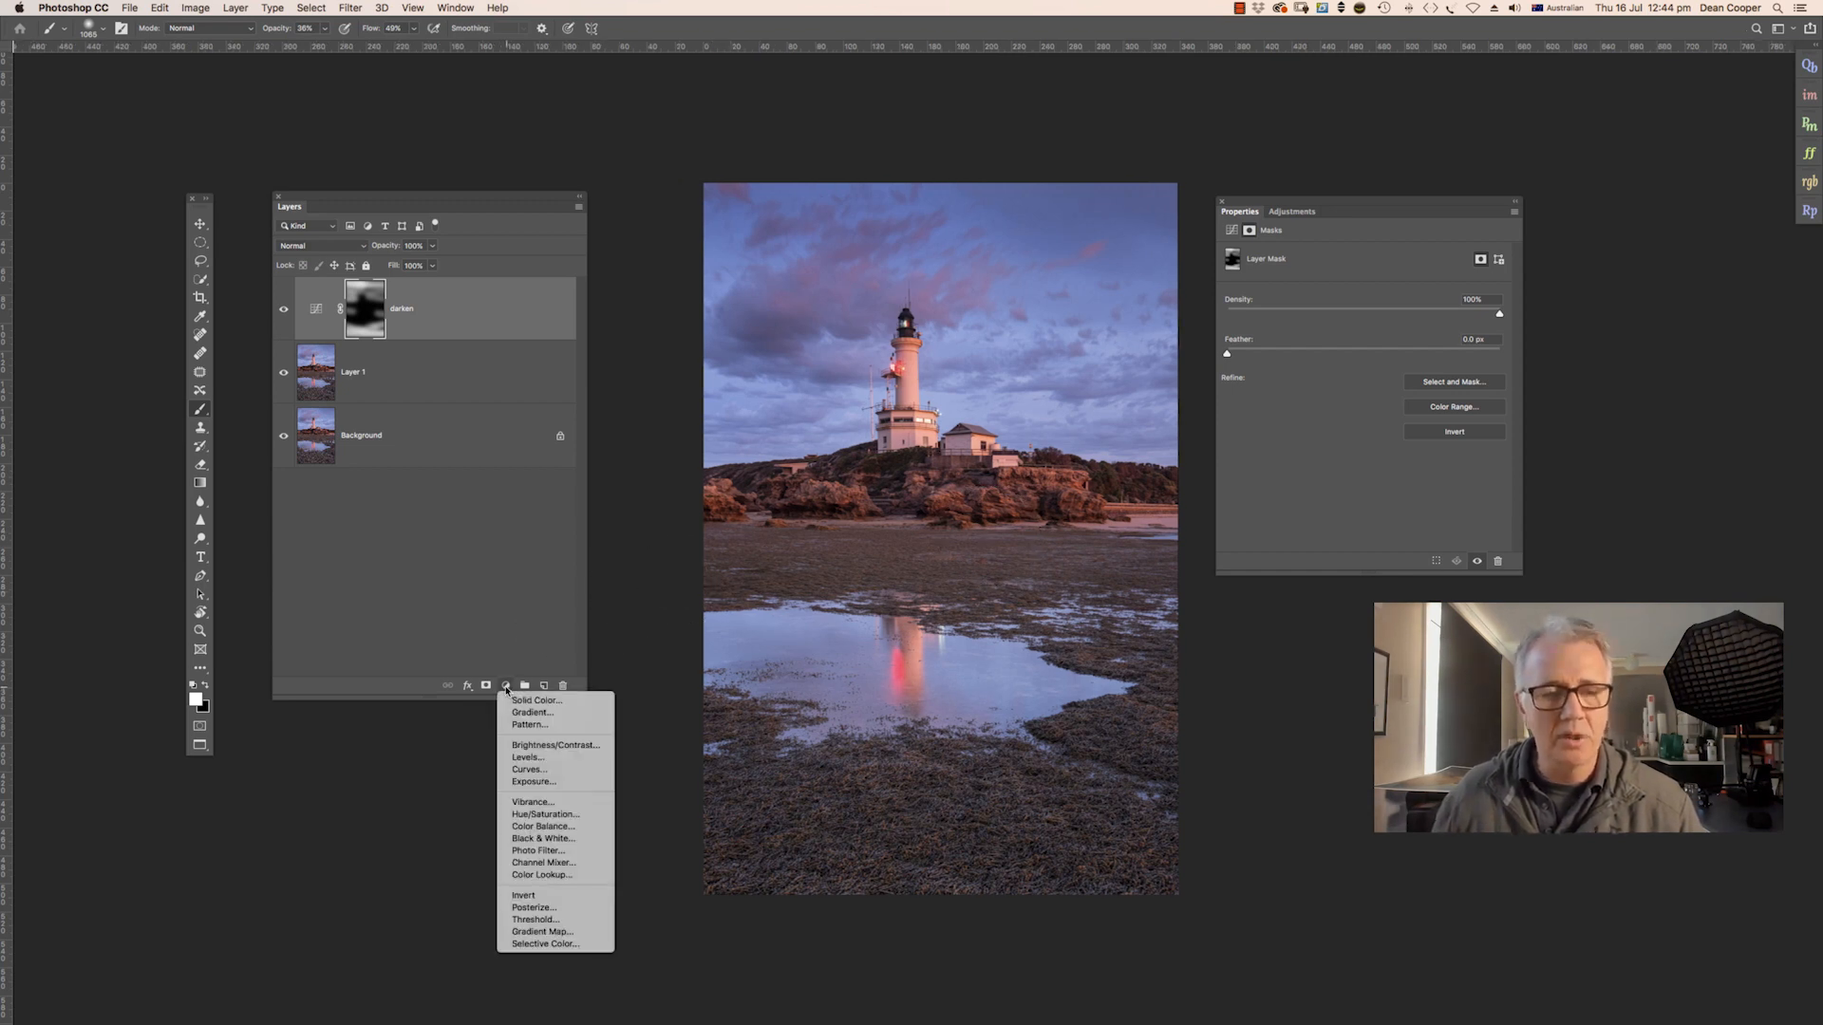
left_click(529, 770)
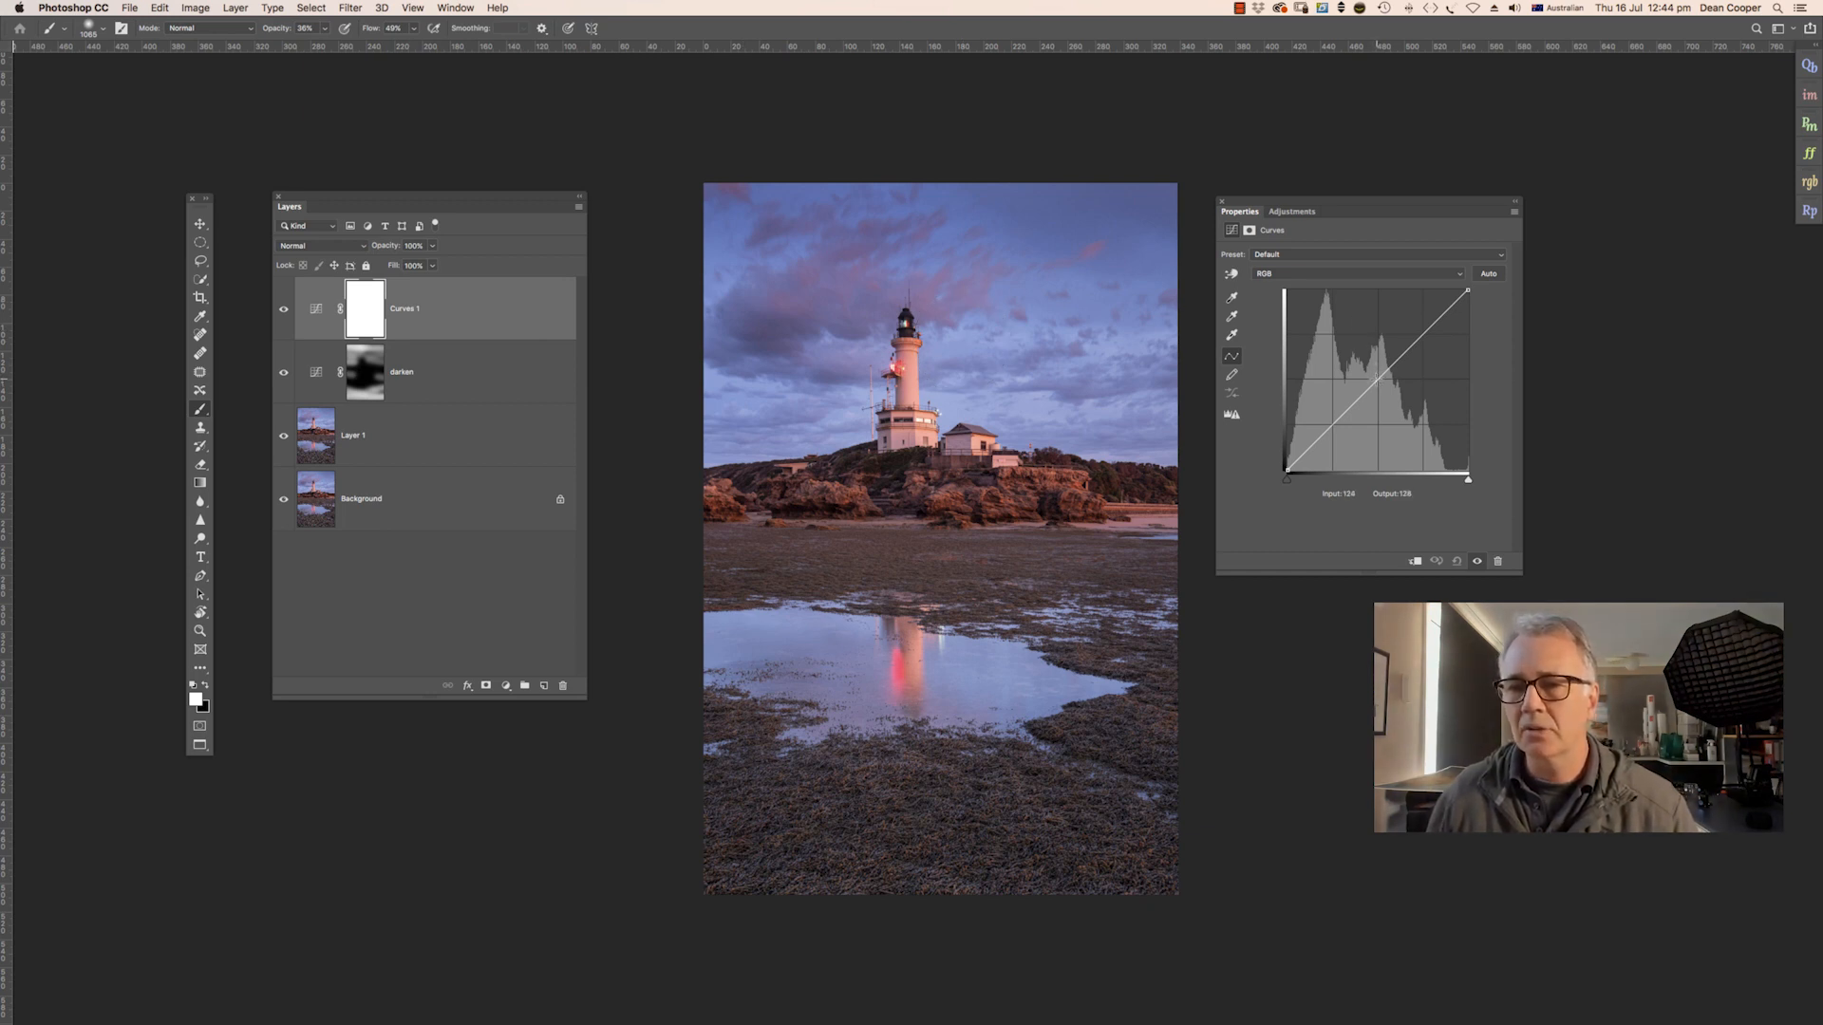
left_click_drag(1377, 380, 1361, 362)
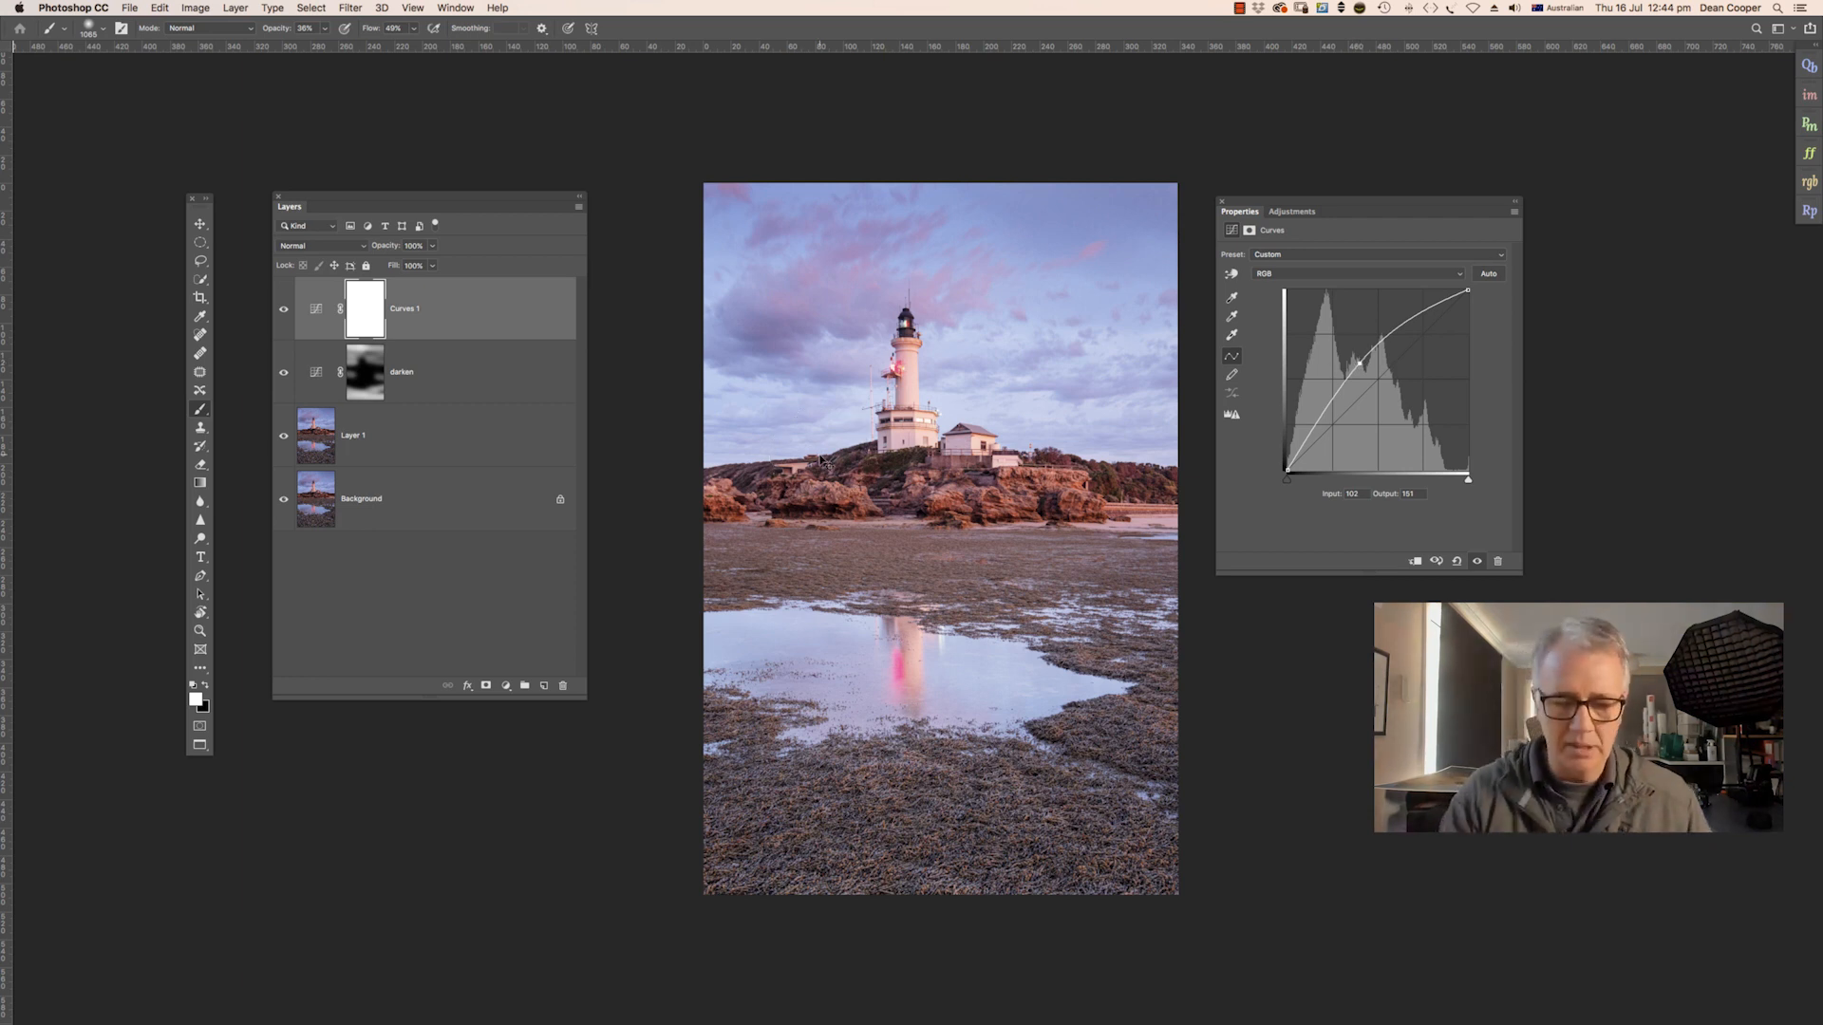
key("super+i")
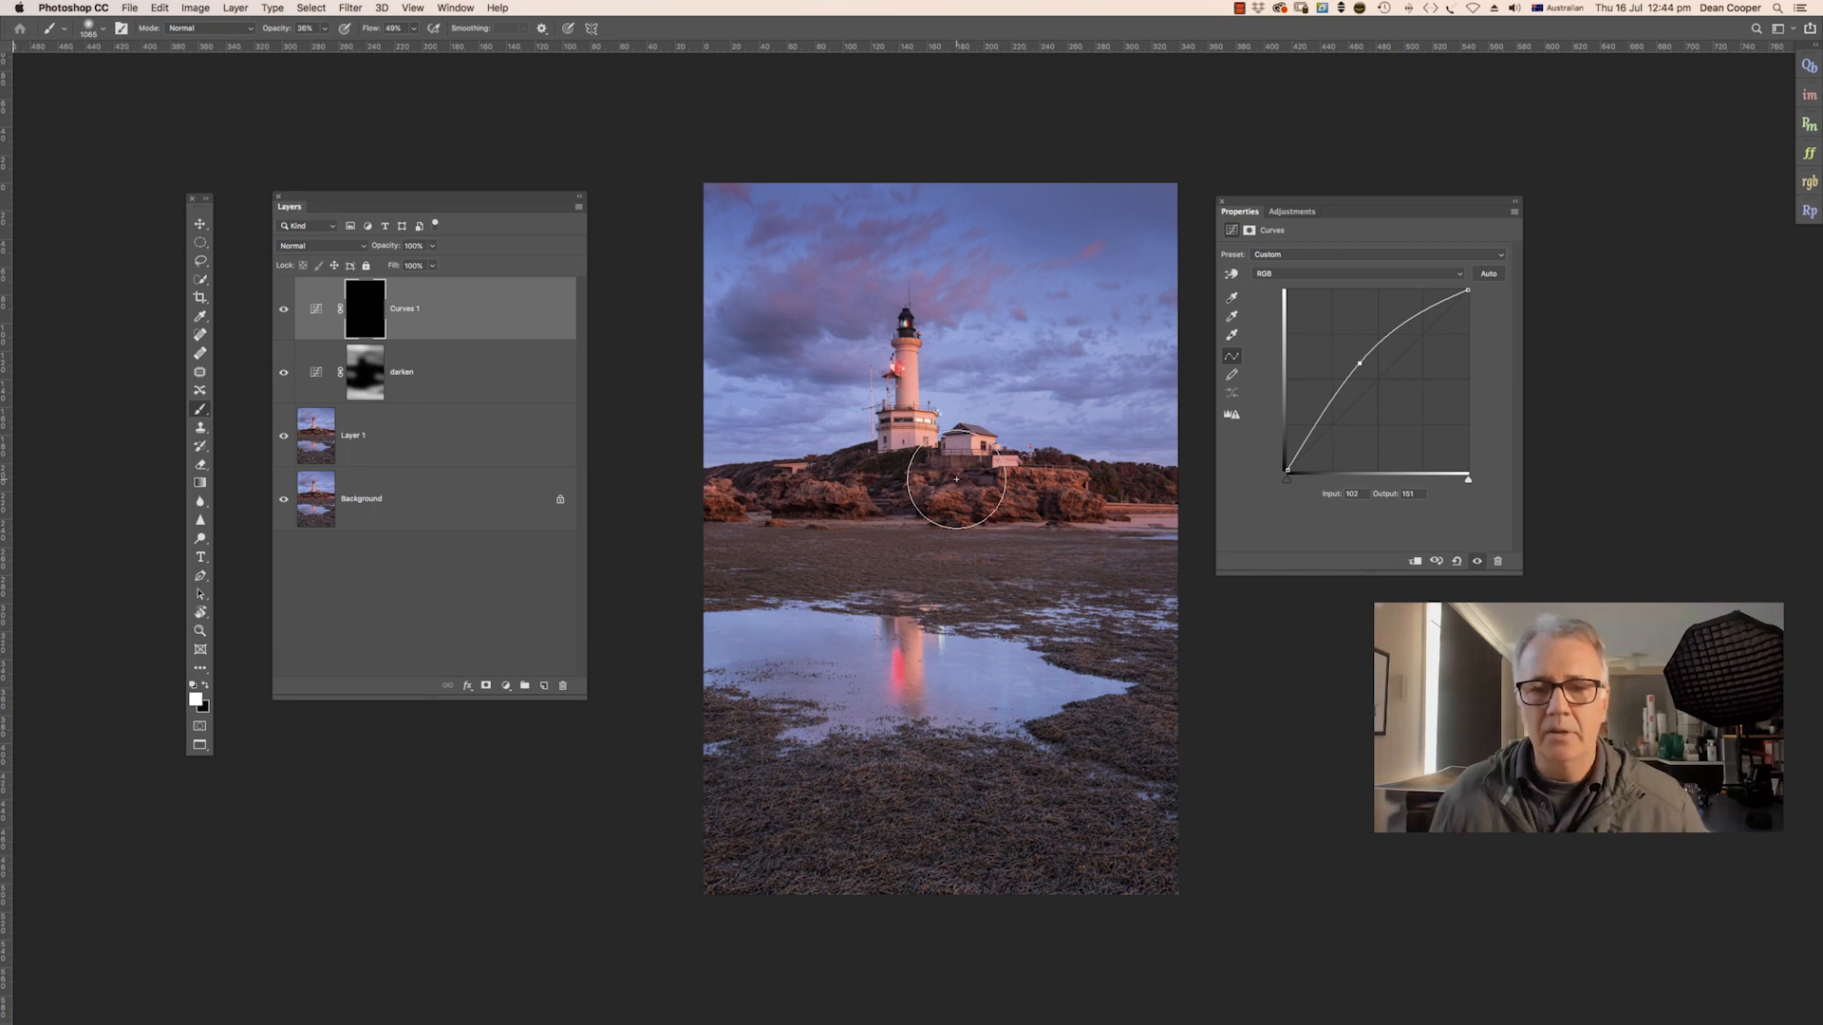
Using a smaller soft brush, paint white on the brightening mask over the rocks, the lighthouse and the sand just below the rocks
left_click_drag(959, 480, 932, 485)
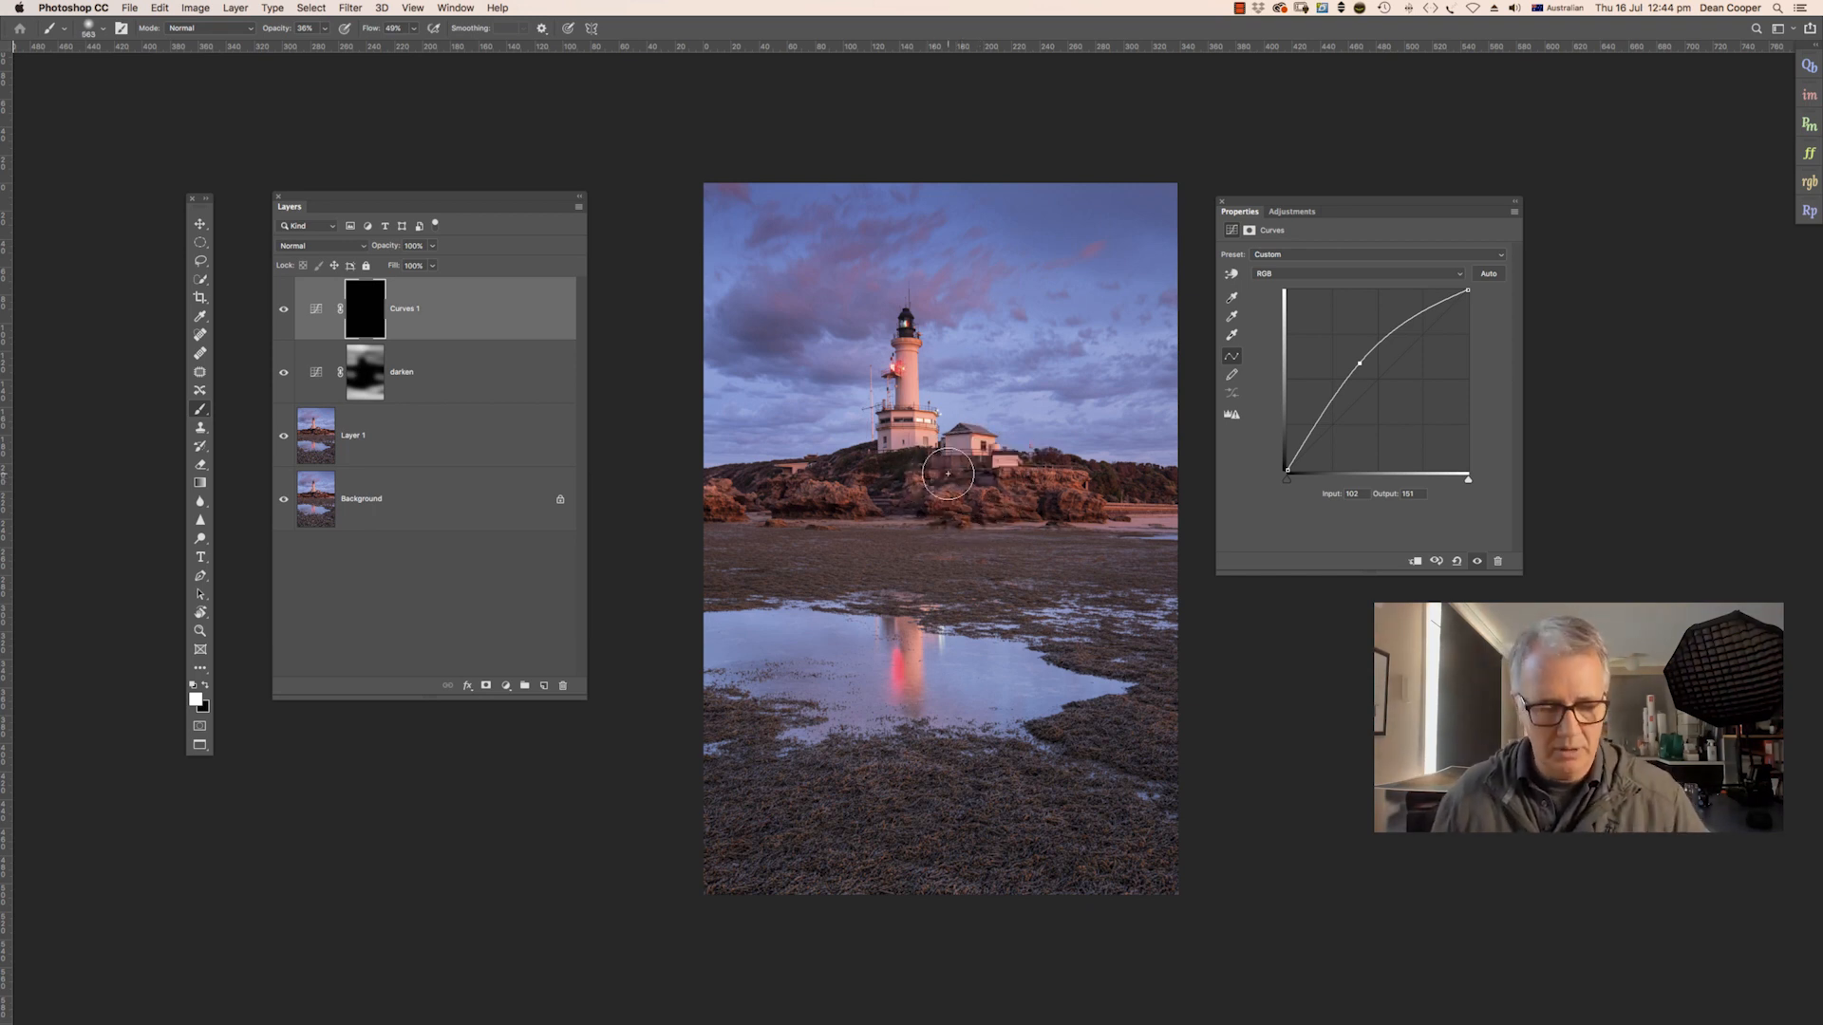
key("super+plus")
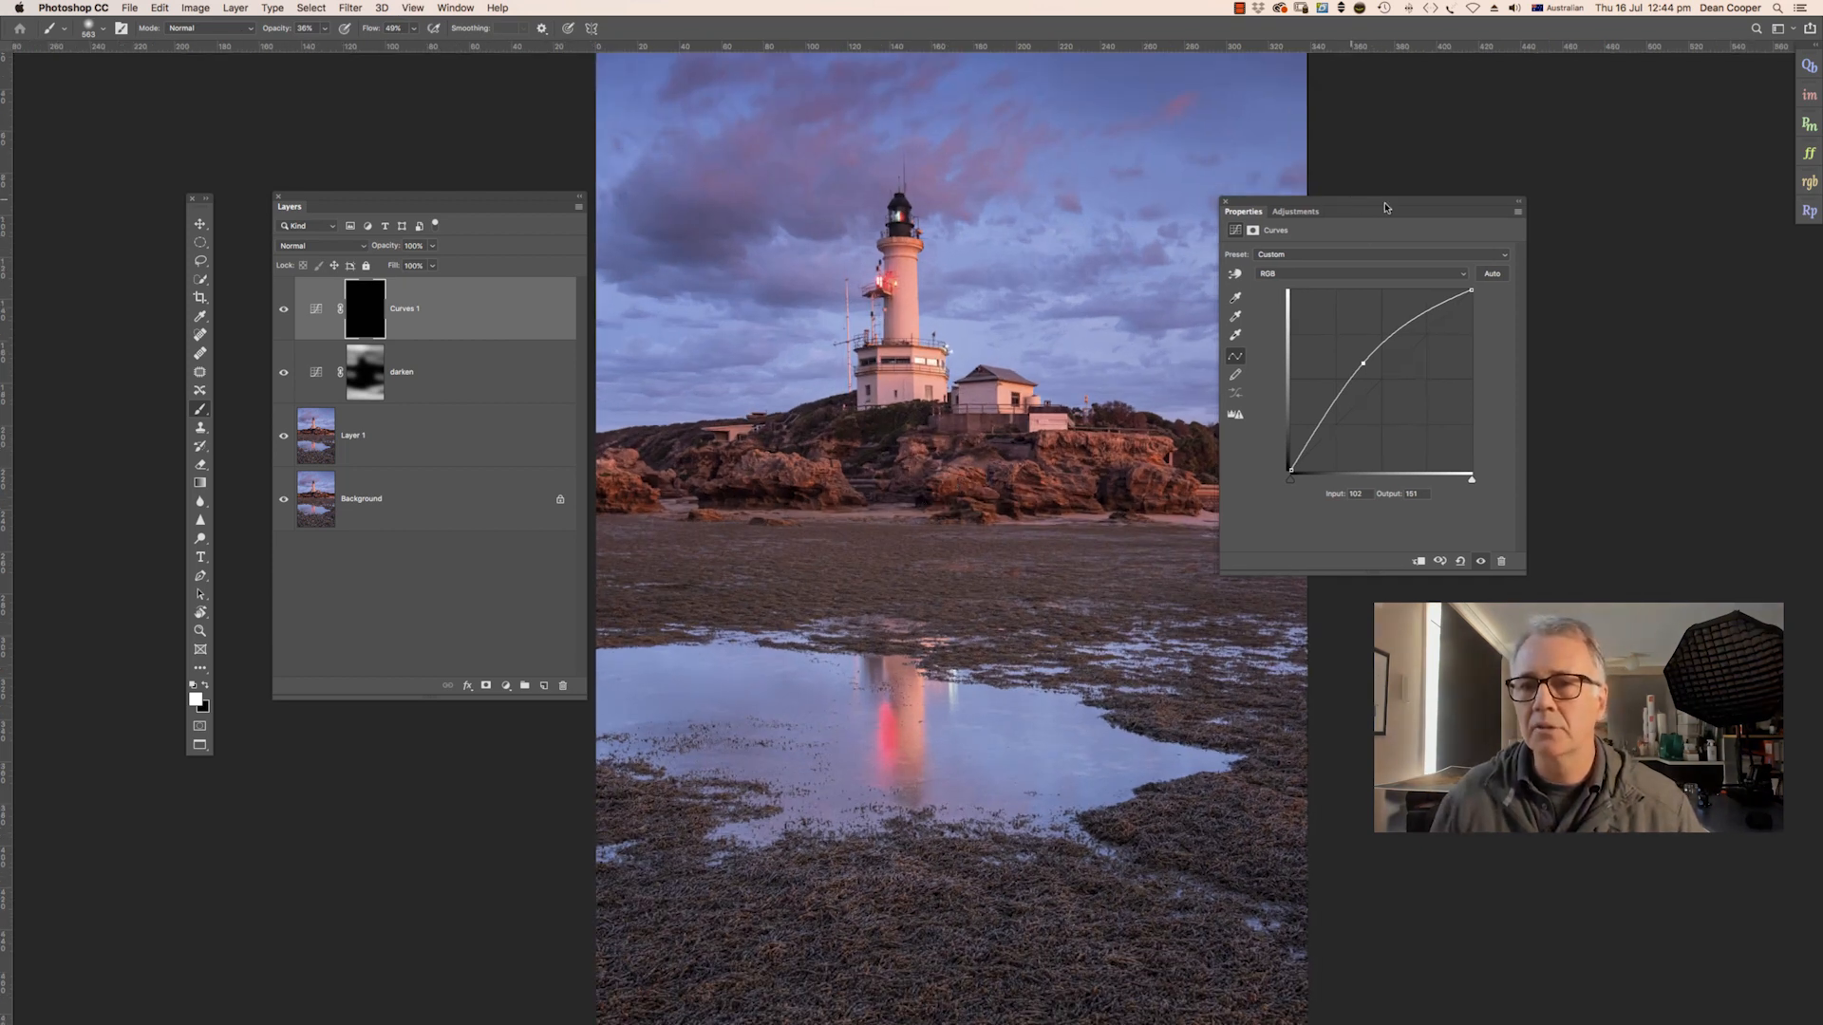
left_click_drag(1352, 200, 1559, 202)
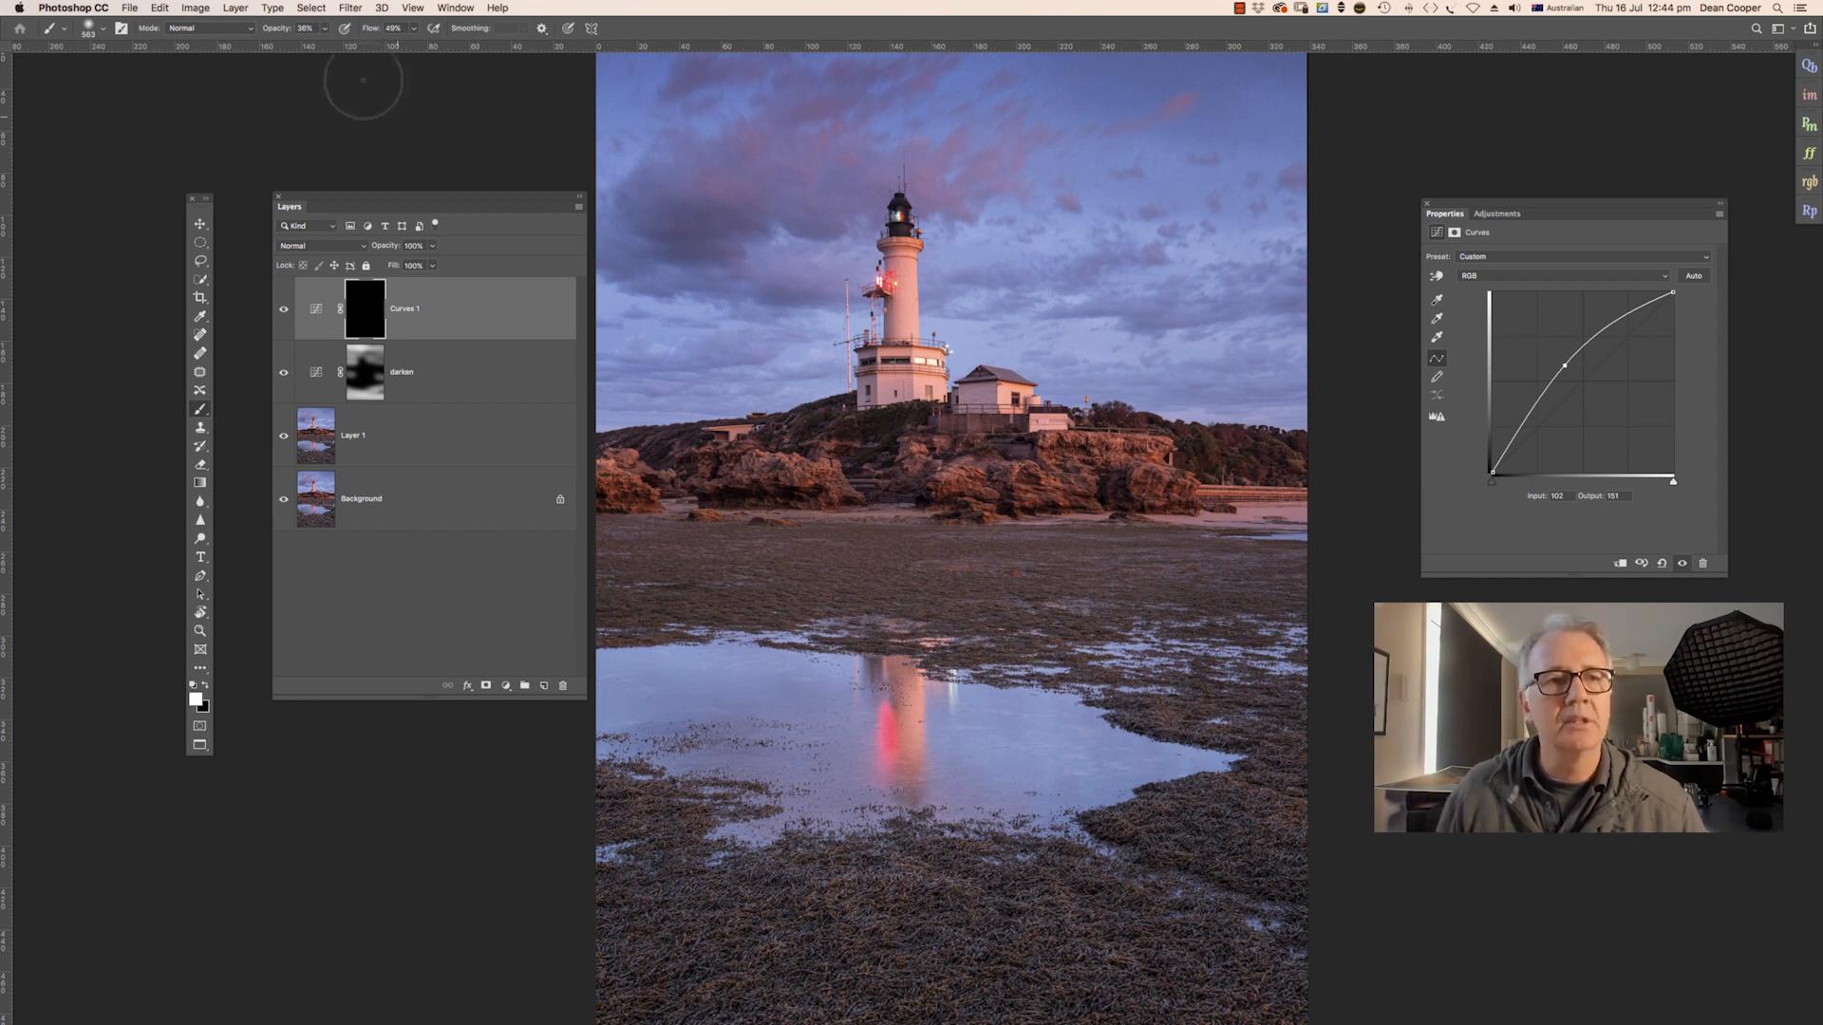
mouse_move(1114, 464)
left_mouse_down()
mouse_move(651, 467)
mouse_move(944, 456)
left_mouse_up()
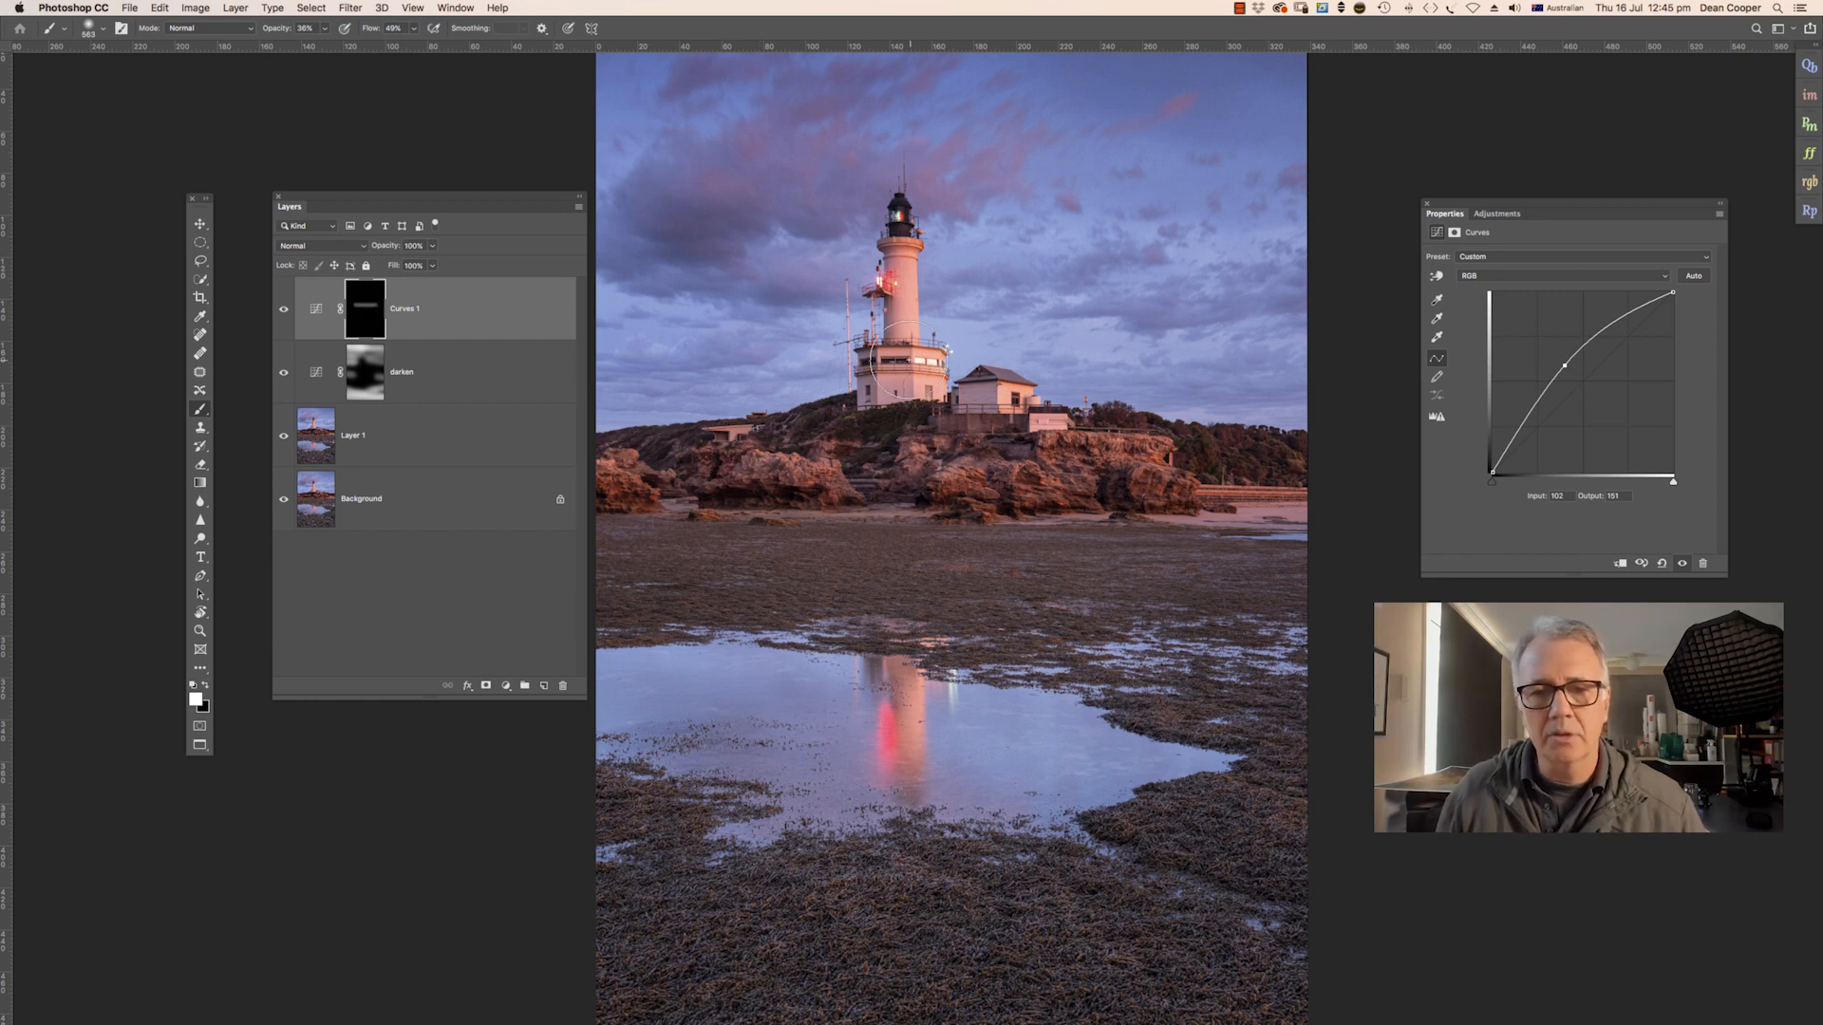
mouse_move(902, 368)
left_mouse_down()
mouse_move(869, 432)
mouse_move(905, 392)
mouse_move(894, 432)
mouse_move(863, 442)
mouse_move(654, 449)
mouse_move(1213, 467)
mouse_move(831, 468)
mouse_move(924, 406)
left_mouse_up()
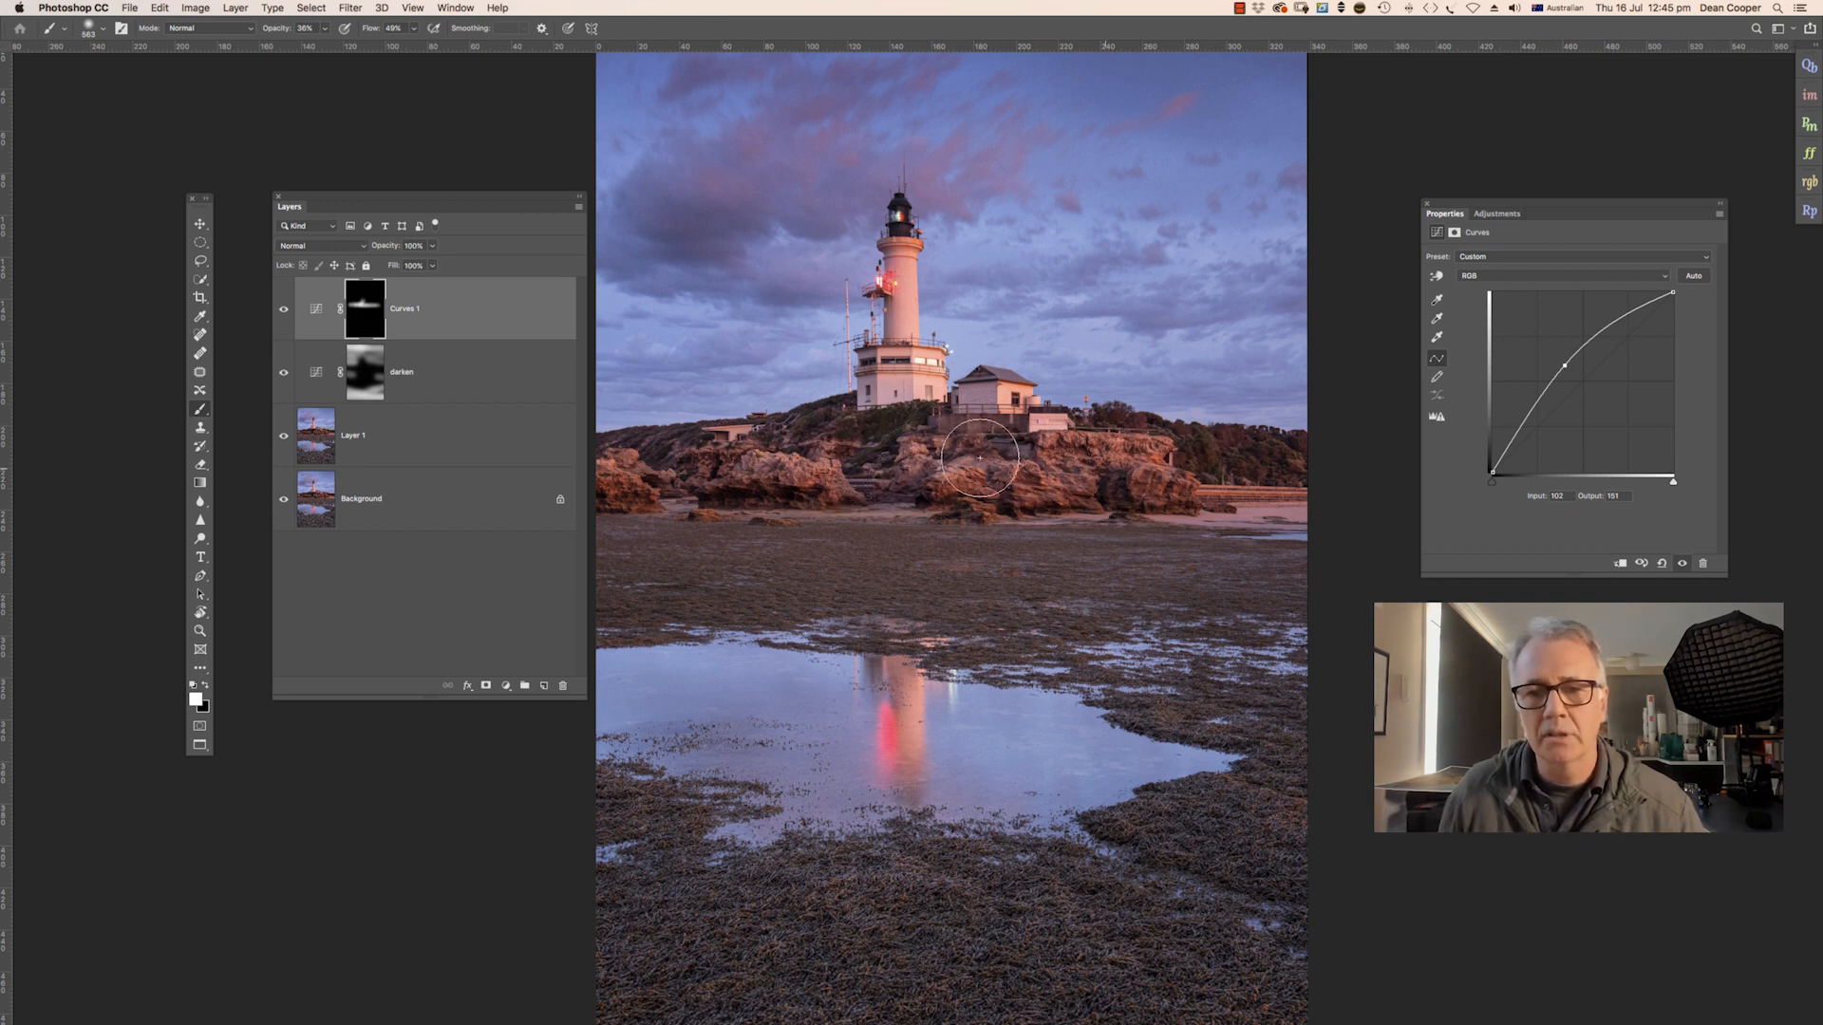
left_click_drag(909, 509, 955, 509)
mouse_move(798, 534)
left_mouse_down()
mouse_move(1013, 566)
mouse_move(1056, 537)
left_mouse_up()
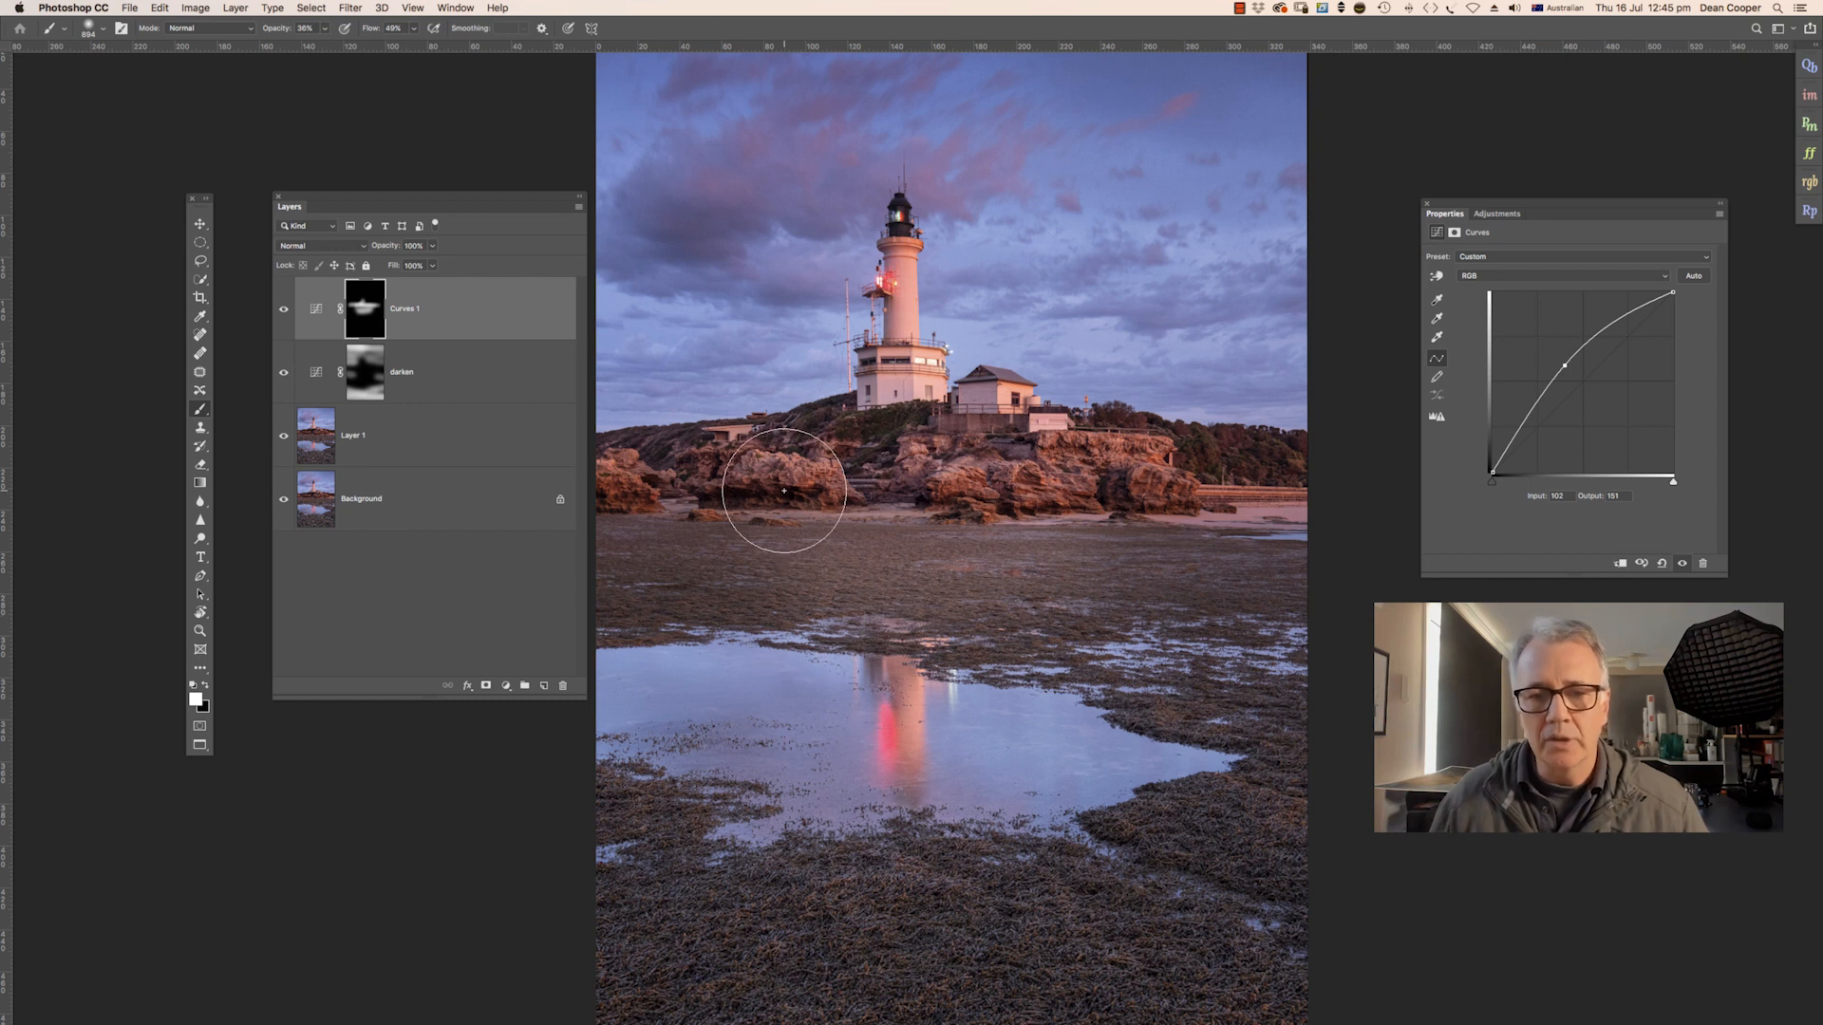
Compare the whole photo with and without the brightening Curves layer, leaving the layer visible
left_click(284, 312)
left_click(284, 311)
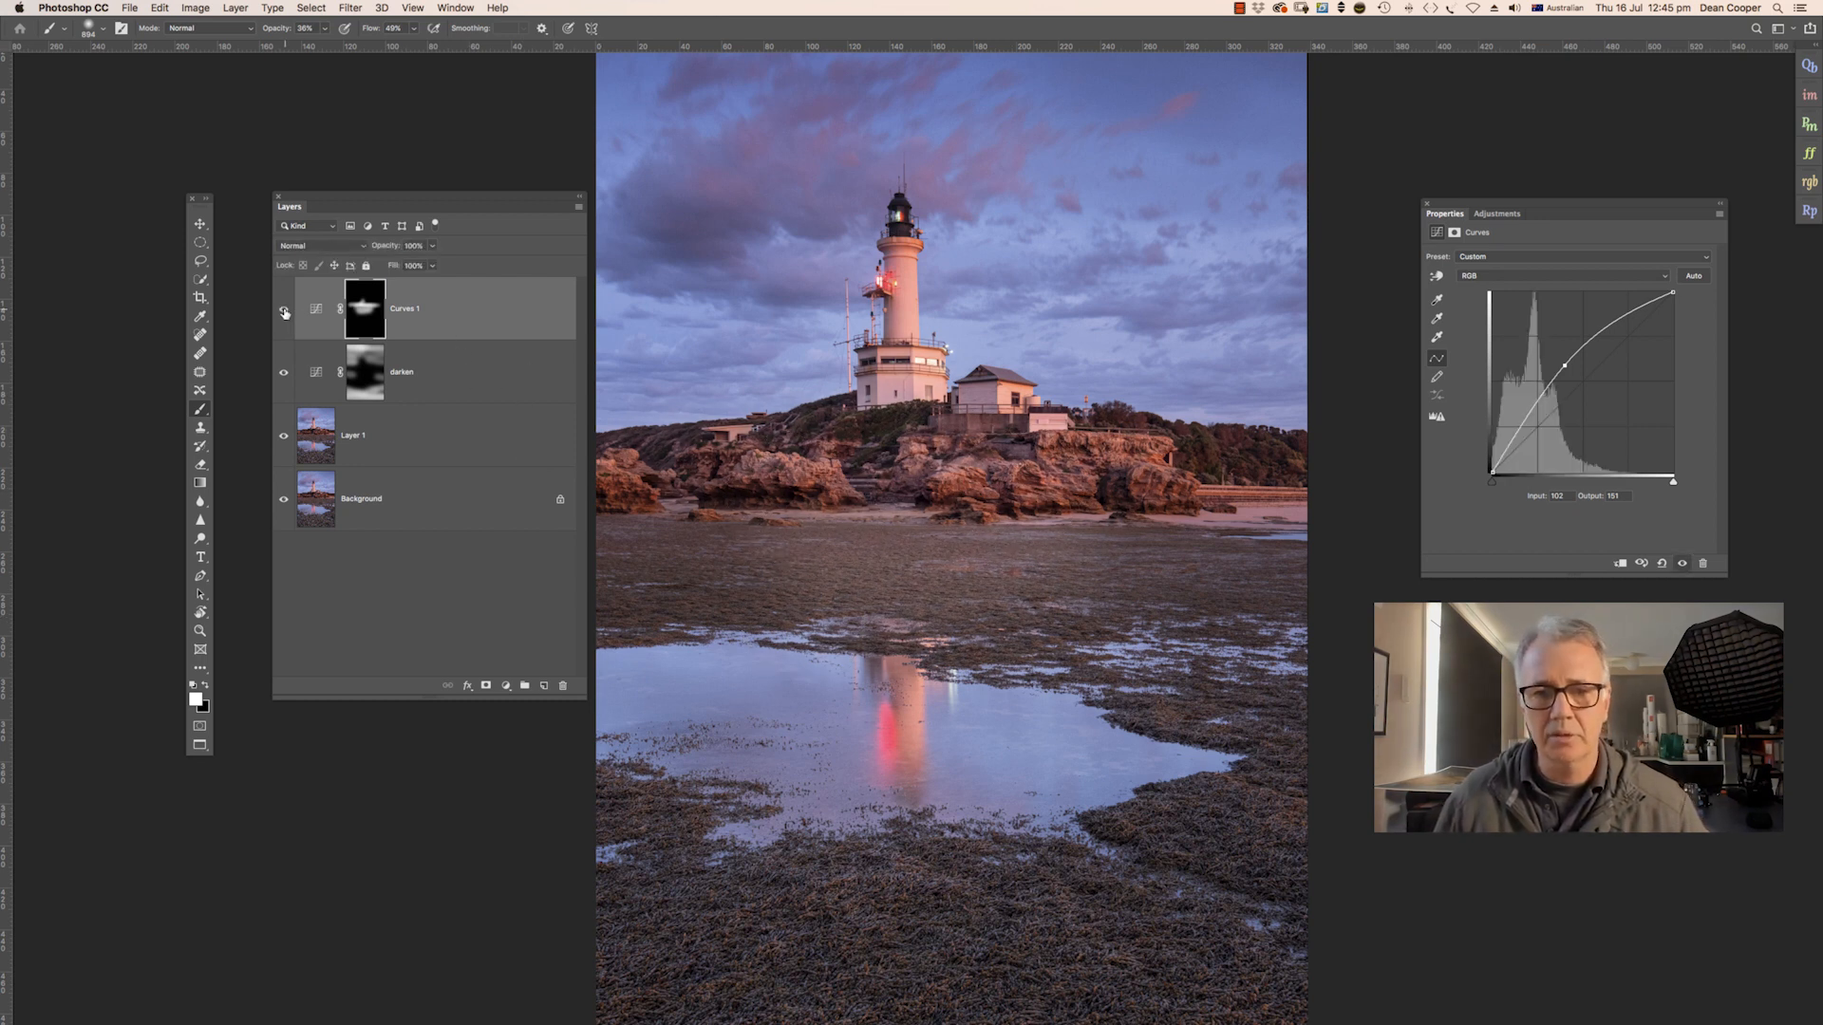
key("super+minus")
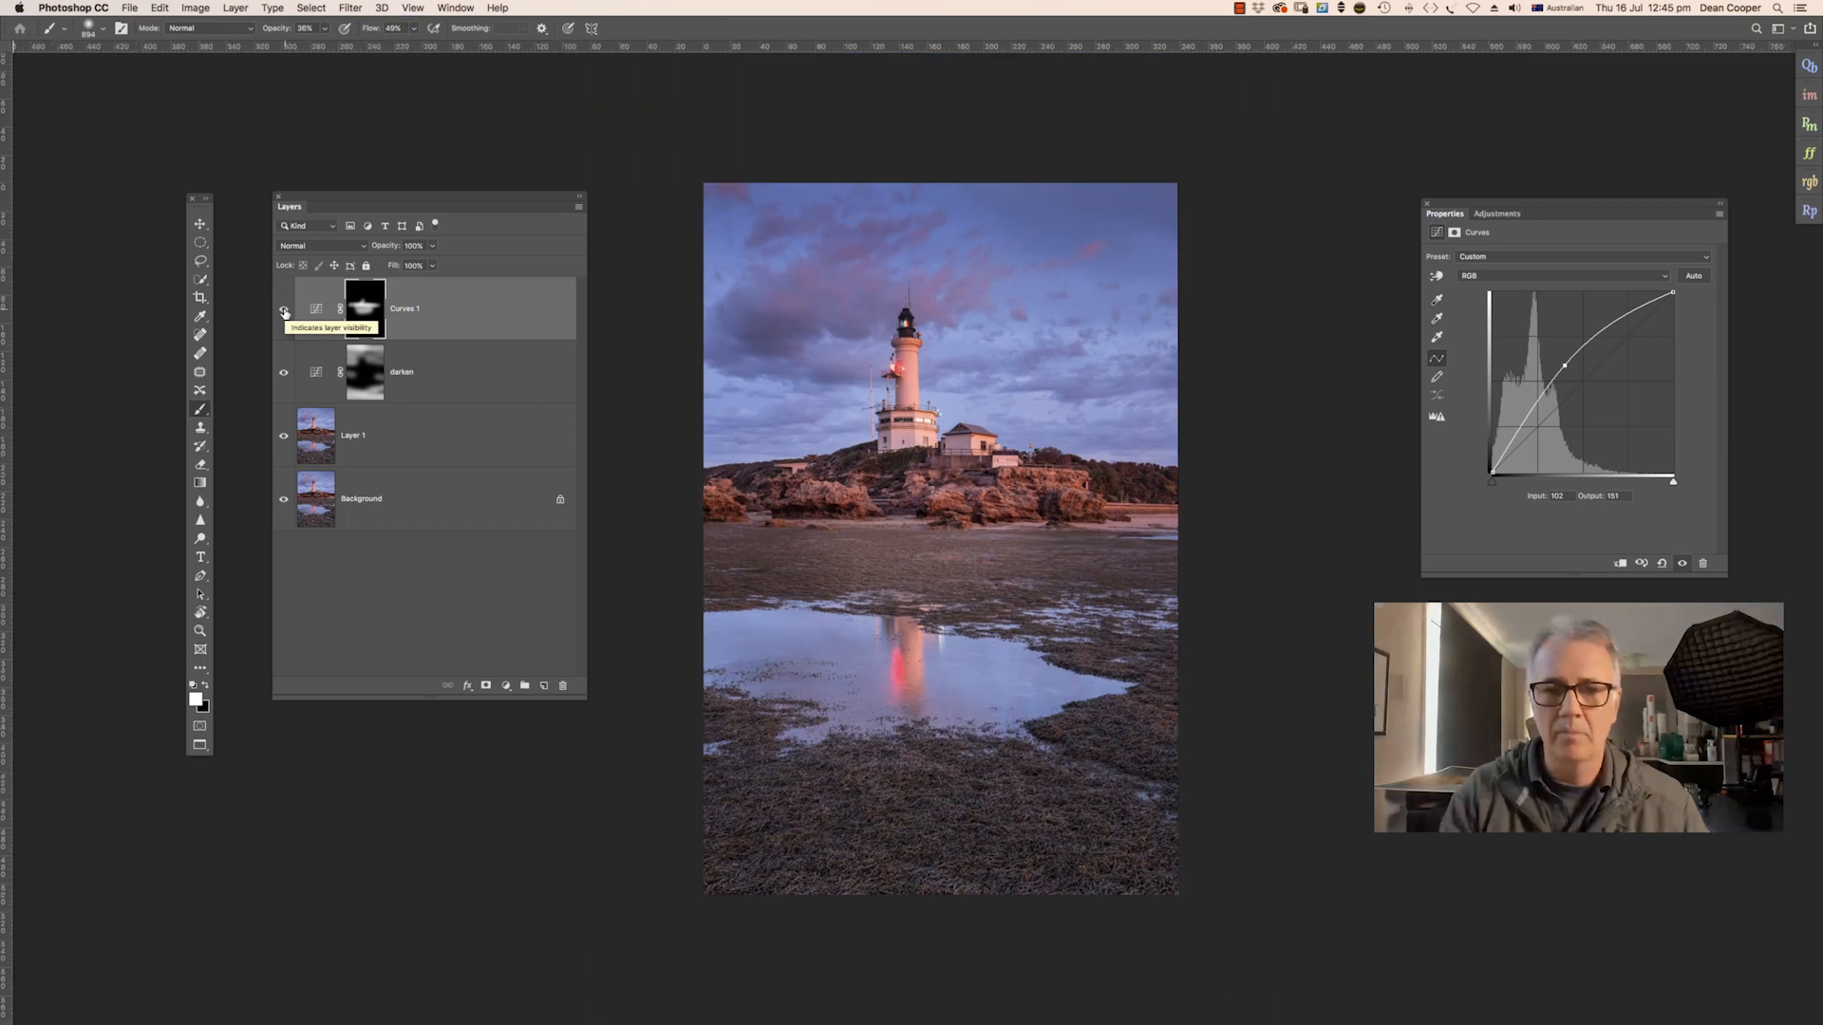
left_click(283, 312)
left_click(283, 311)
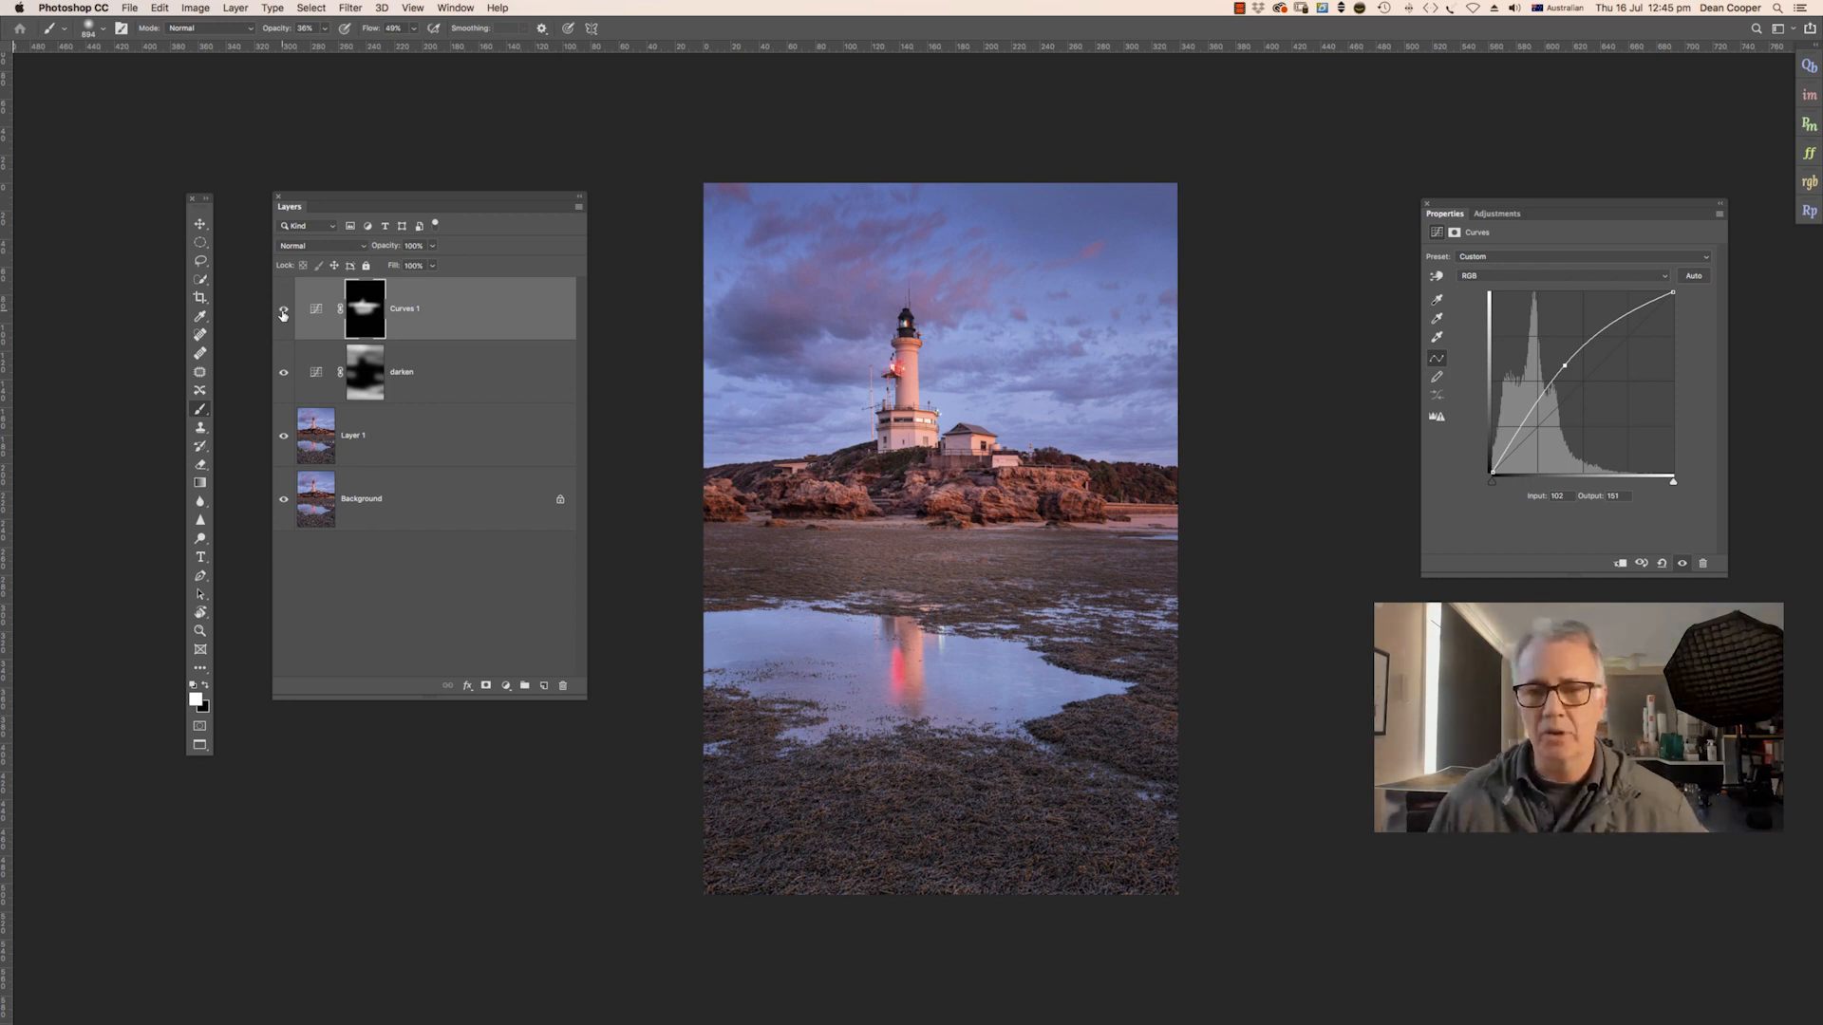
left_click(283, 311)
left_click(283, 311)
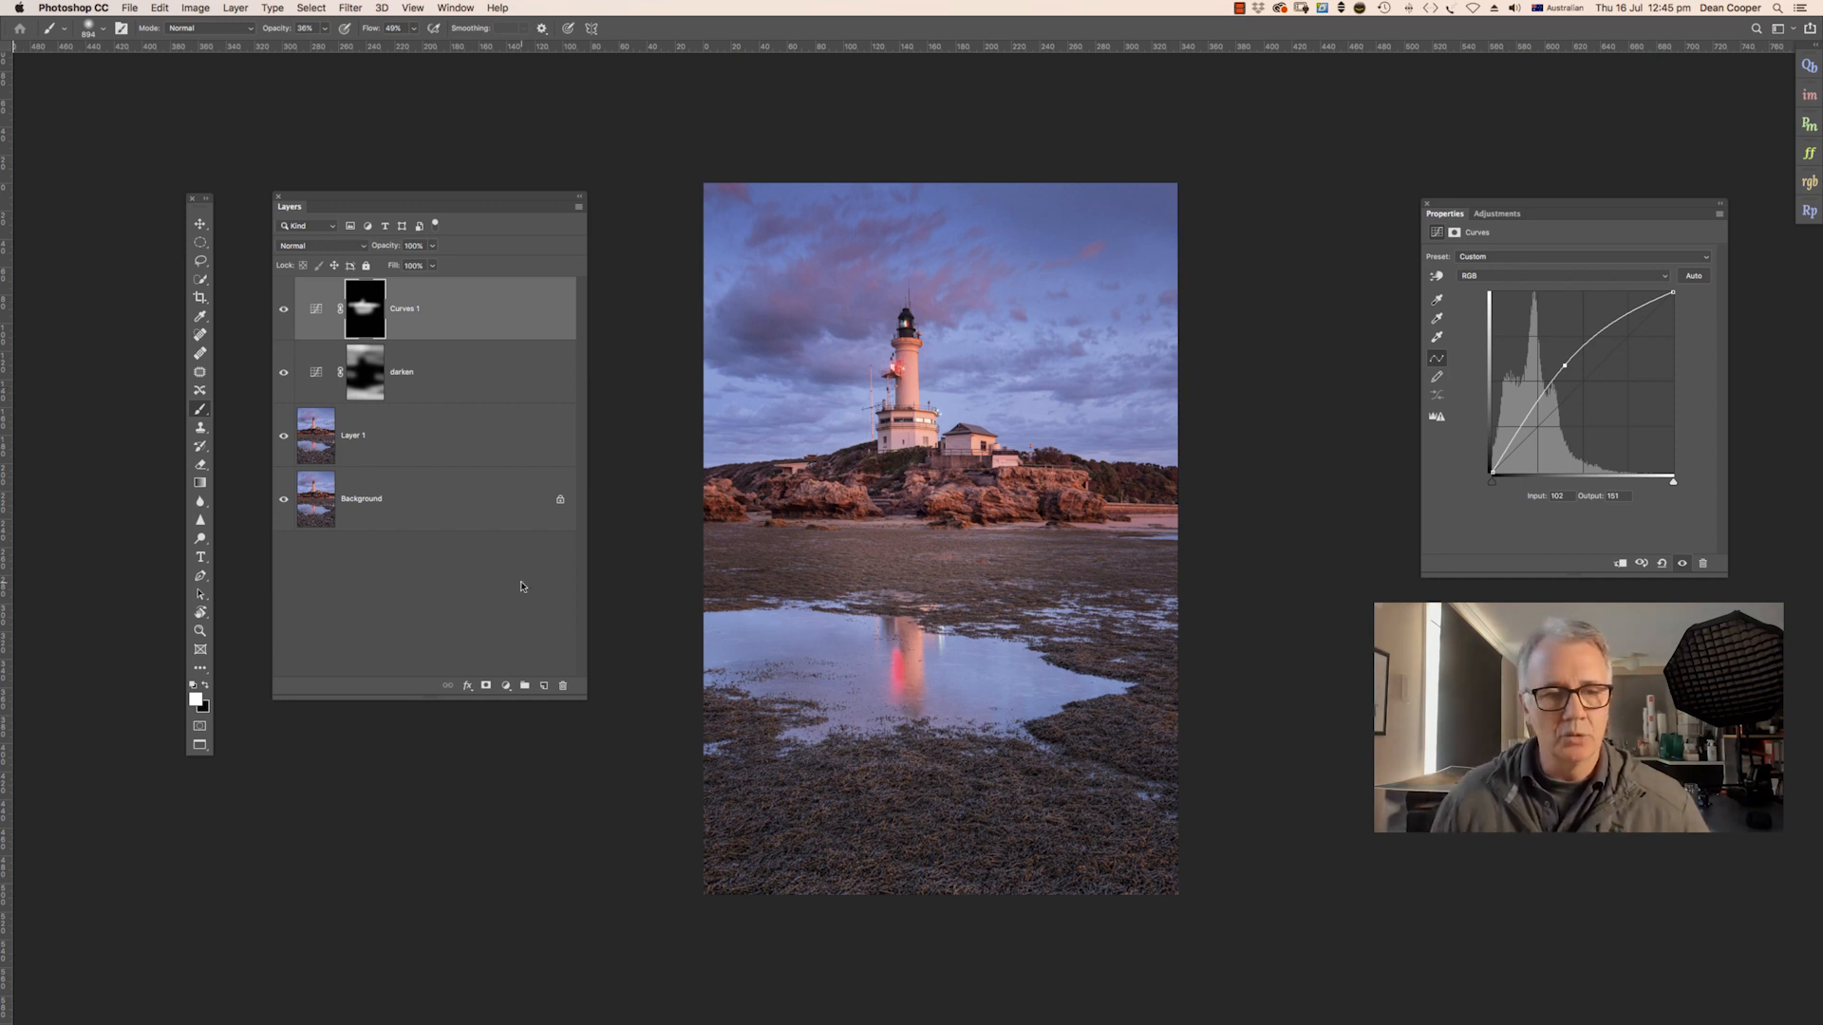
Add another Curves adjustment layer above the brightening layer for contrast
left_click(507, 687)
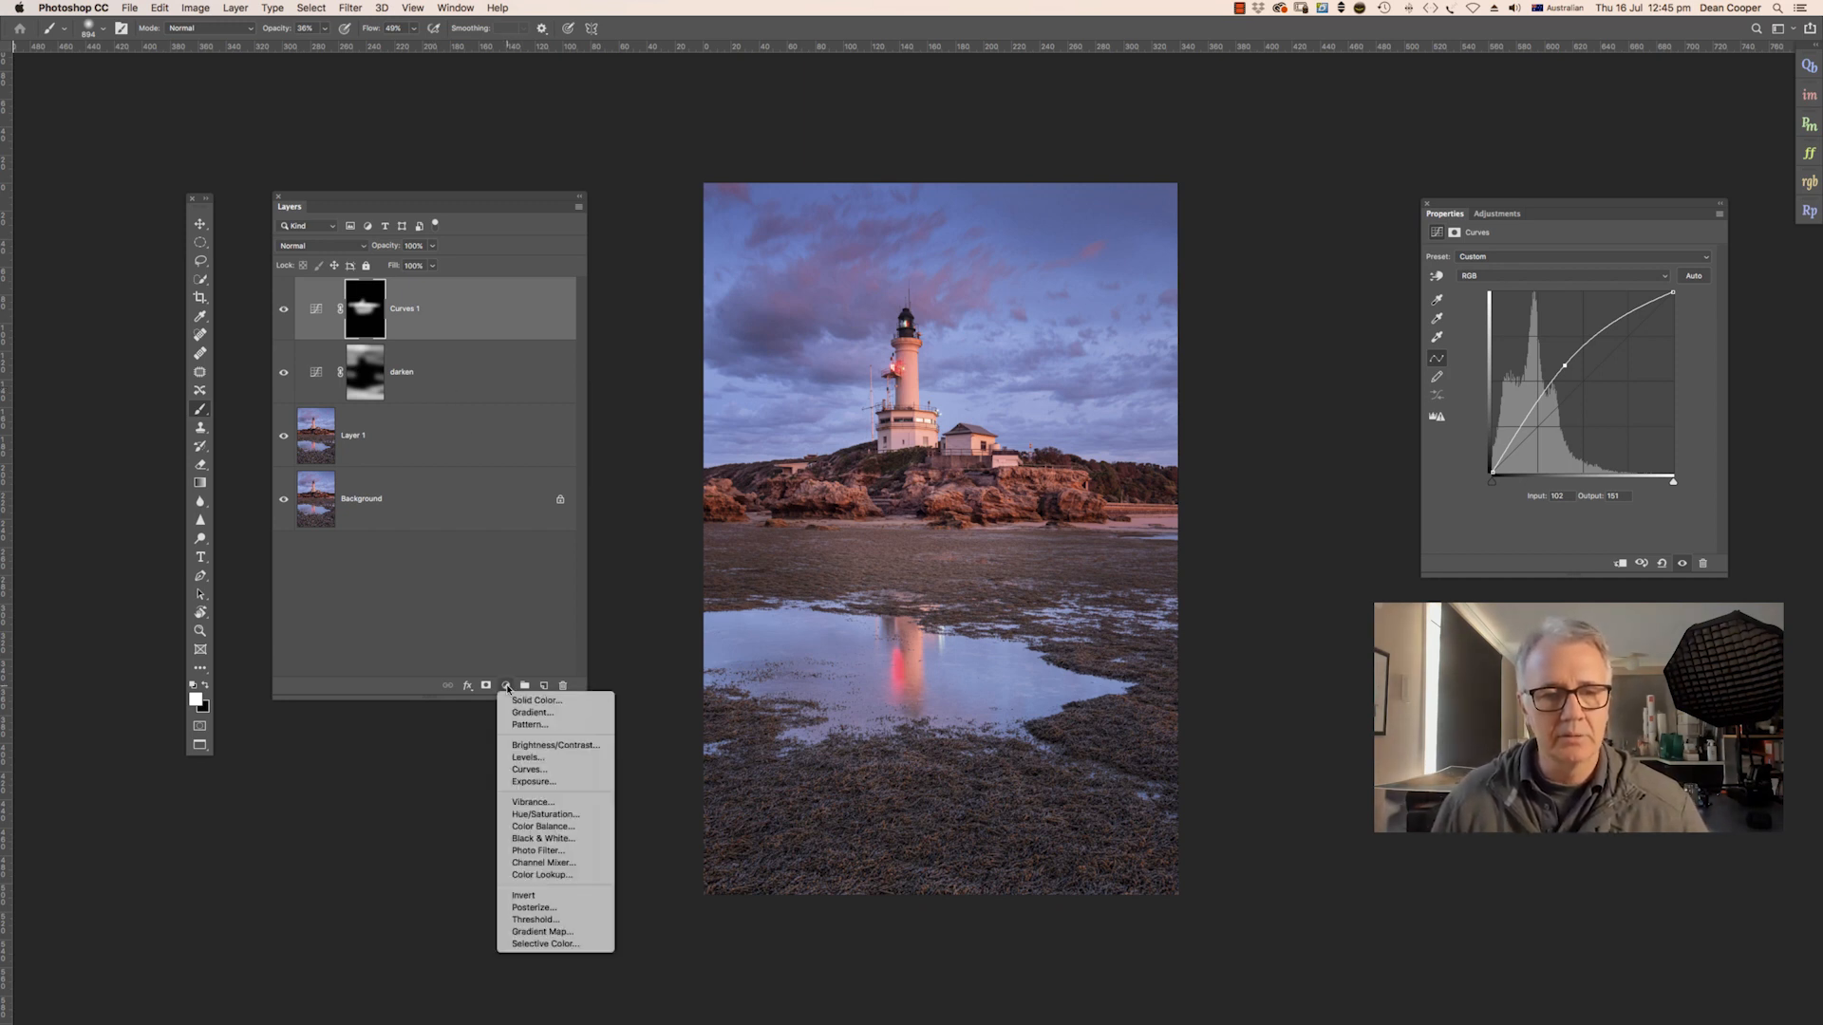
left_click(528, 770)
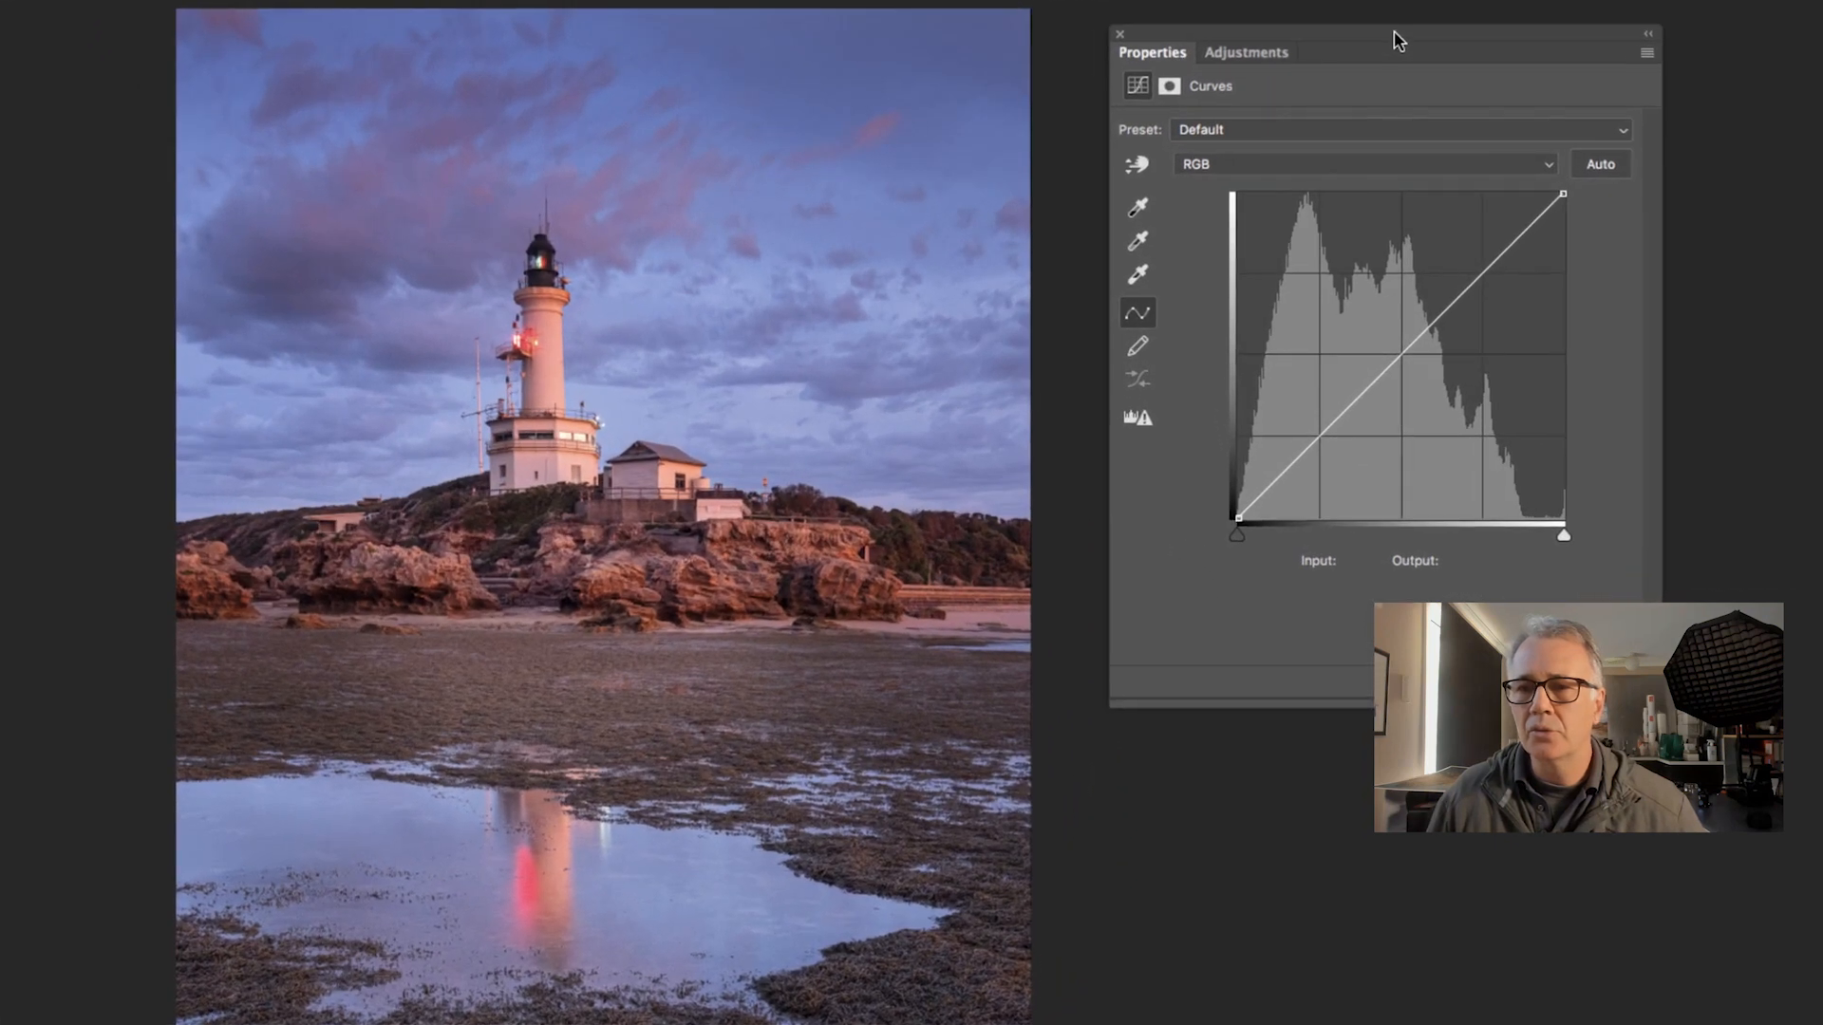
left_click_drag(1405, 27, 1407, 24)
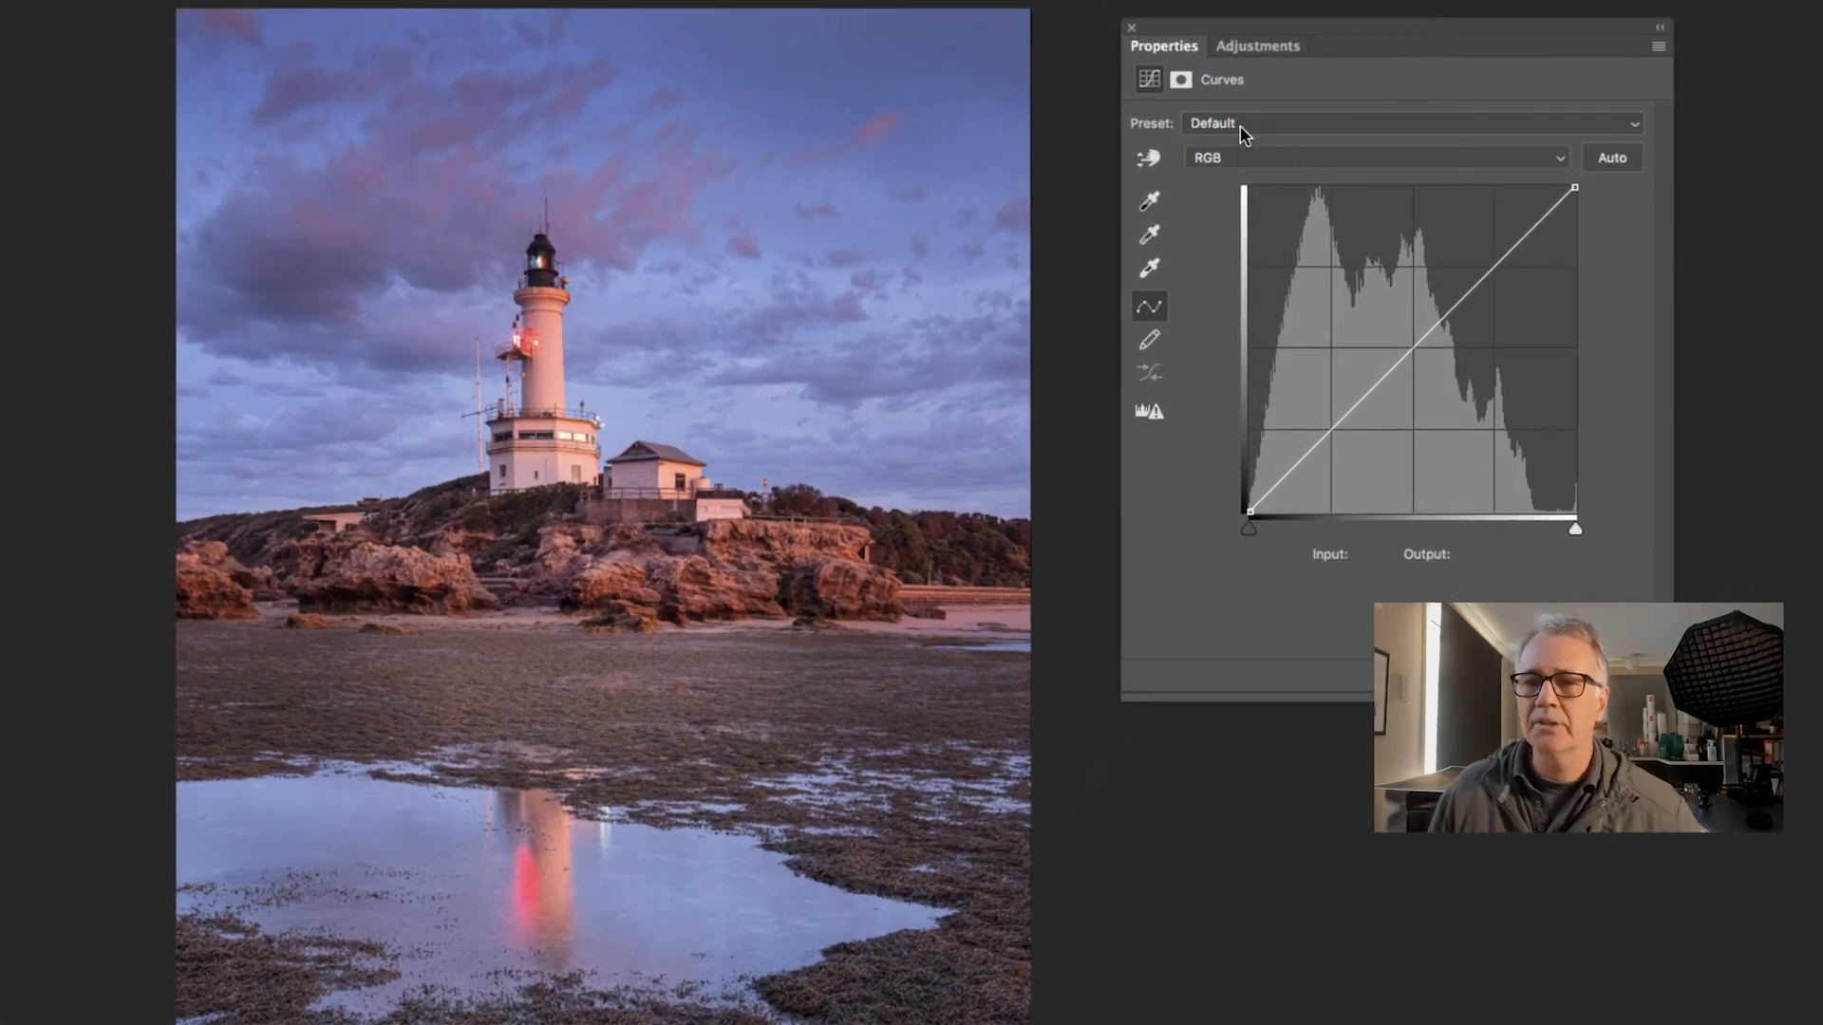
Try the Strong Contrast (RGB) and Medium Contrast (RGB) presets on the new curve, and remove the preset points to straighten it
left_click(1634, 124)
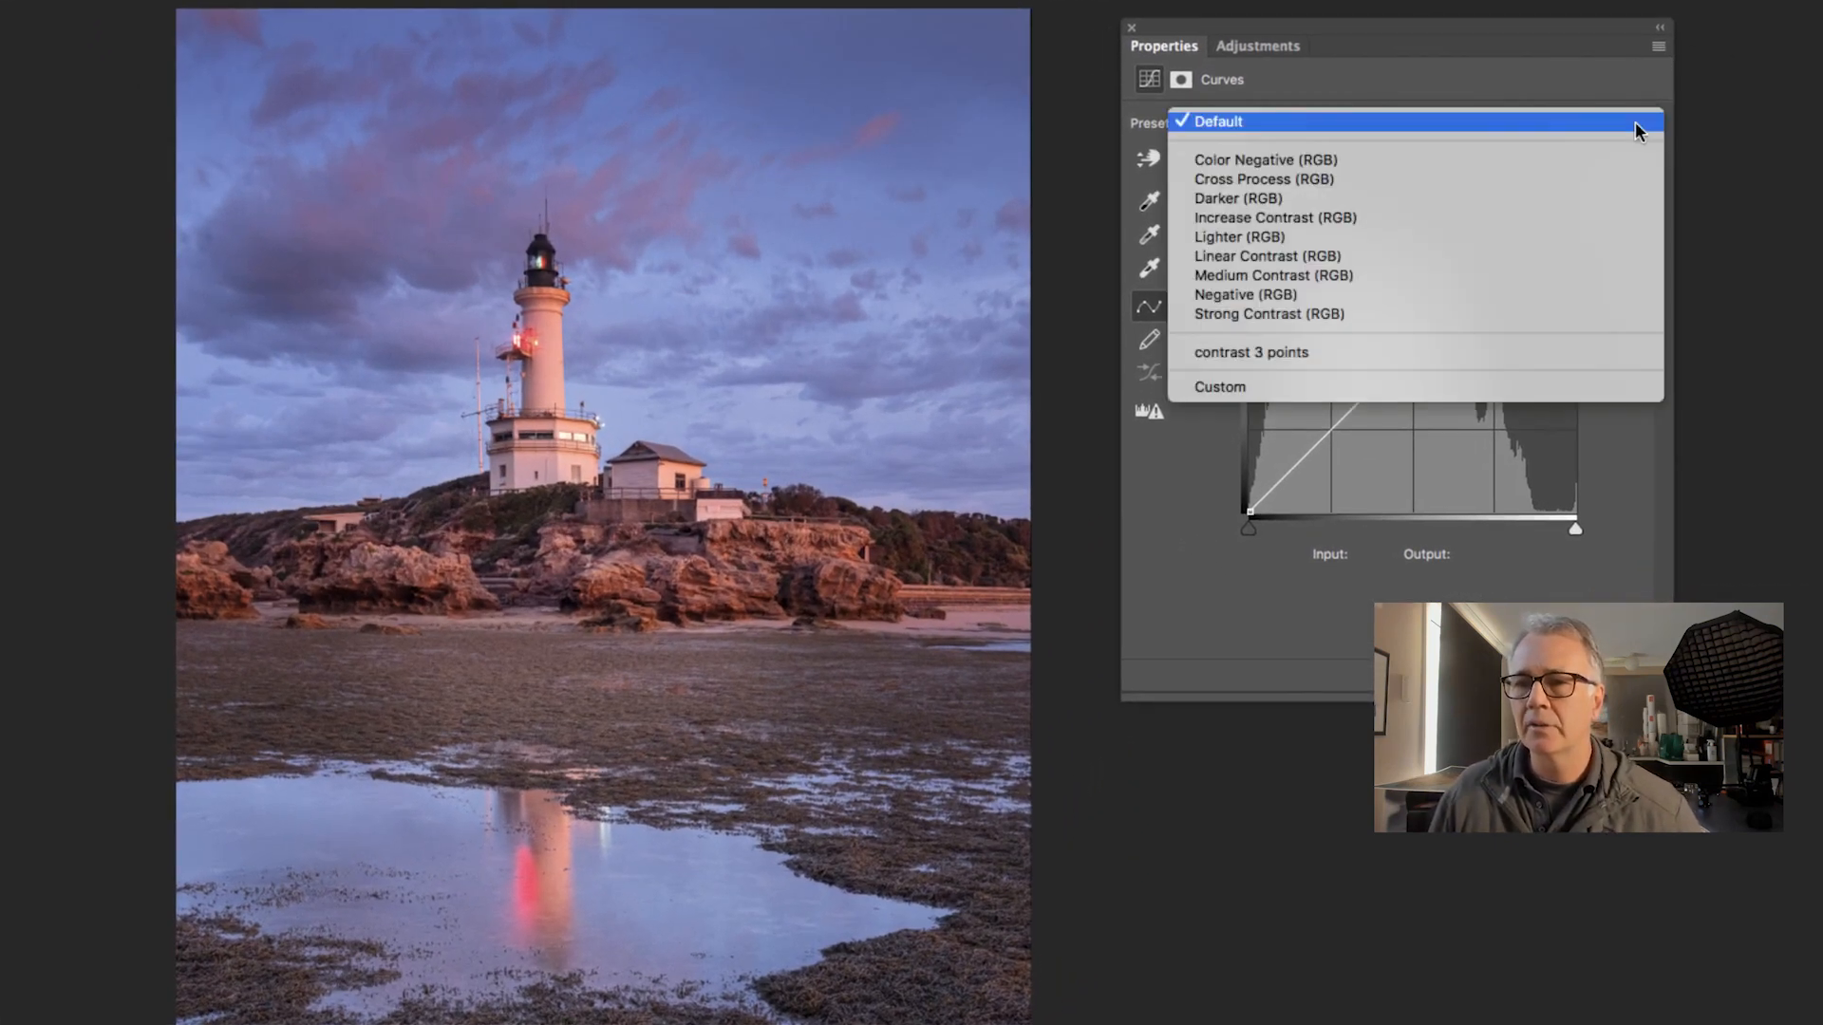
left_click(1271, 313)
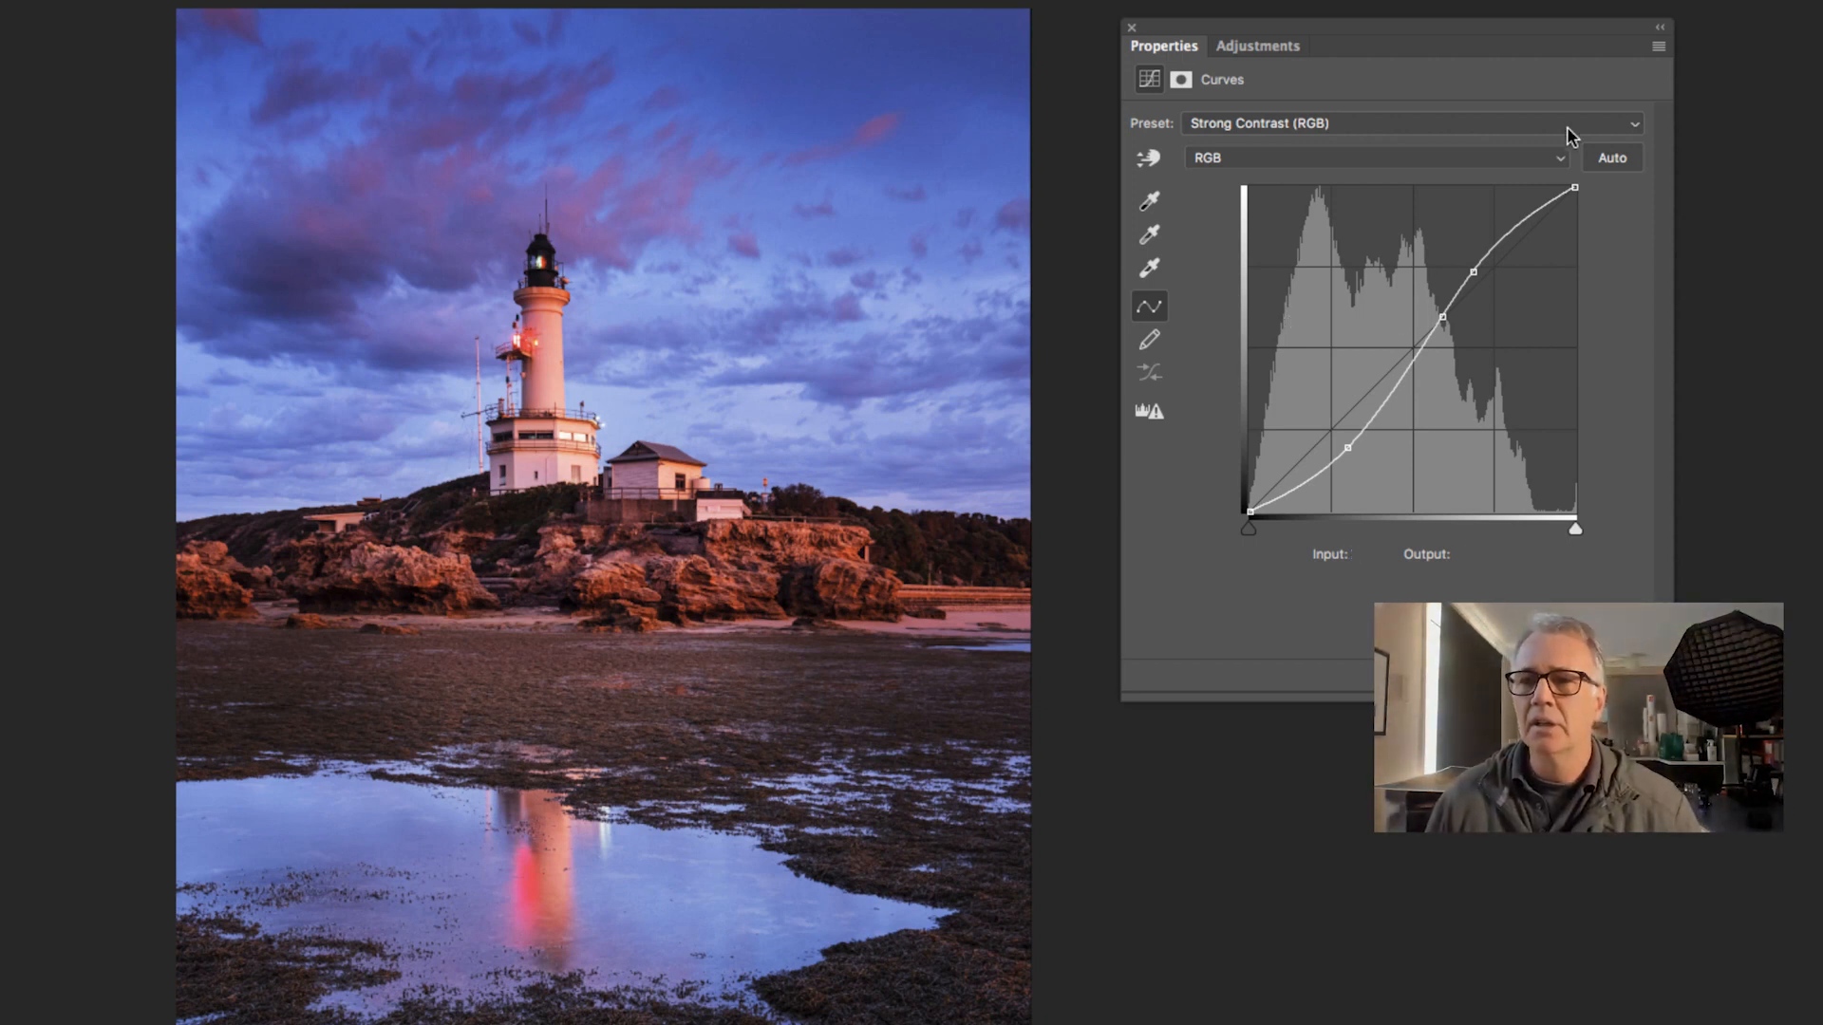
left_click(1634, 123)
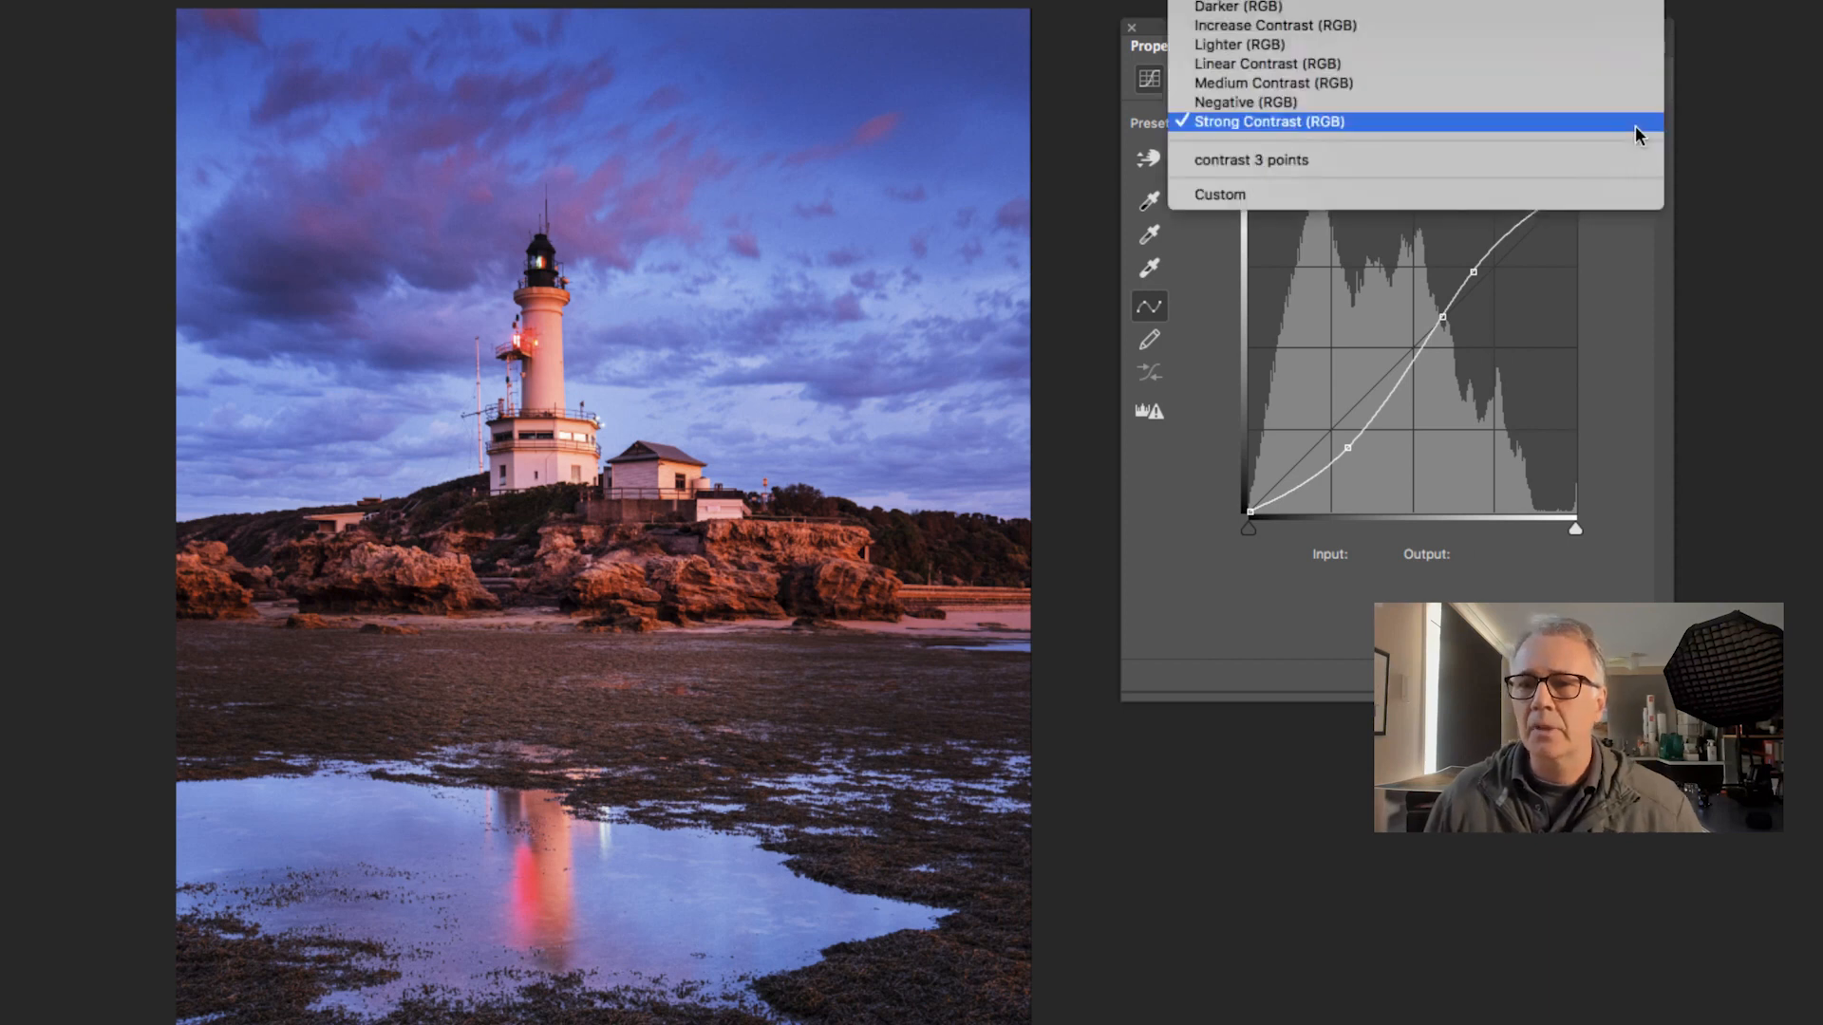
left_click(1296, 85)
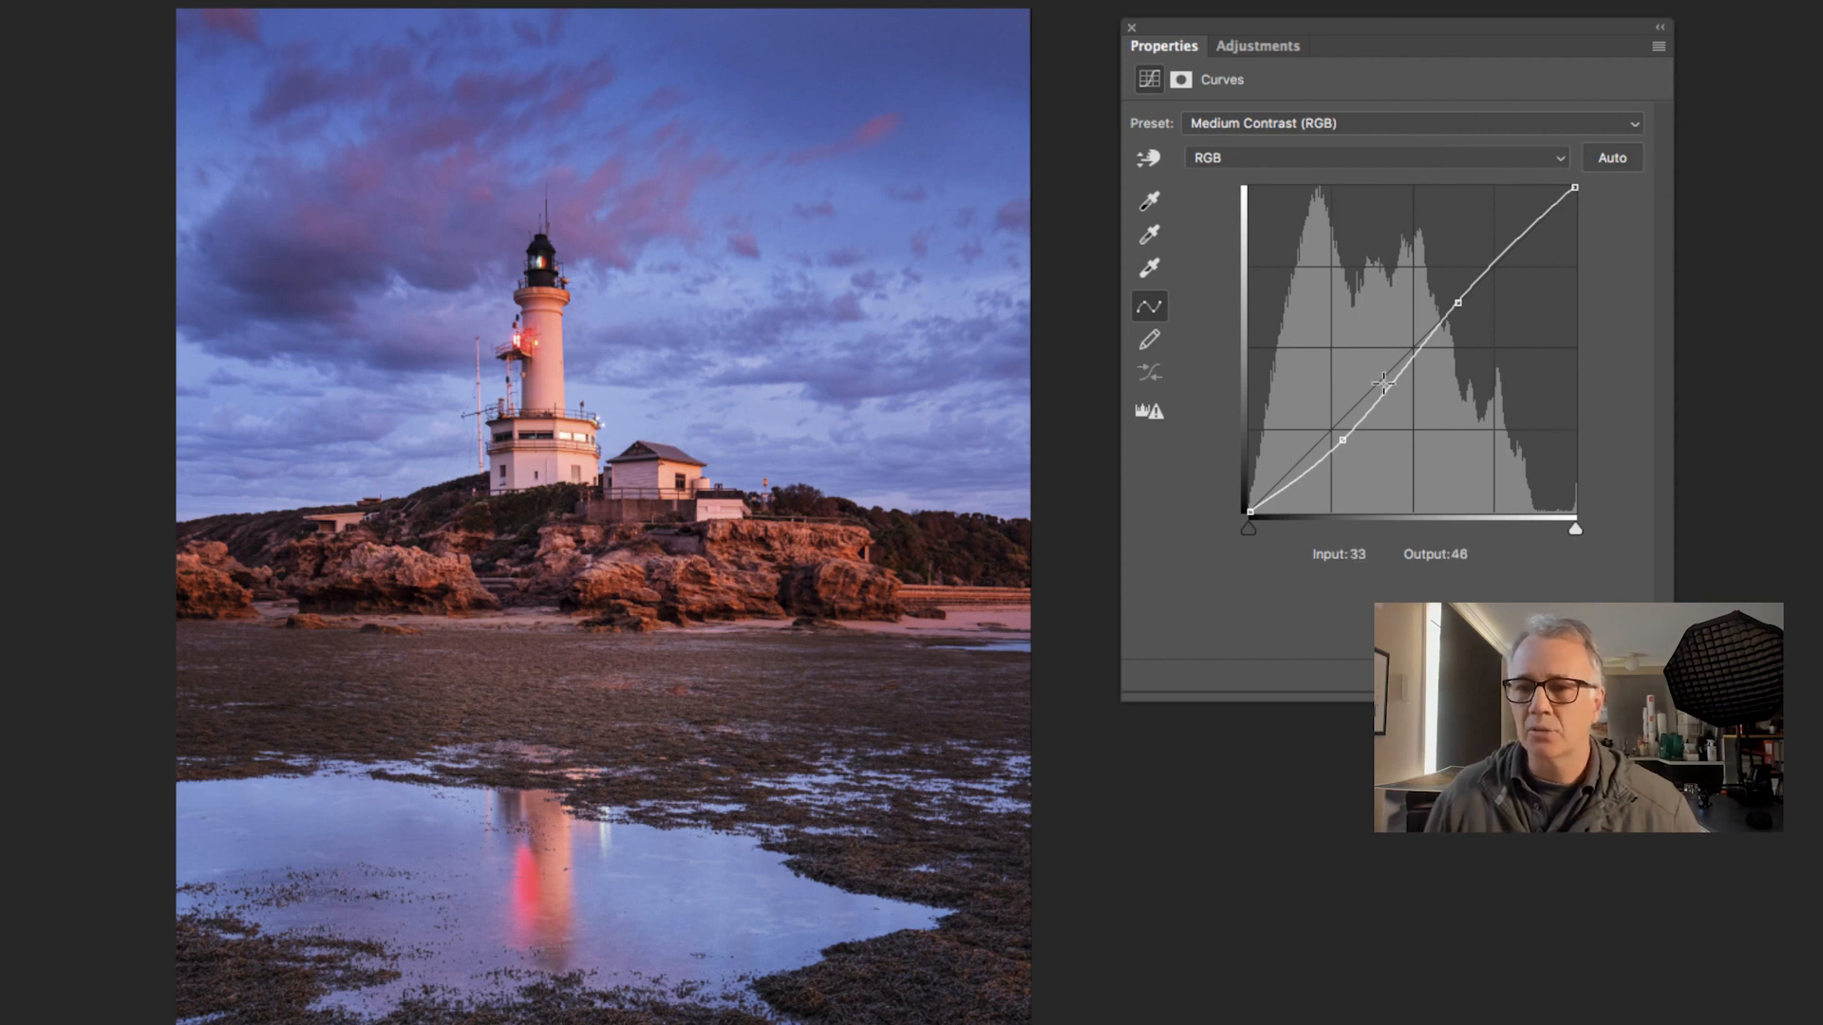
left_click(1634, 123)
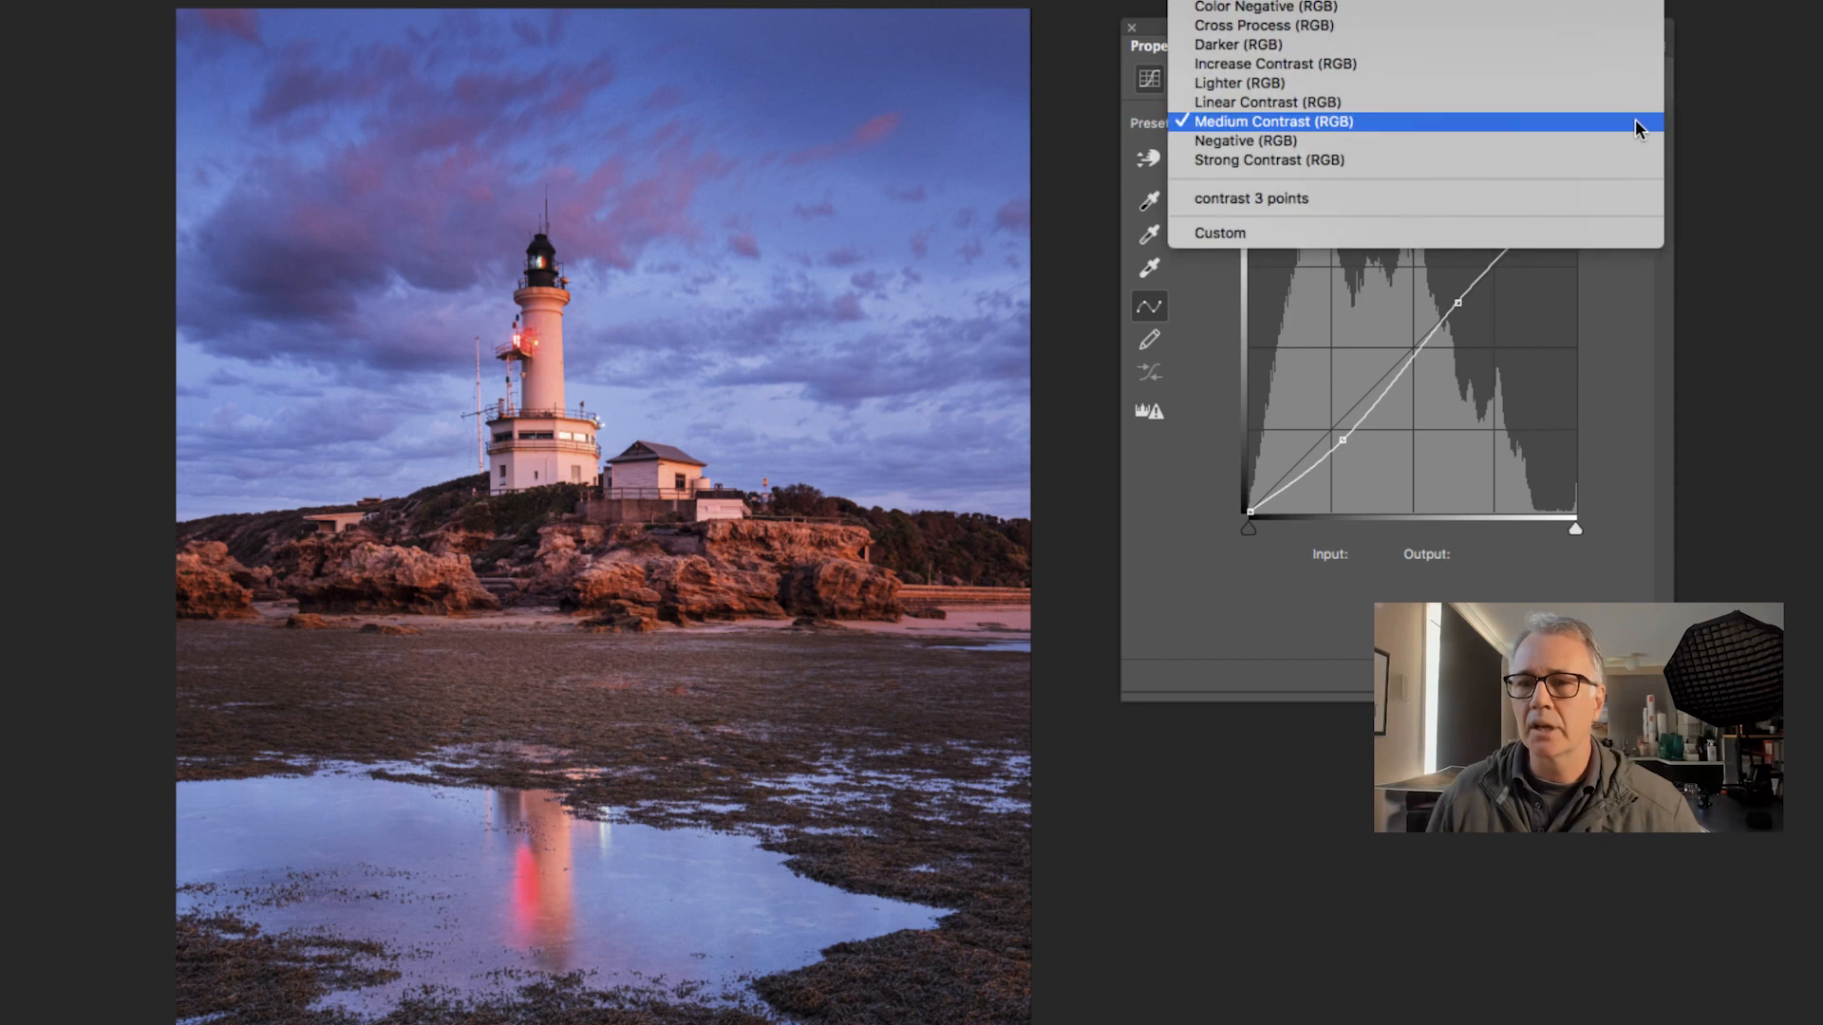
key("Escape")
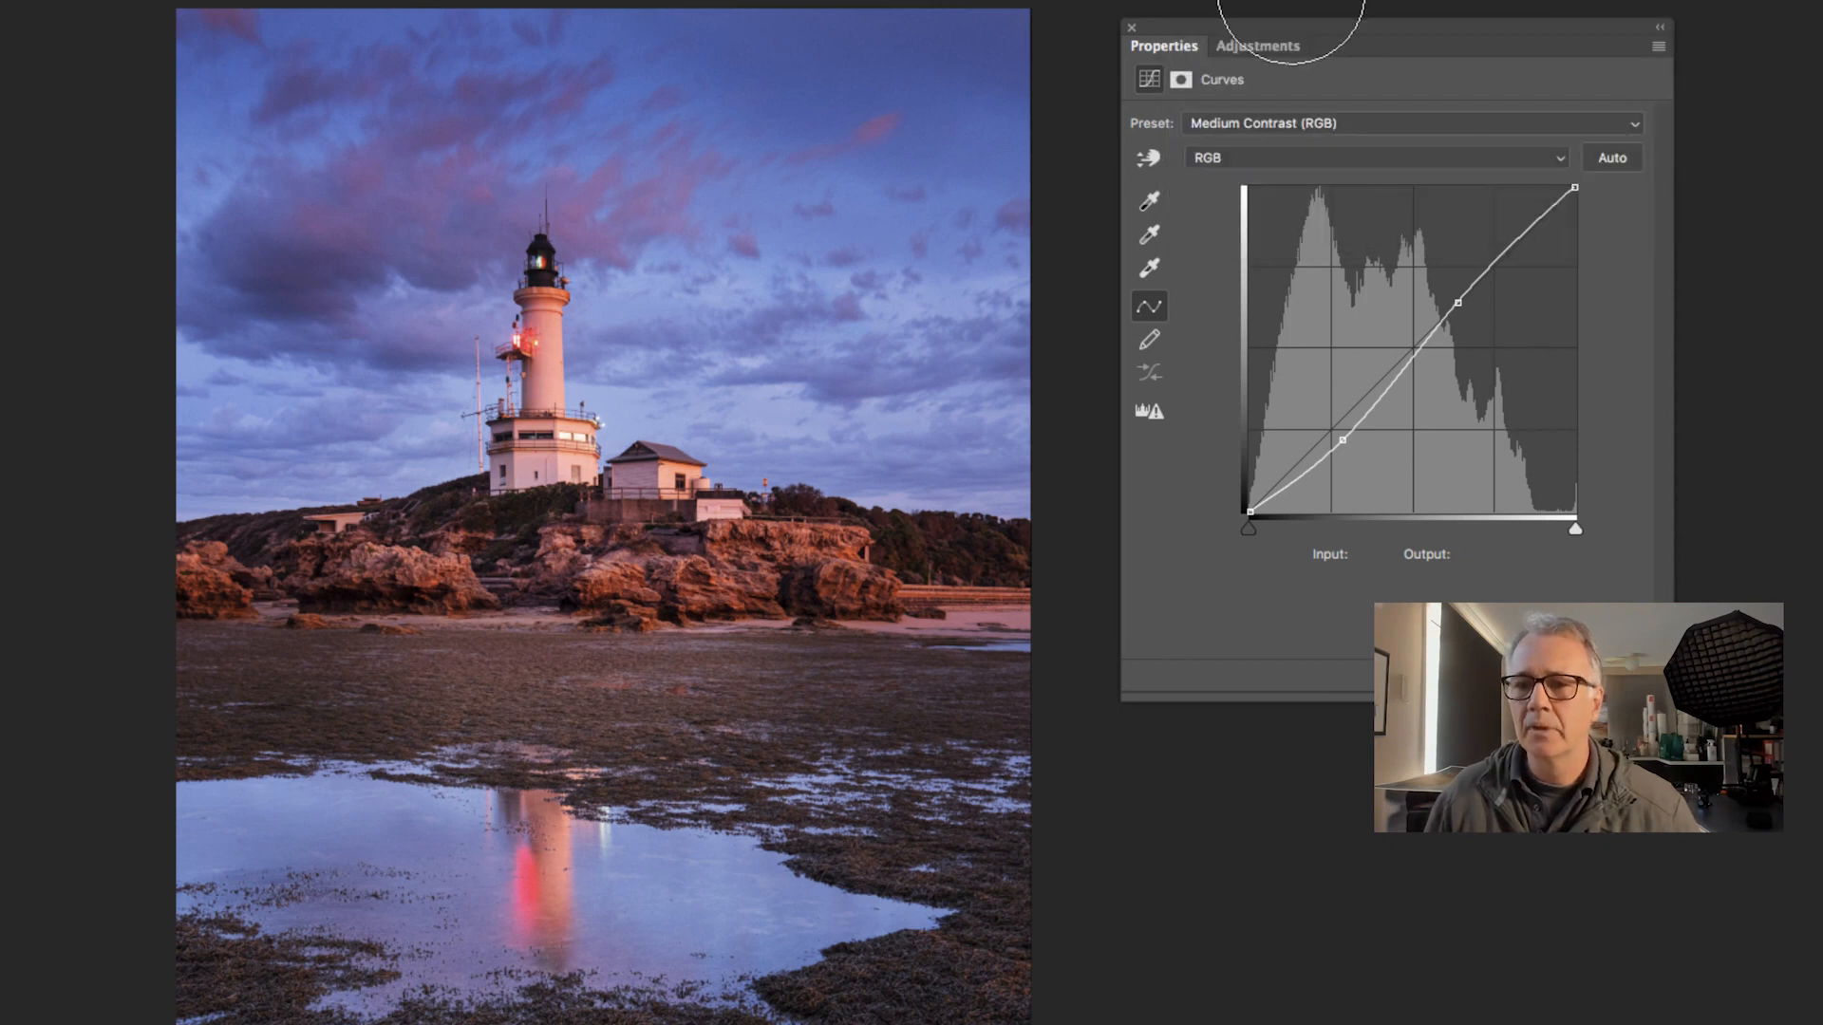
left_click_drag(1458, 307, 1598, 174)
left_click_drag(1344, 438, 1225, 525)
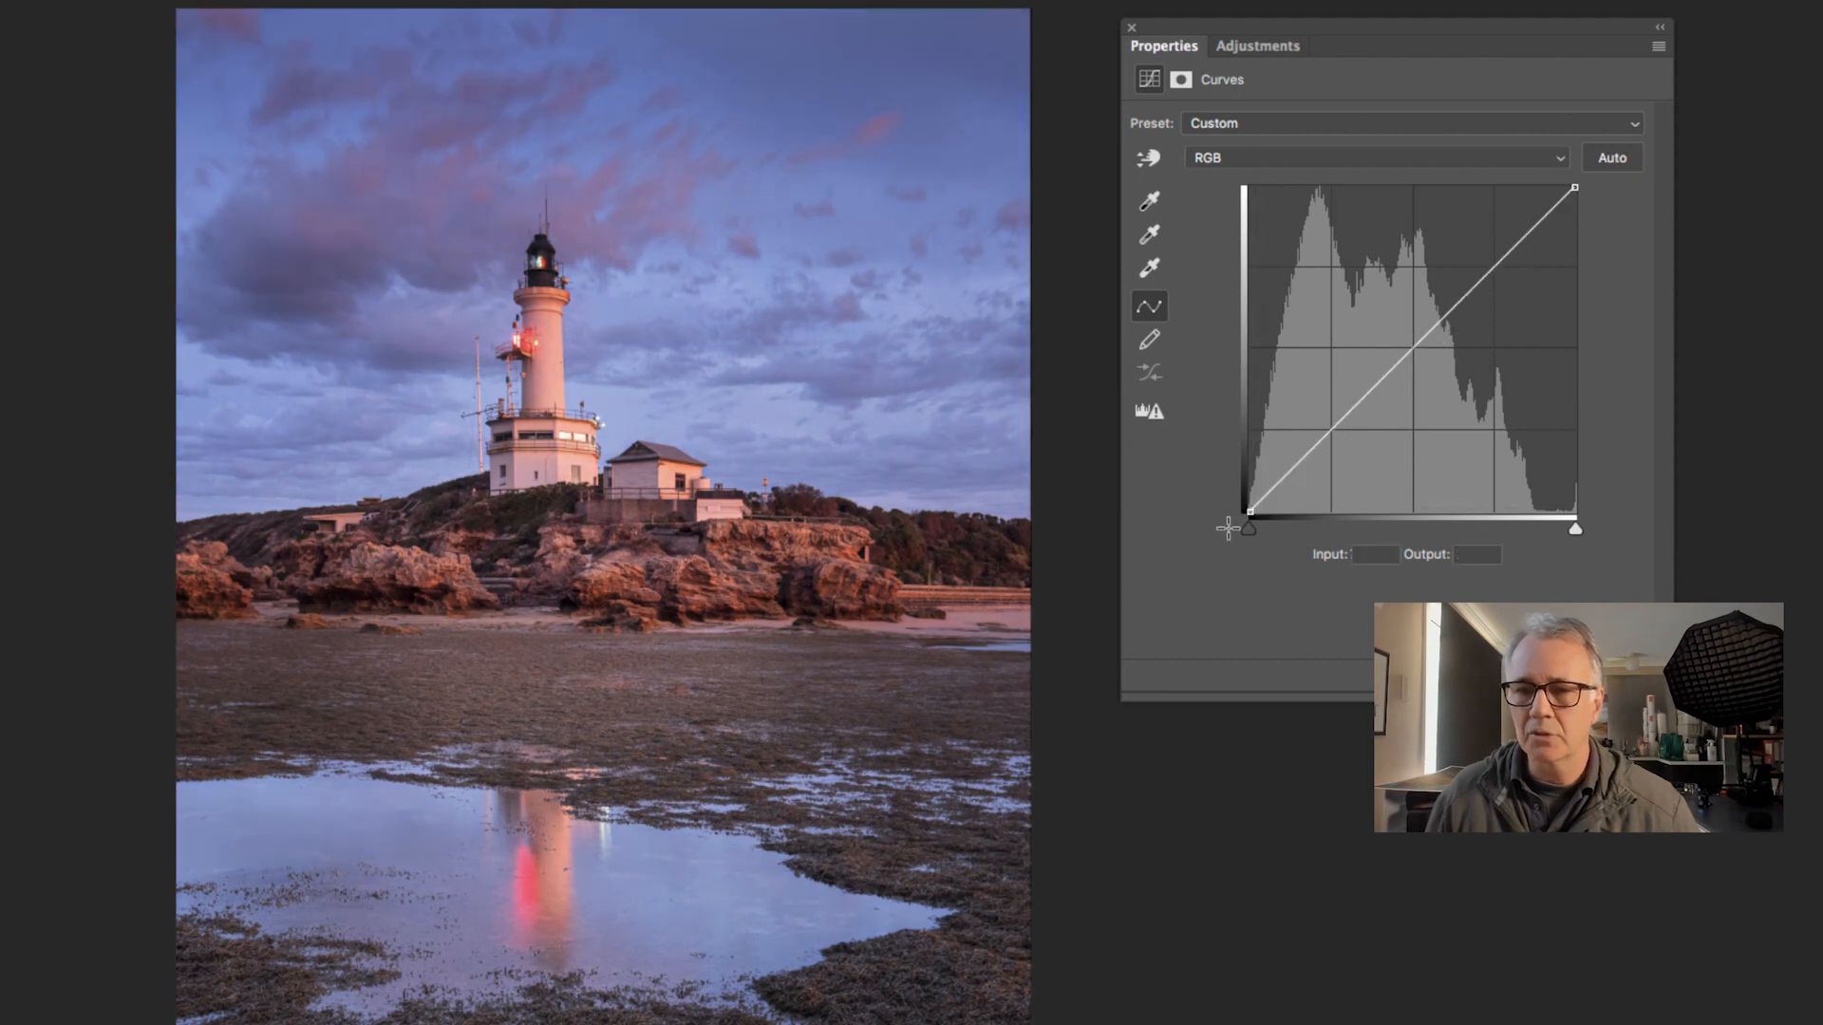
Shape a three-point contrast S-curve, anchoring the midtones, lowering the shadows to input 61, output 45 and raising the highlights to input 195, output 212
left_click(1330, 433)
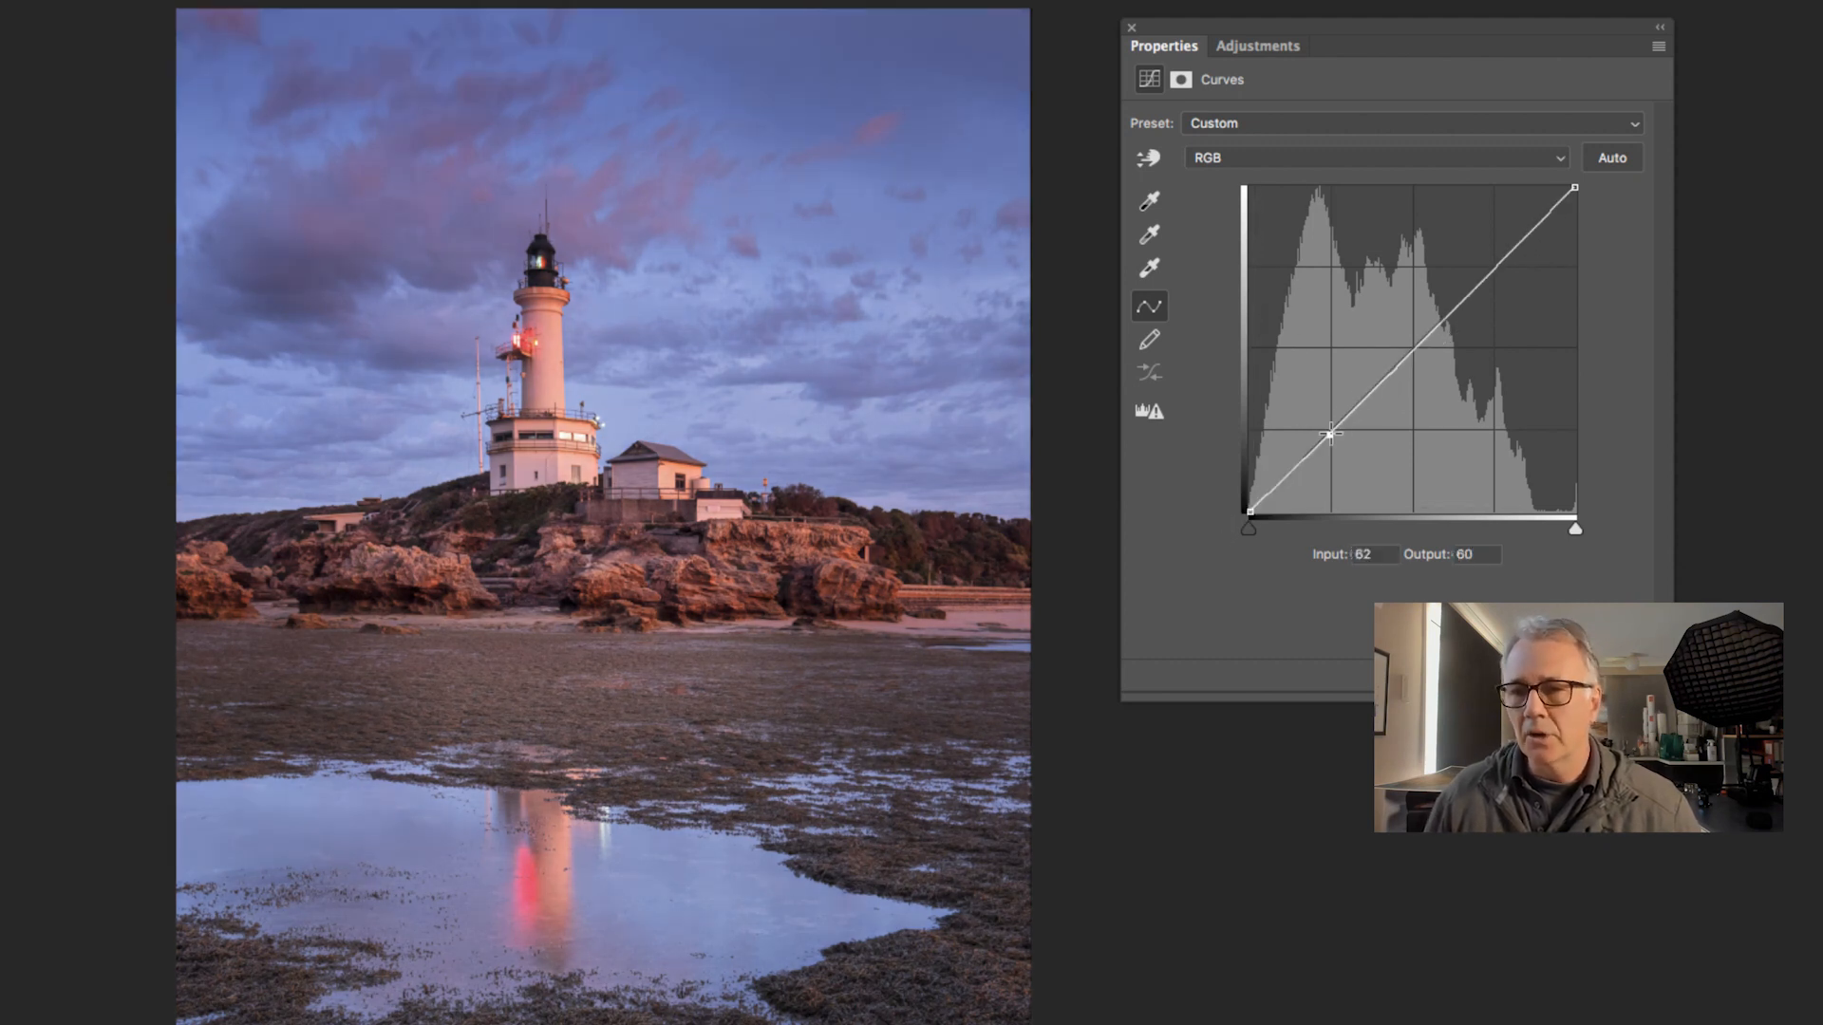
left_click(1498, 270)
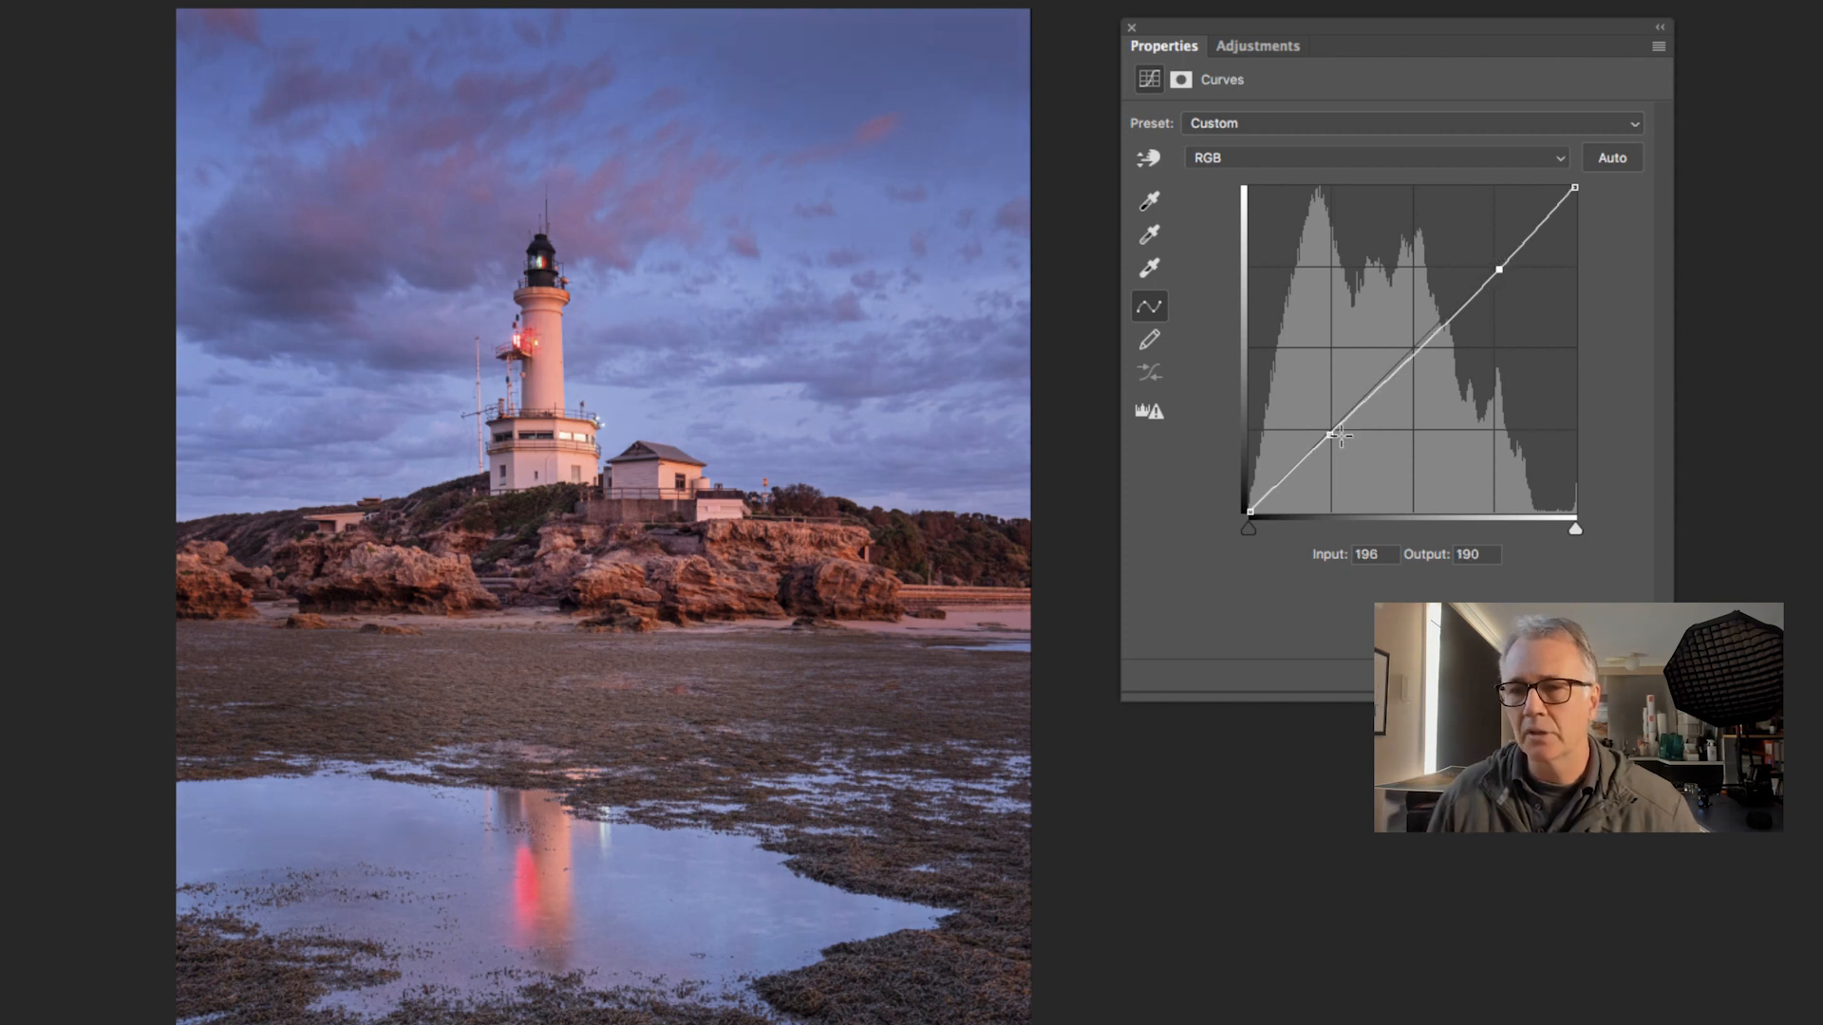
left_click(1414, 357)
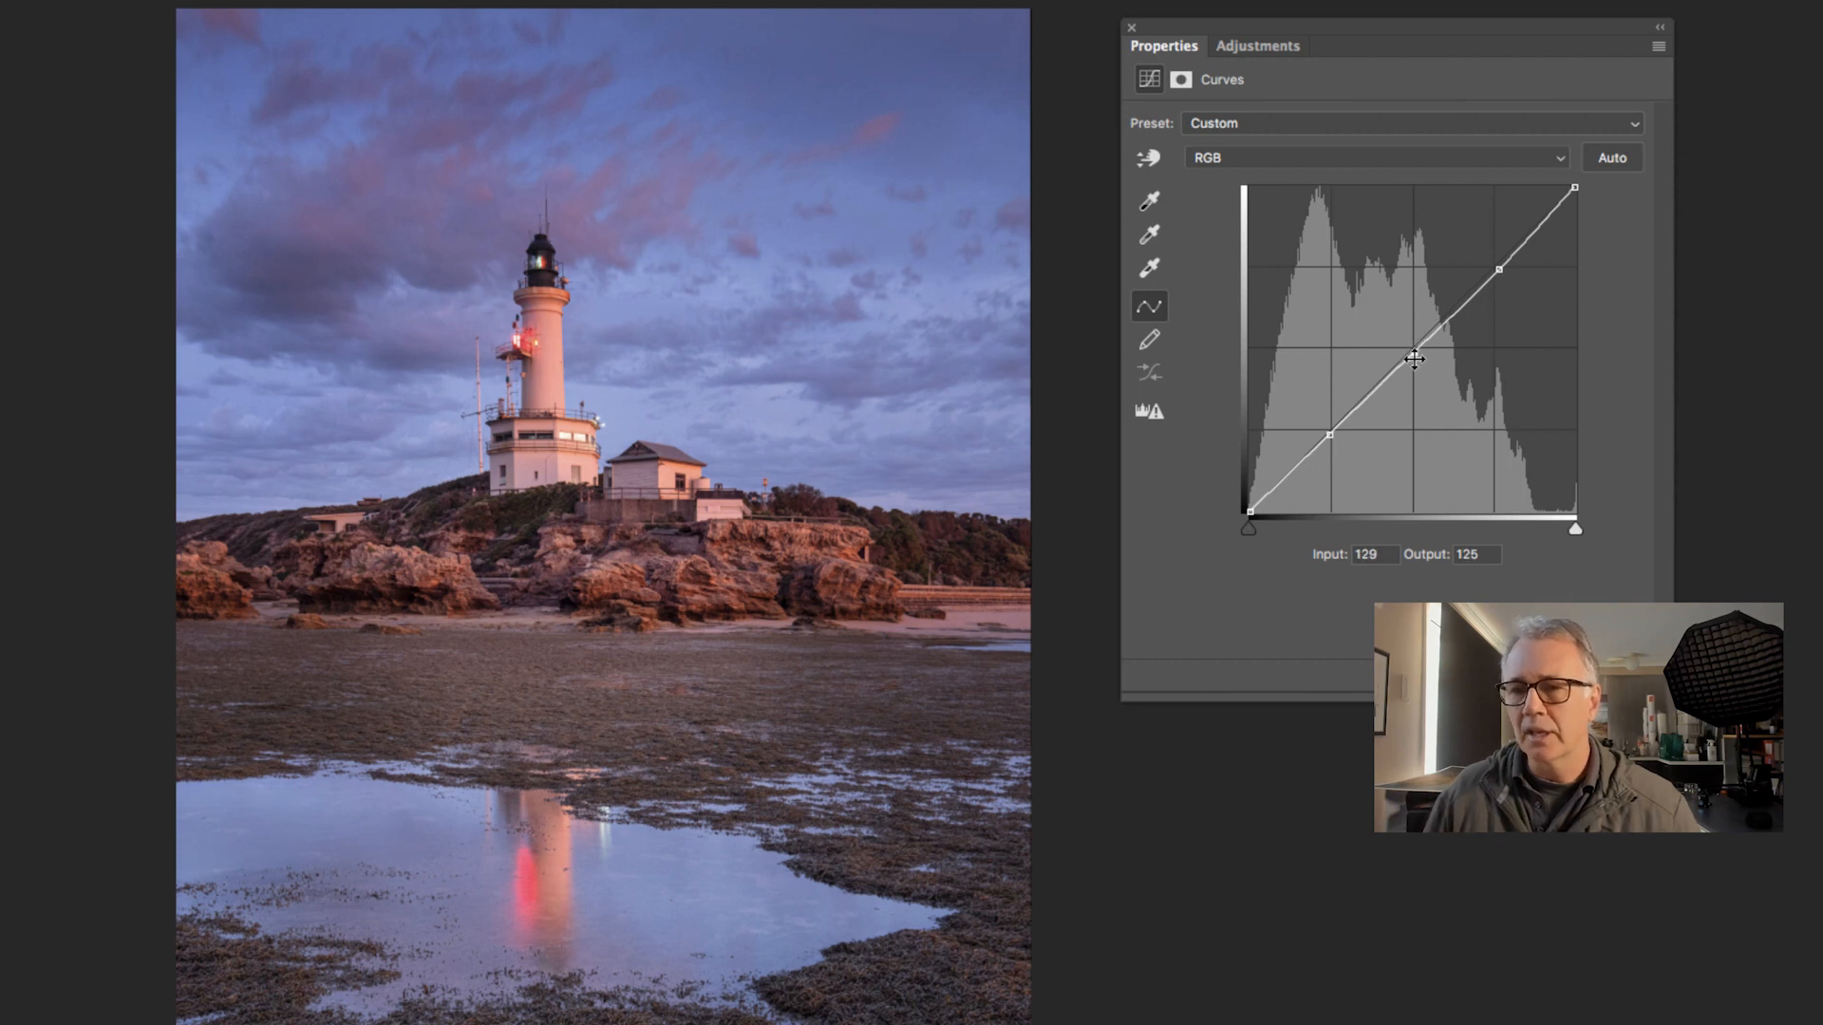
left_click_drag(1499, 268, 1499, 255)
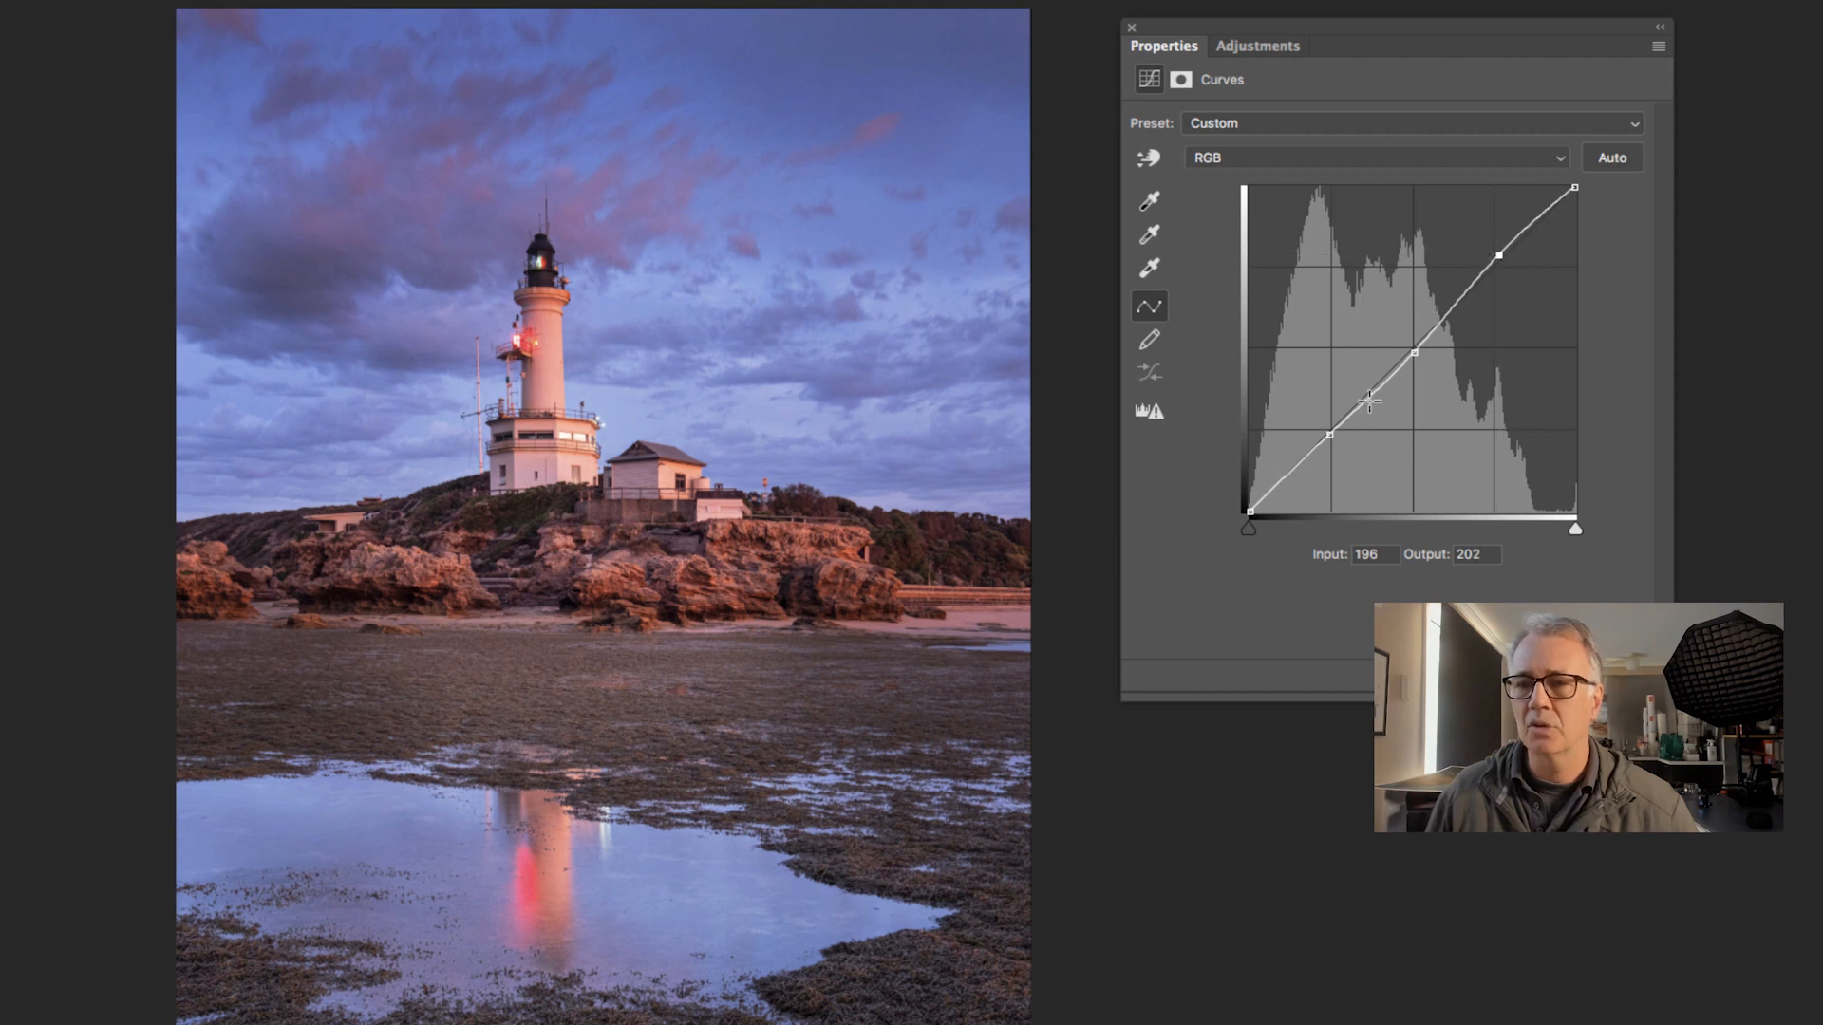
left_click_drag(1332, 438, 1330, 451)
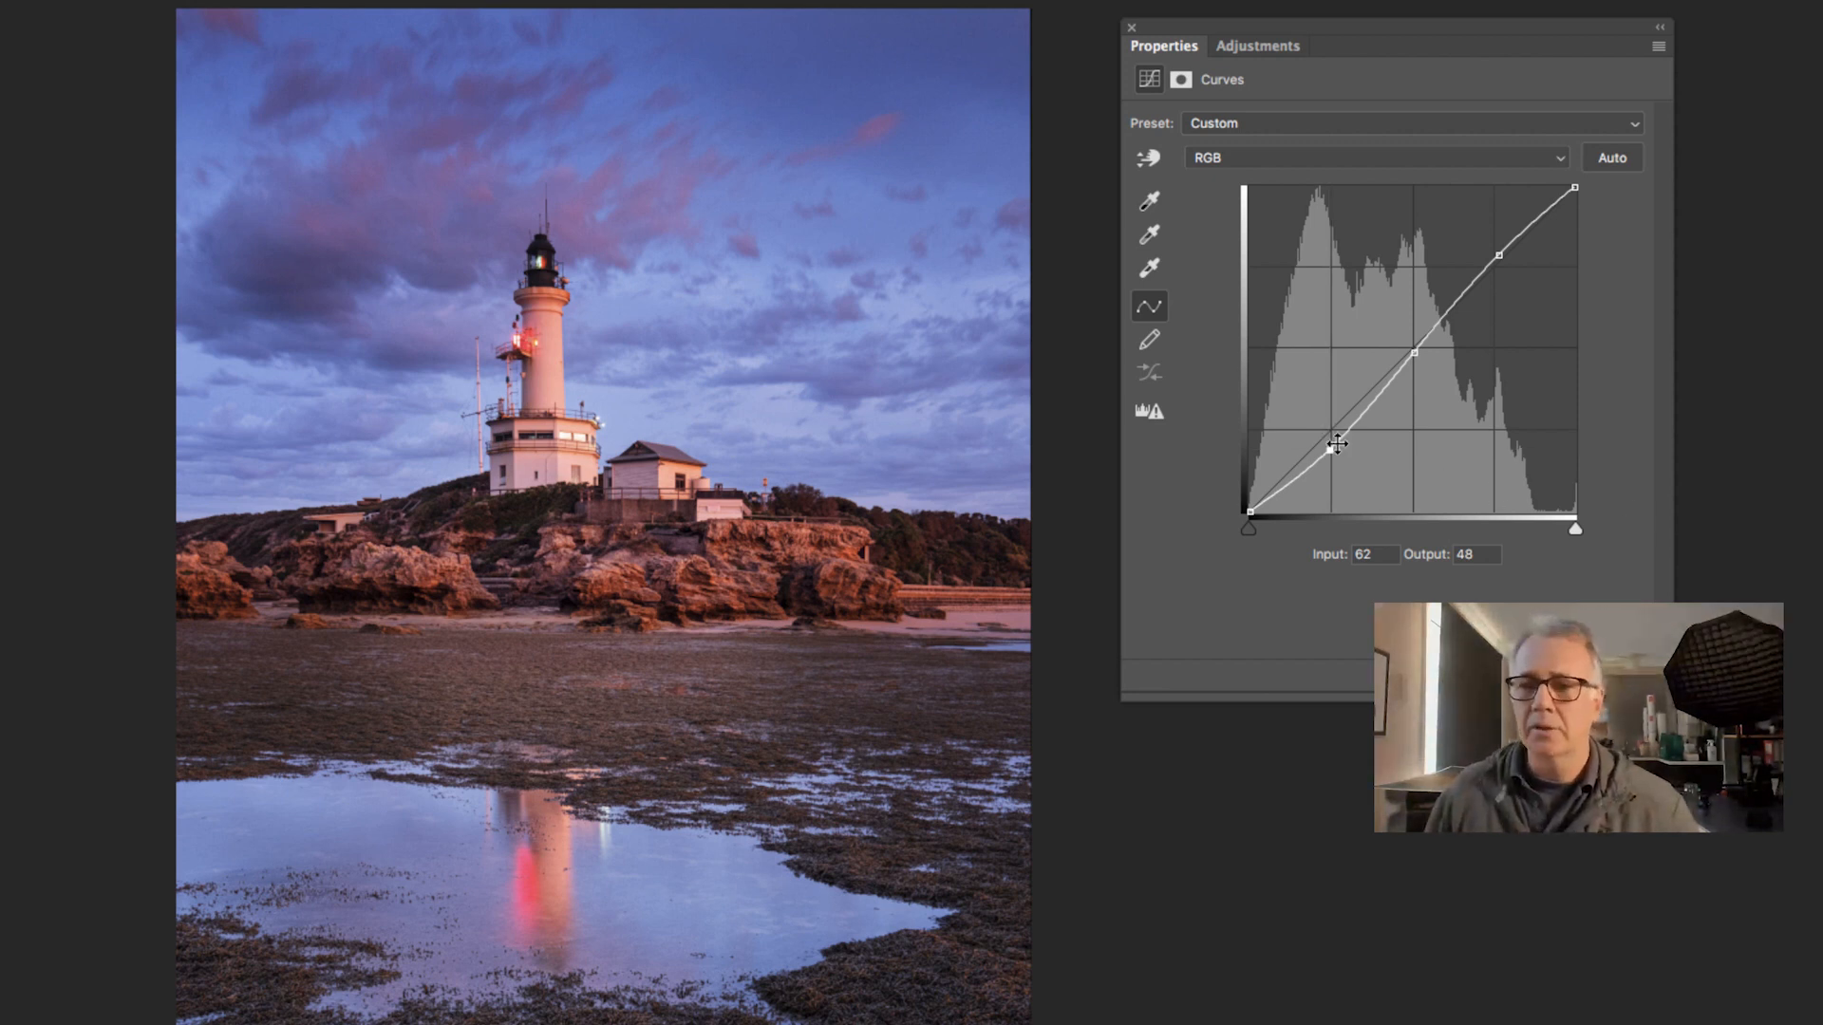
left_click_drag(1330, 450, 1328, 454)
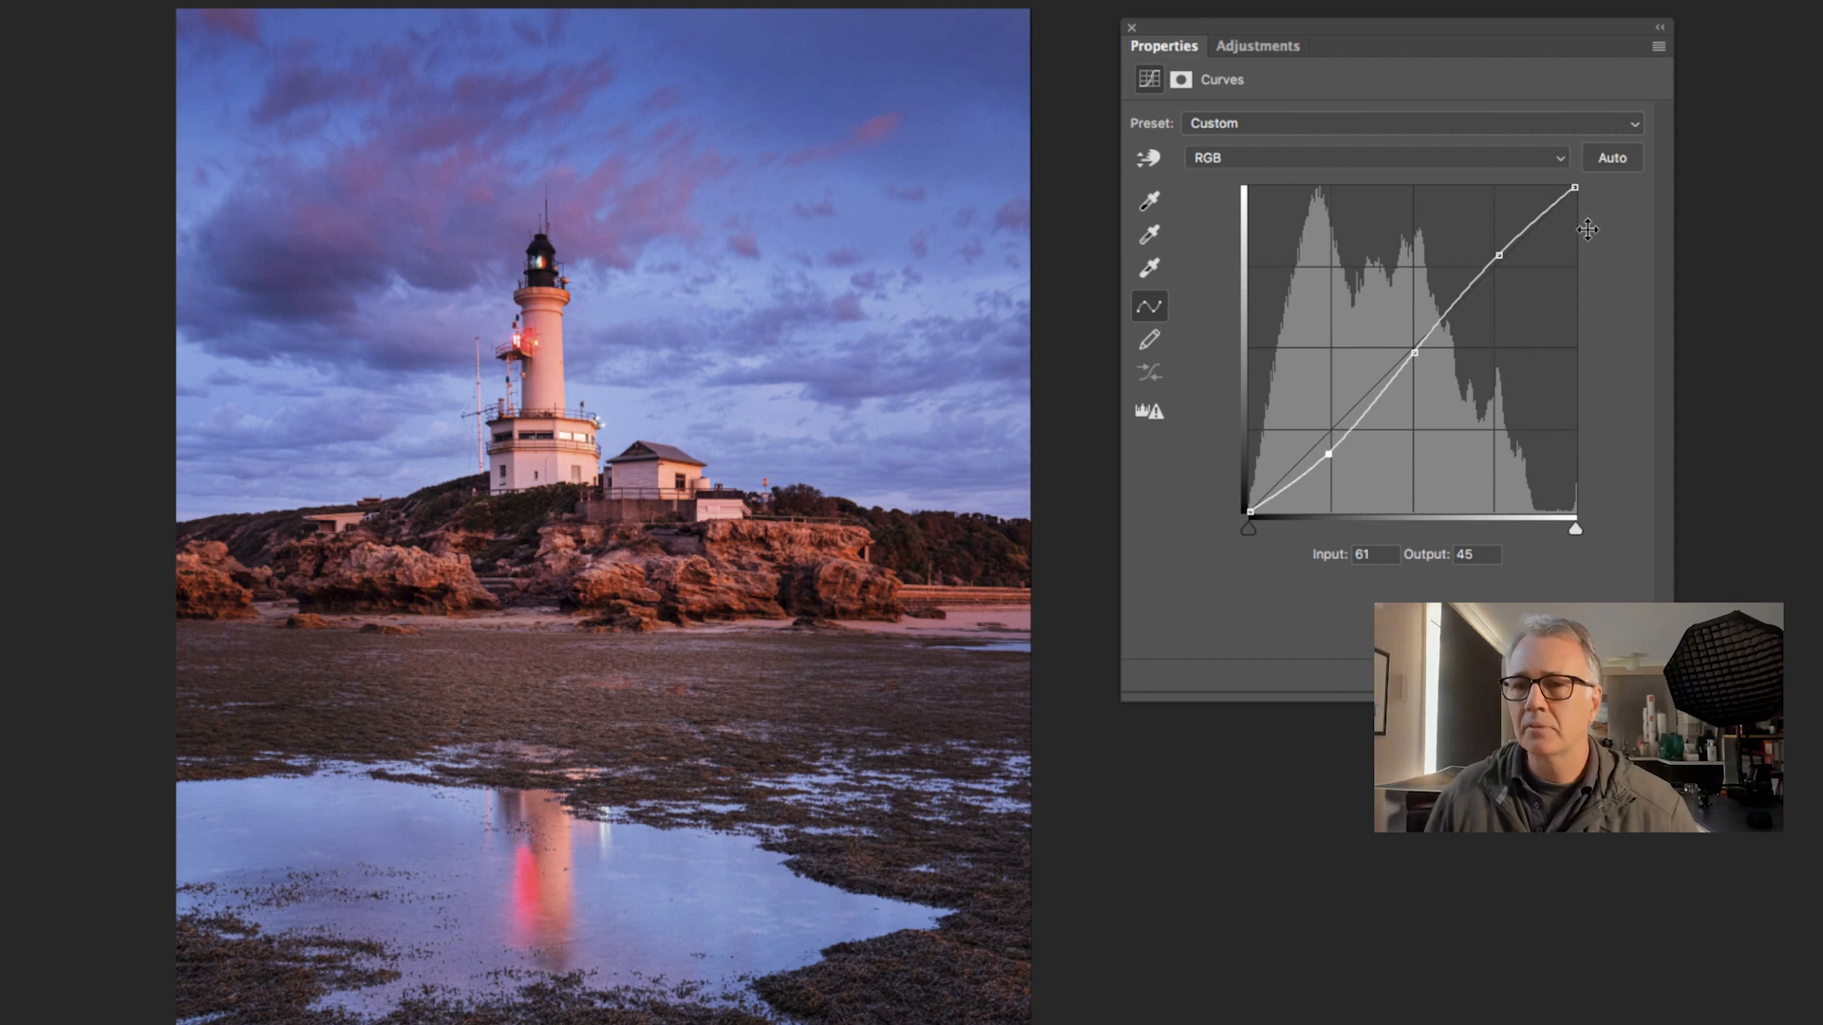
left_click_drag(1505, 252, 1498, 242)
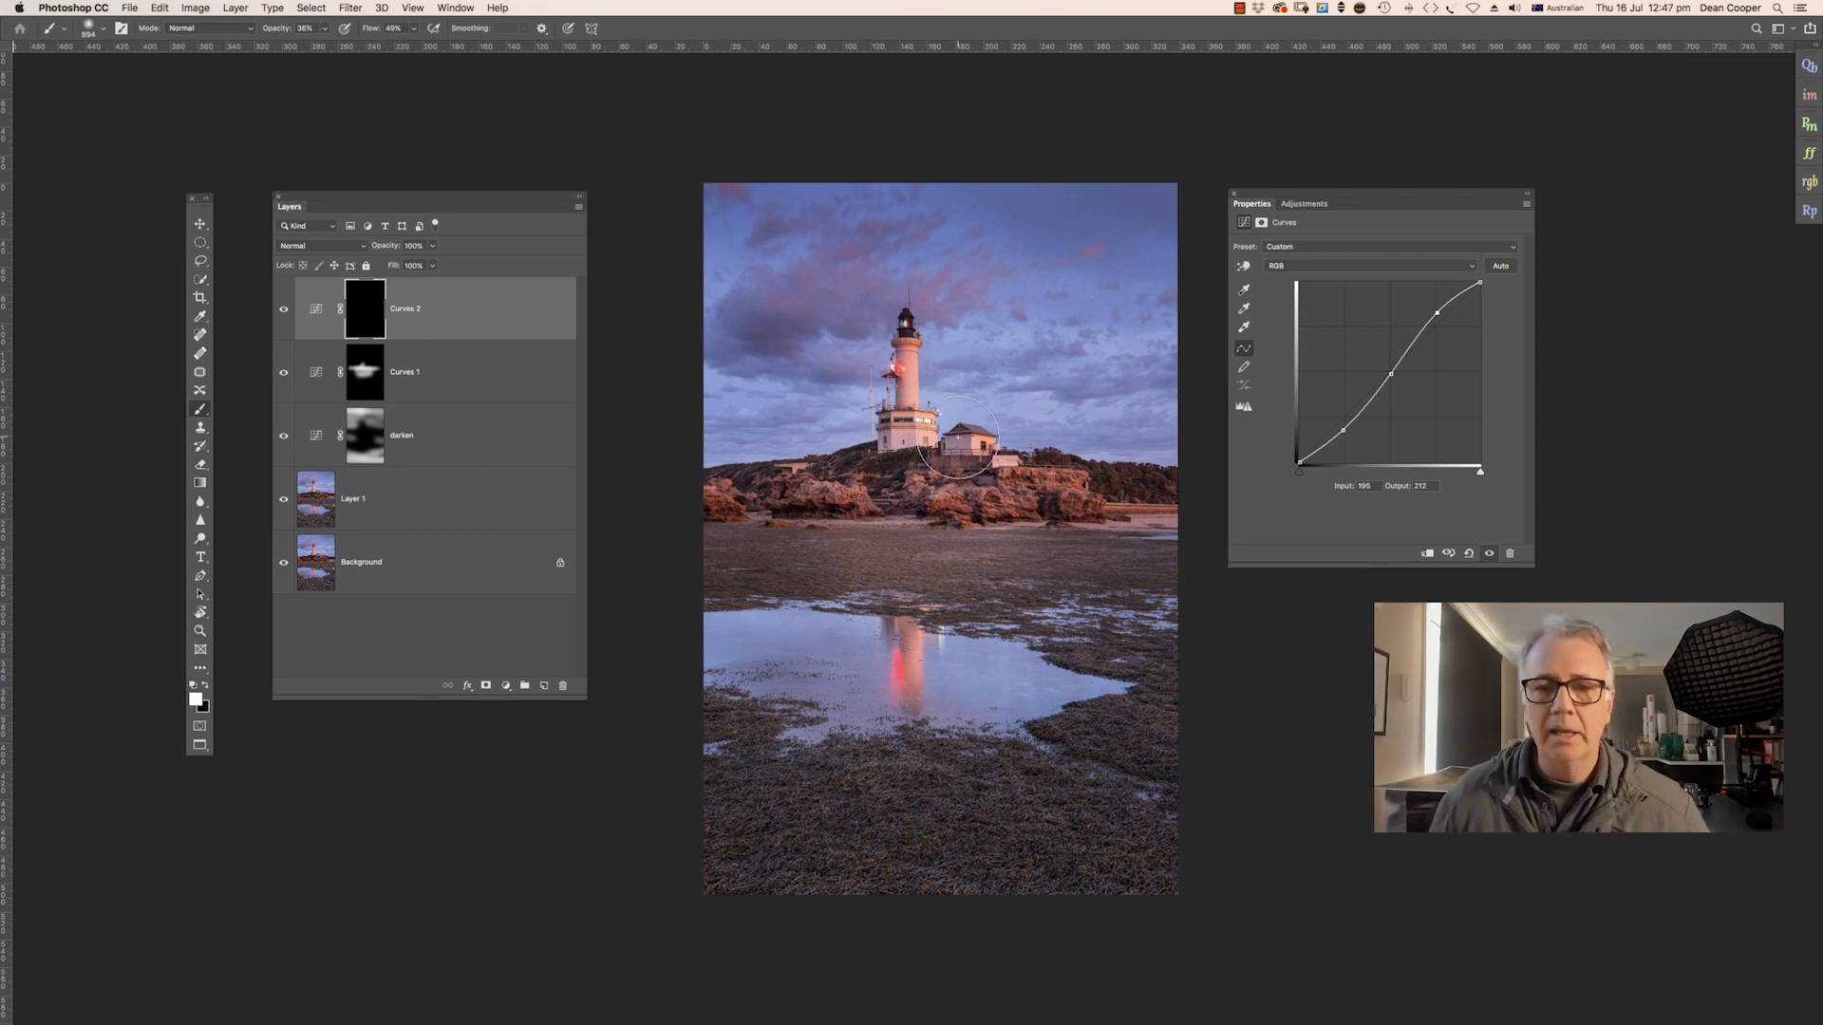
Invert the contrast layer's mask to black and paint white over the rocks and the sky to add contrast there
mouse_move(921, 480)
left_mouse_down()
mouse_move(835, 486)
mouse_move(1082, 489)
mouse_move(1085, 469)
left_mouse_up()
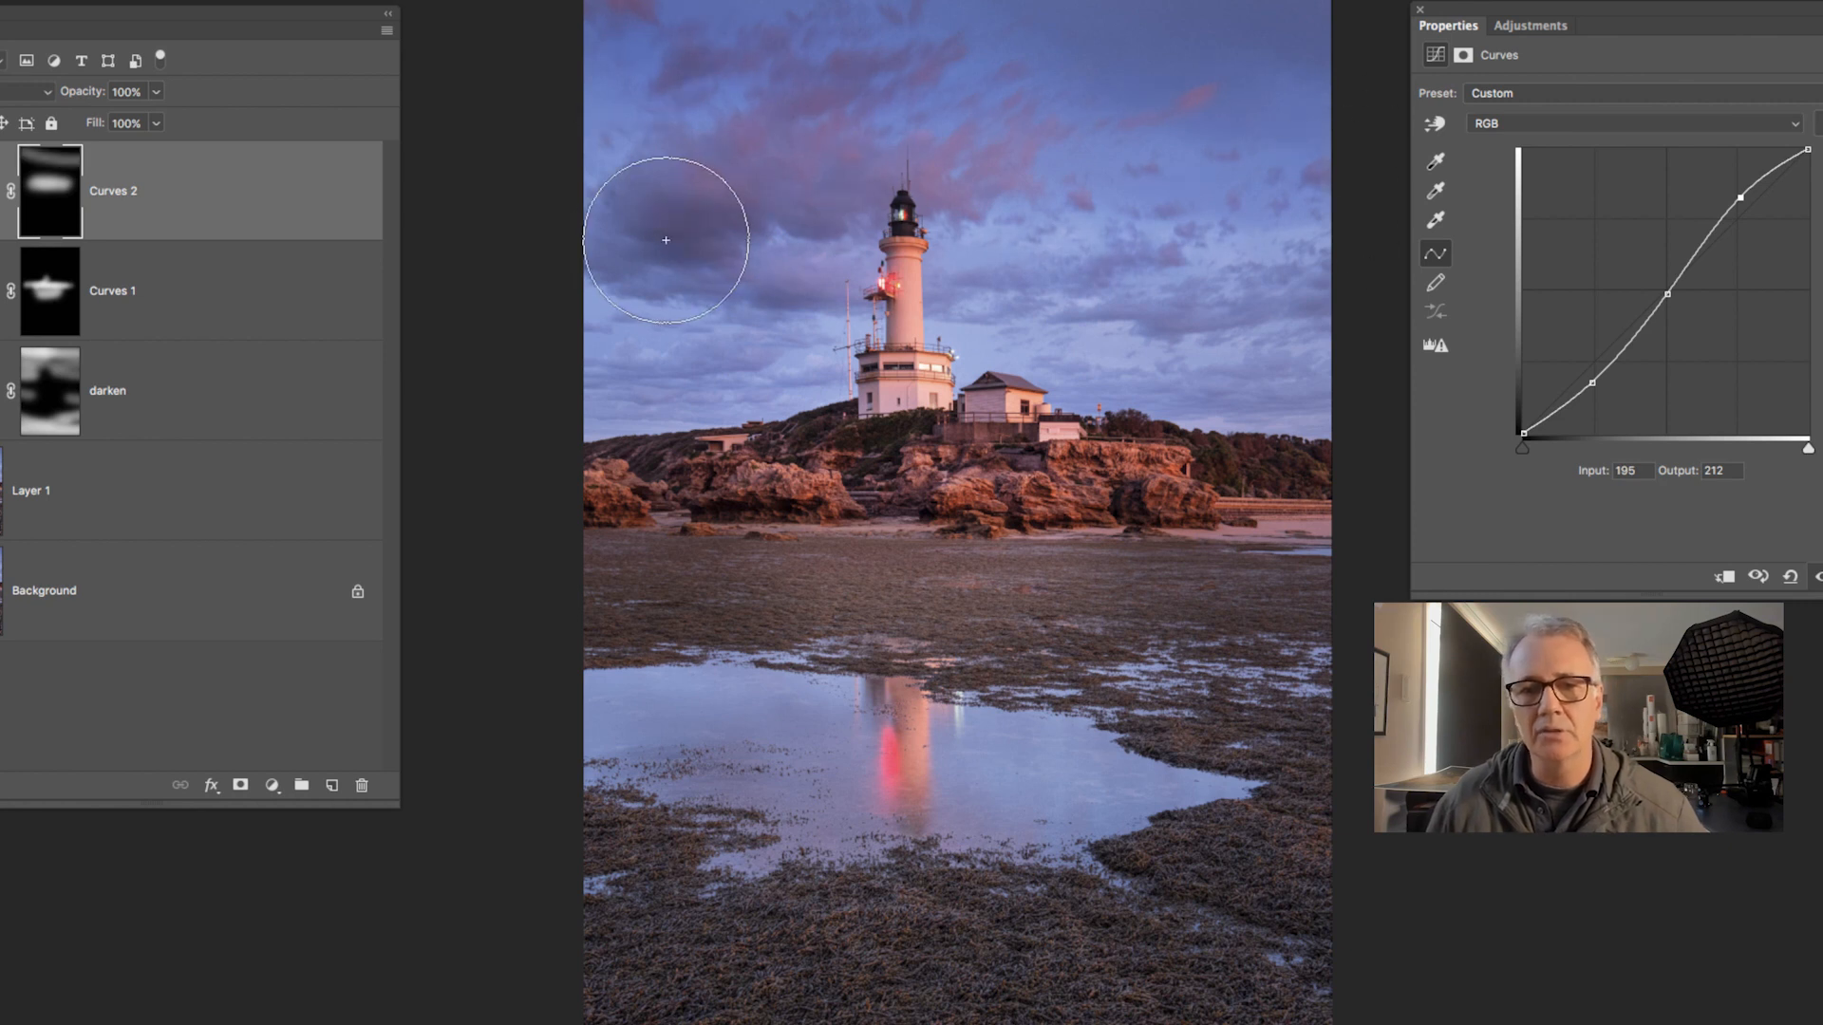
Paint white on the Curves 2 mask over the sky, rocks, foreground and pool reflection to spread the contrast there
left_click_drag(596, 277, 1301, 276)
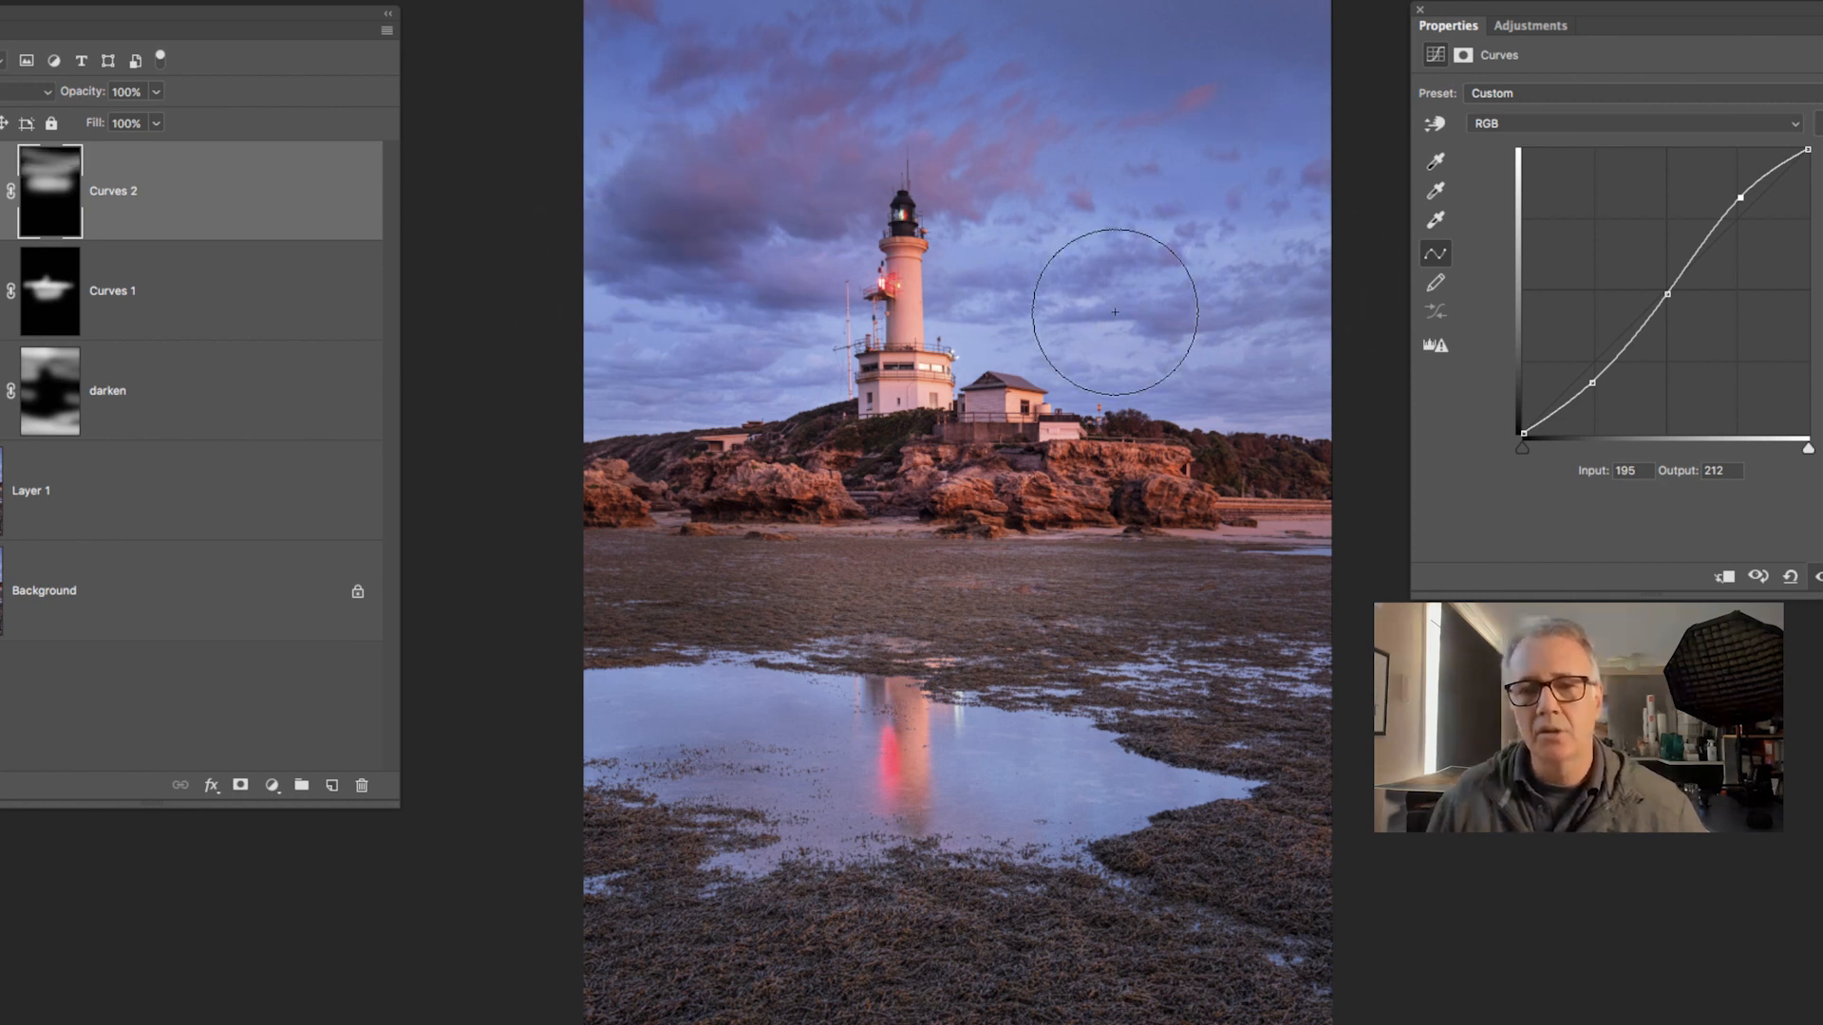
left_click_drag(947, 322, 1113, 292)
mouse_move(1230, 158)
left_mouse_down()
mouse_move(655, 176)
mouse_move(884, 66)
left_mouse_up()
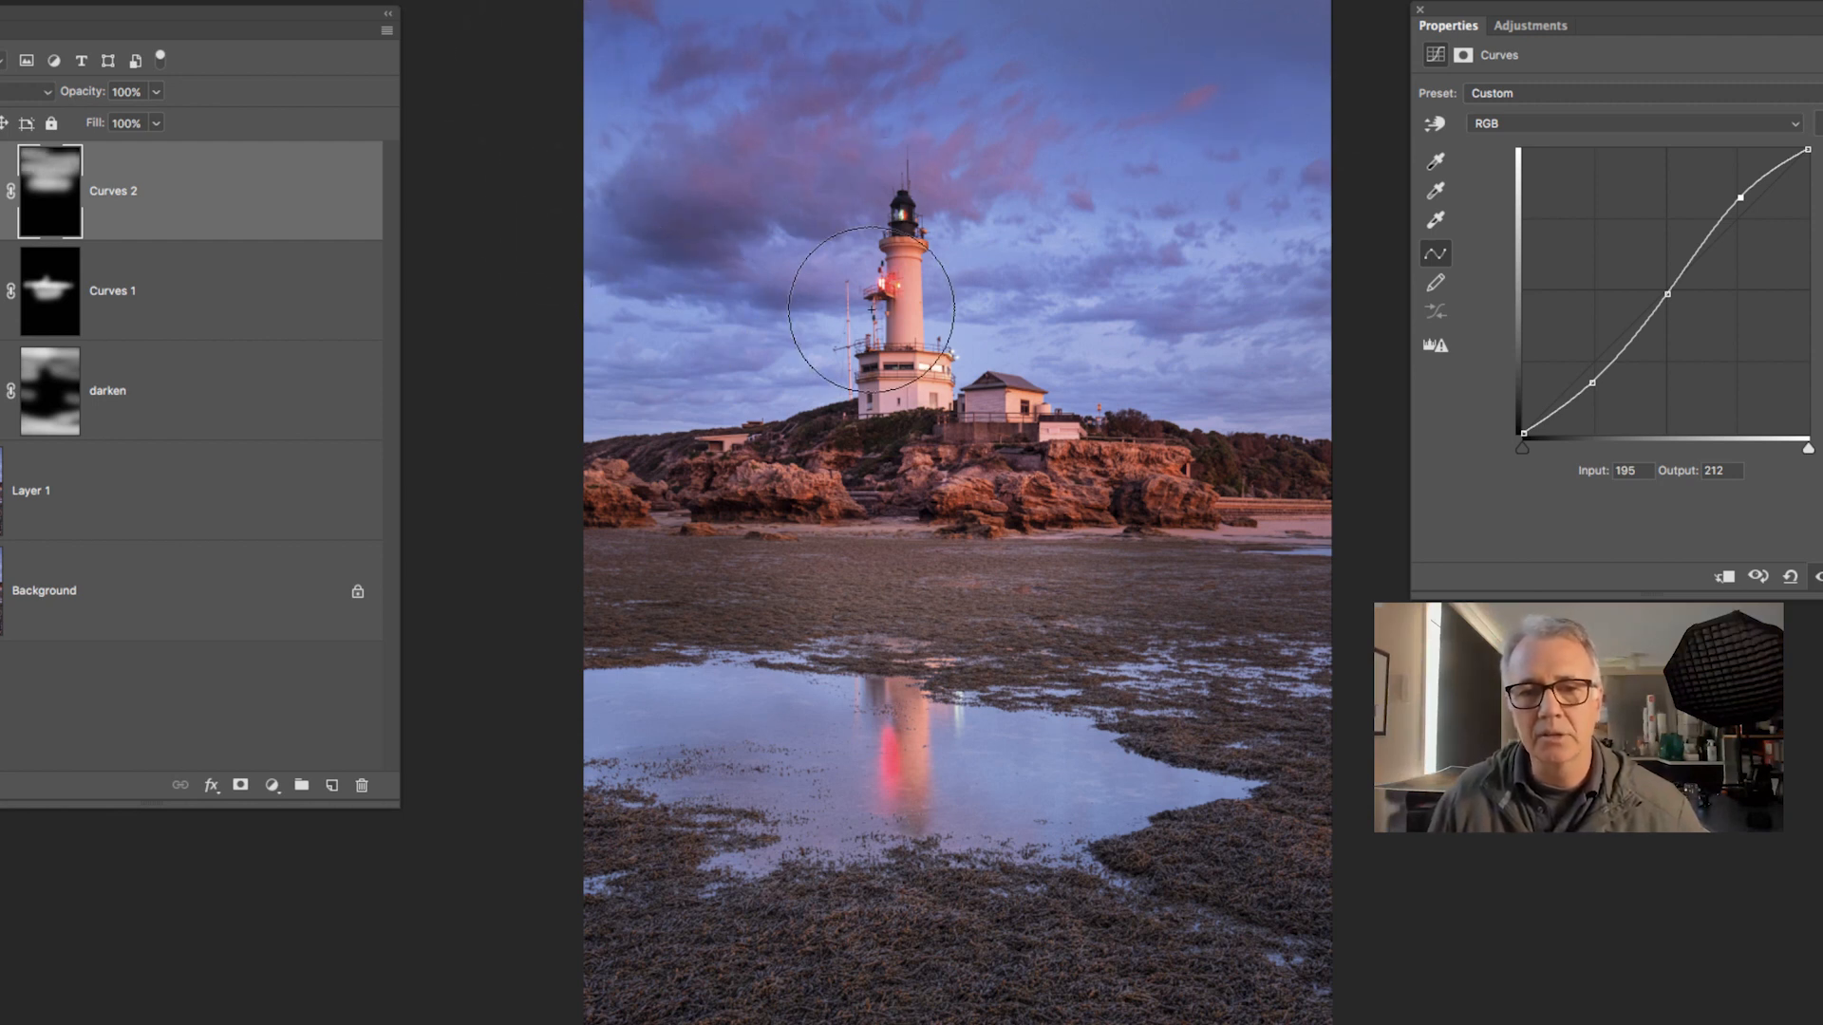
left_click_drag(676, 486, 1168, 482)
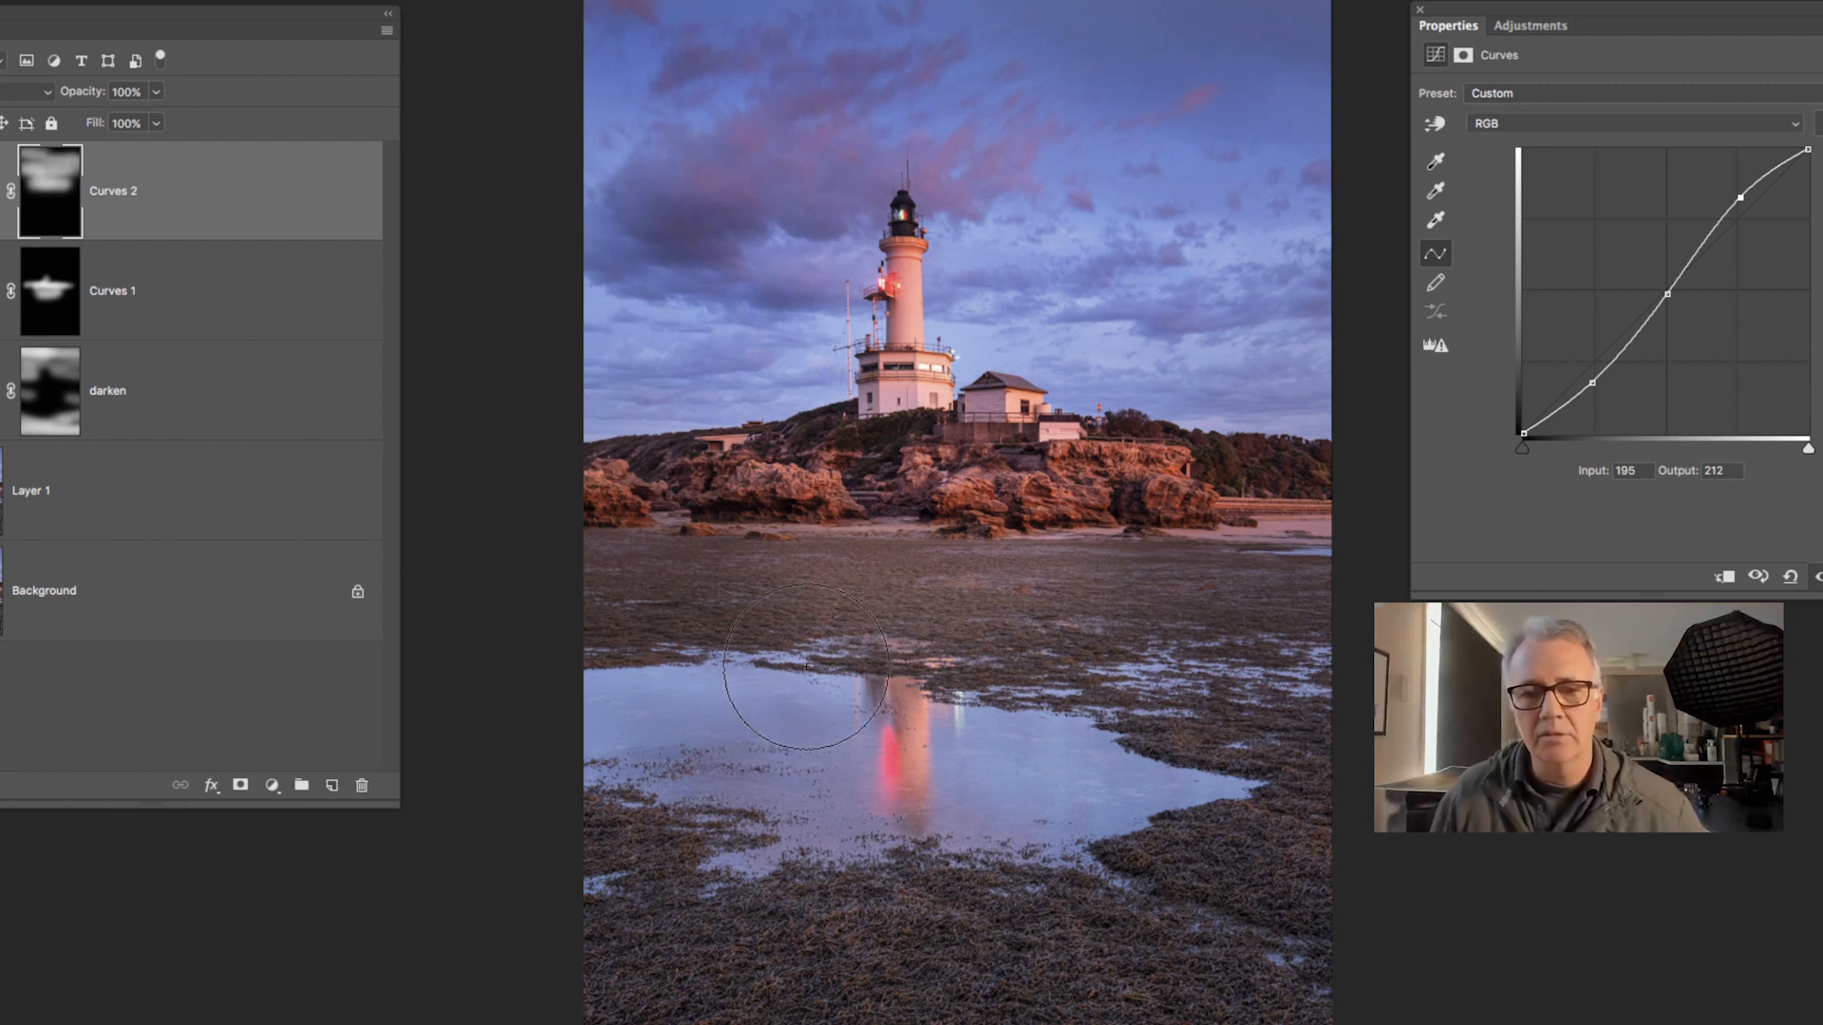
left_click_drag(753, 559, 1179, 583)
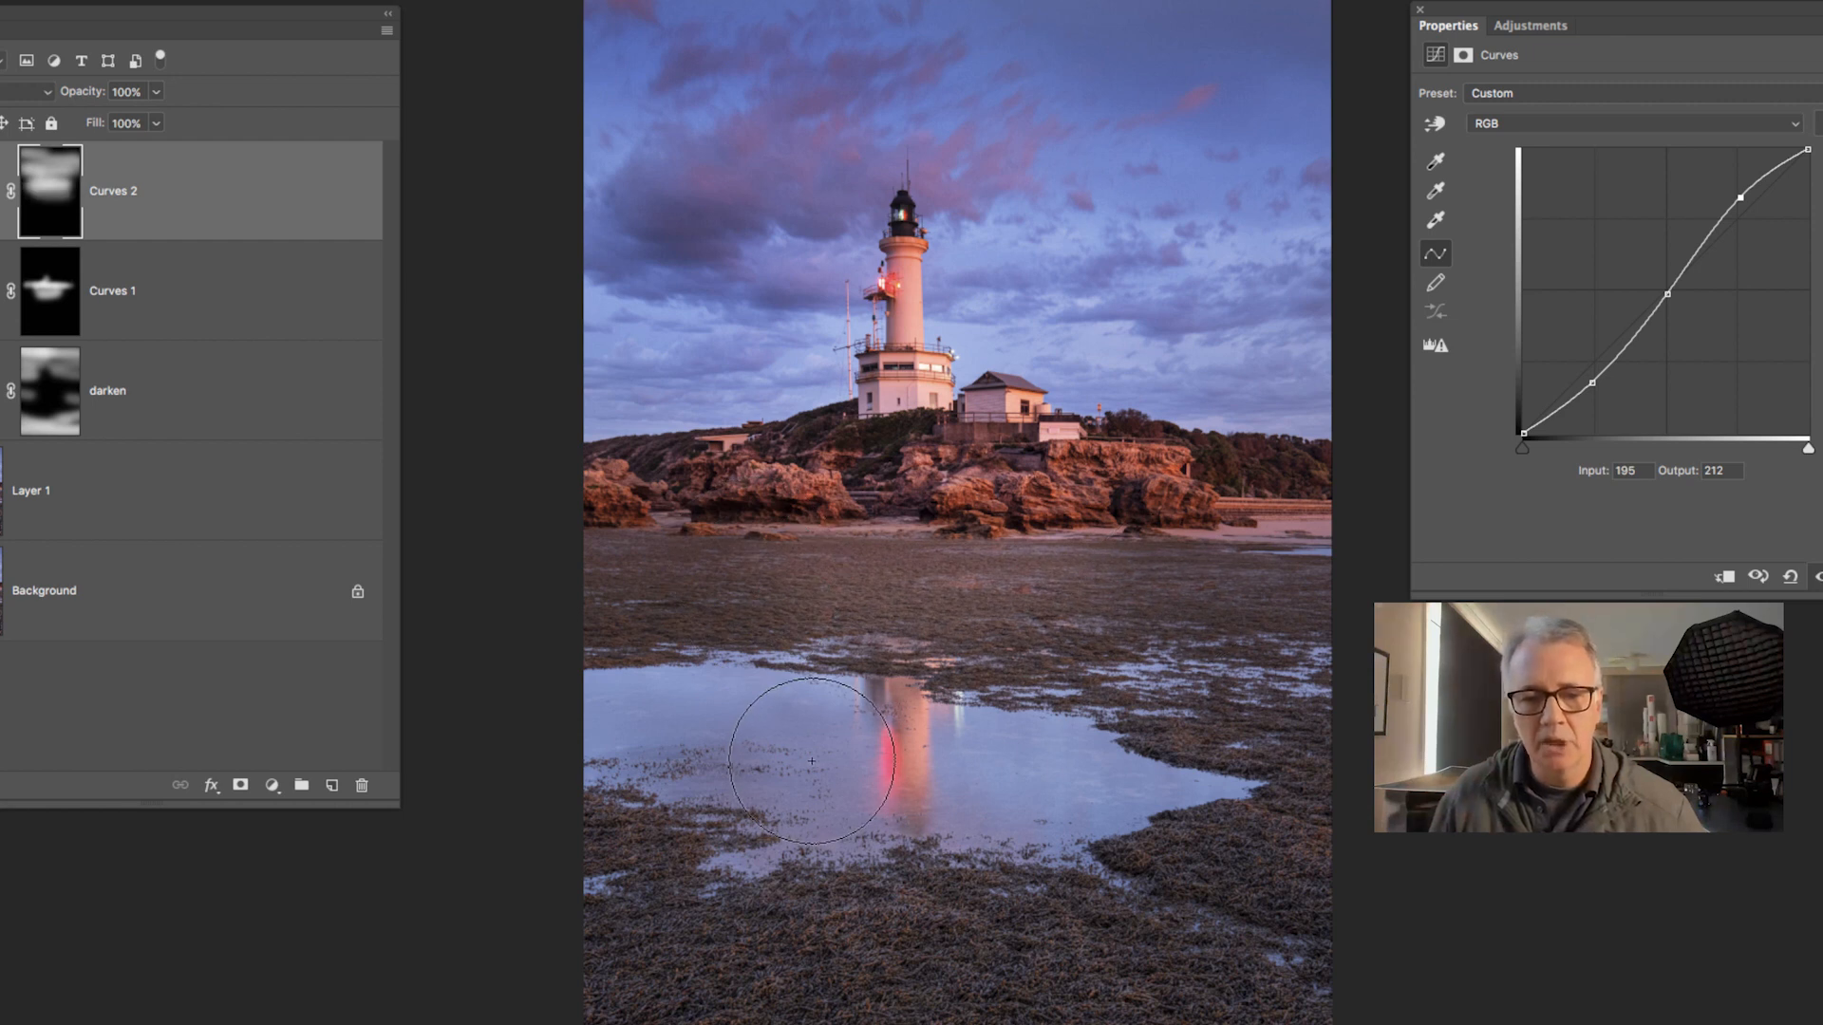
mouse_move(966, 782)
left_mouse_down()
mouse_move(778, 761)
mouse_move(903, 765)
left_mouse_up()
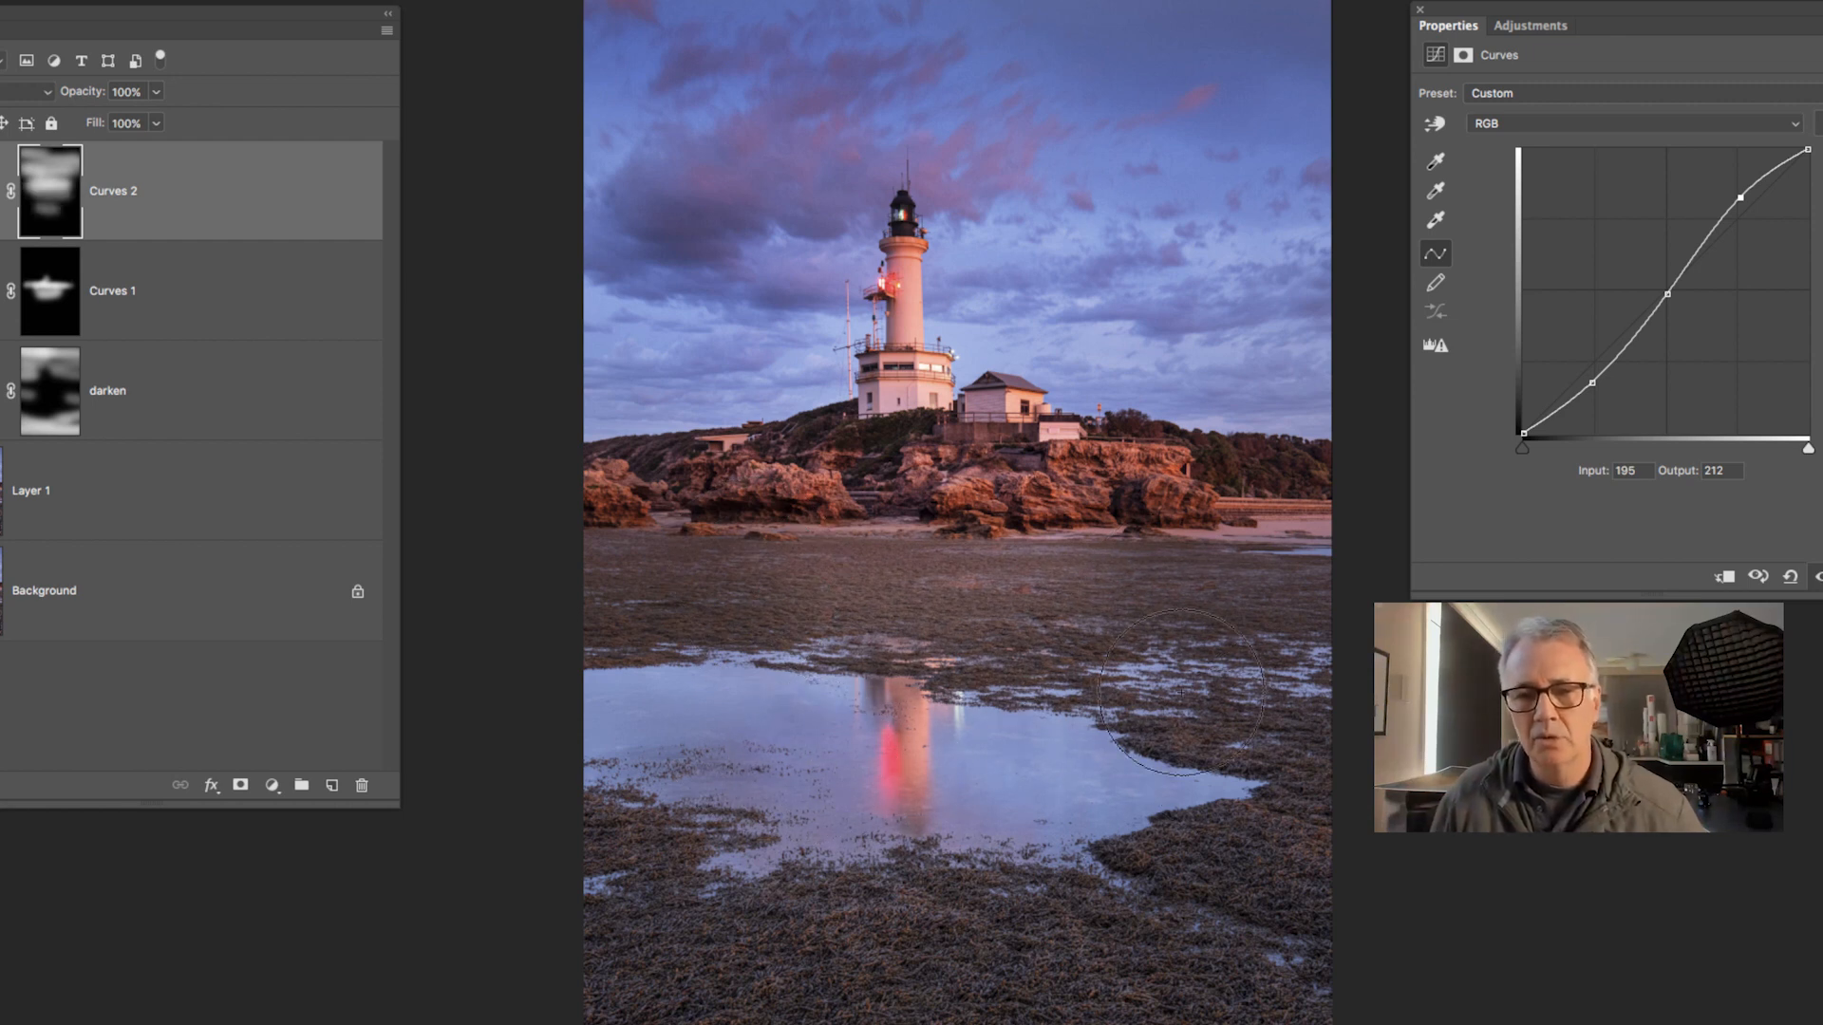
left_click_drag(1187, 508, 837, 632)
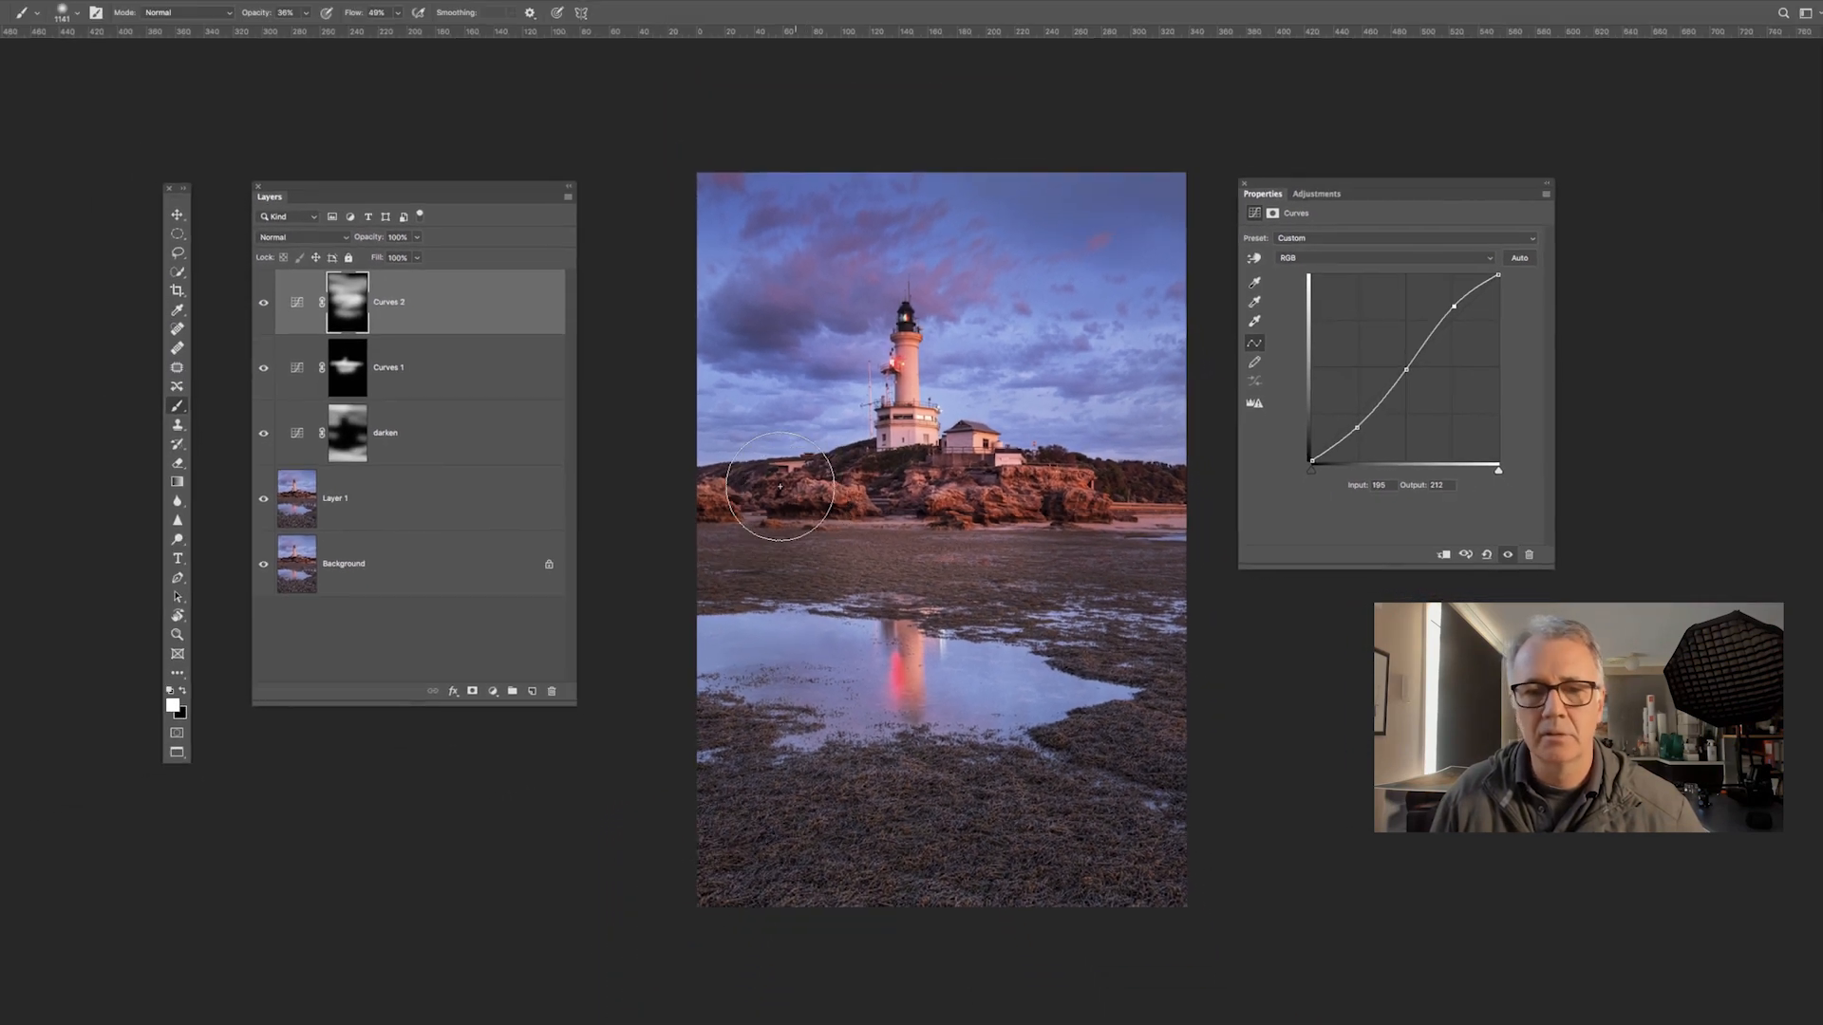
left_click_drag(887, 501, 766, 497)
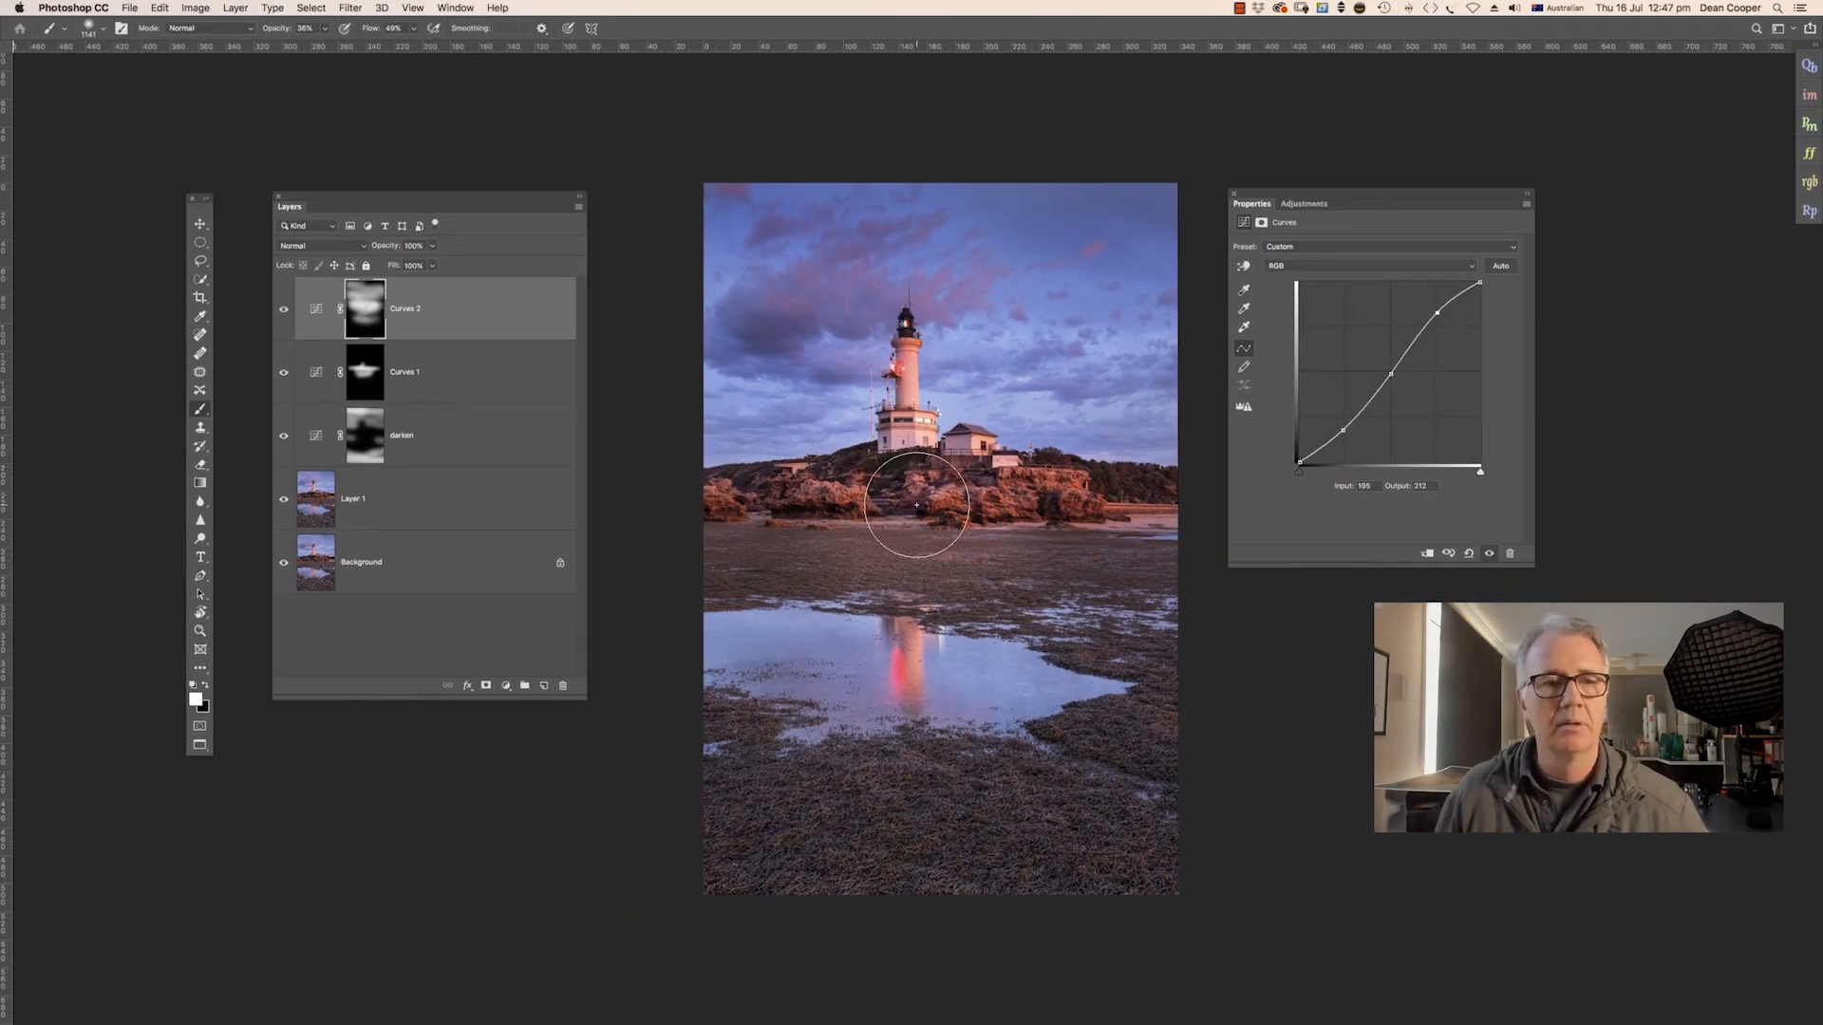
Toggle the visibility of the Curves 2 layer to compare the photo with and without the added contrast
left_click(283, 311)
left_click(283, 311)
left_click(282, 313)
left_click(282, 314)
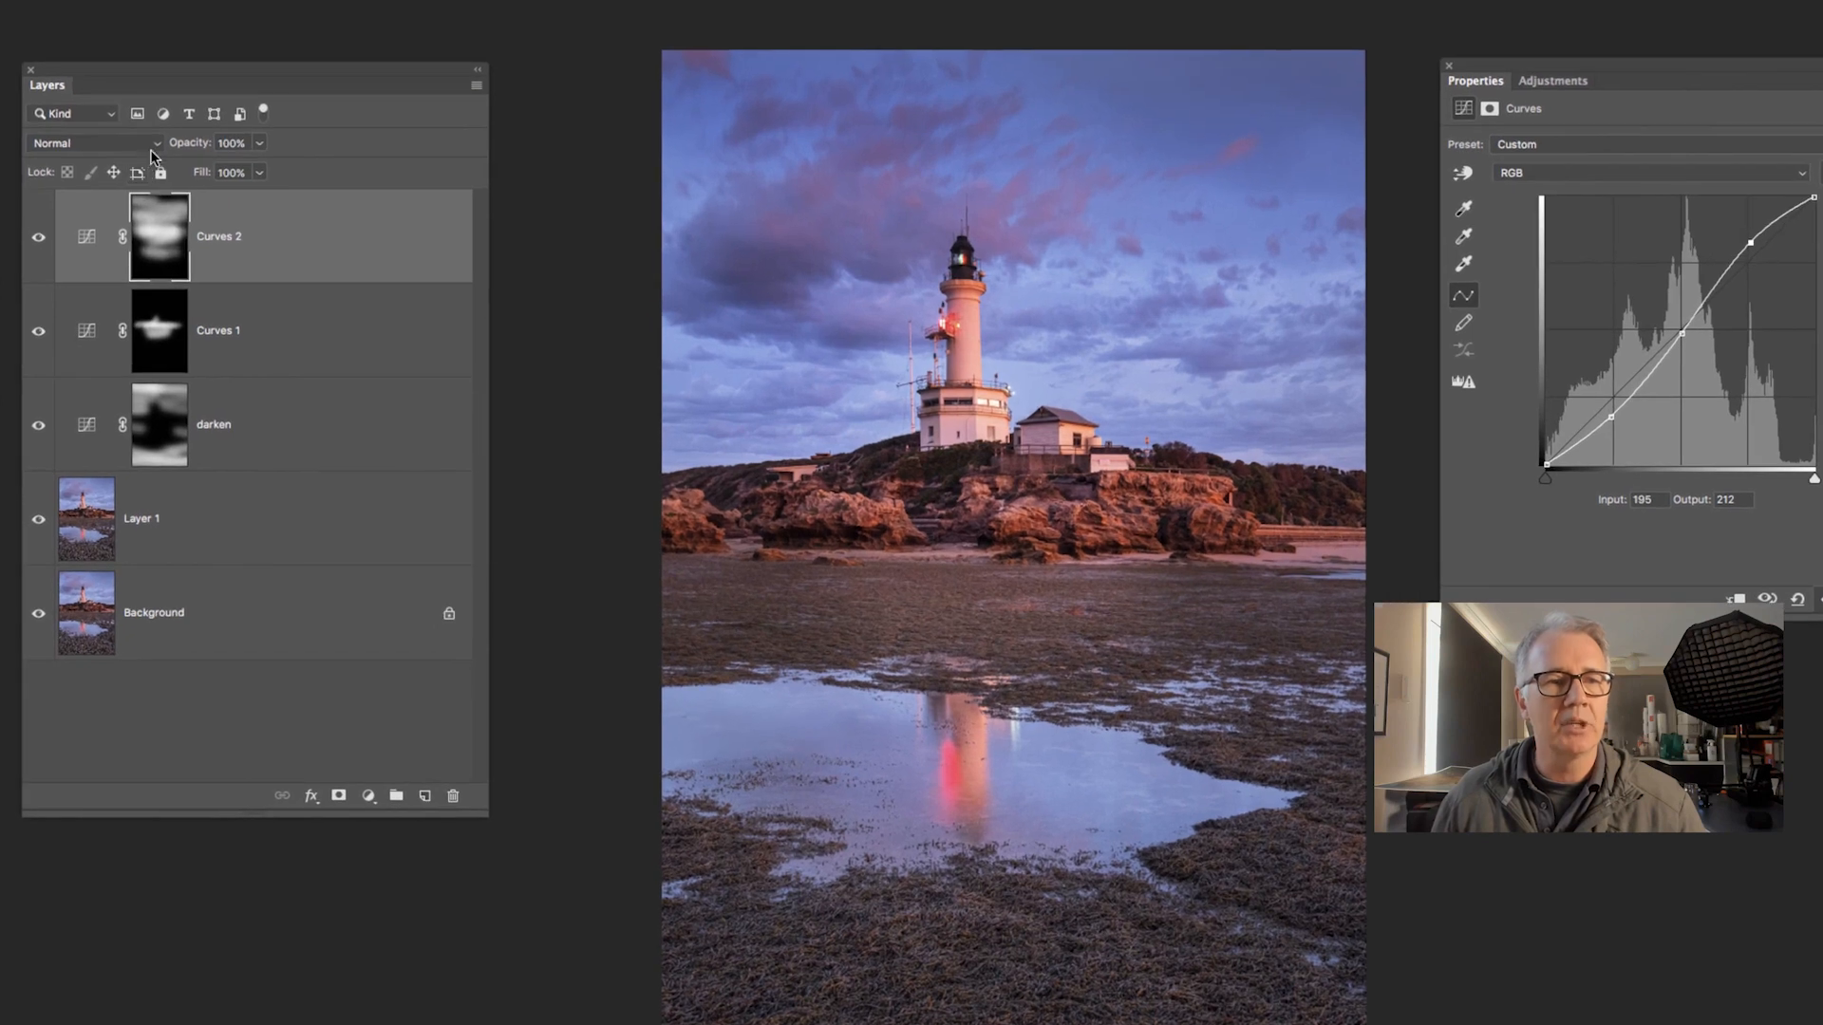
Try the Luminosity blend mode on the Curves 2 layer and toggle its visibility to compare the colours
left_click(156, 144)
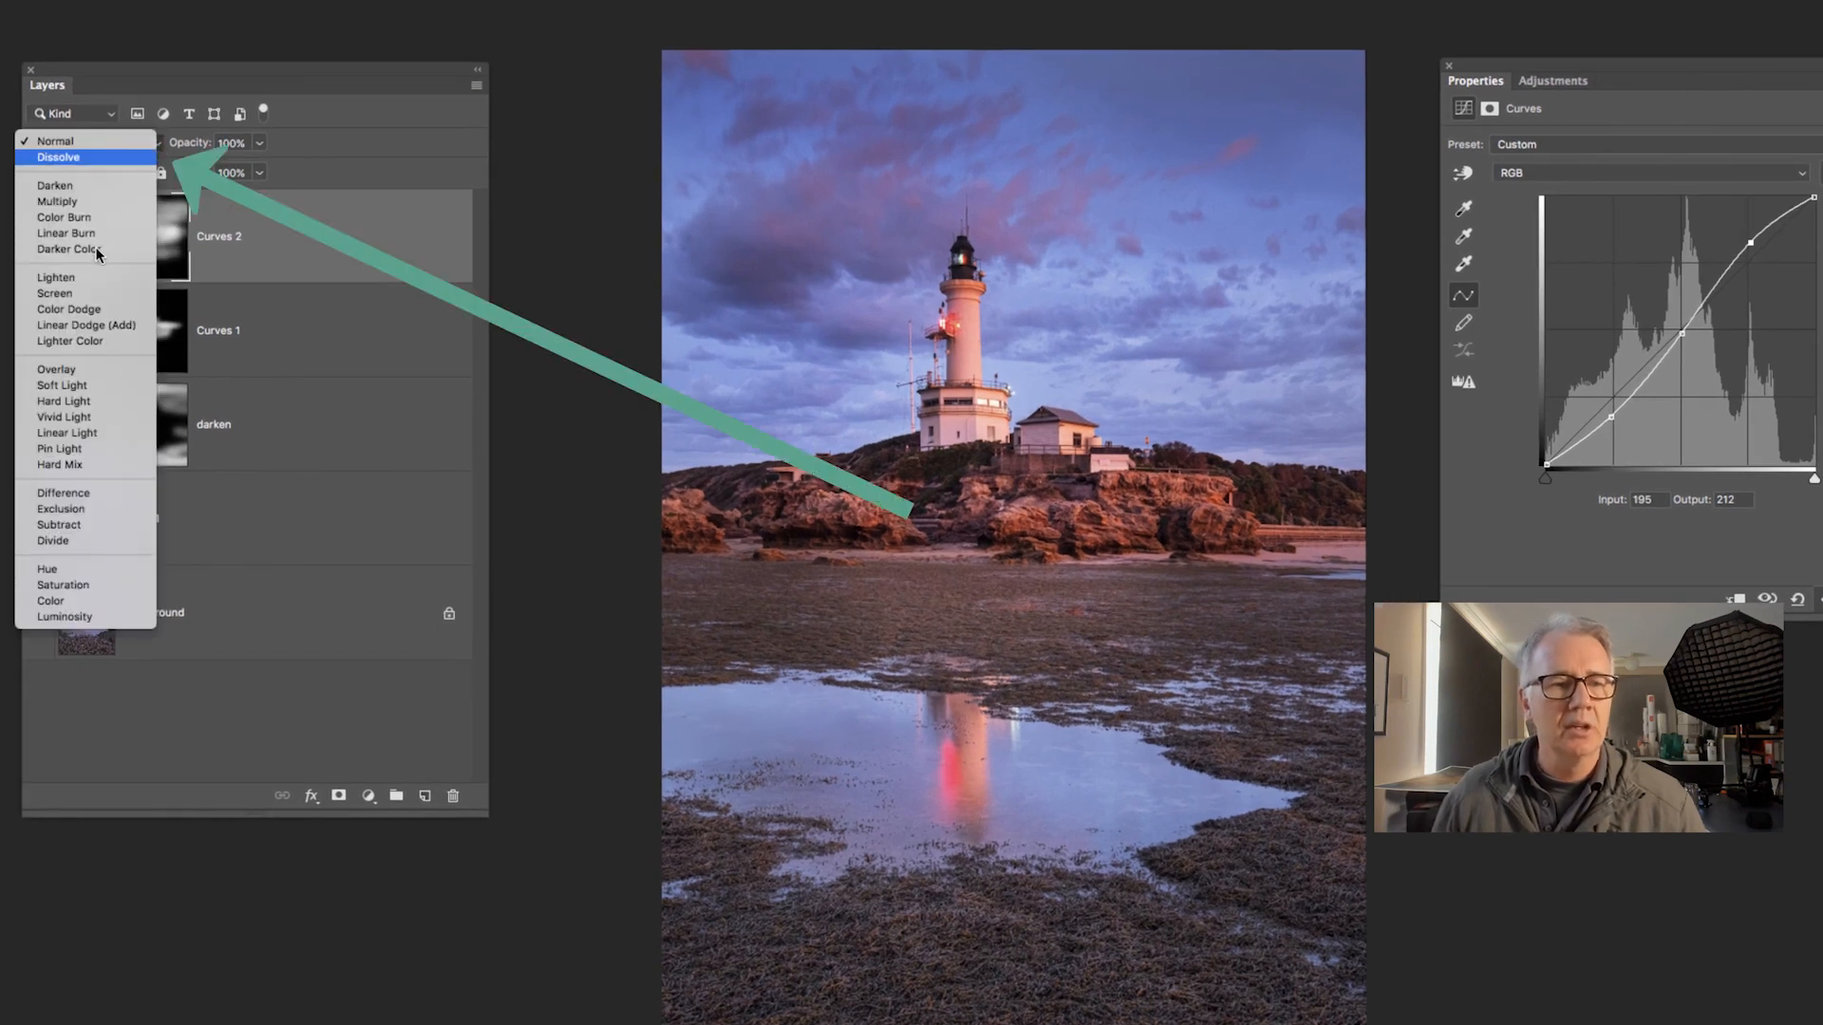
left_click(80, 618)
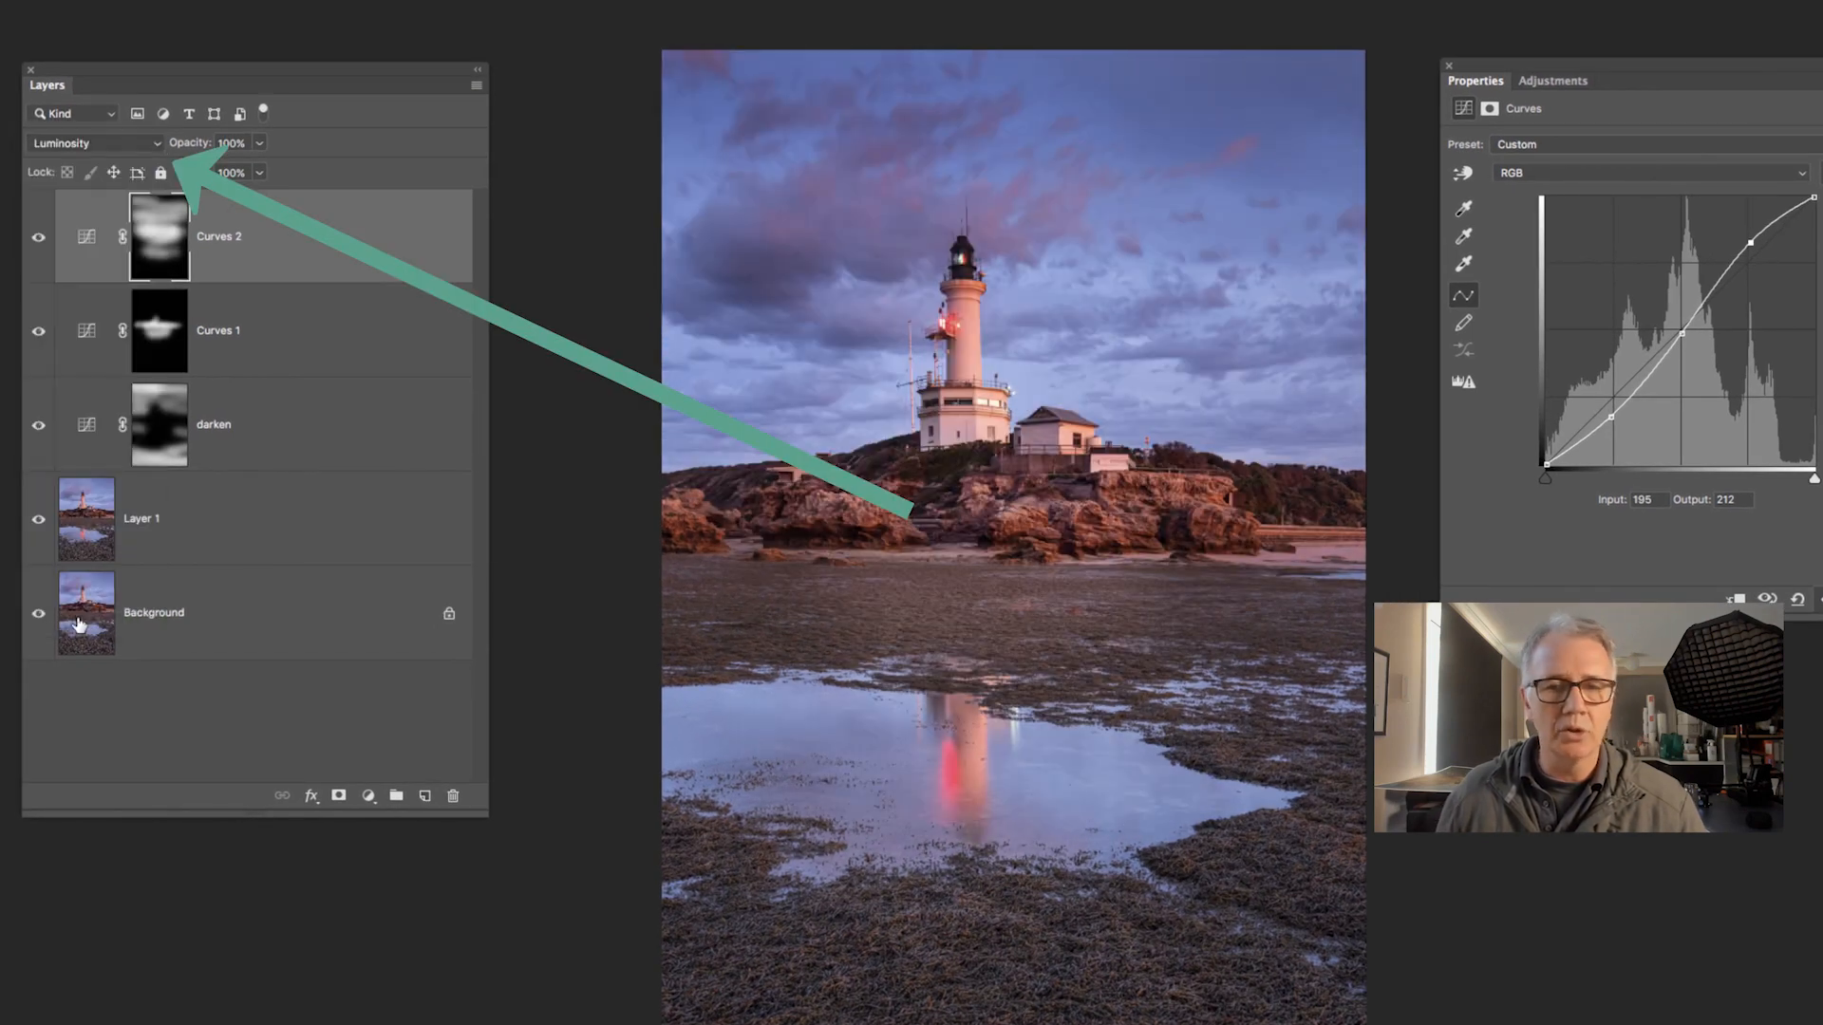
left_click(38, 242)
left_click(38, 242)
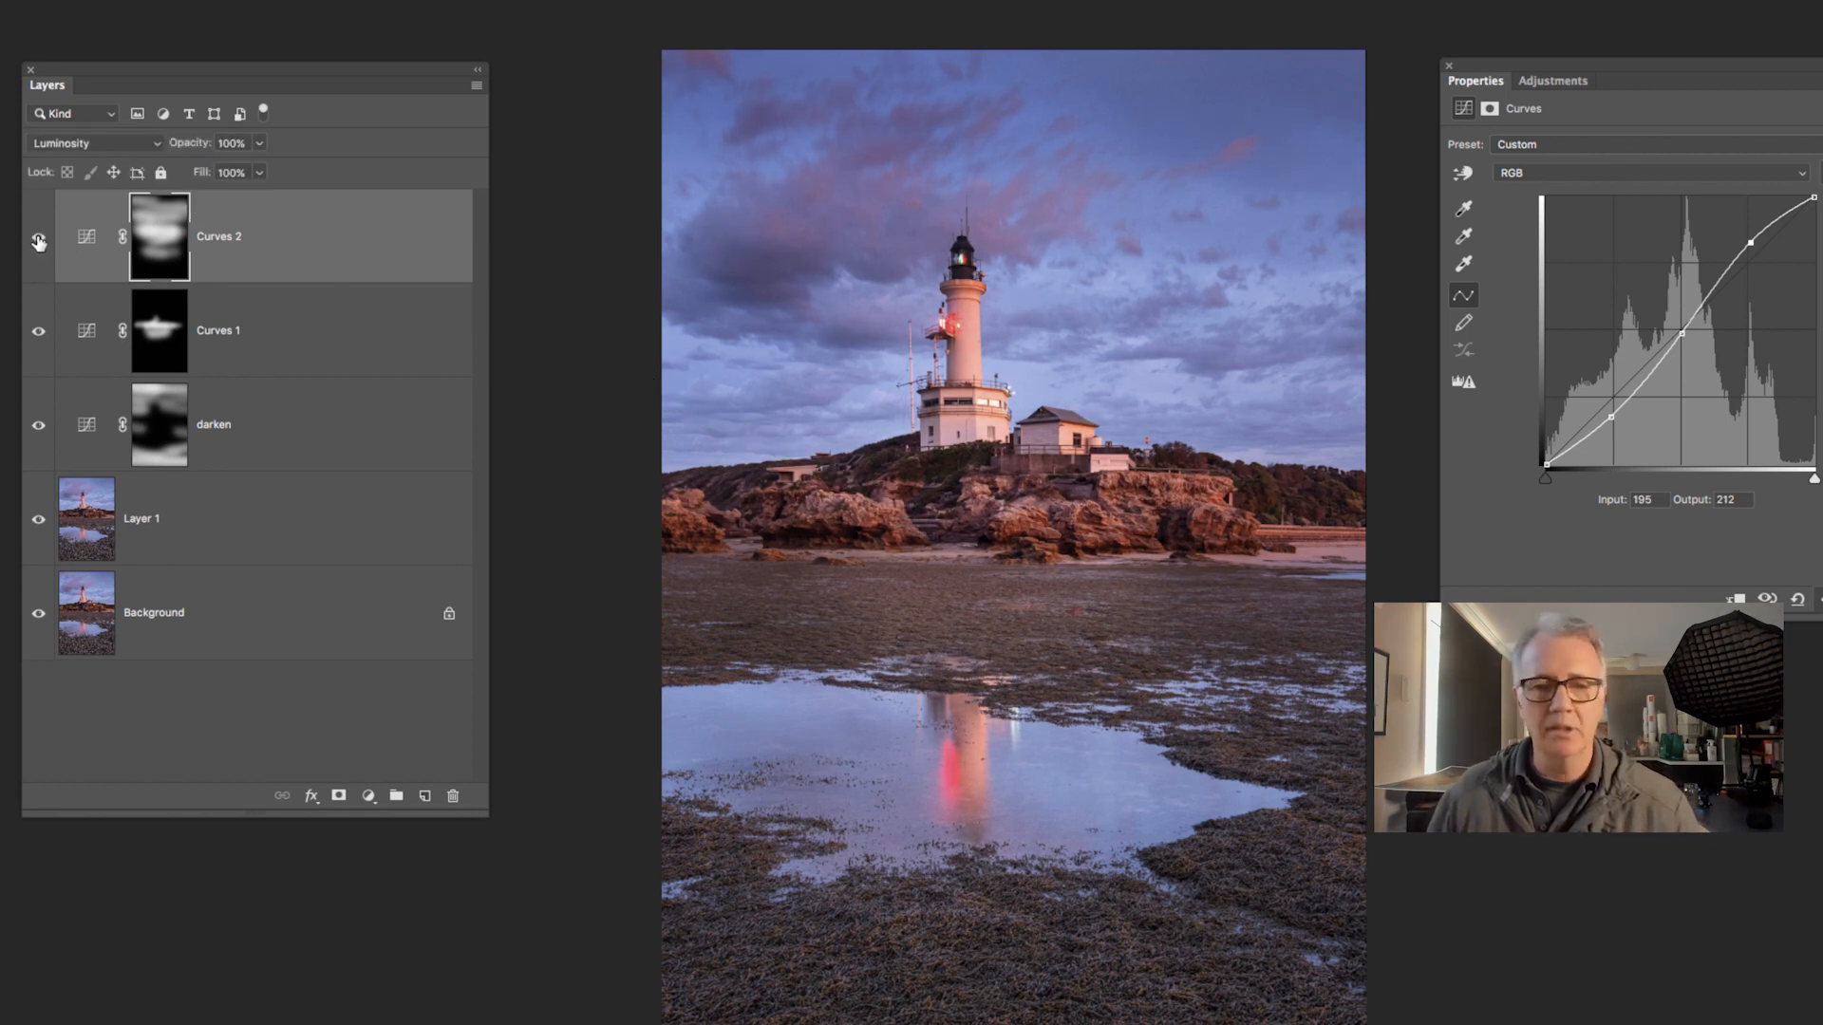
left_click(38, 242)
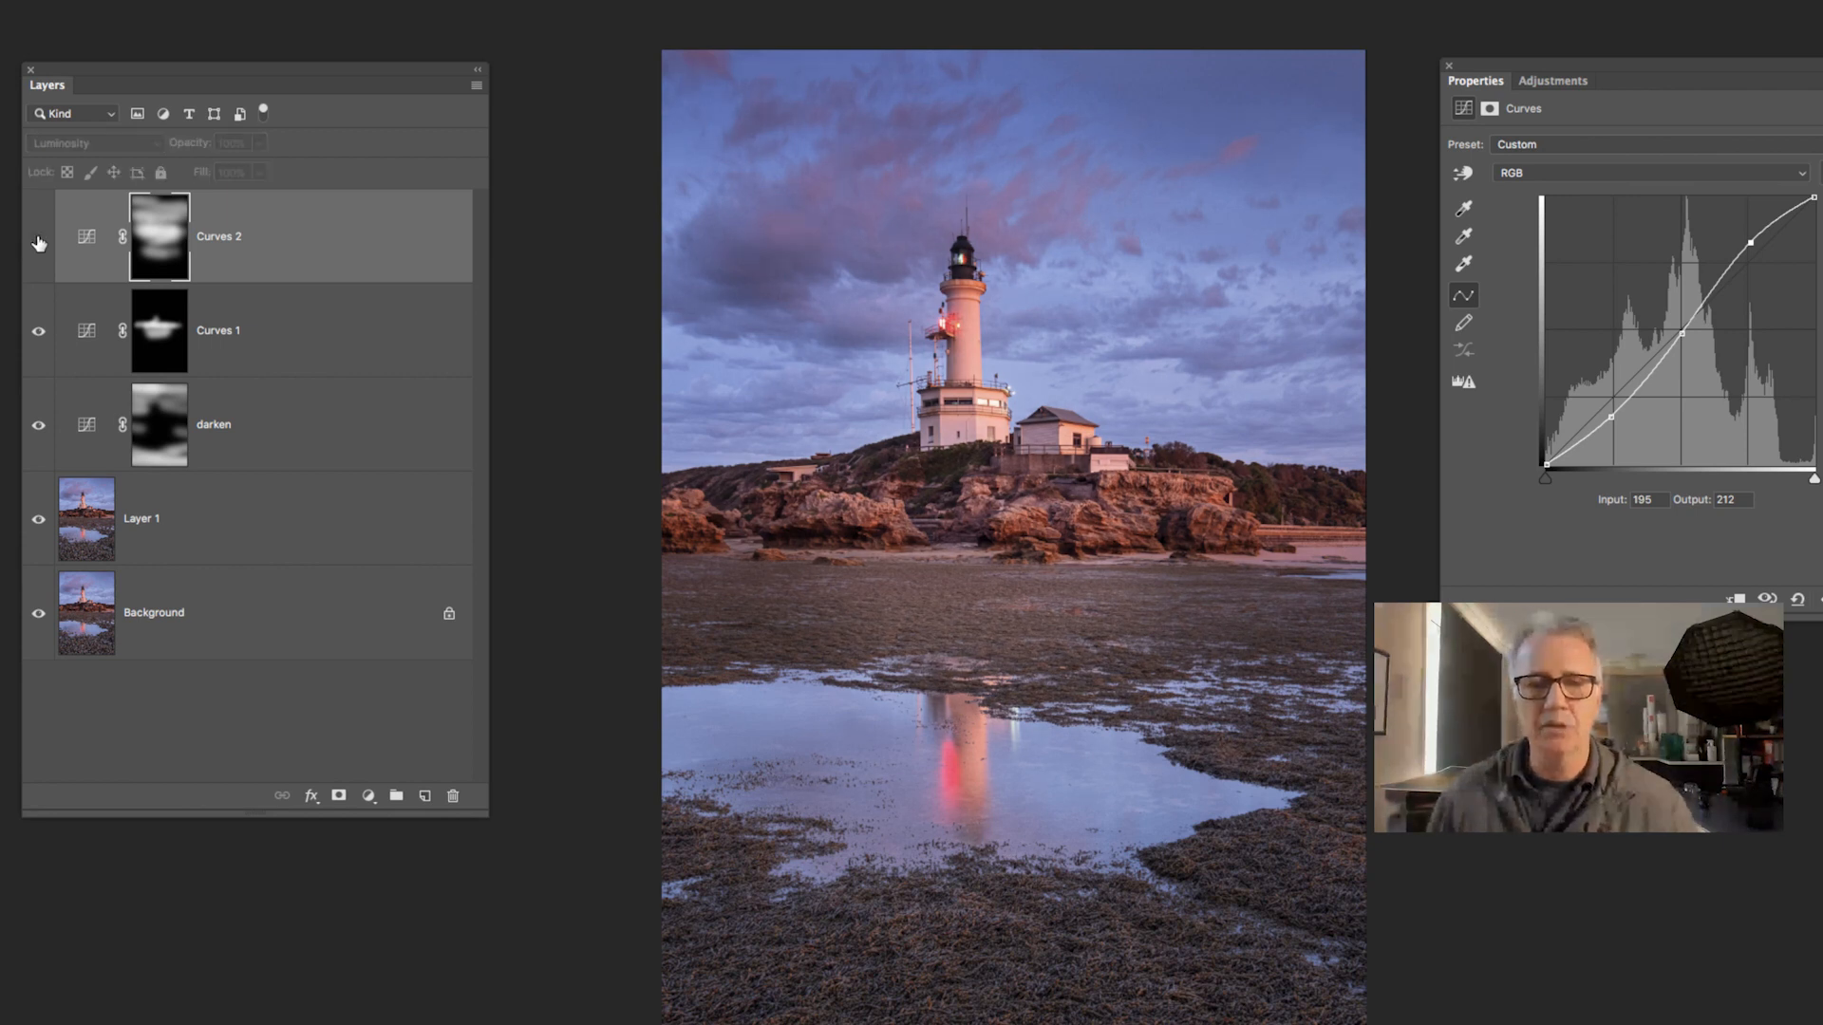
left_click(38, 242)
left_click(38, 242)
left_click(38, 243)
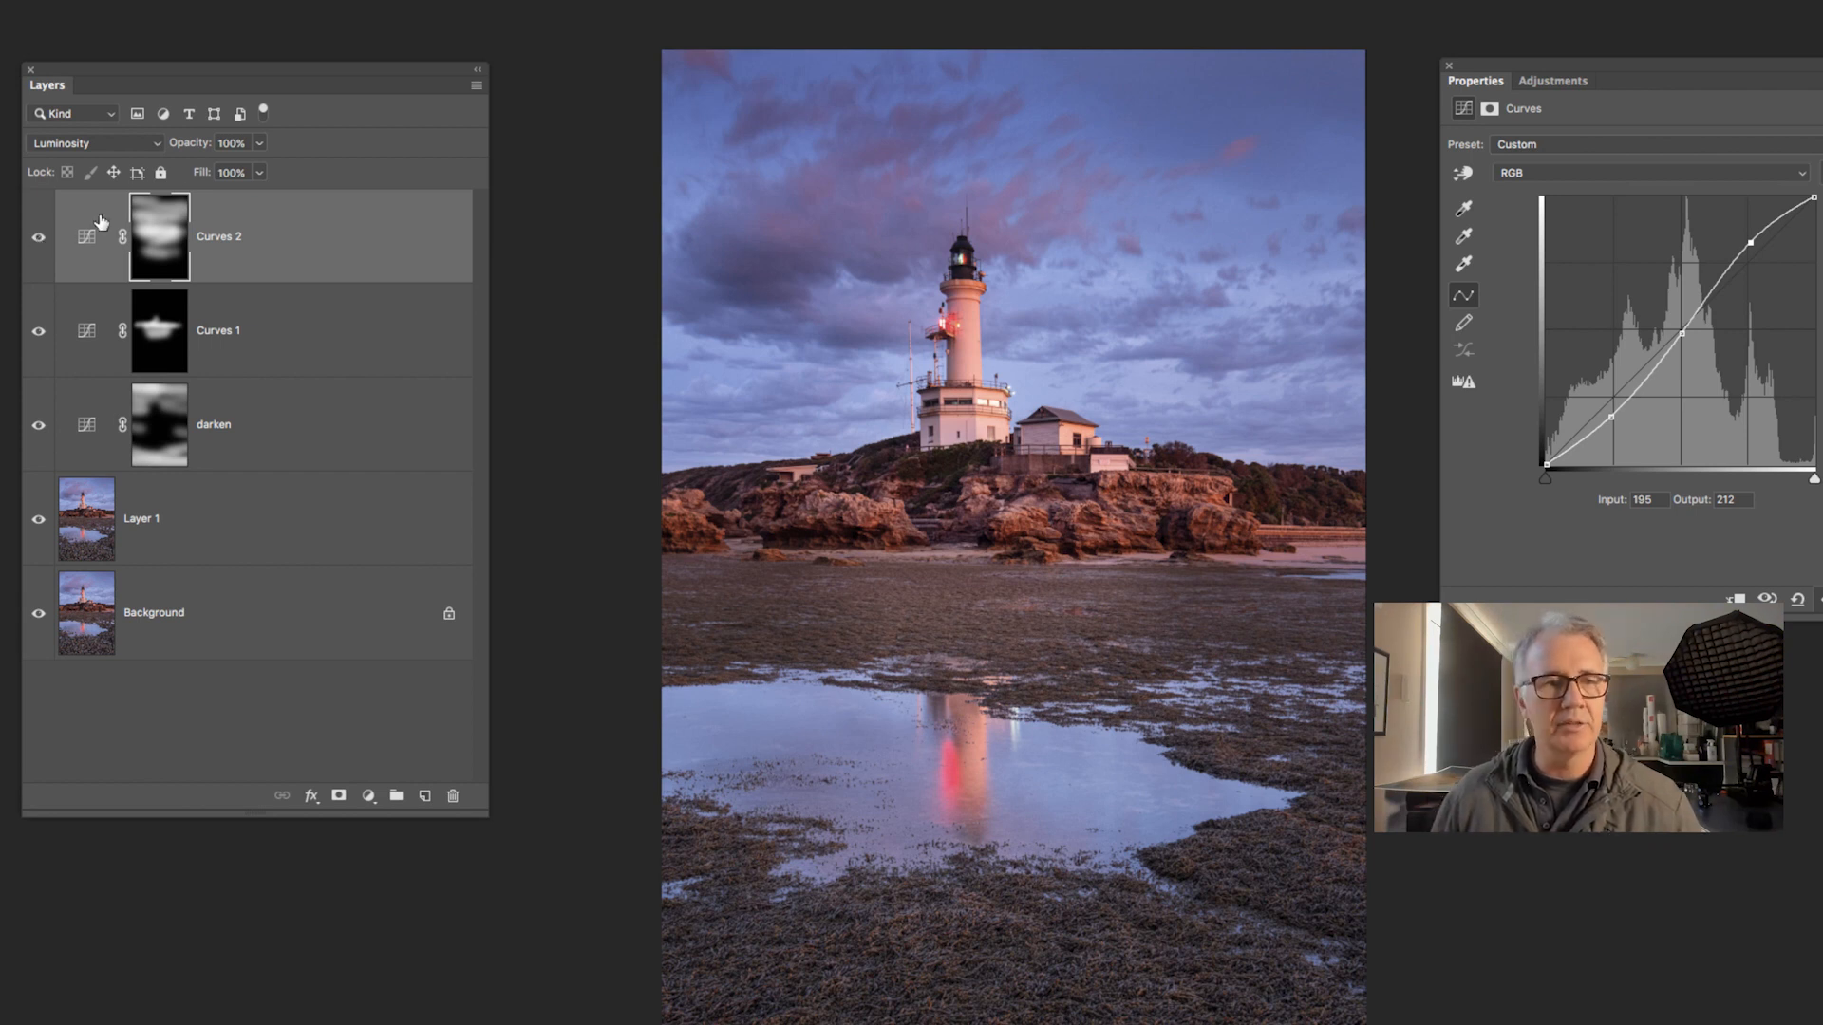
Return the Curves 2 layer to the Normal blend mode and toggle its visibility to compare the effect
left_click(157, 143)
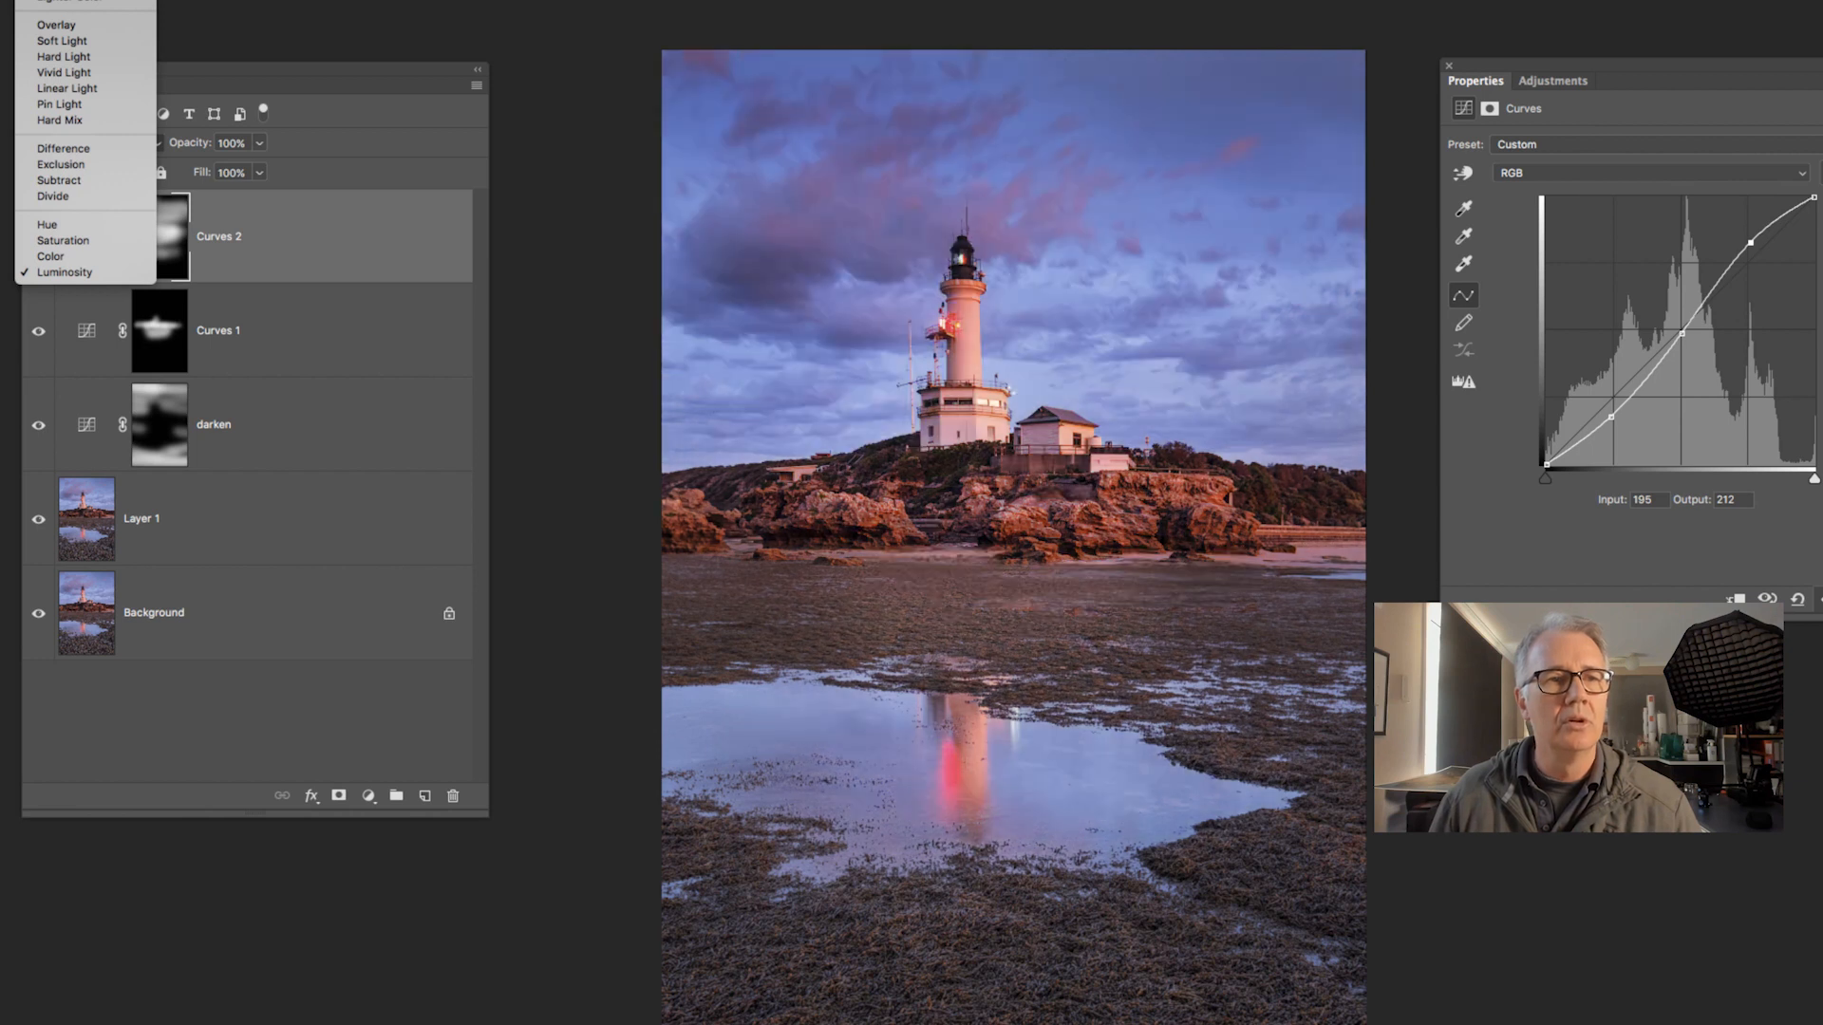
left_click(57, 2)
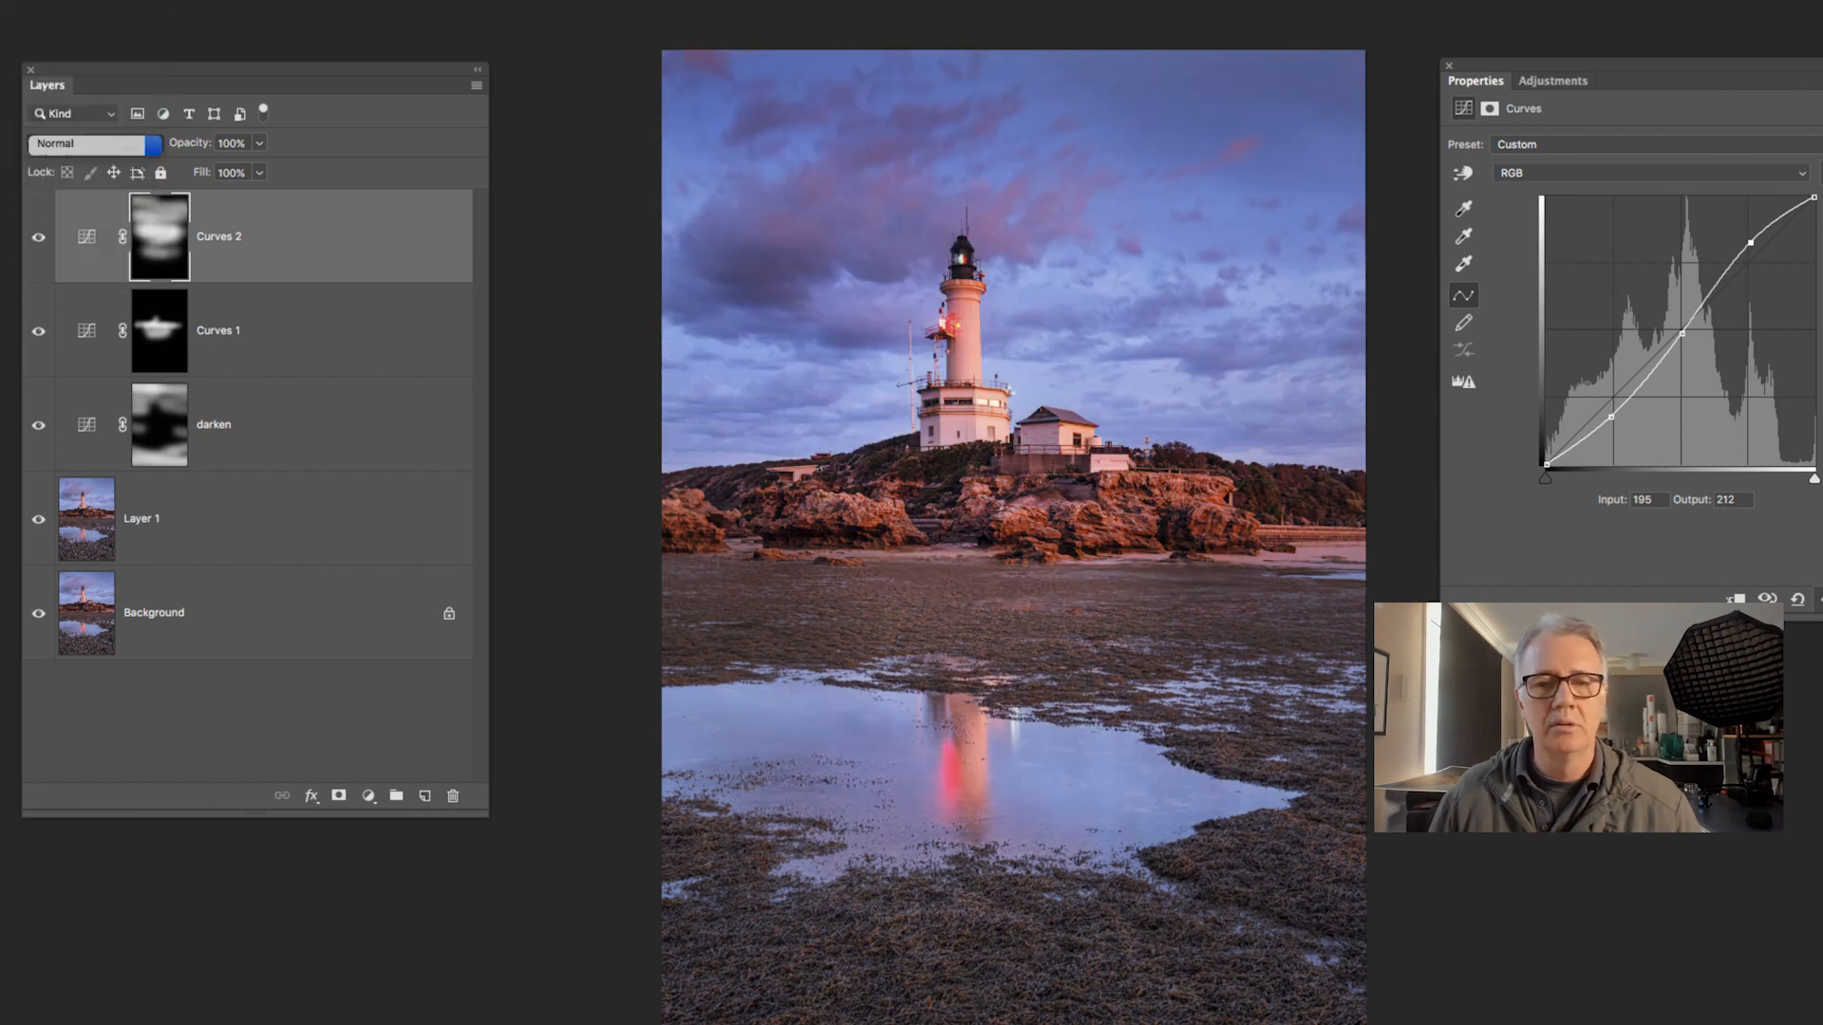
left_click(38, 240)
left_click(38, 241)
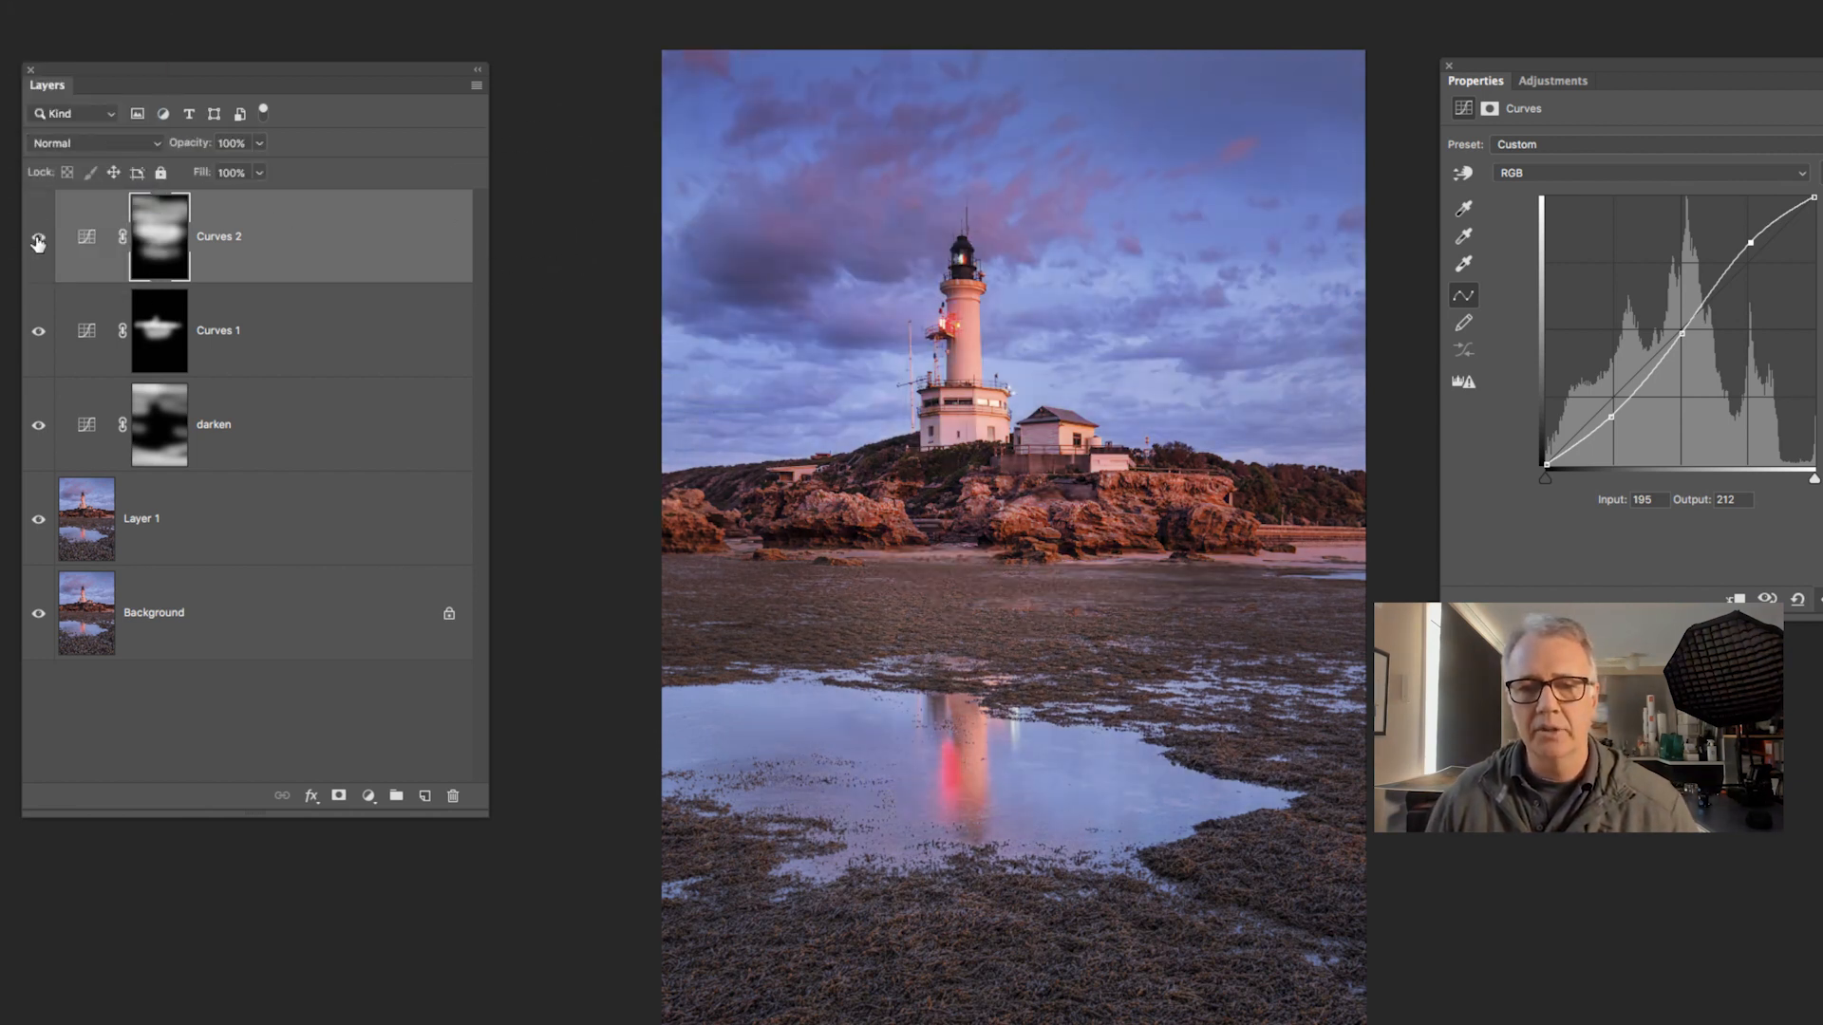
left_click(38, 241)
left_click(38, 243)
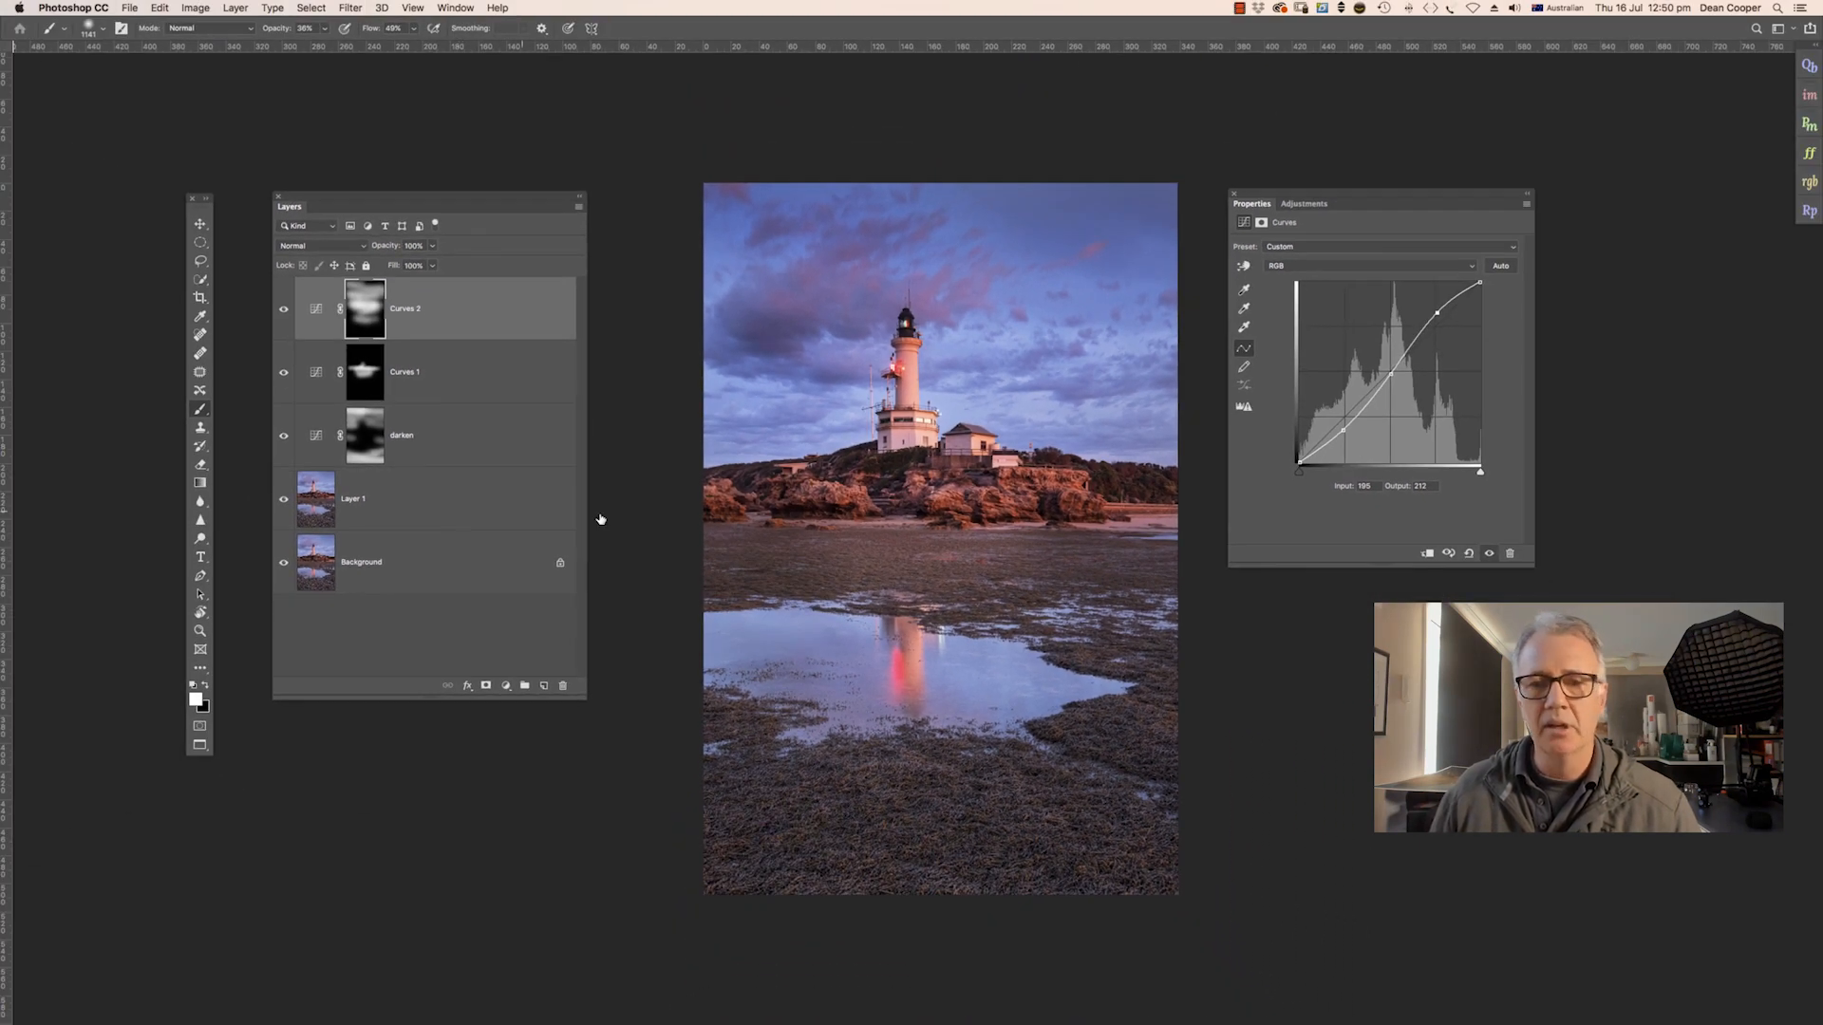
Add a new Curves adjustment layer above Curves 2 for brightening the lighthouse
key("super+equal")
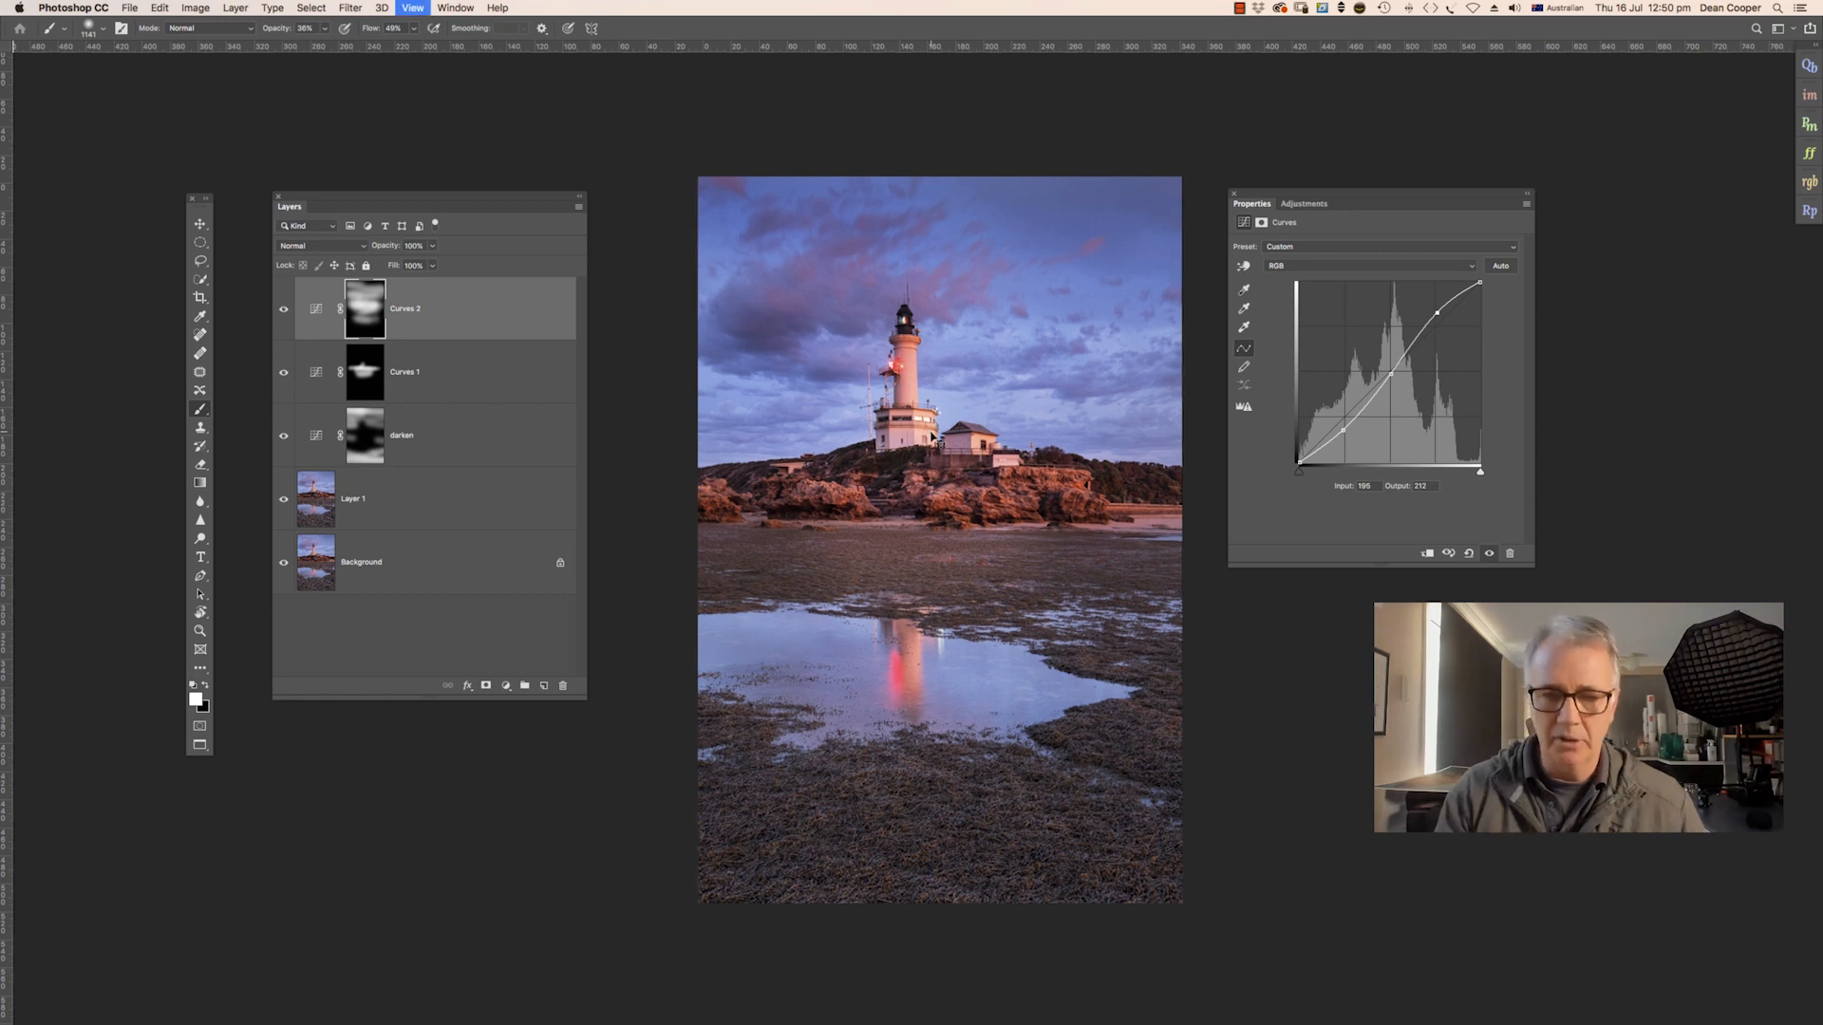
key("super+equal")
key("super+equal")
left_click_drag(920, 450, 949, 662)
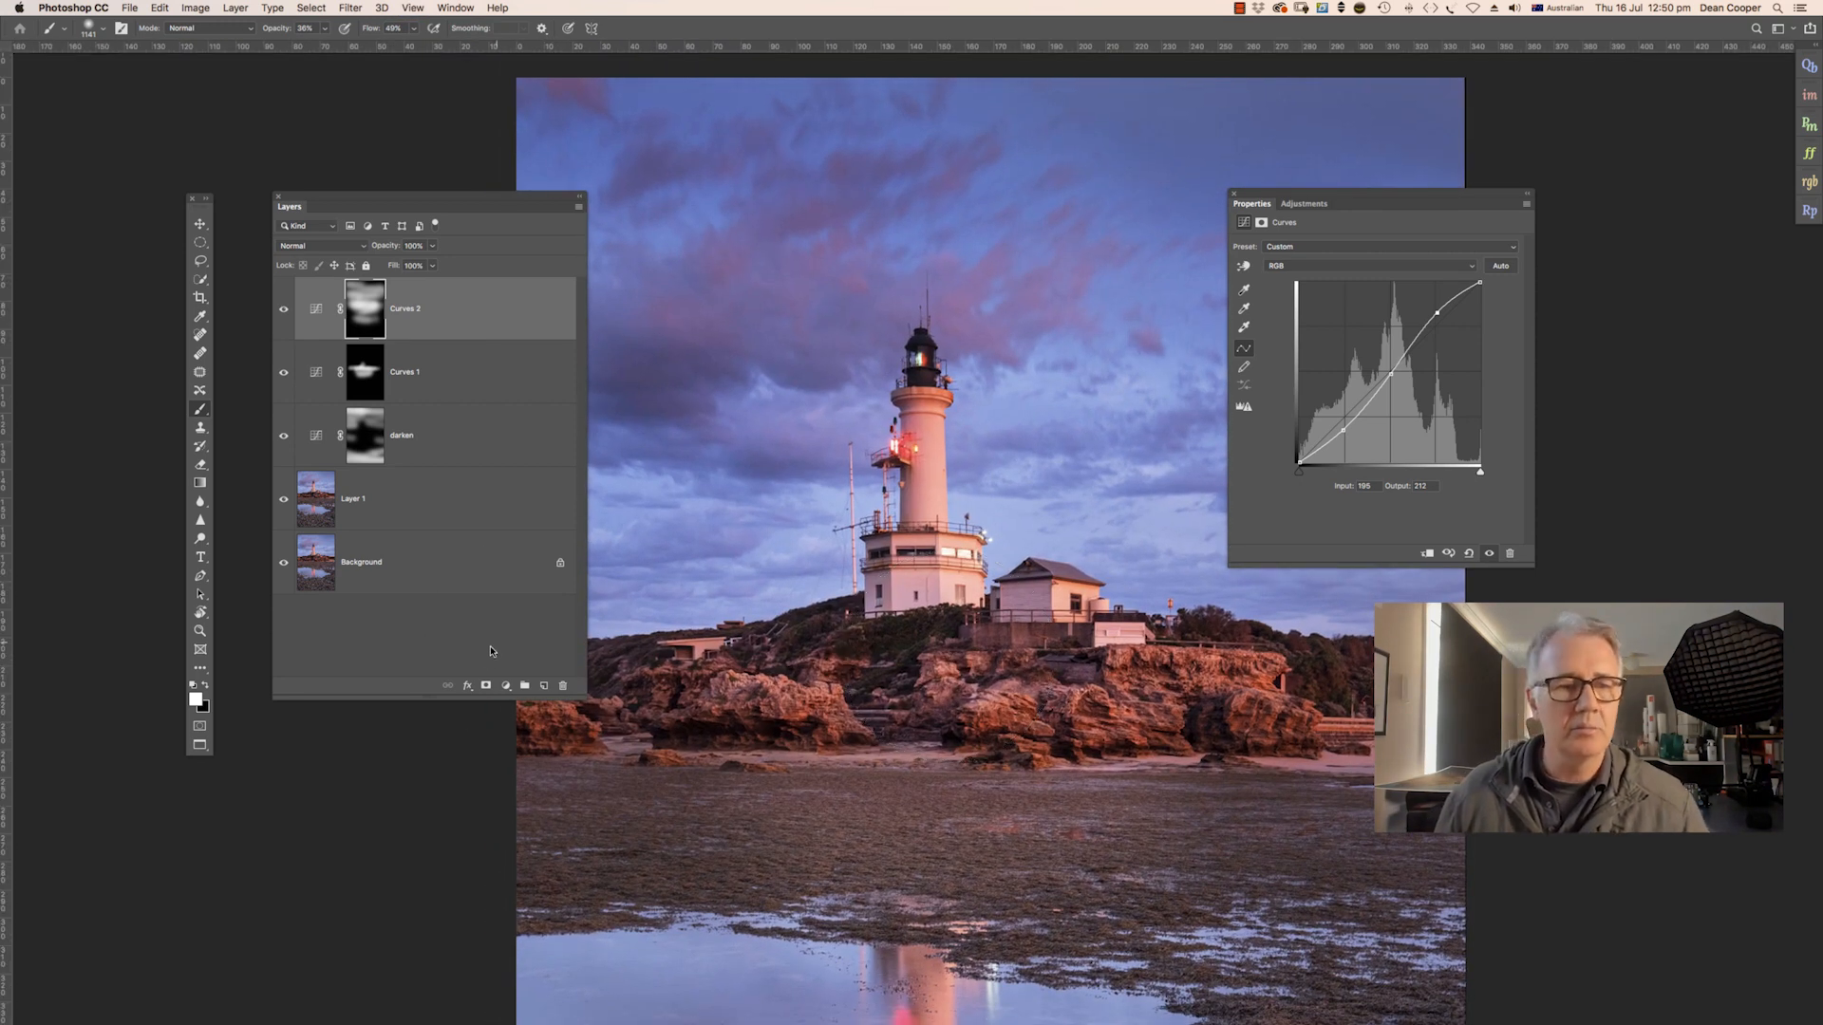
left_click(507, 685)
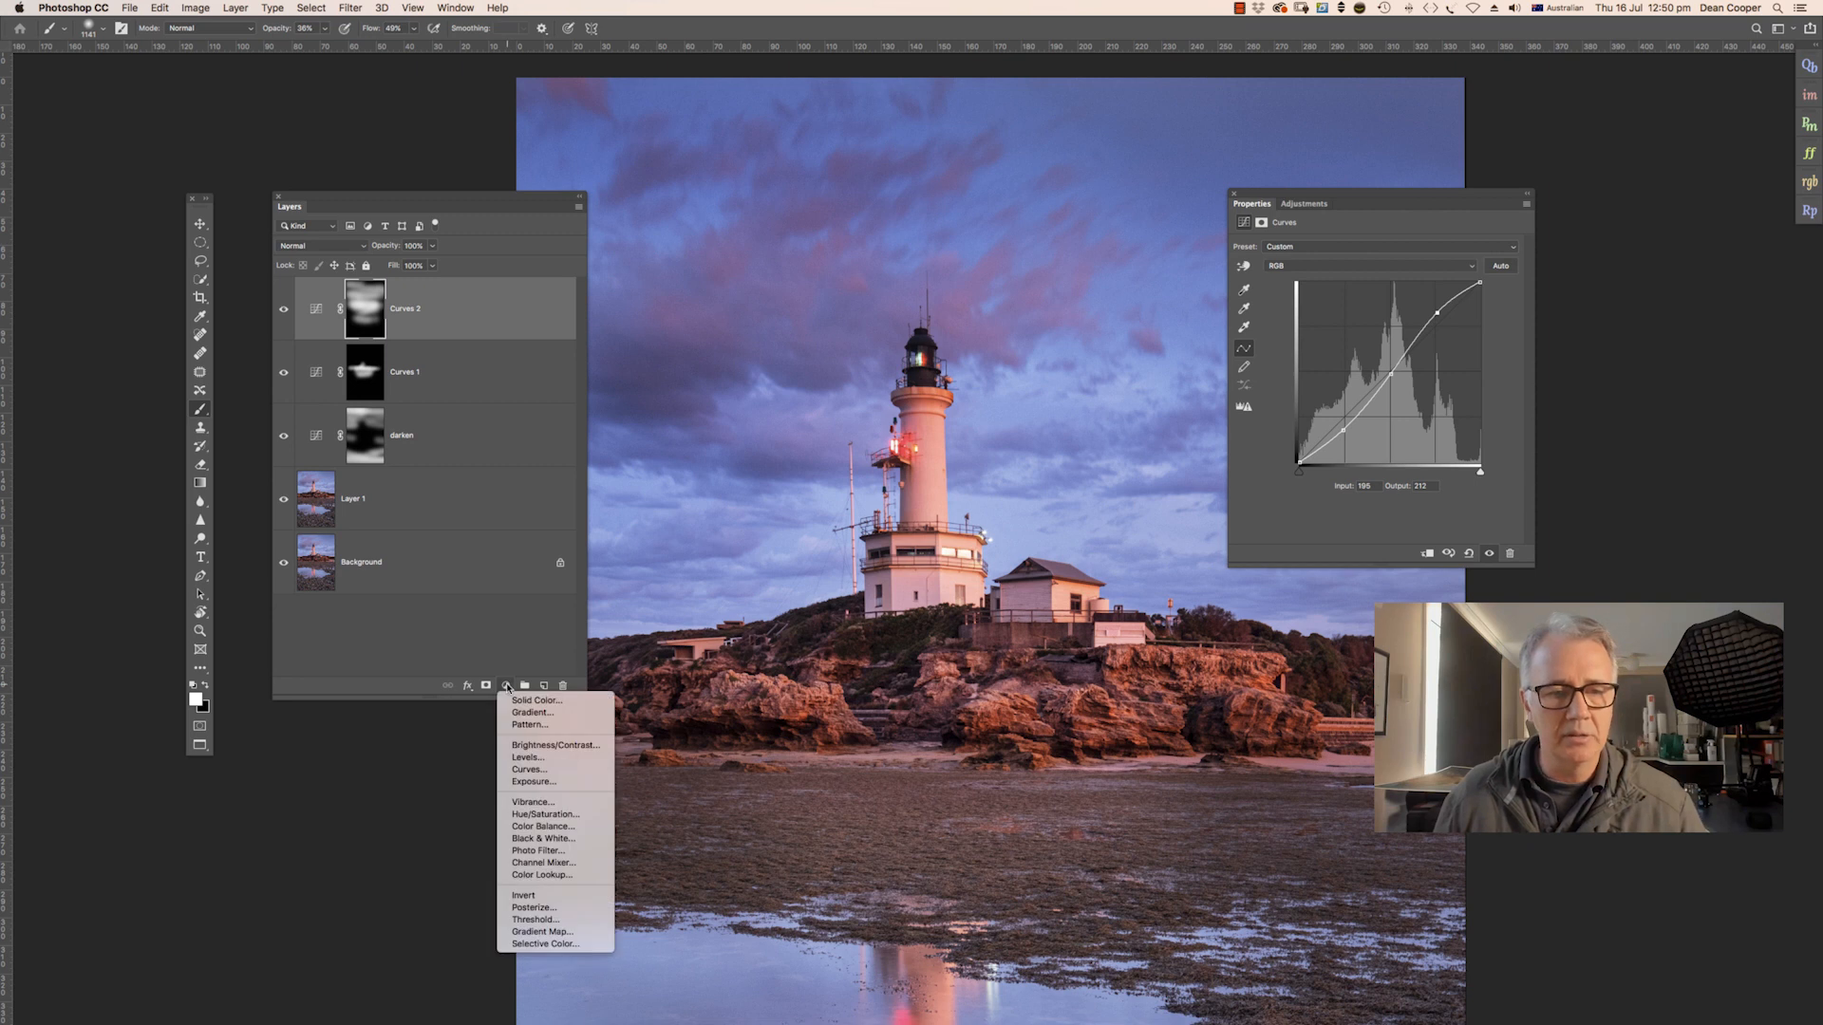
left_click(528, 770)
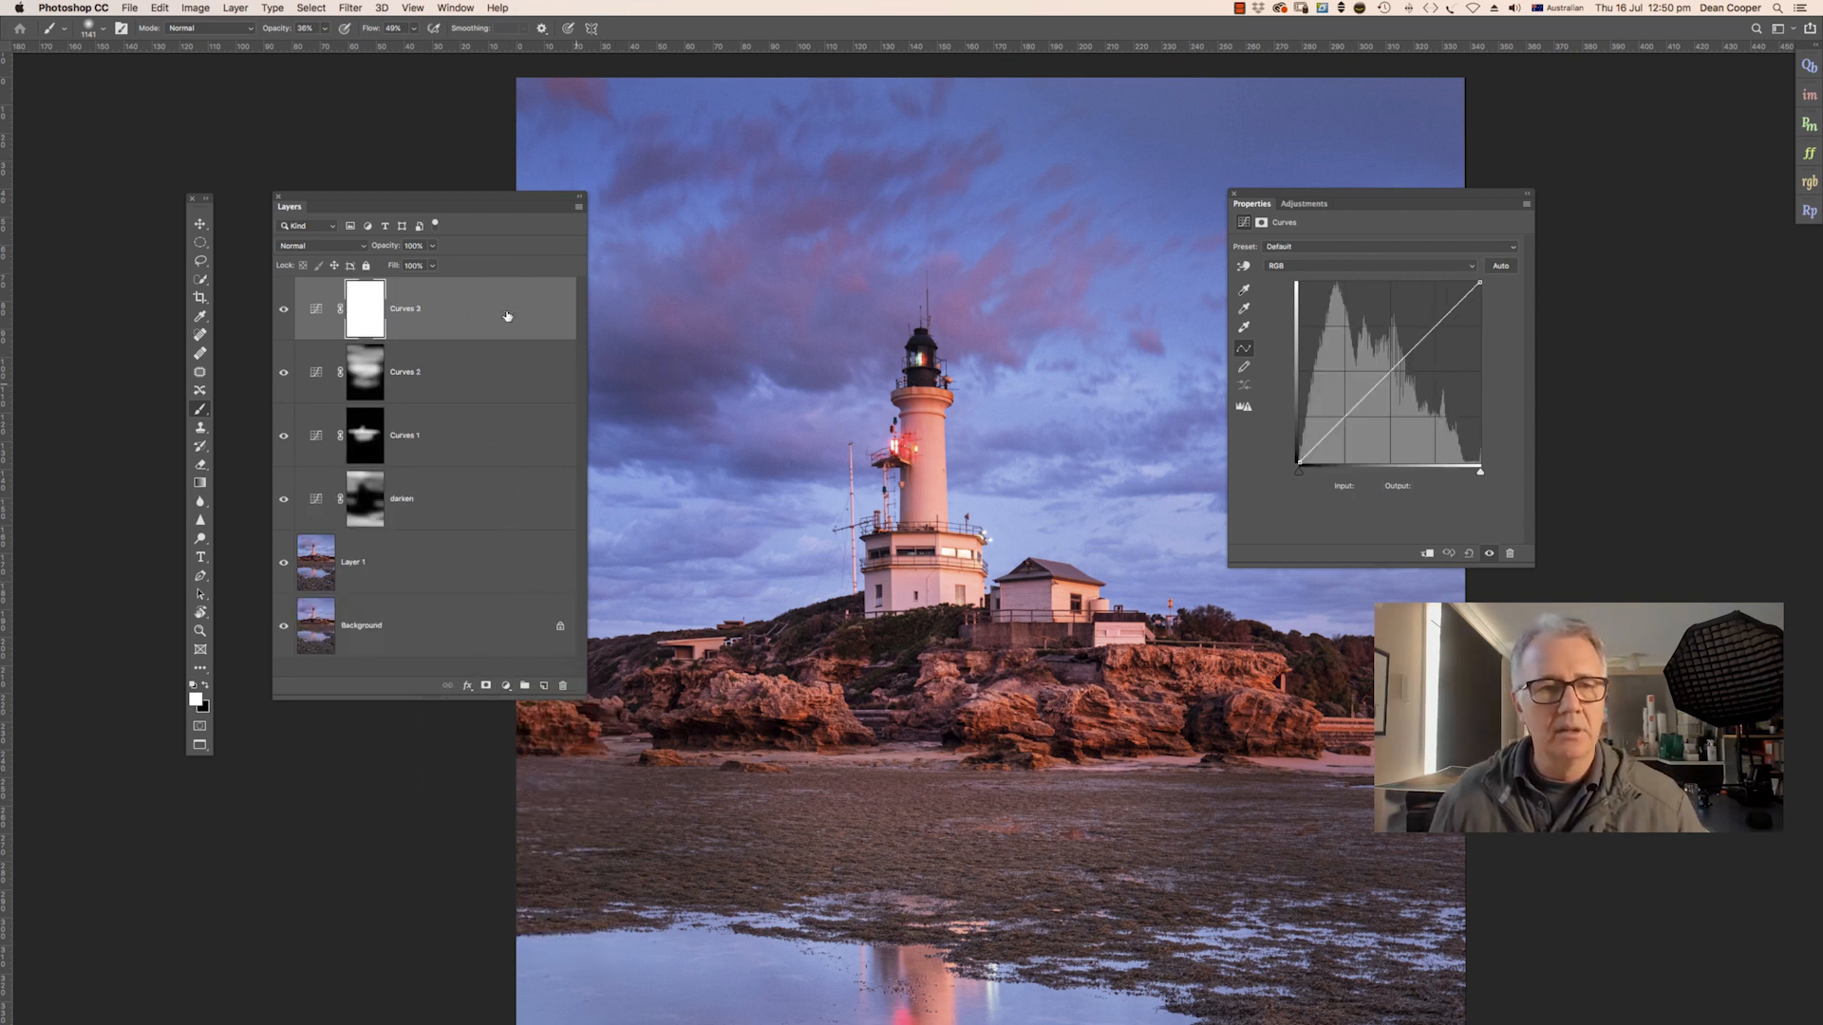
Place curve points for the lighthouse tones and raise highlights, midtones and shadows to brighten, with the shadow point at input 76, output 88
left_click_drag(1368, 198, 1478, 197)
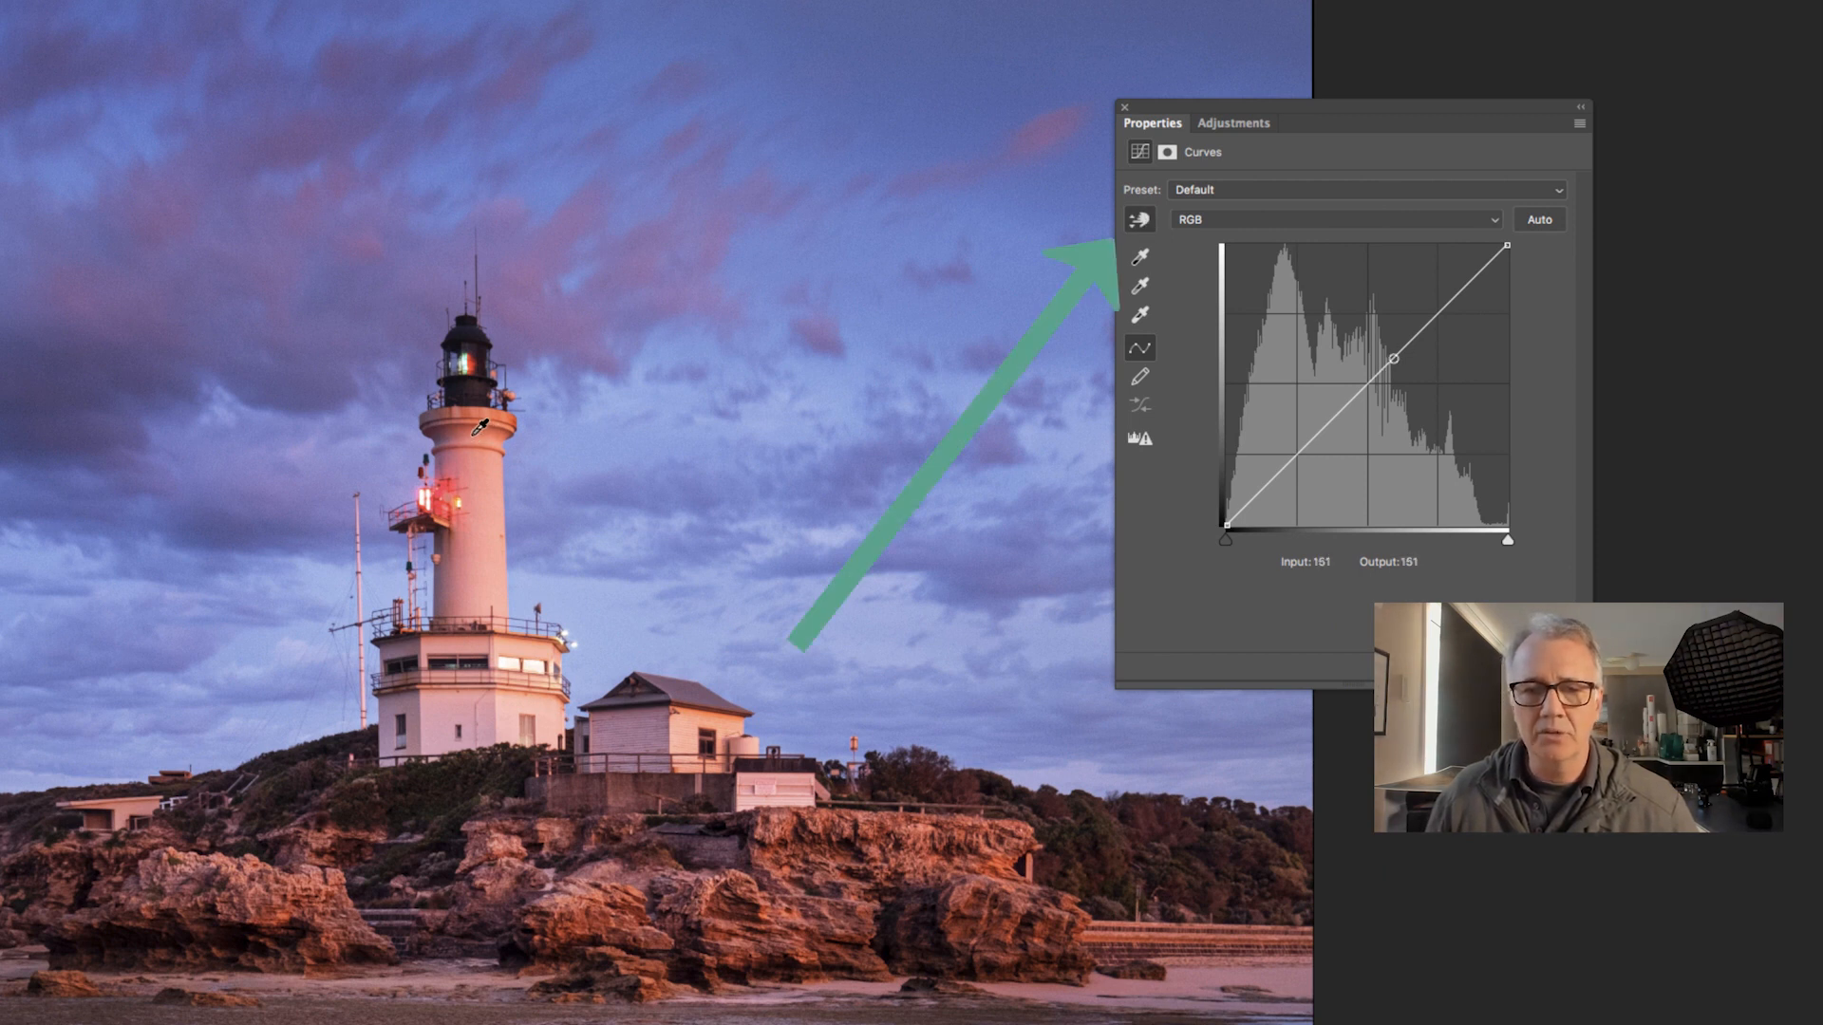
left_click(495, 594)
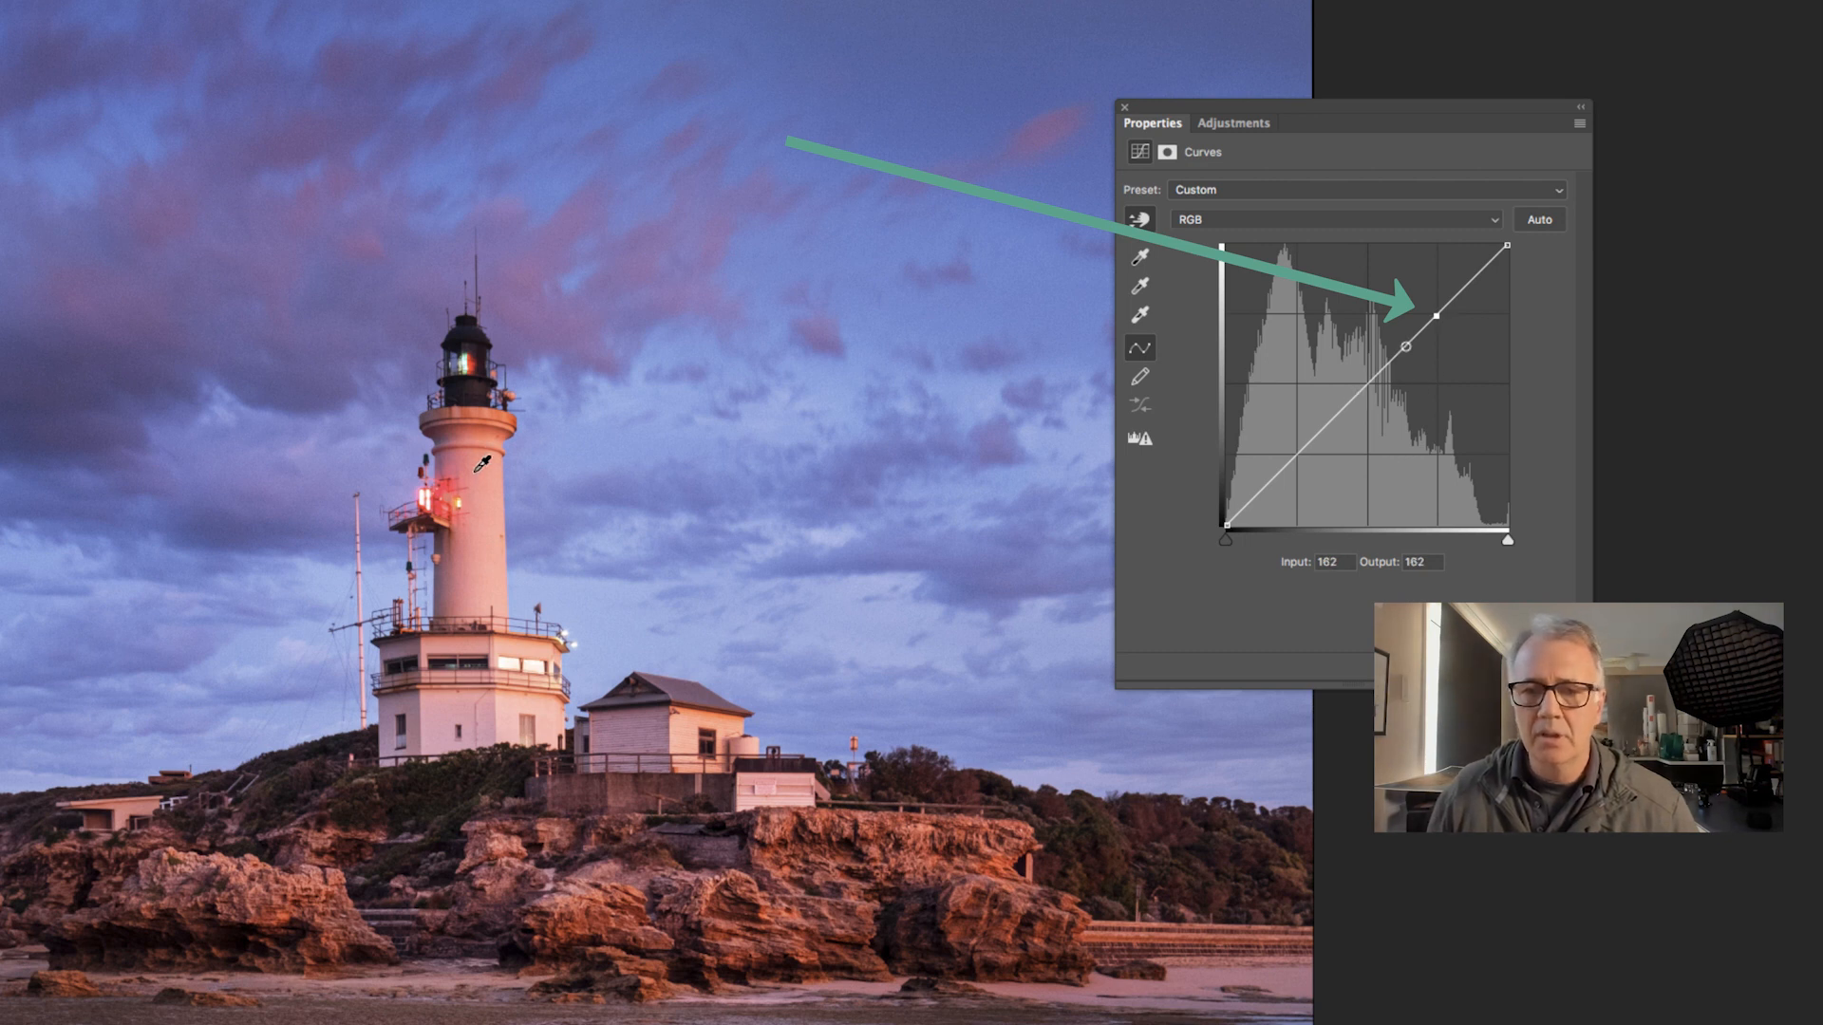
left_click(459, 421, "super")
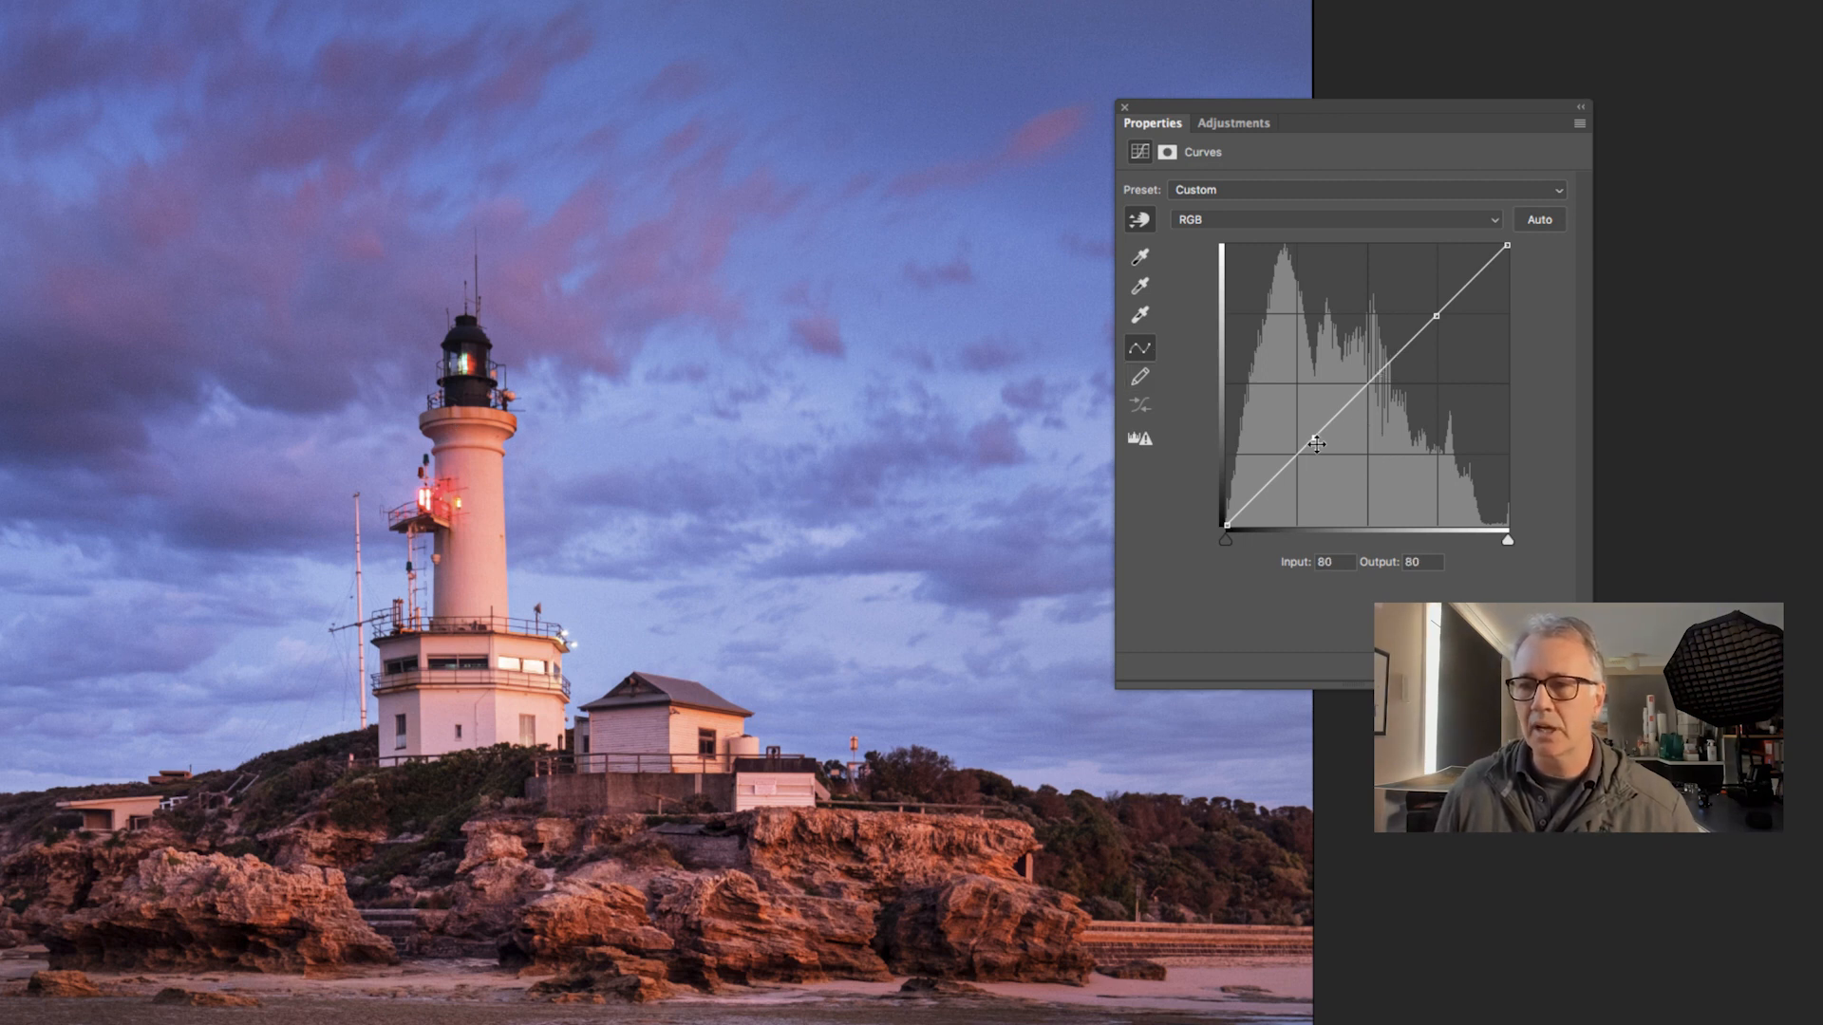
left_click_drag(1437, 316, 1429, 308)
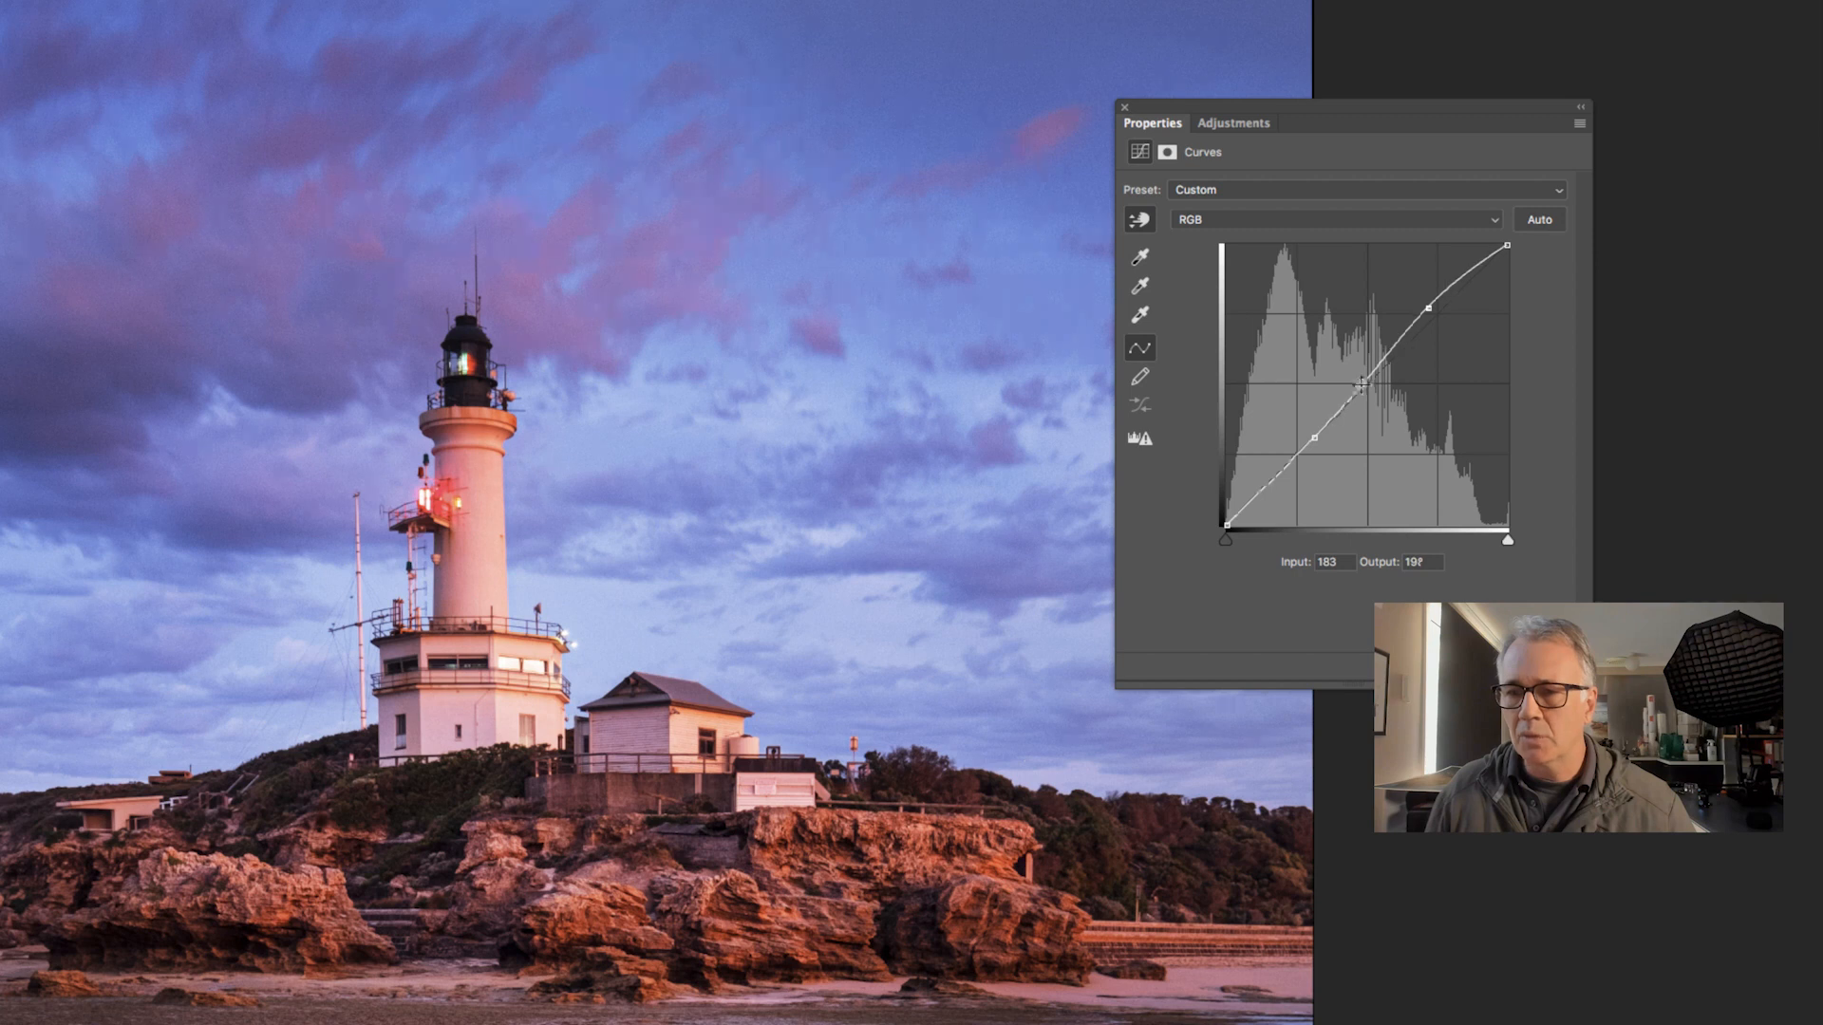
left_click_drag(1362, 385, 1354, 378)
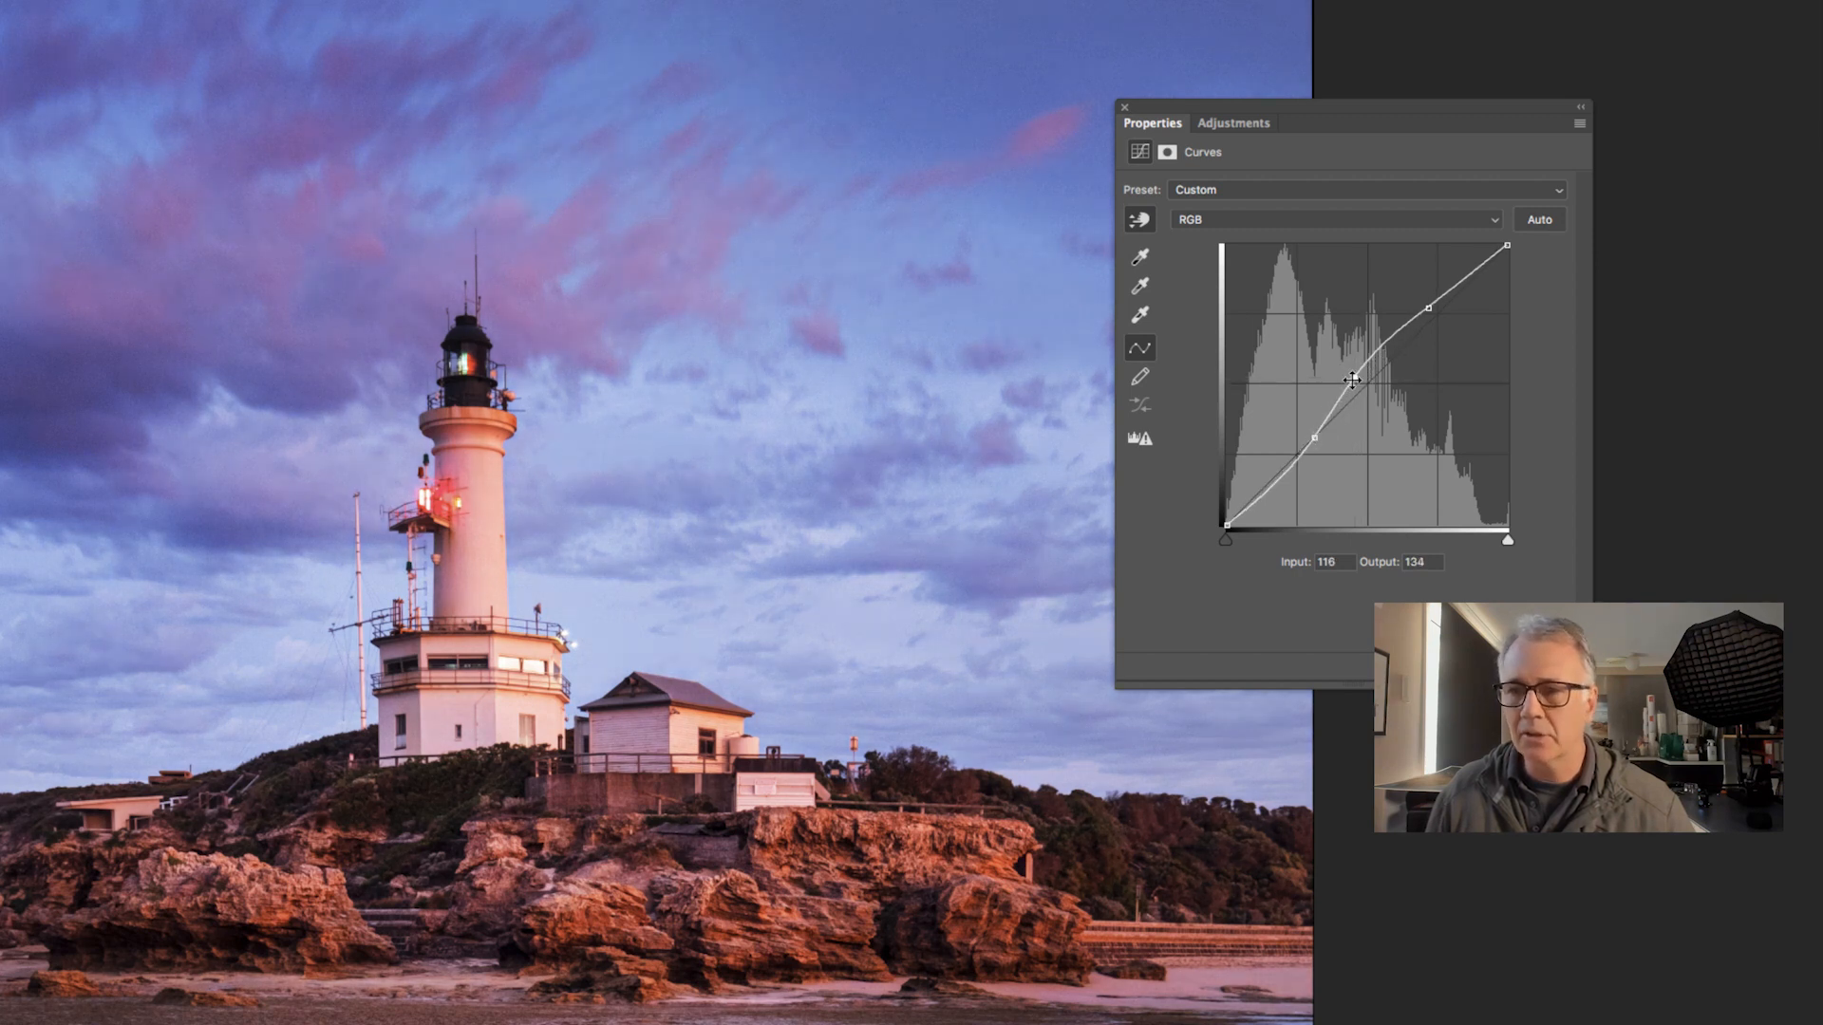
left_click_drag(1356, 380, 1365, 368)
left_click_drag(1317, 438, 1311, 430)
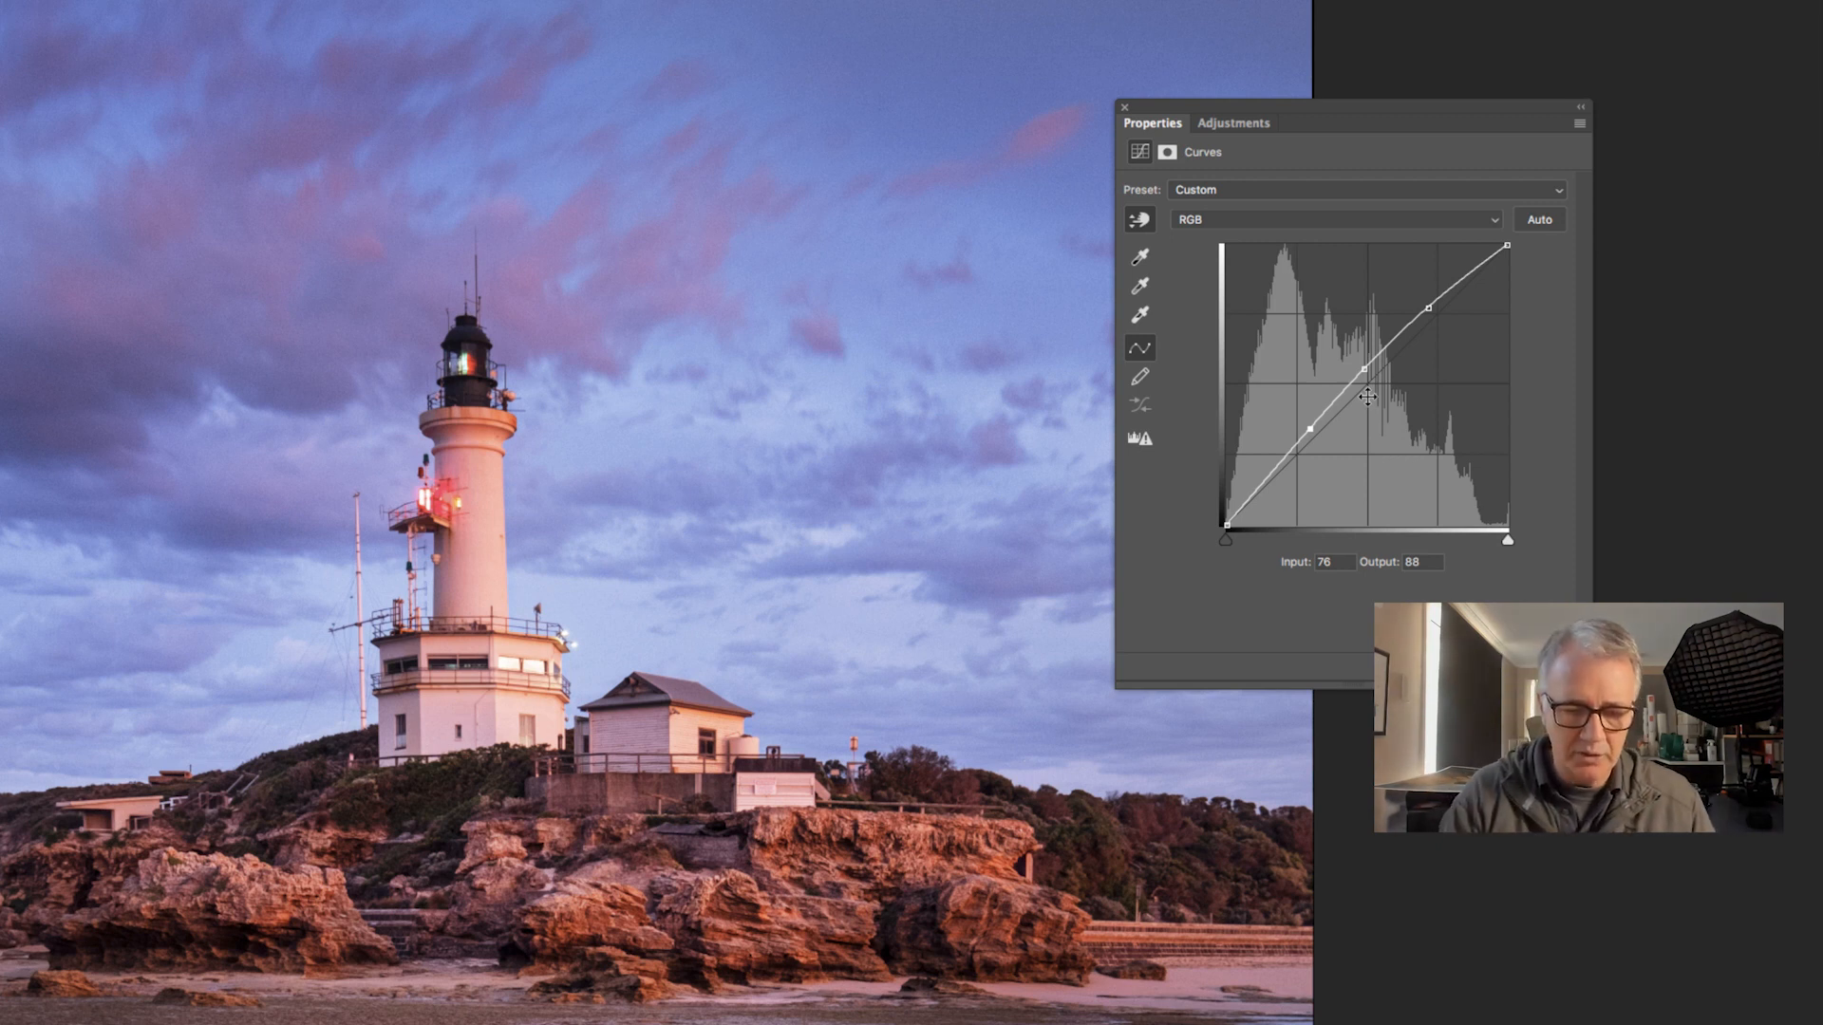
Invert the Curves 3 mask to black and paint white over the lighthouse tower with the brush reduced to 141 px
key("super+comma")
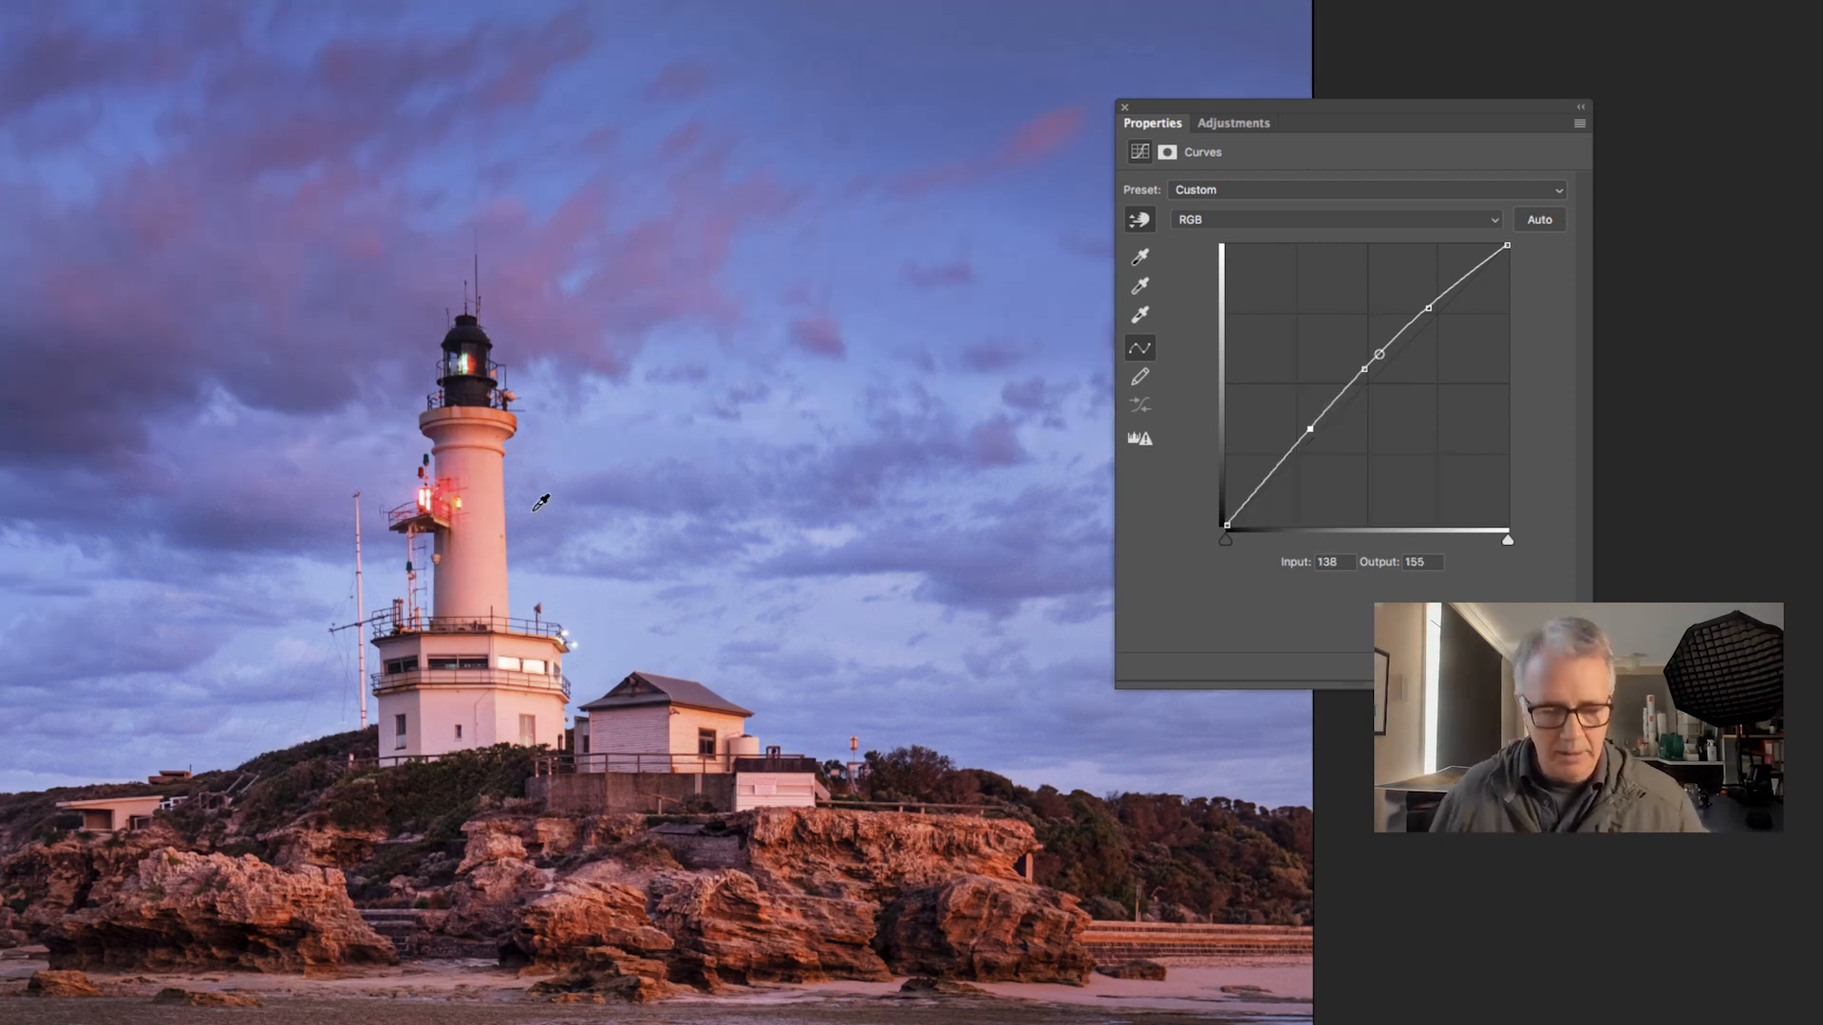
key("b")
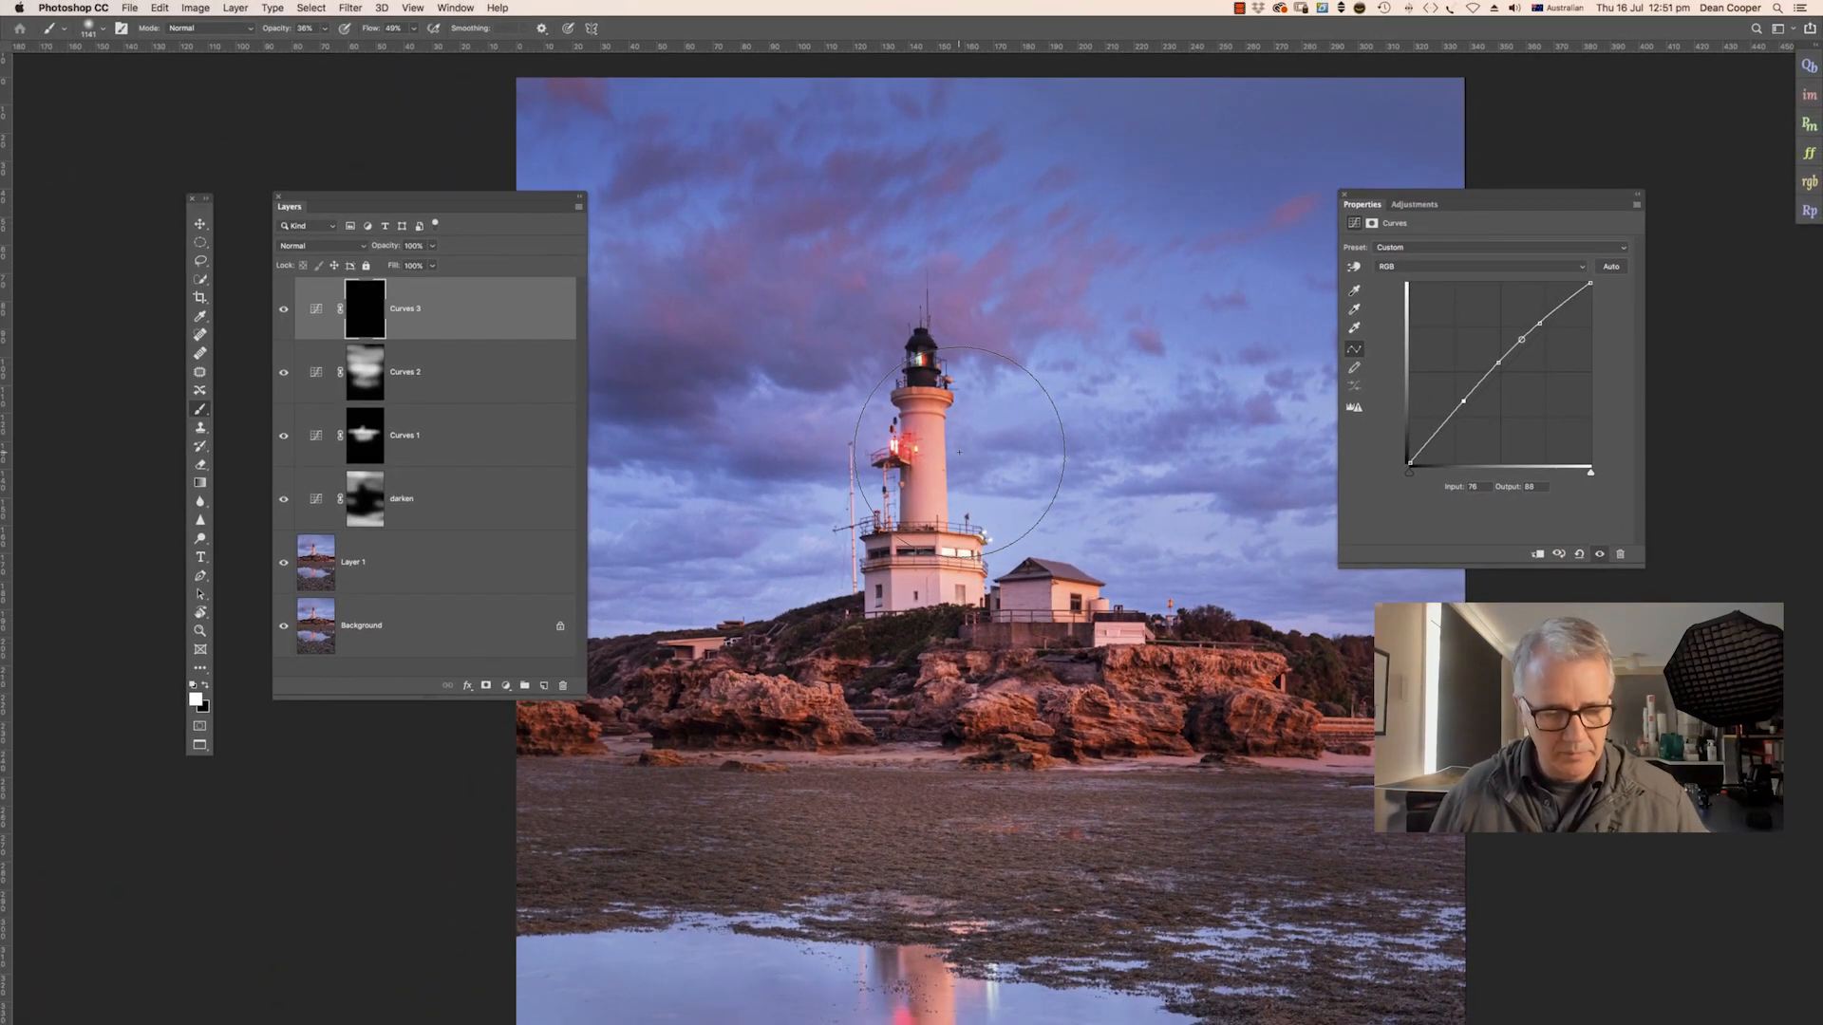
left_click_drag(1026, 447, 919, 454)
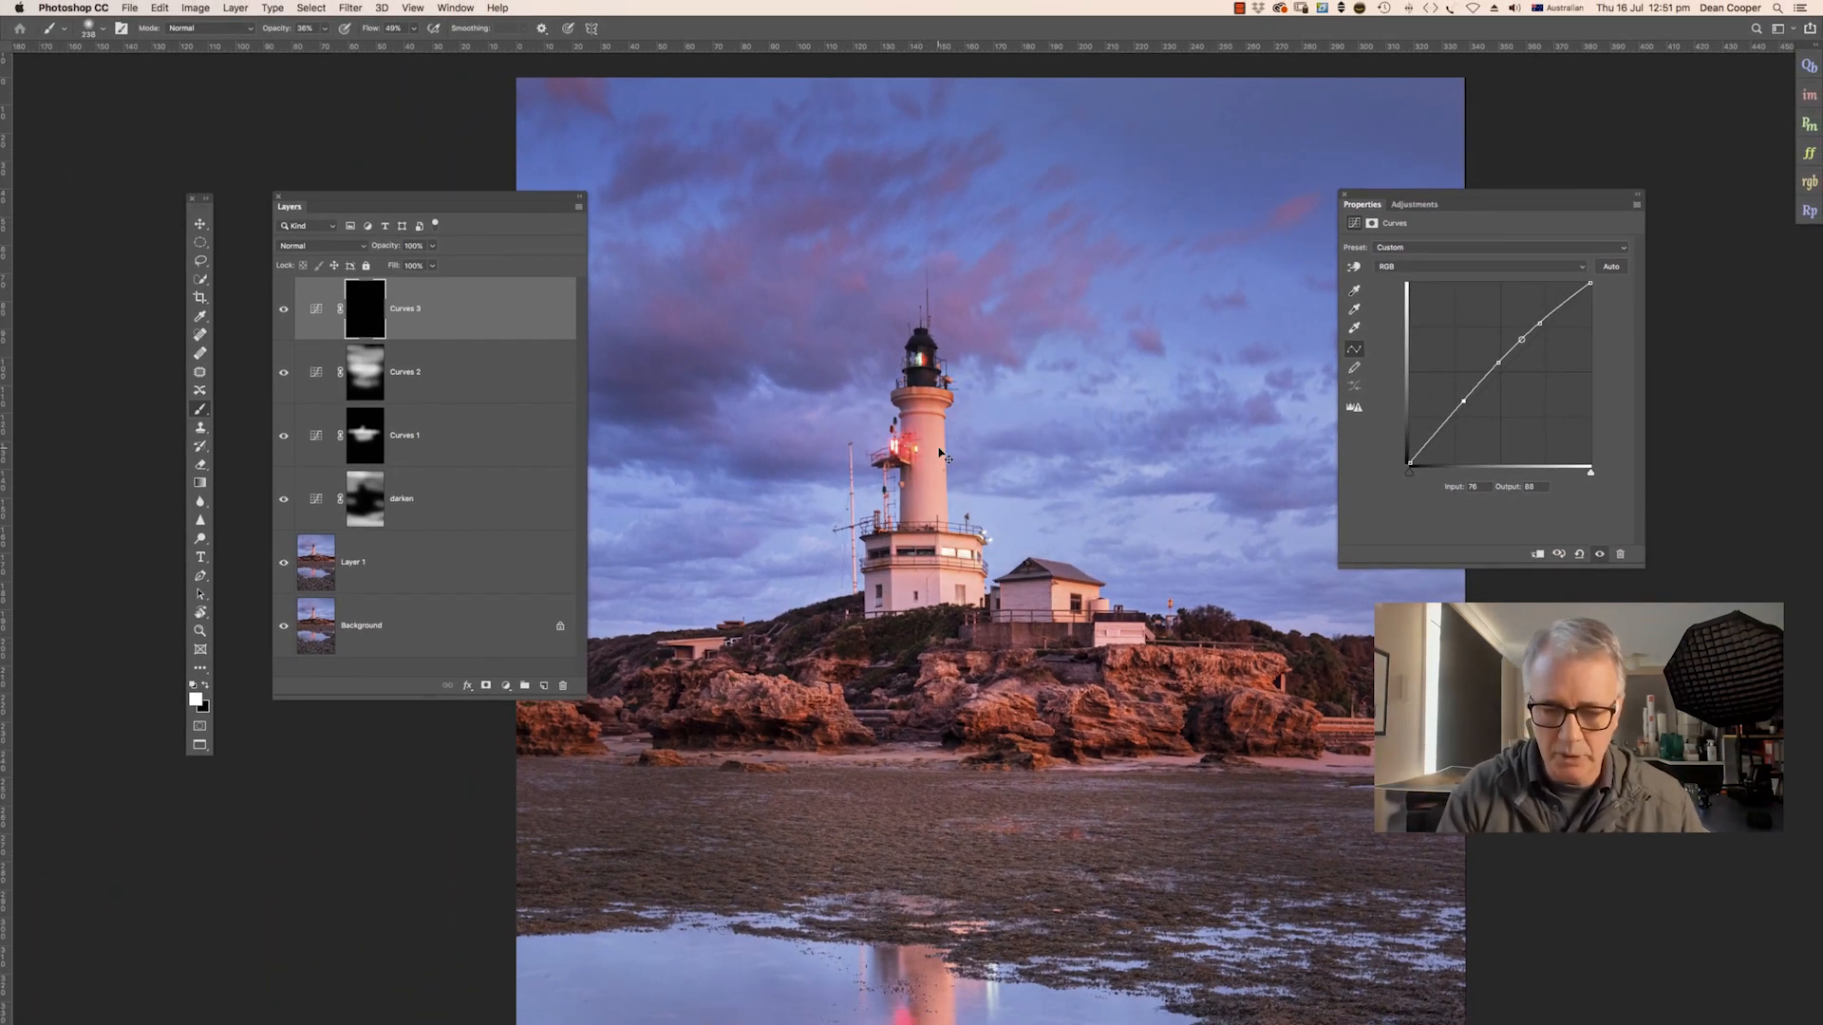
key("super+equal")
key("super+equal")
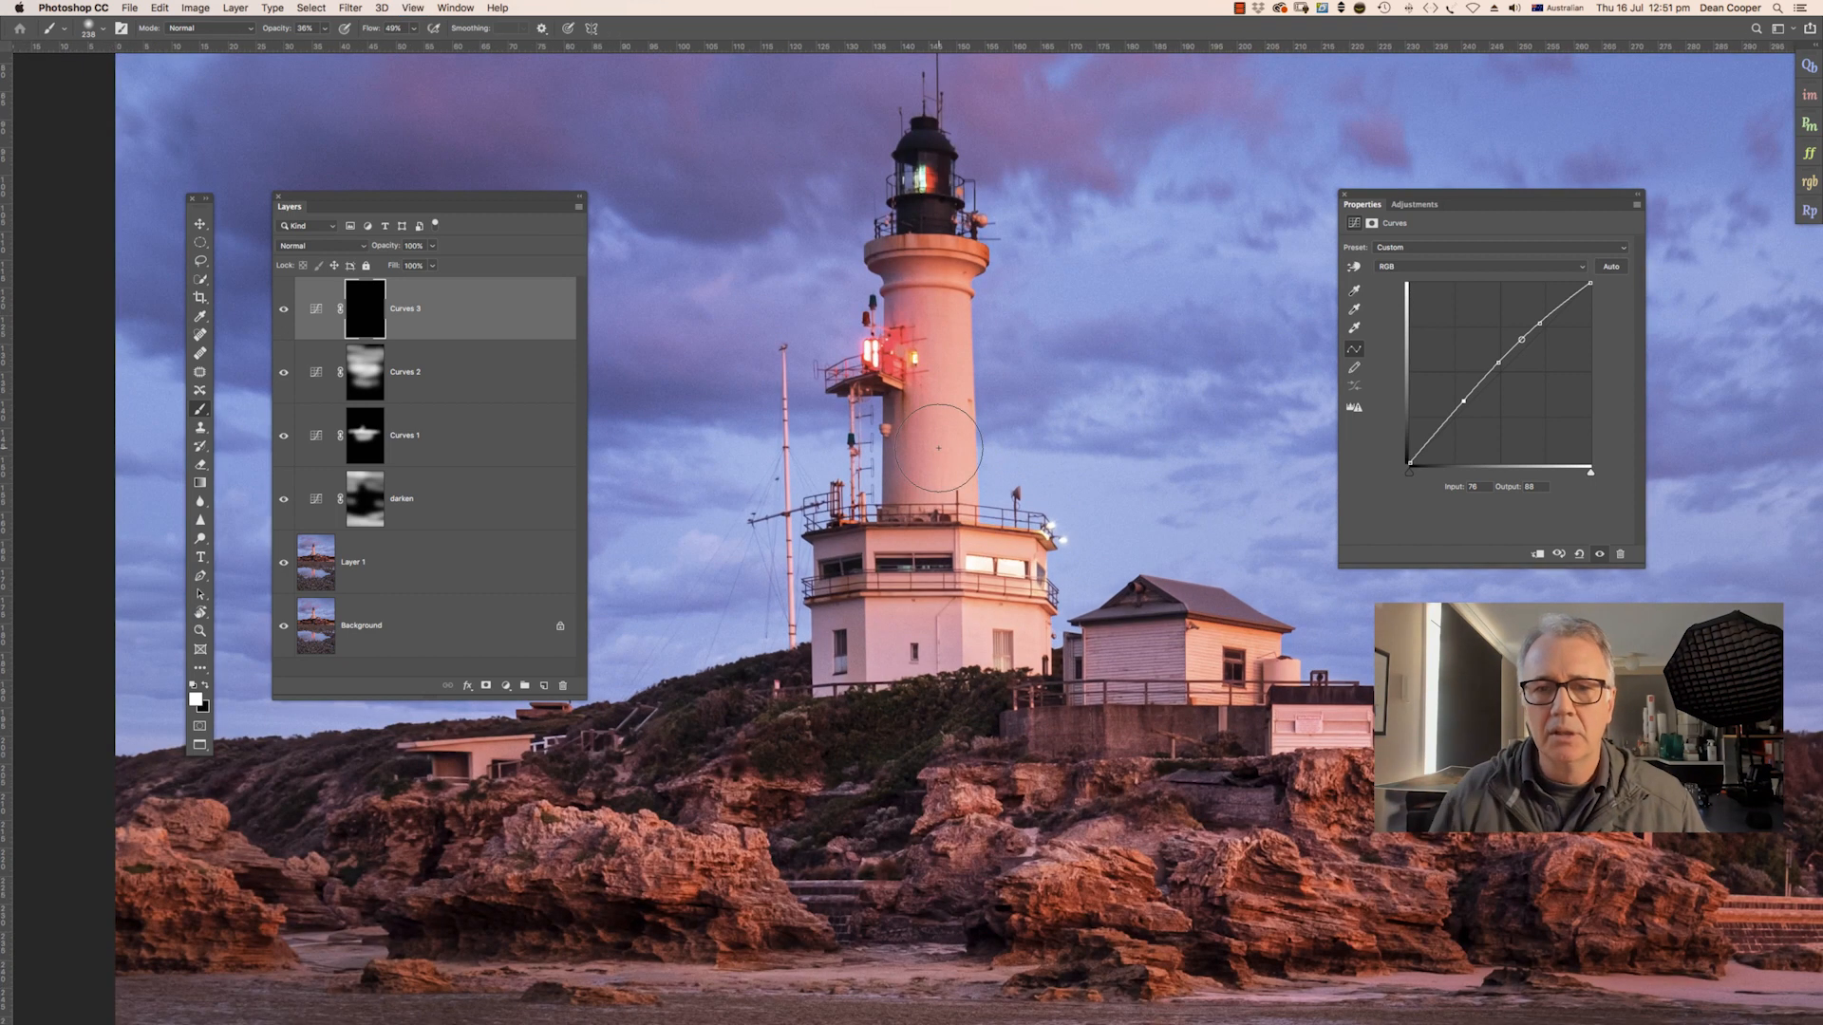
left_click_drag(947, 437, 915, 427)
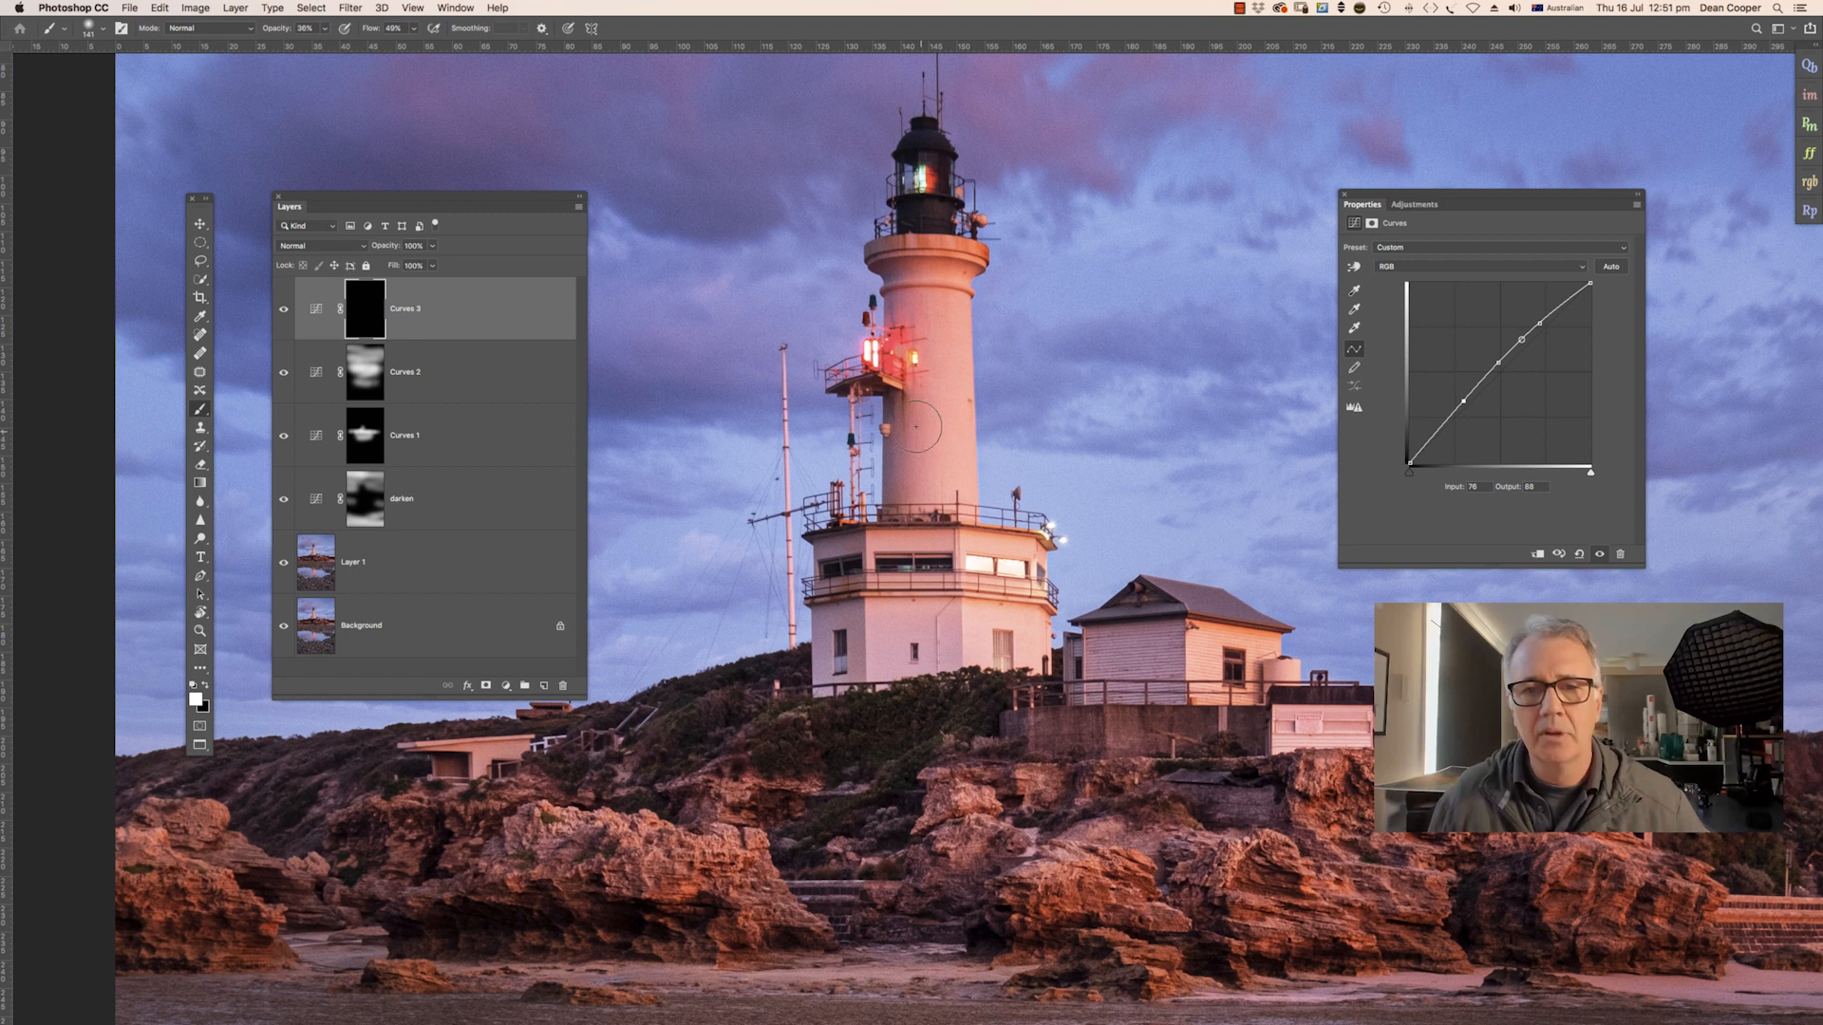
mouse_move(929, 307)
left_mouse_down()
mouse_move(898, 262)
mouse_move(949, 263)
mouse_move(894, 258)
mouse_move(957, 264)
mouse_move(891, 260)
mouse_move(963, 260)
left_mouse_up()
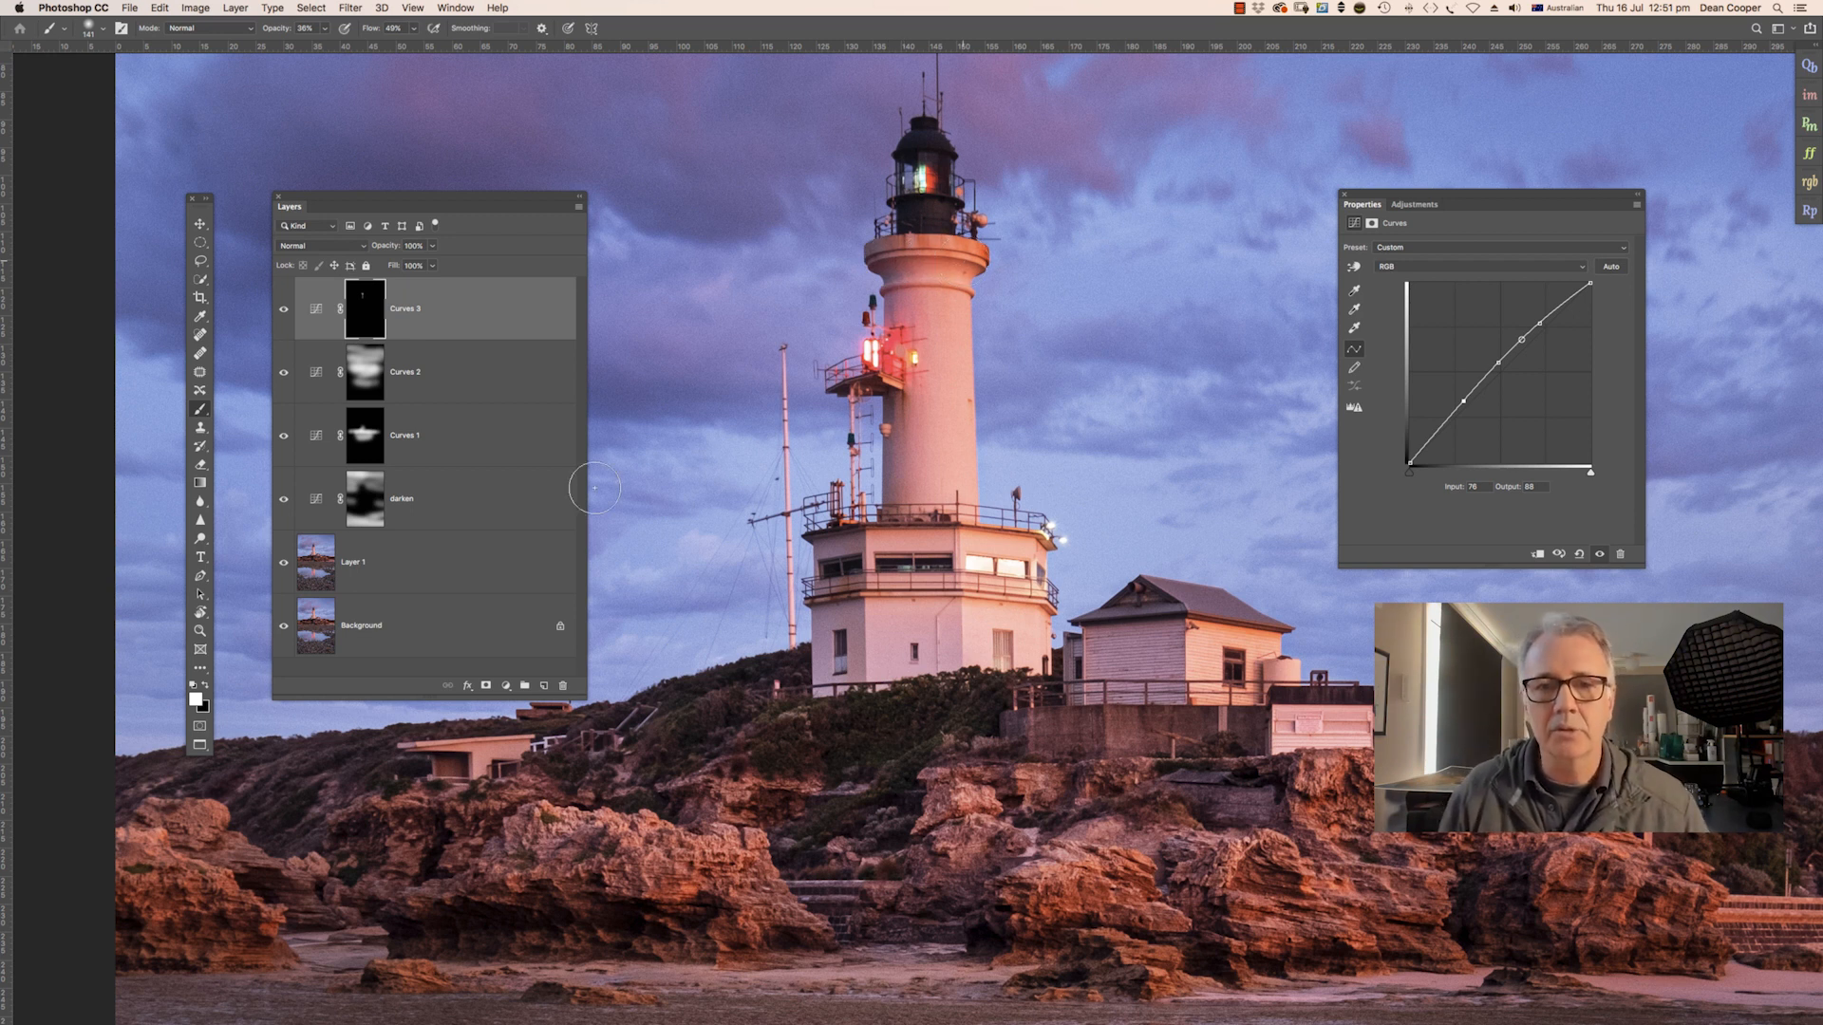
mouse_move(906, 250)
left_mouse_down()
mouse_move(925, 269)
mouse_move(889, 255)
mouse_move(966, 258)
mouse_move(889, 257)
mouse_move(923, 350)
mouse_move(915, 467)
mouse_move(936, 356)
mouse_move(915, 296)
left_mouse_up()
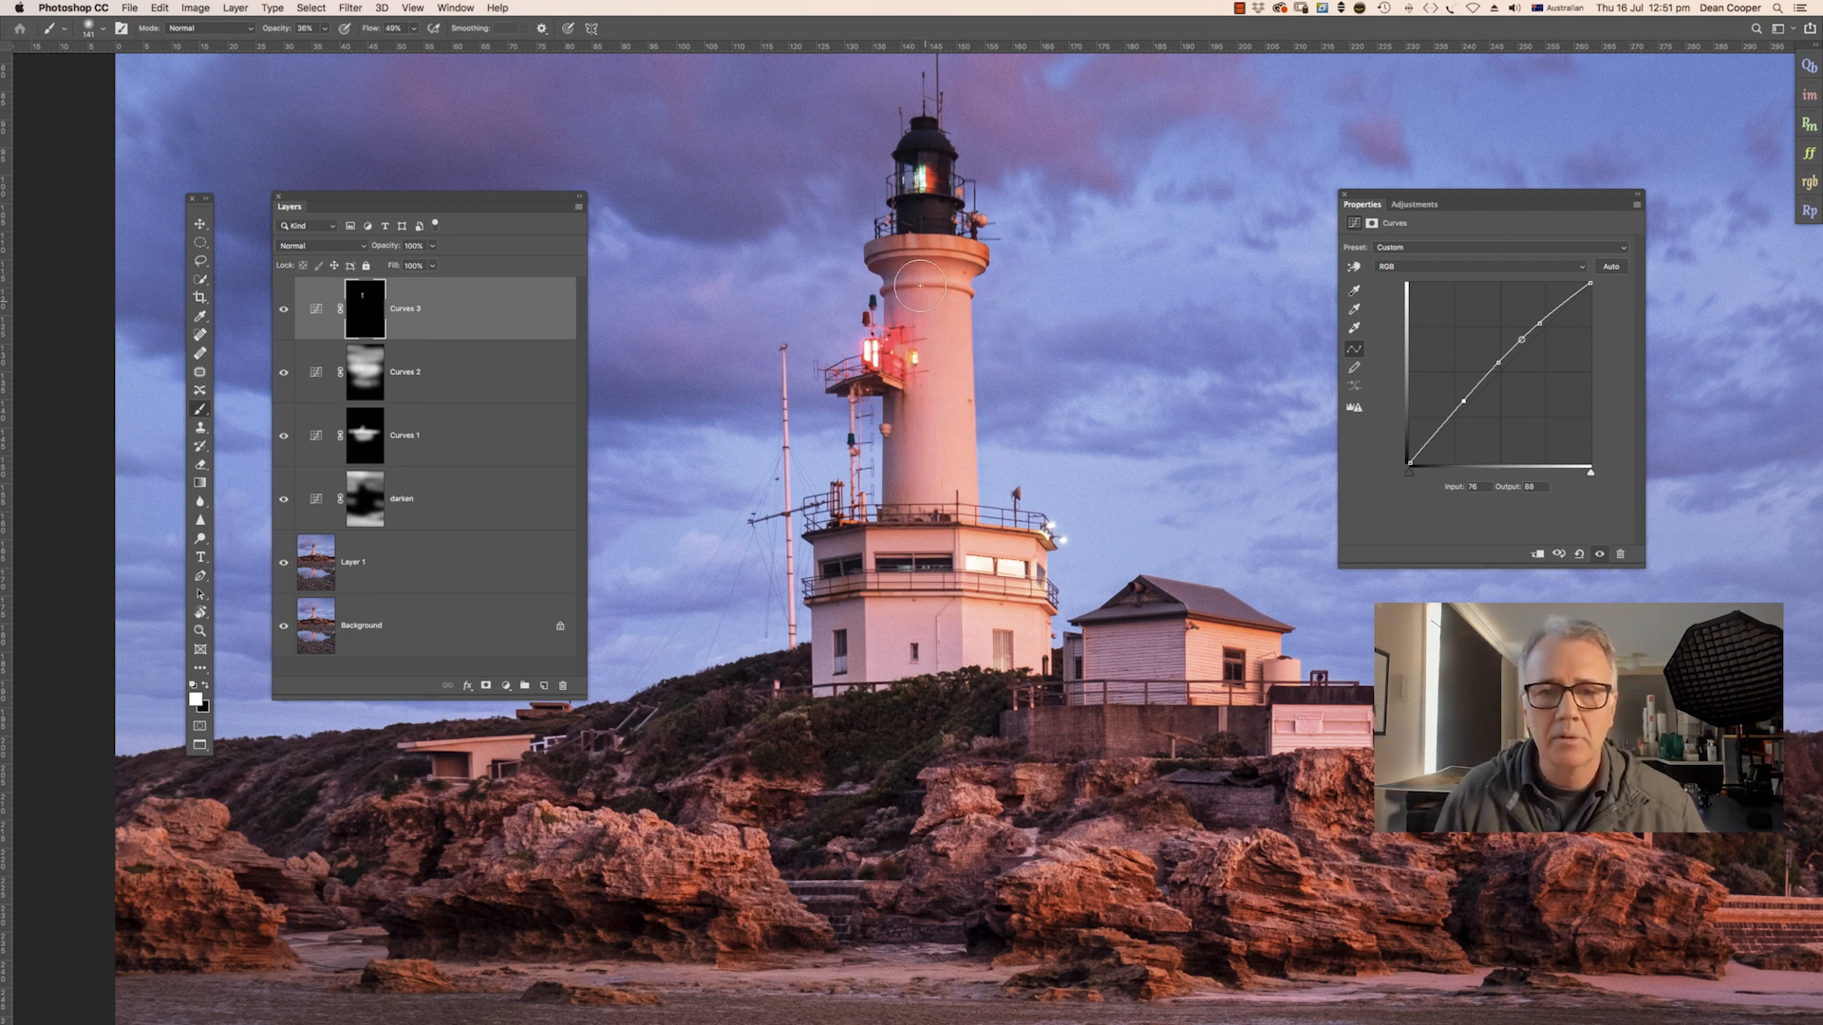
left_click_drag(923, 519, 916, 370)
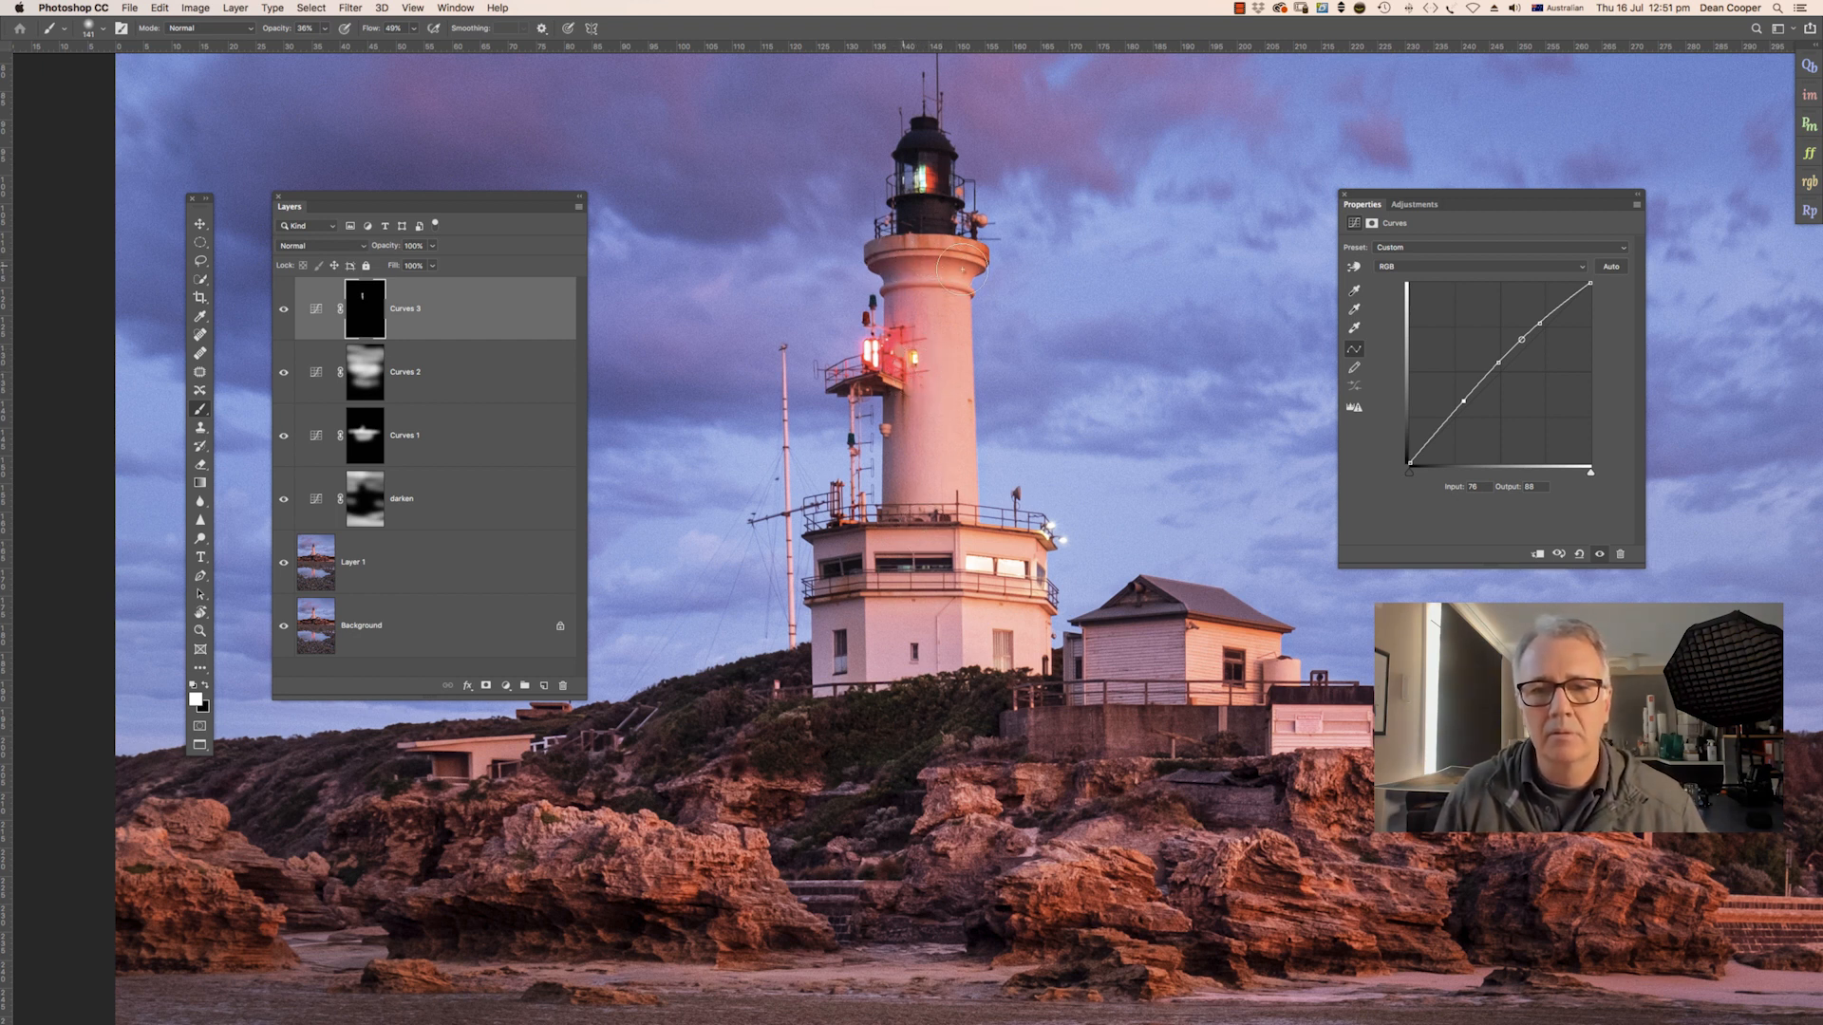
Toggle Curves 3 for comparison, adjust the brush size, and paint white on its mask over the small house and lighthouse tower
left_click(283, 310)
left_click(282, 311)
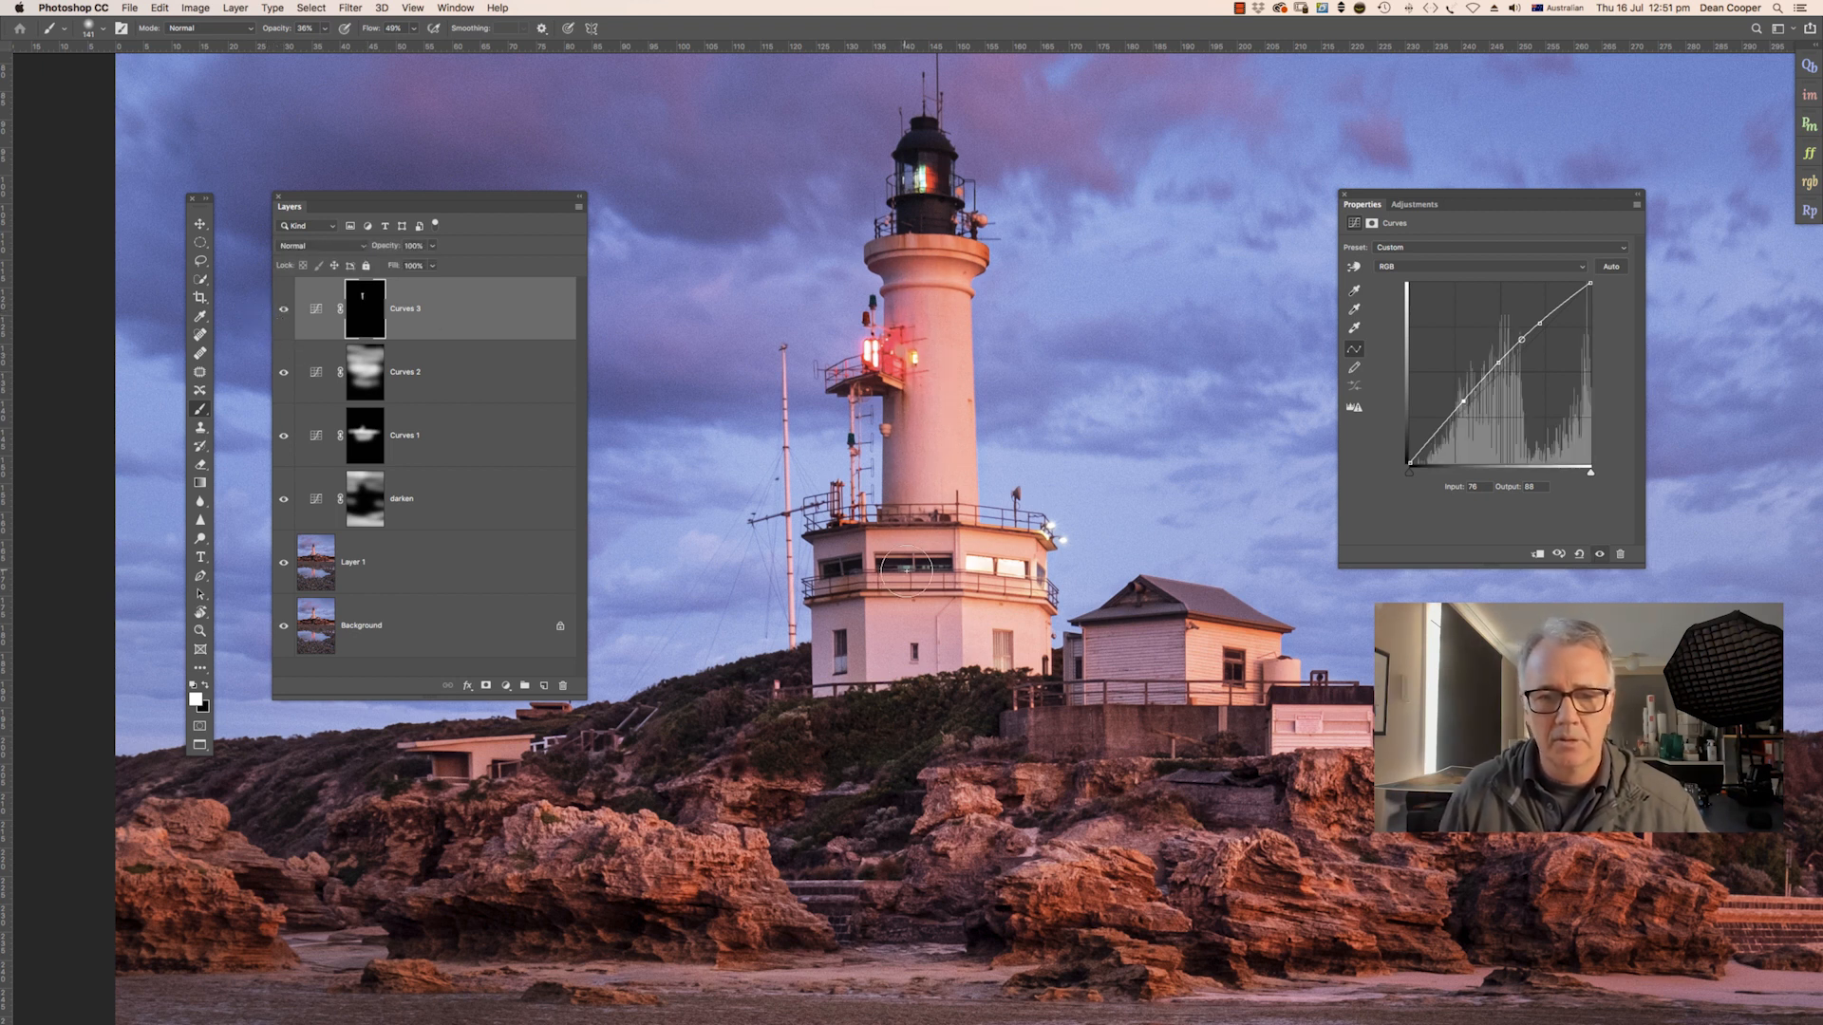
left_click_drag(907, 573, 935, 573, "ctrl+alt")
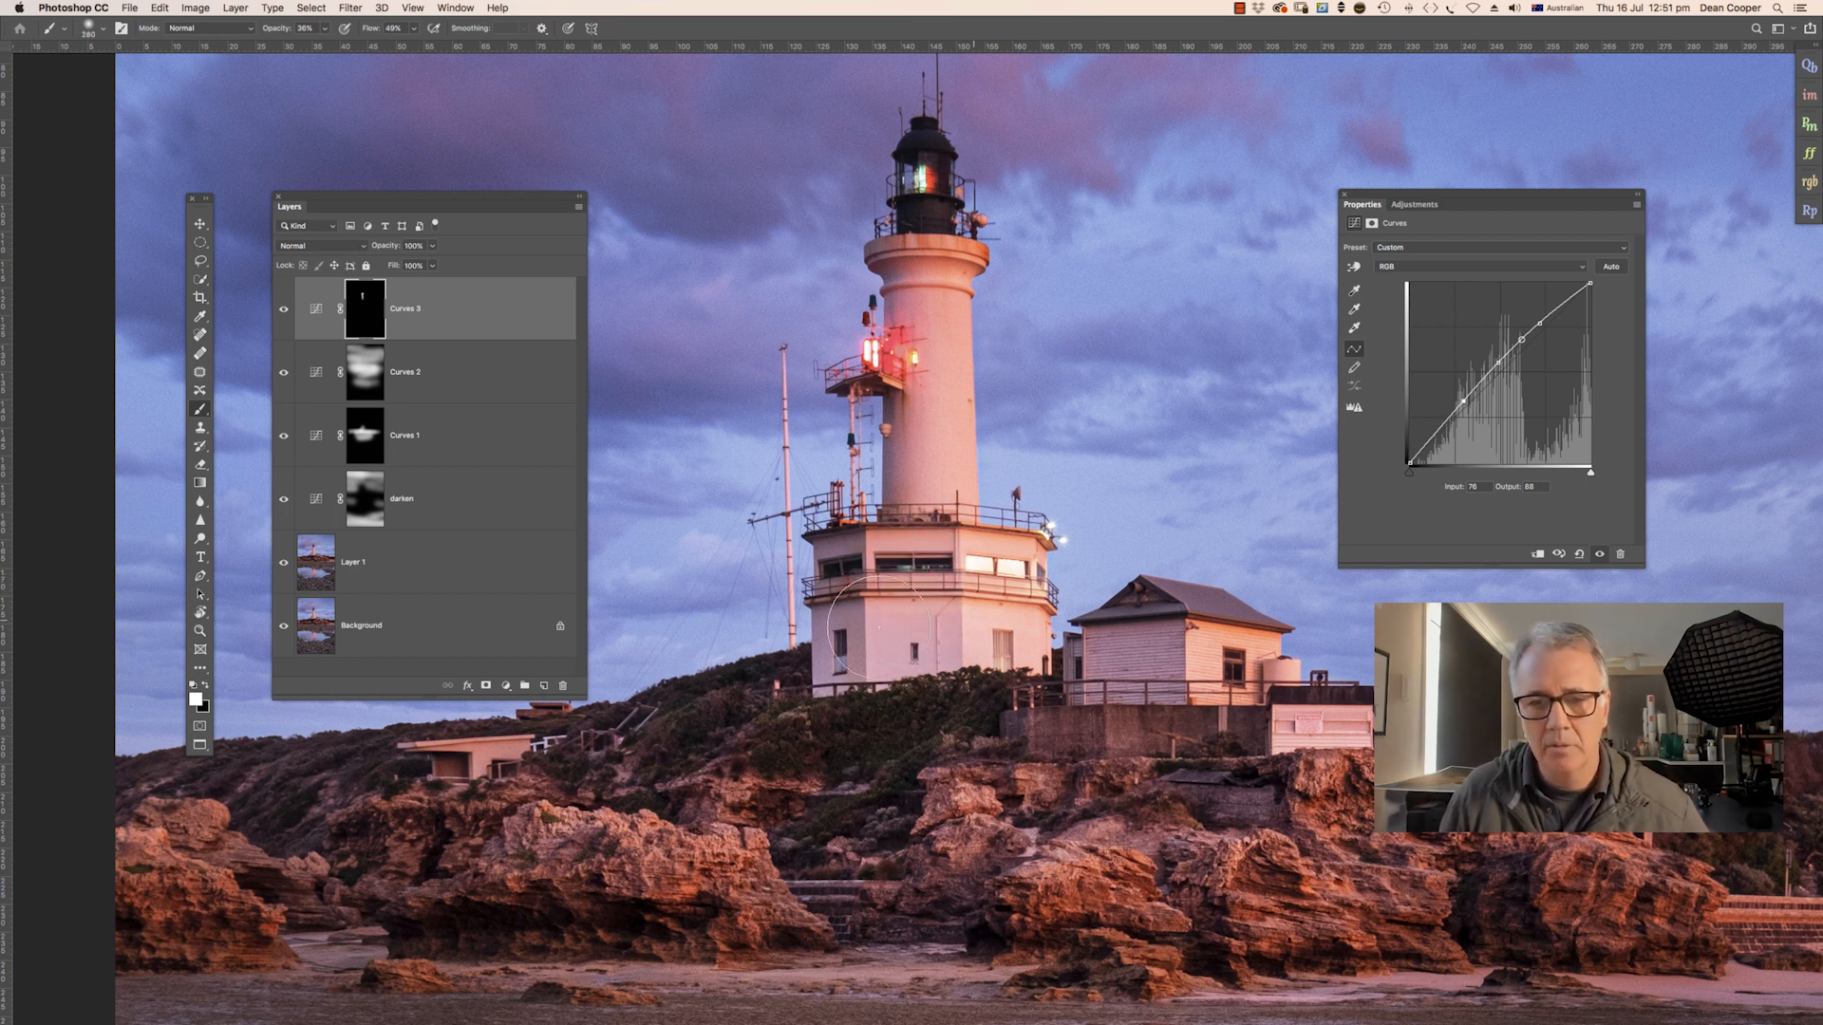
mouse_move(1145, 661)
left_mouse_down()
mouse_move(1107, 670)
mouse_move(1180, 643)
left_mouse_up()
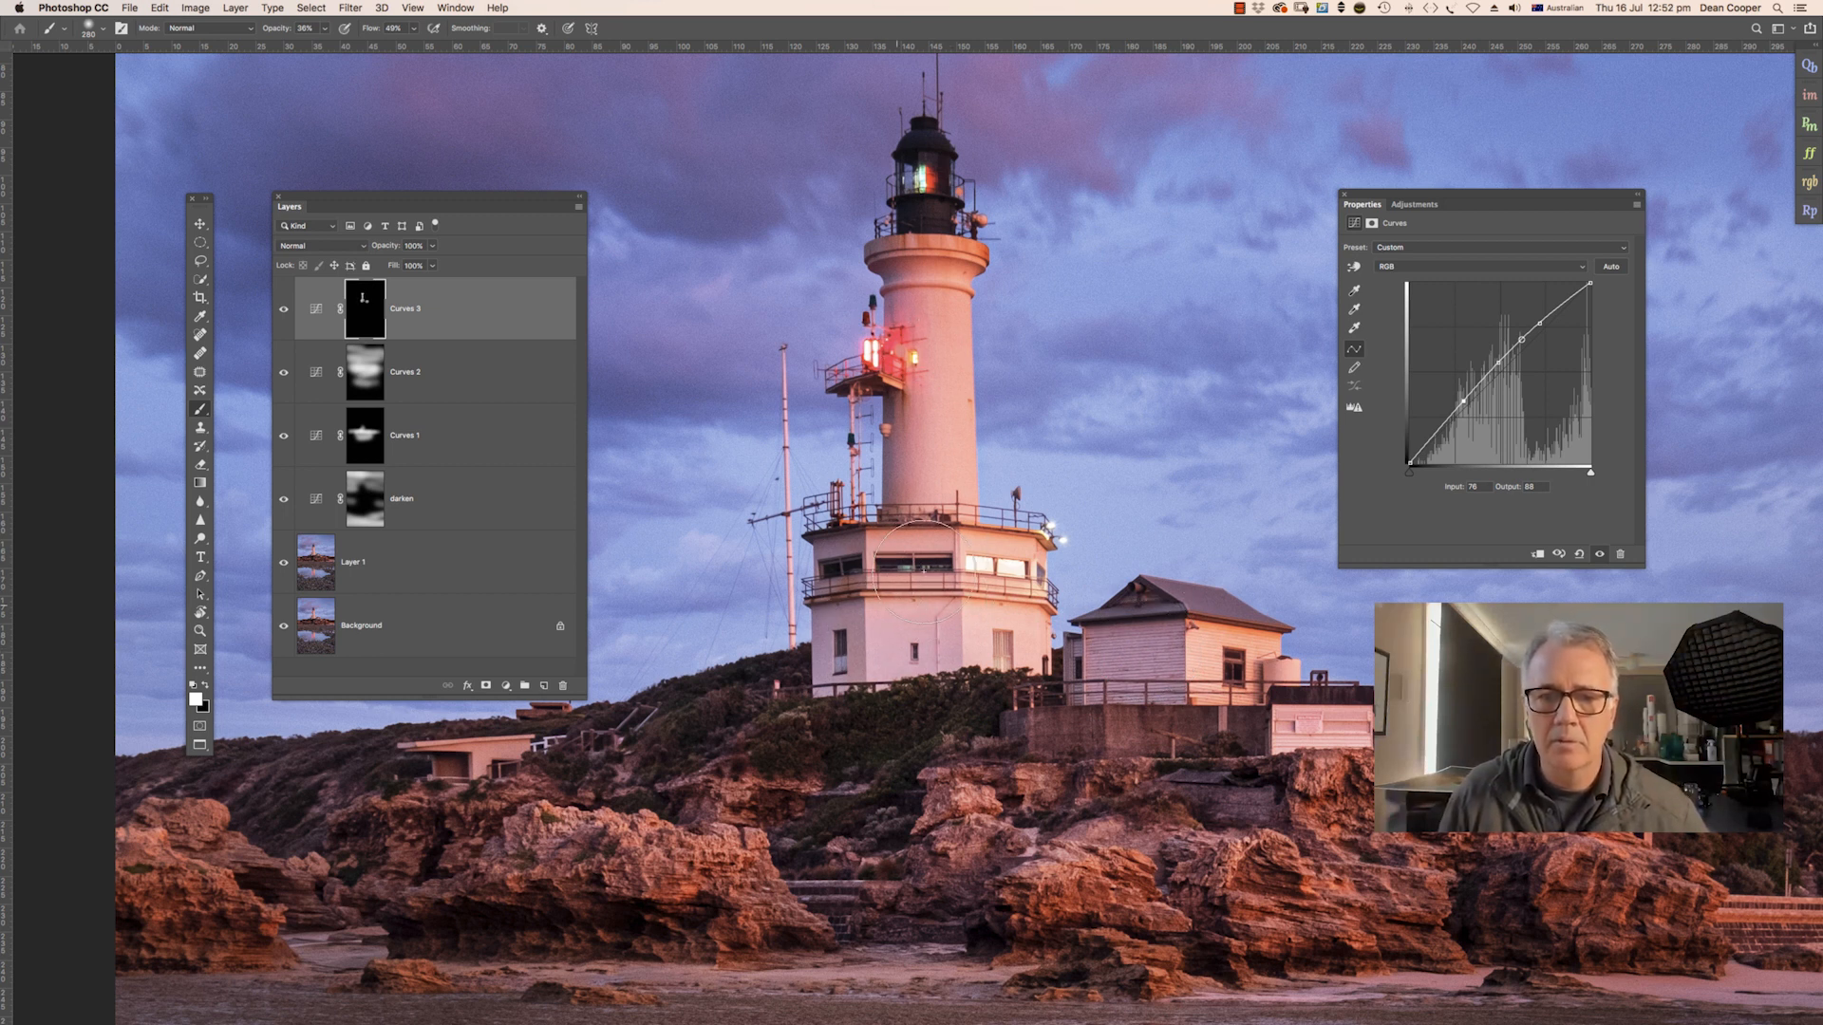
left_click_drag(940, 384, 885, 394)
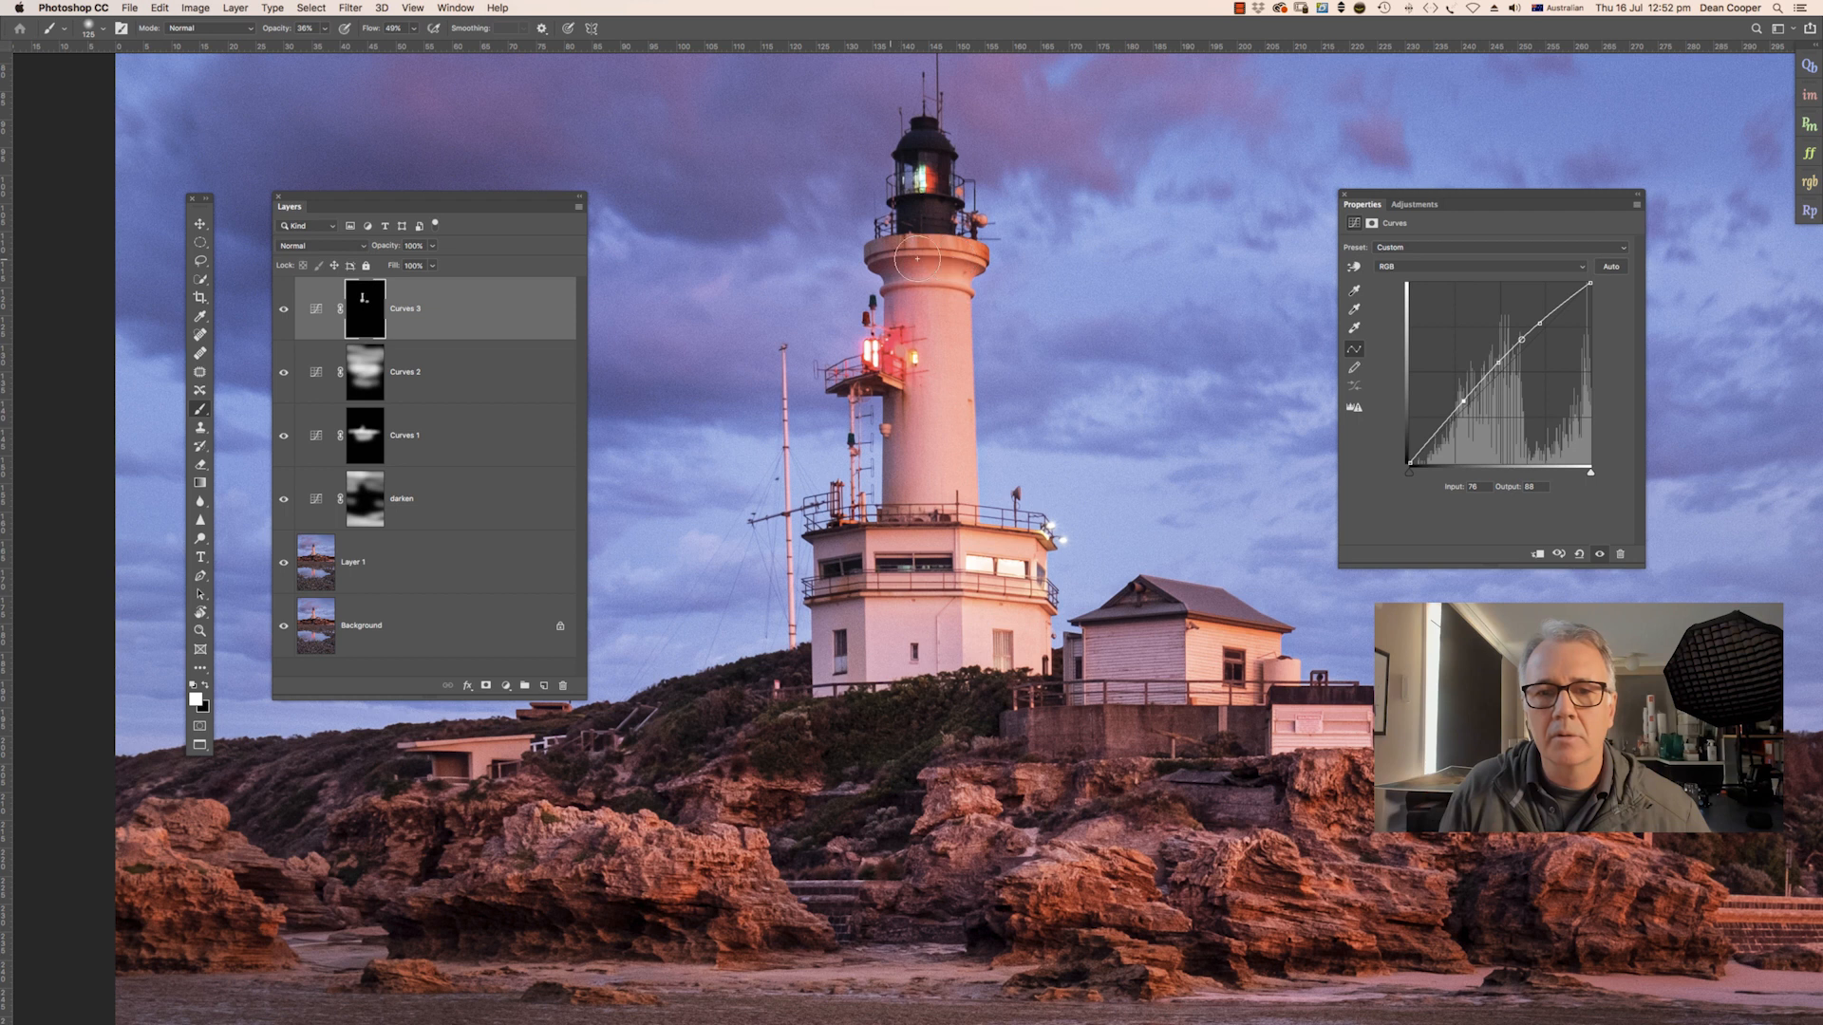
Compare the whole image with and without the Curves 3 brightening
left_click(282, 308)
left_click(282, 309)
key("super+0")
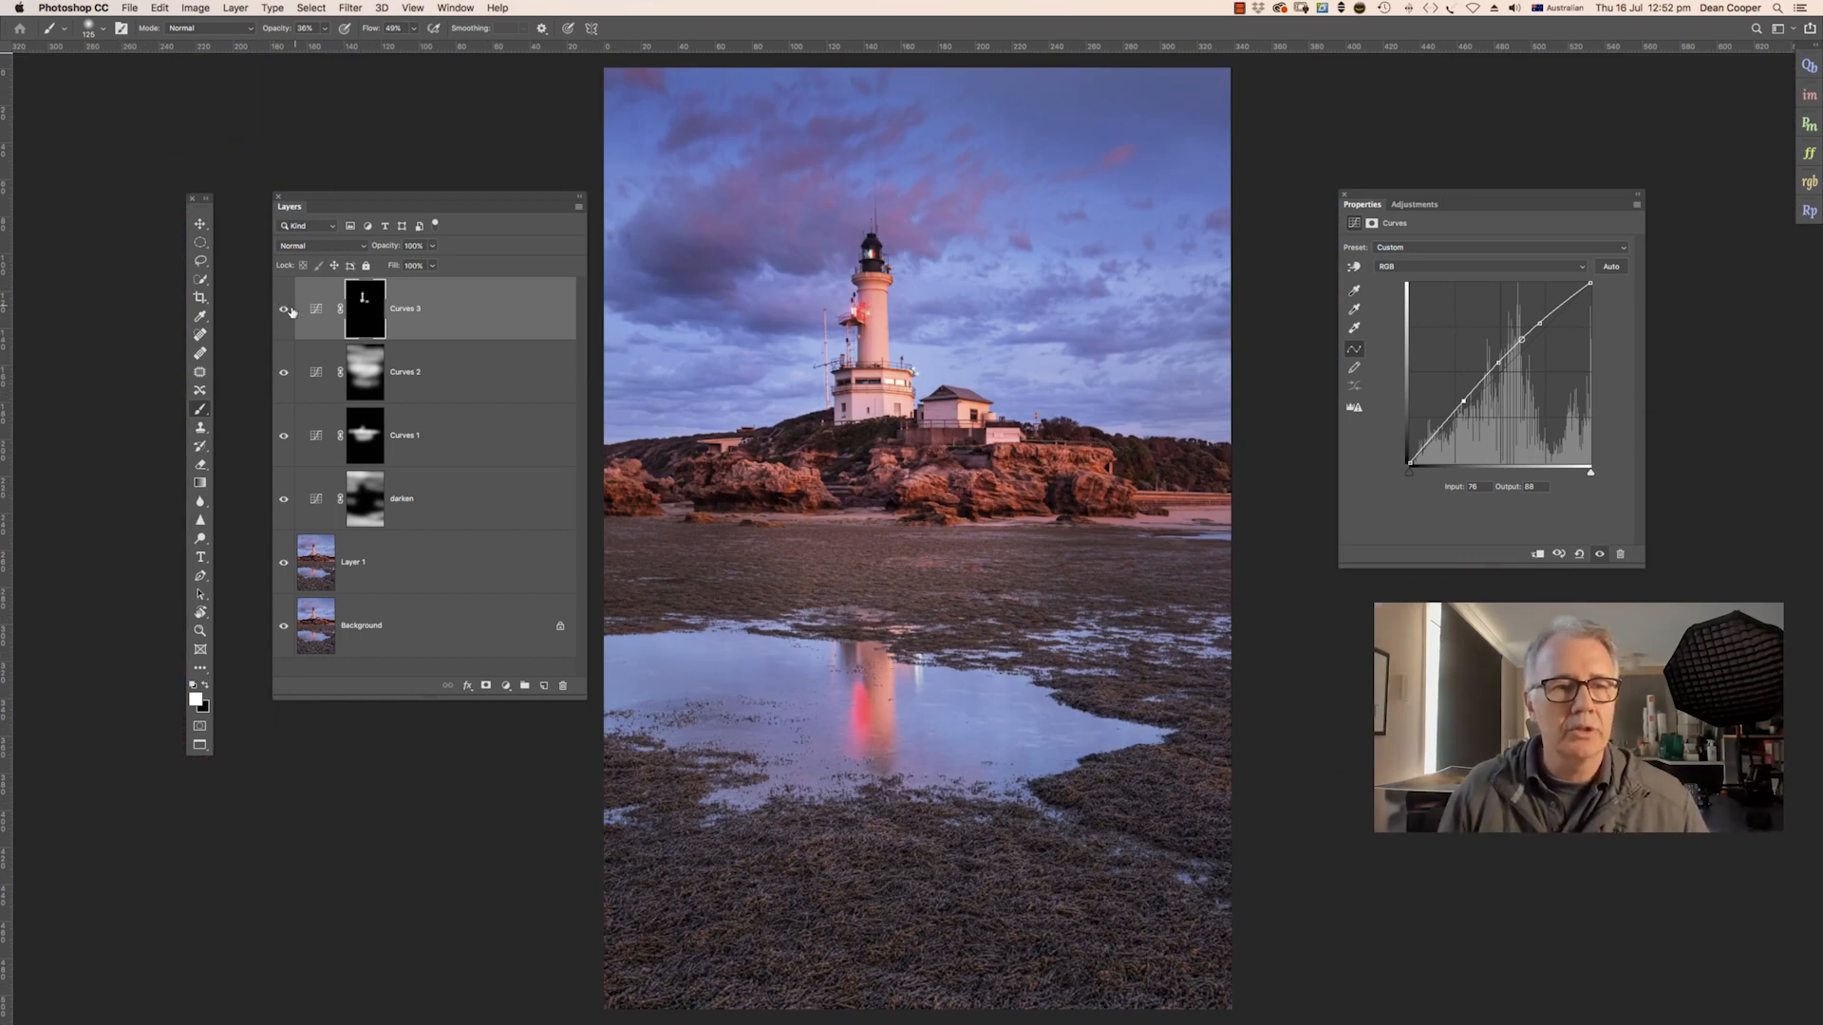
left_click(281, 312)
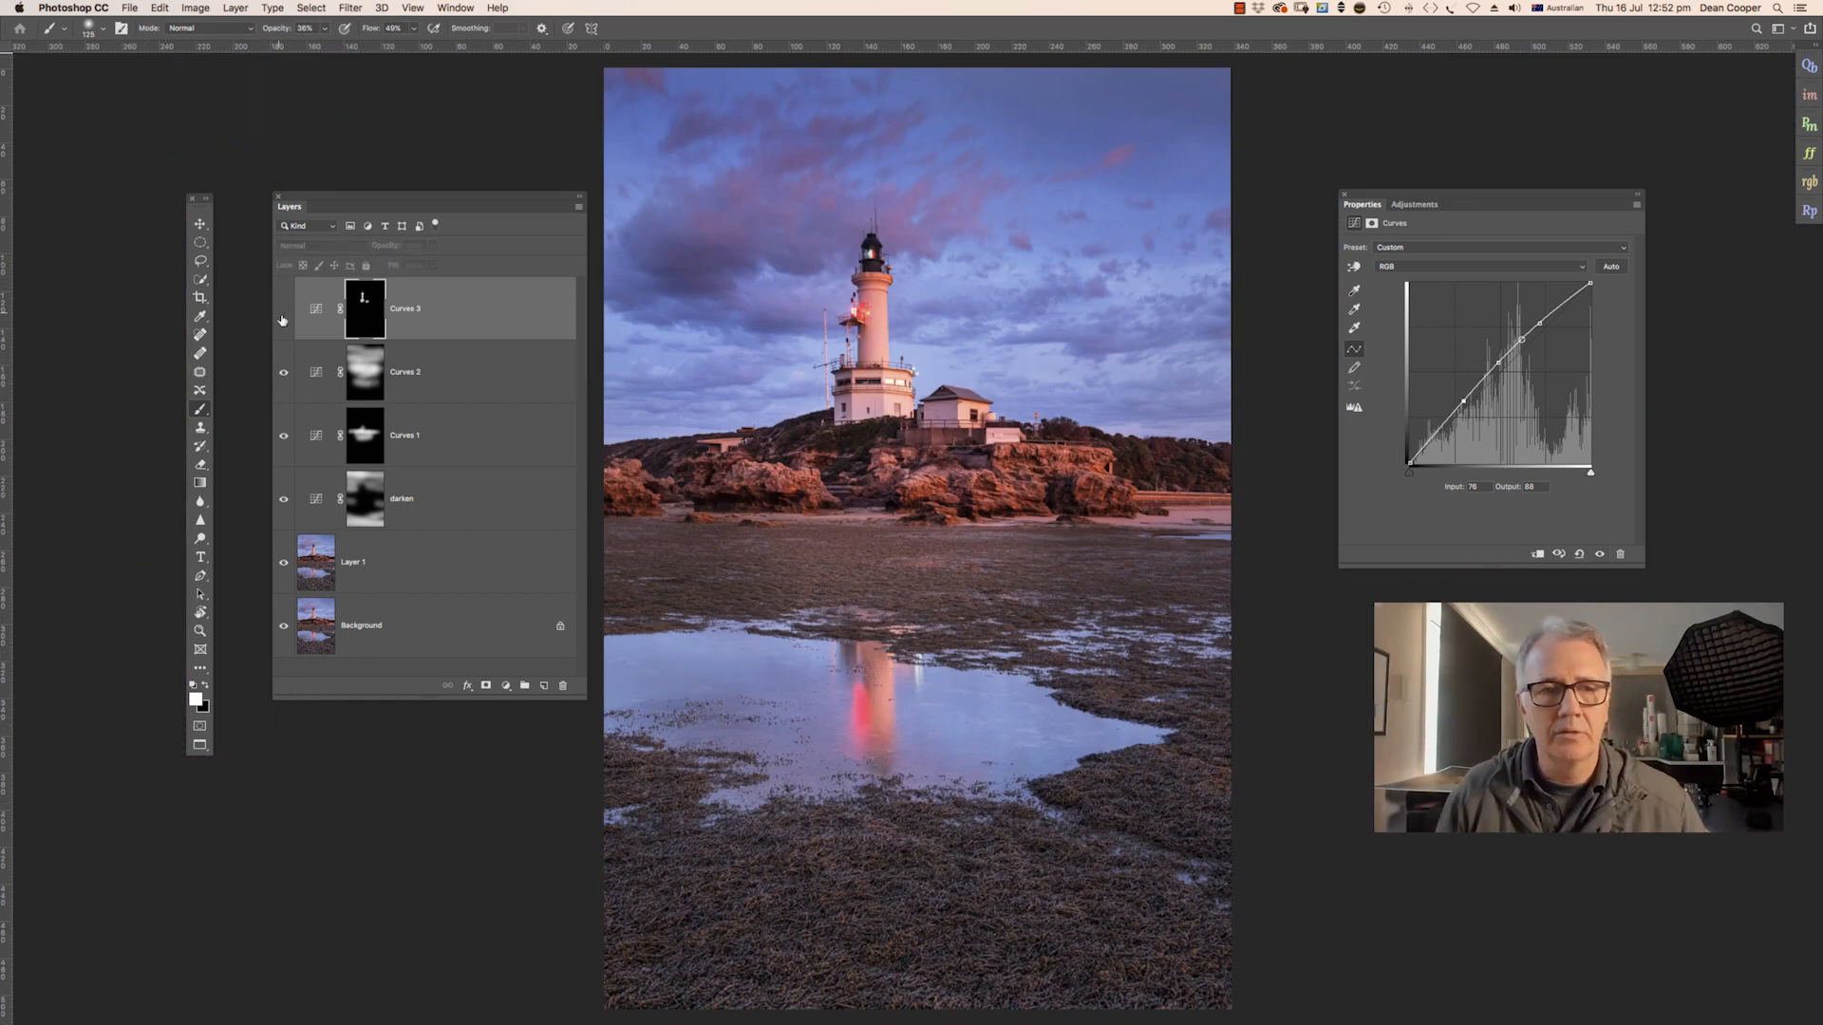
left_click(283, 314)
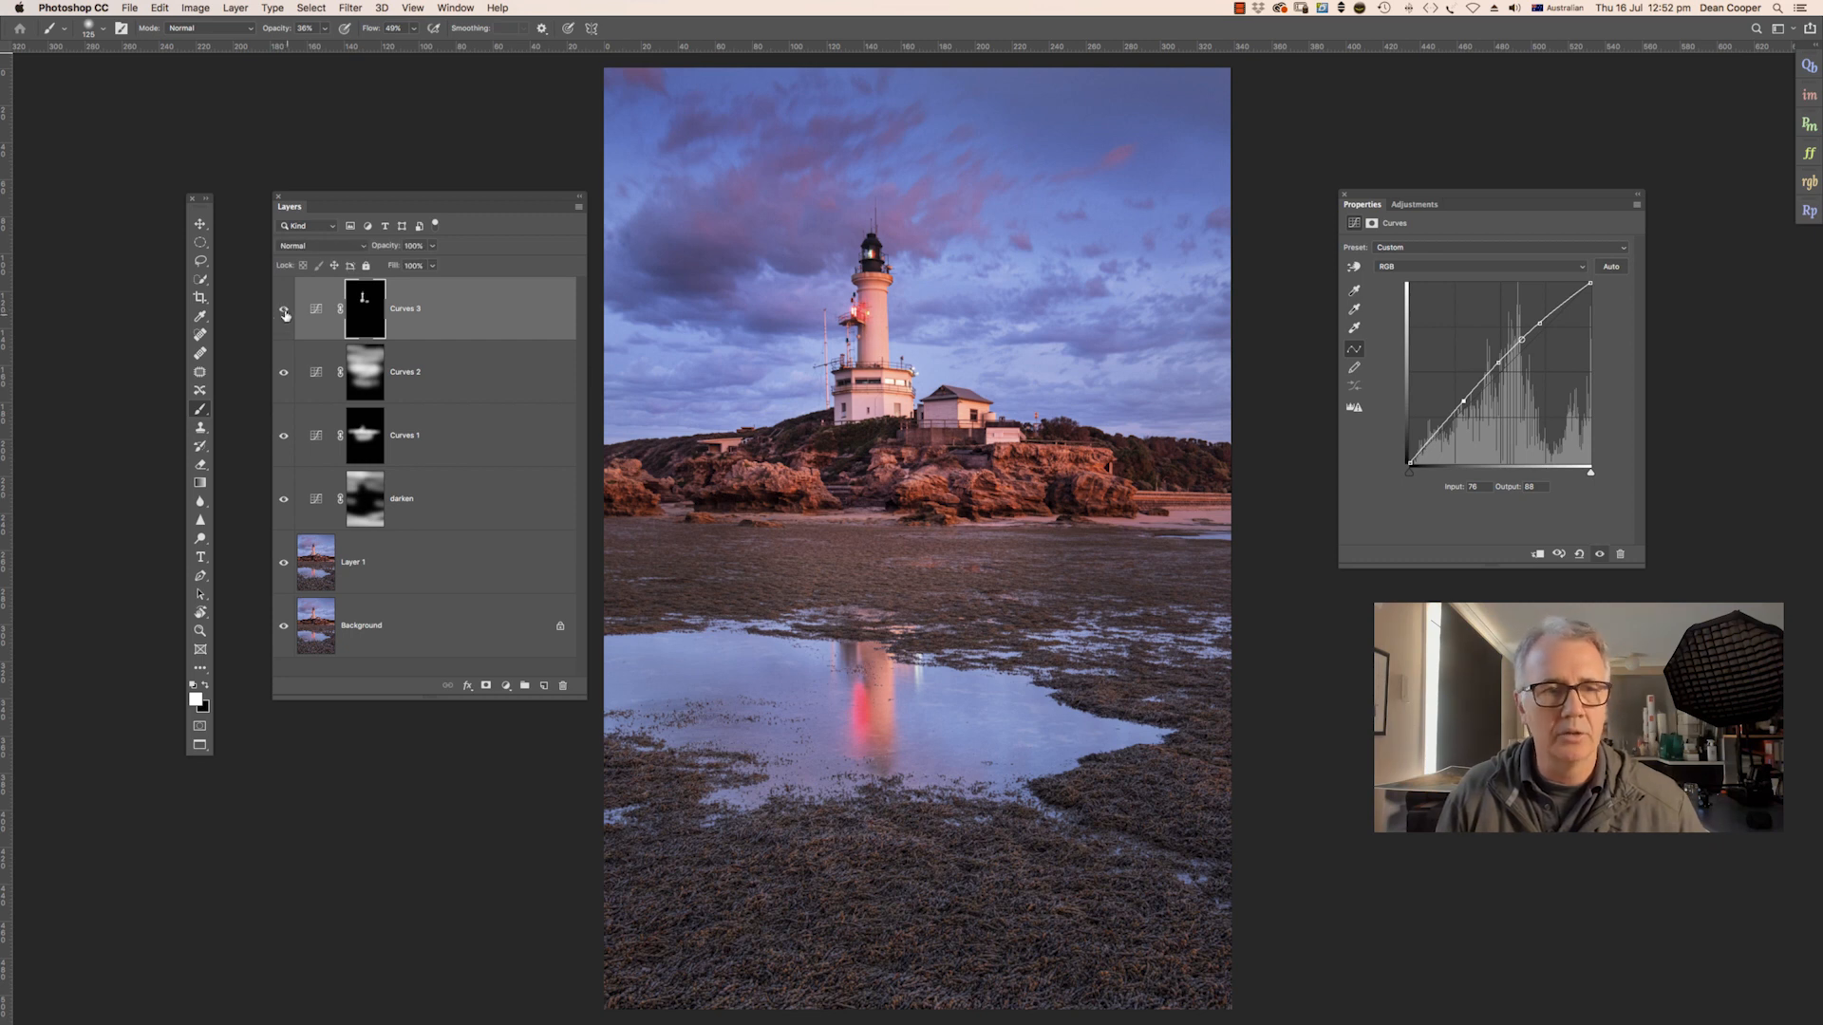
left_click(282, 313)
left_click(281, 313)
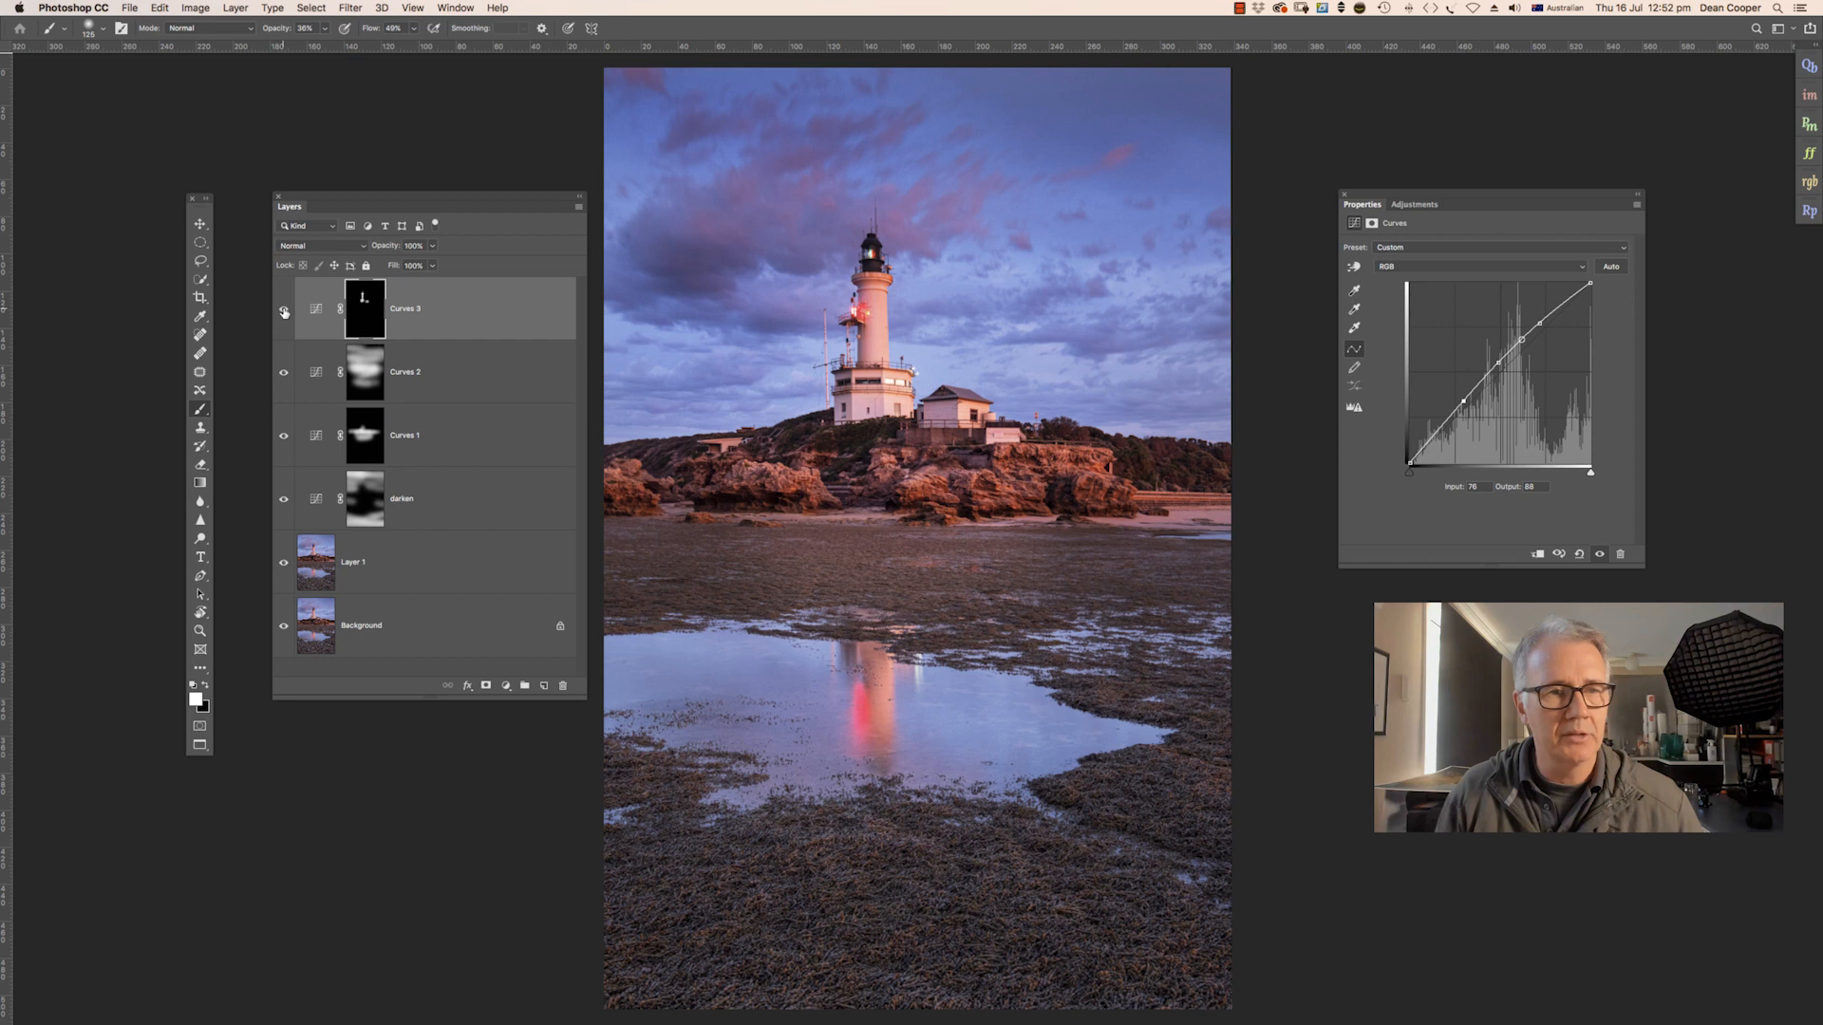
left_click(282, 314)
left_click(283, 315)
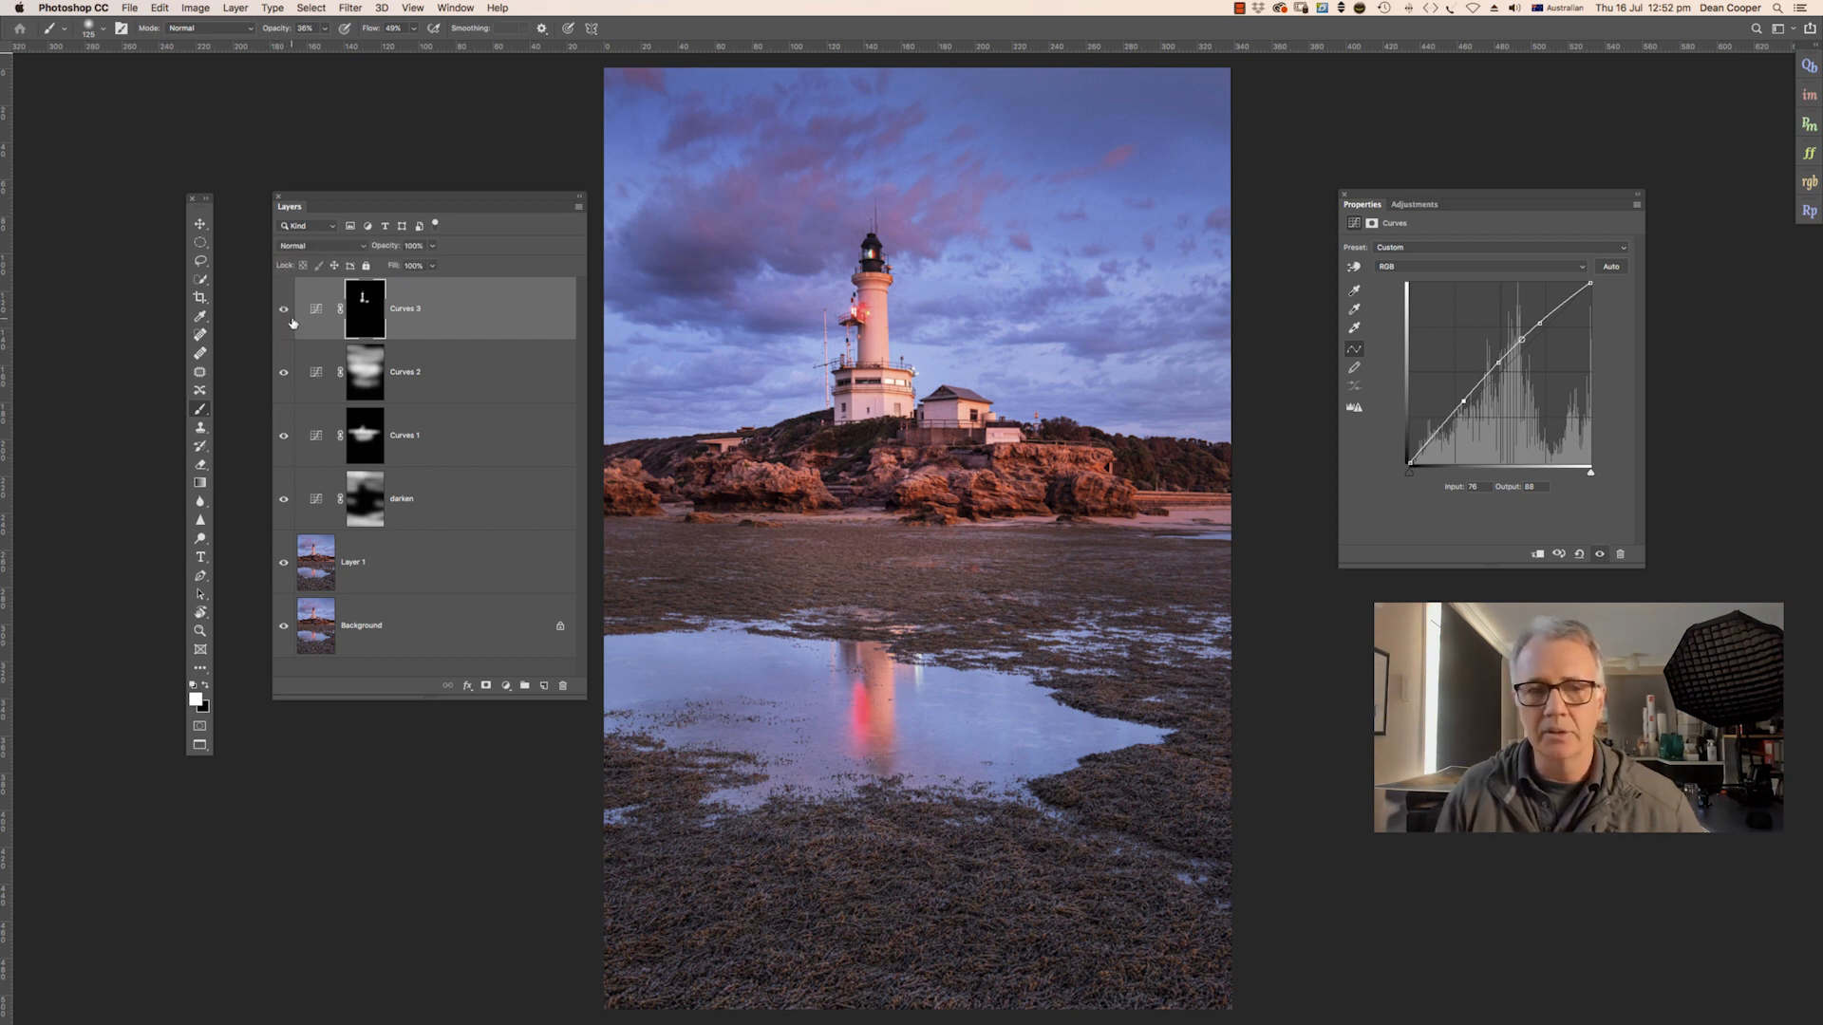
left_click(281, 313)
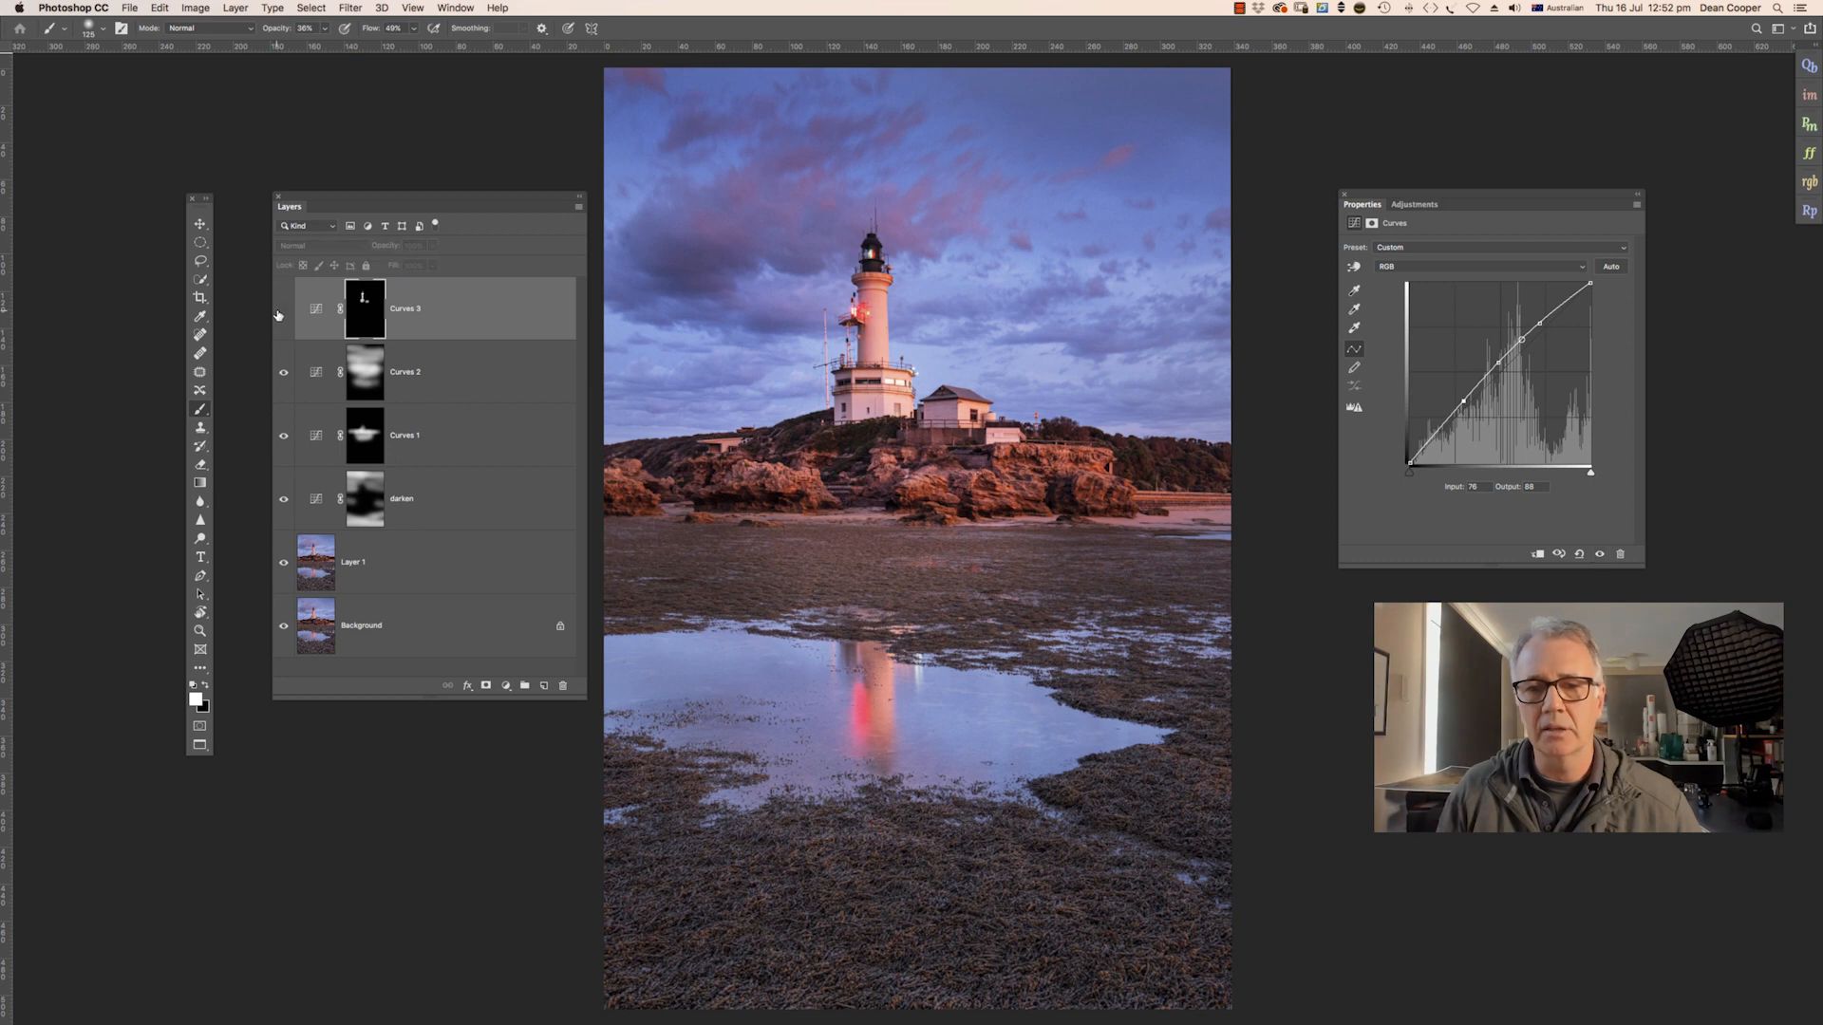
left_click(281, 313)
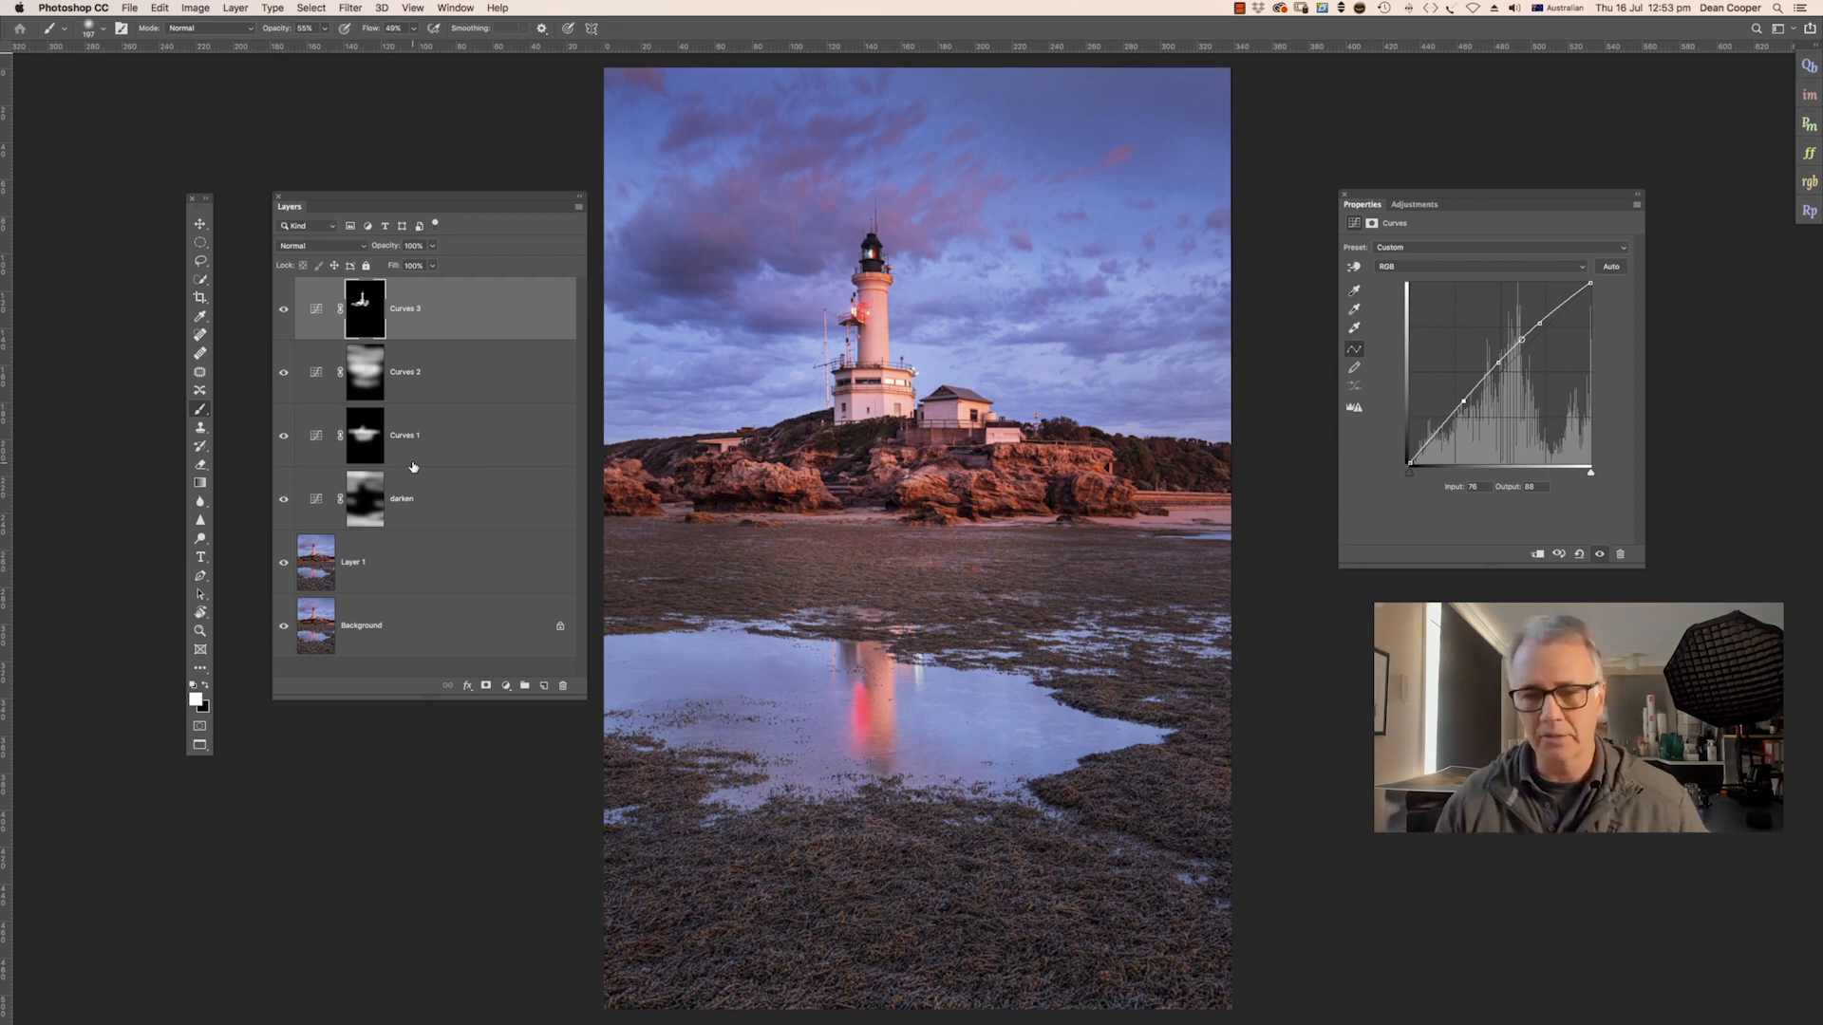
Lower the midpoint of the darken layer's curve to deepen the edges, then raise it slightly to soften the effect
left_click(367, 498)
left_click(314, 499)
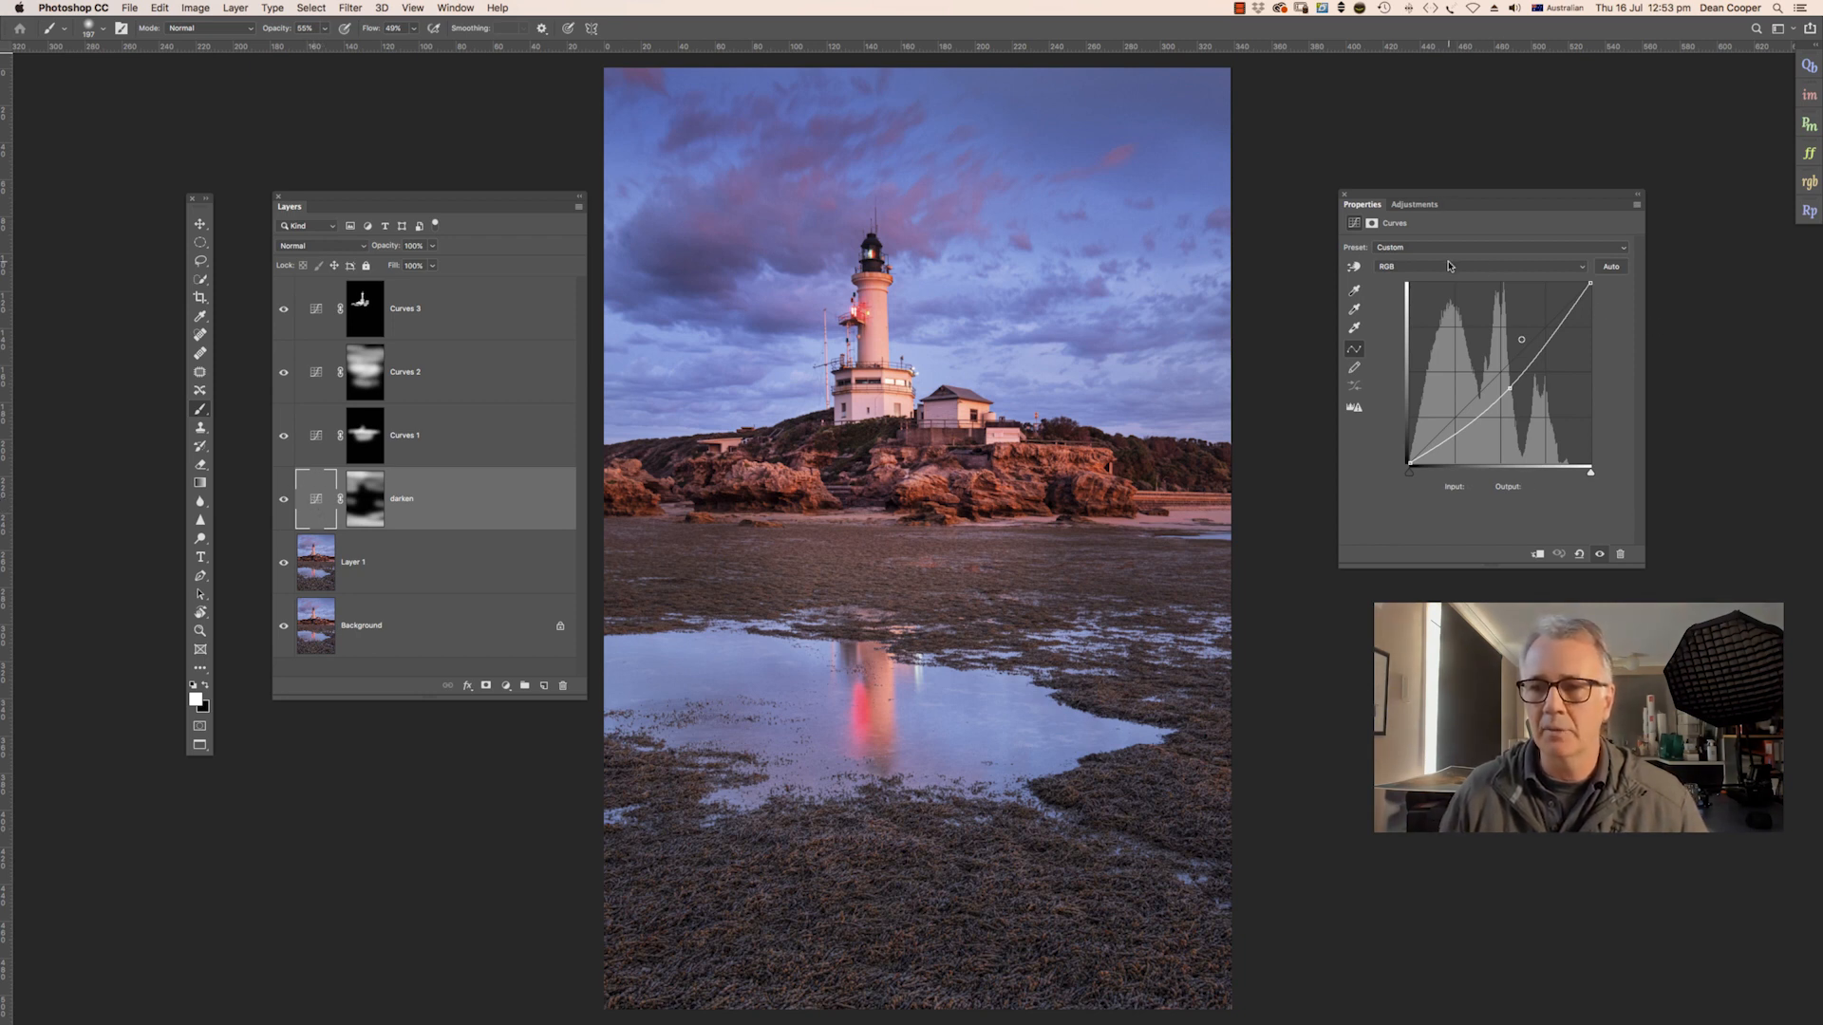
mouse_move(1510, 391)
left_mouse_down()
mouse_move(1525, 403)
mouse_move(1502, 412)
left_mouse_up()
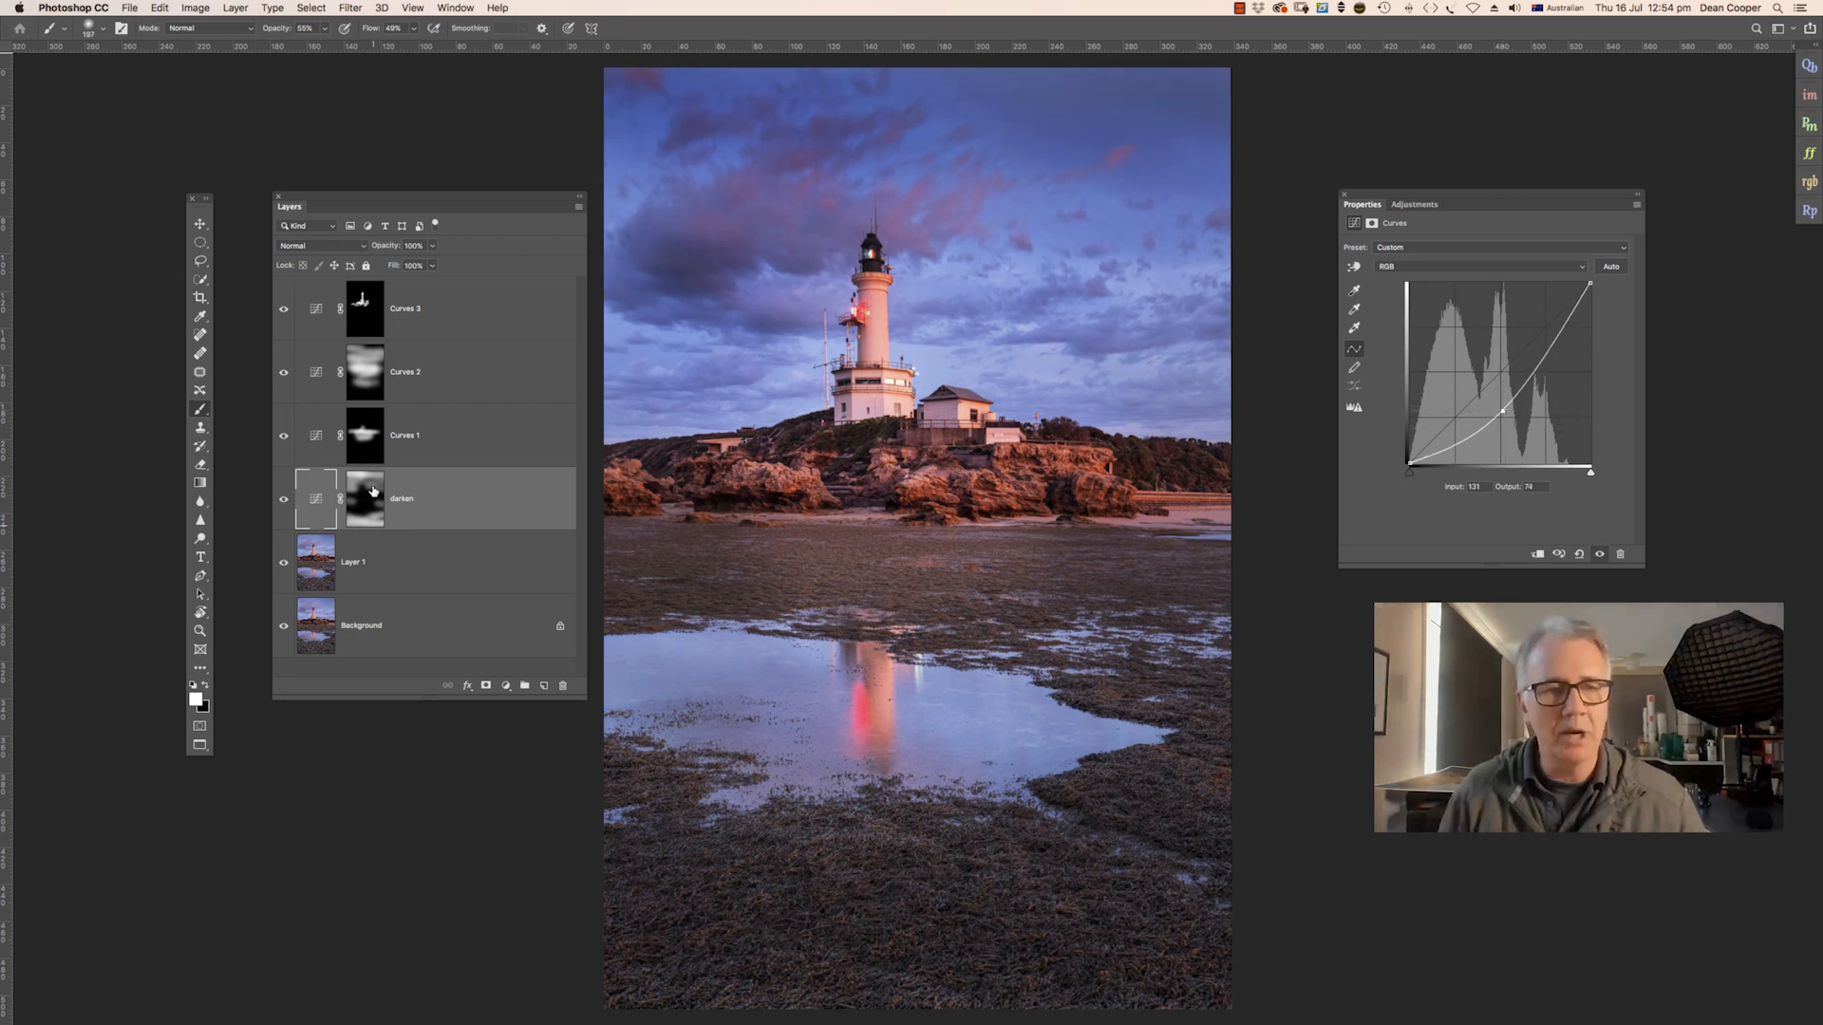
left_click_drag(1505, 412, 1513, 403)
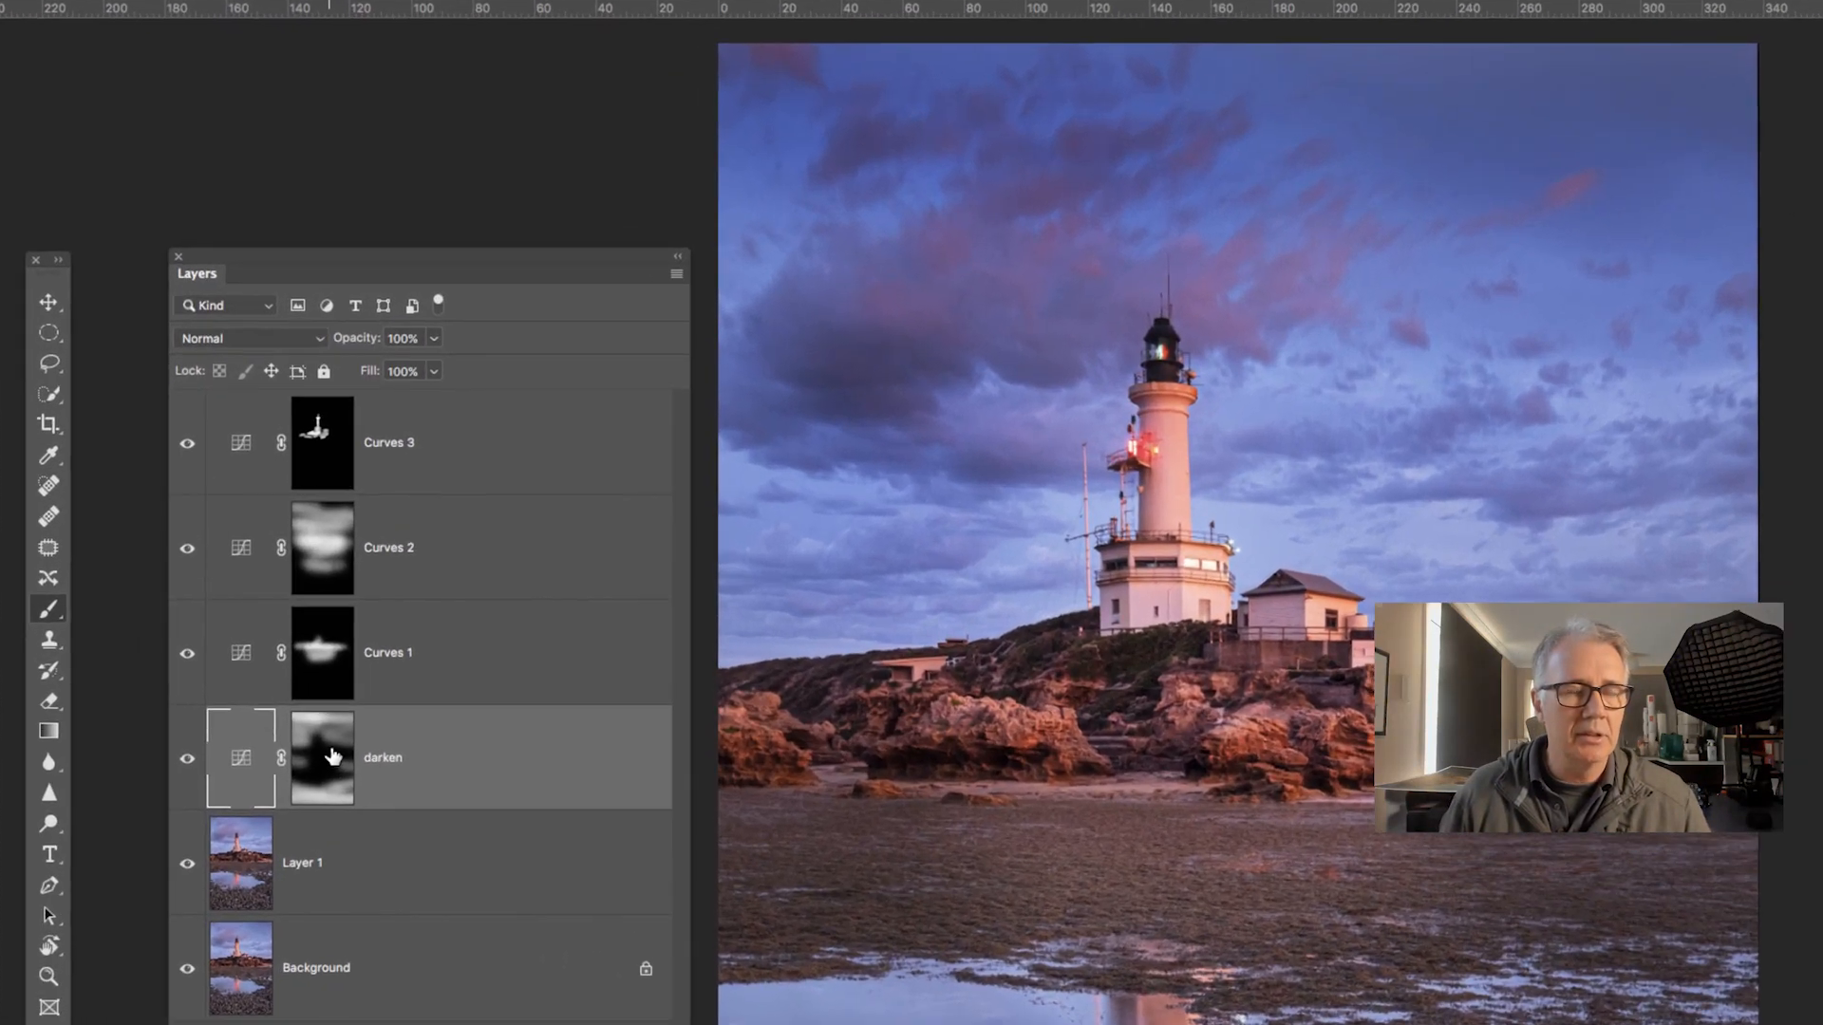
Paint black on the darken layer's mask over the sky around the lighthouse and across the upper sky
left_click(374, 521)
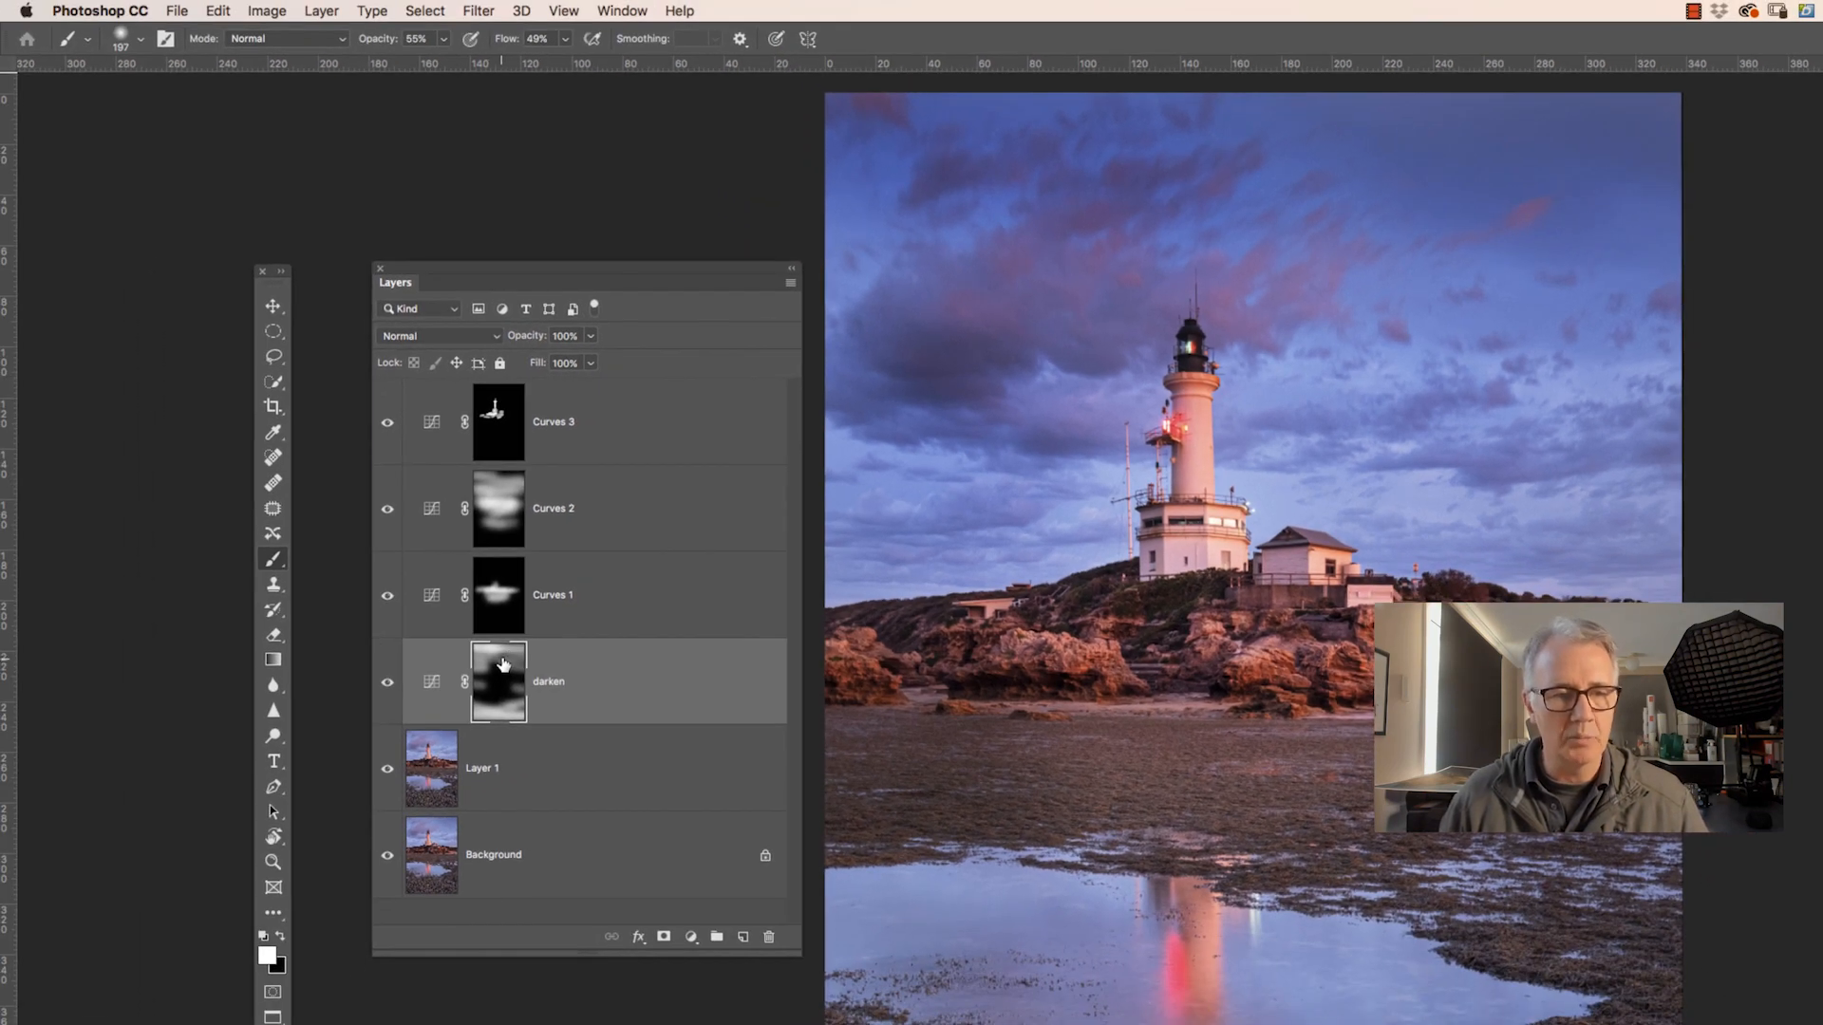
left_click(280, 938)
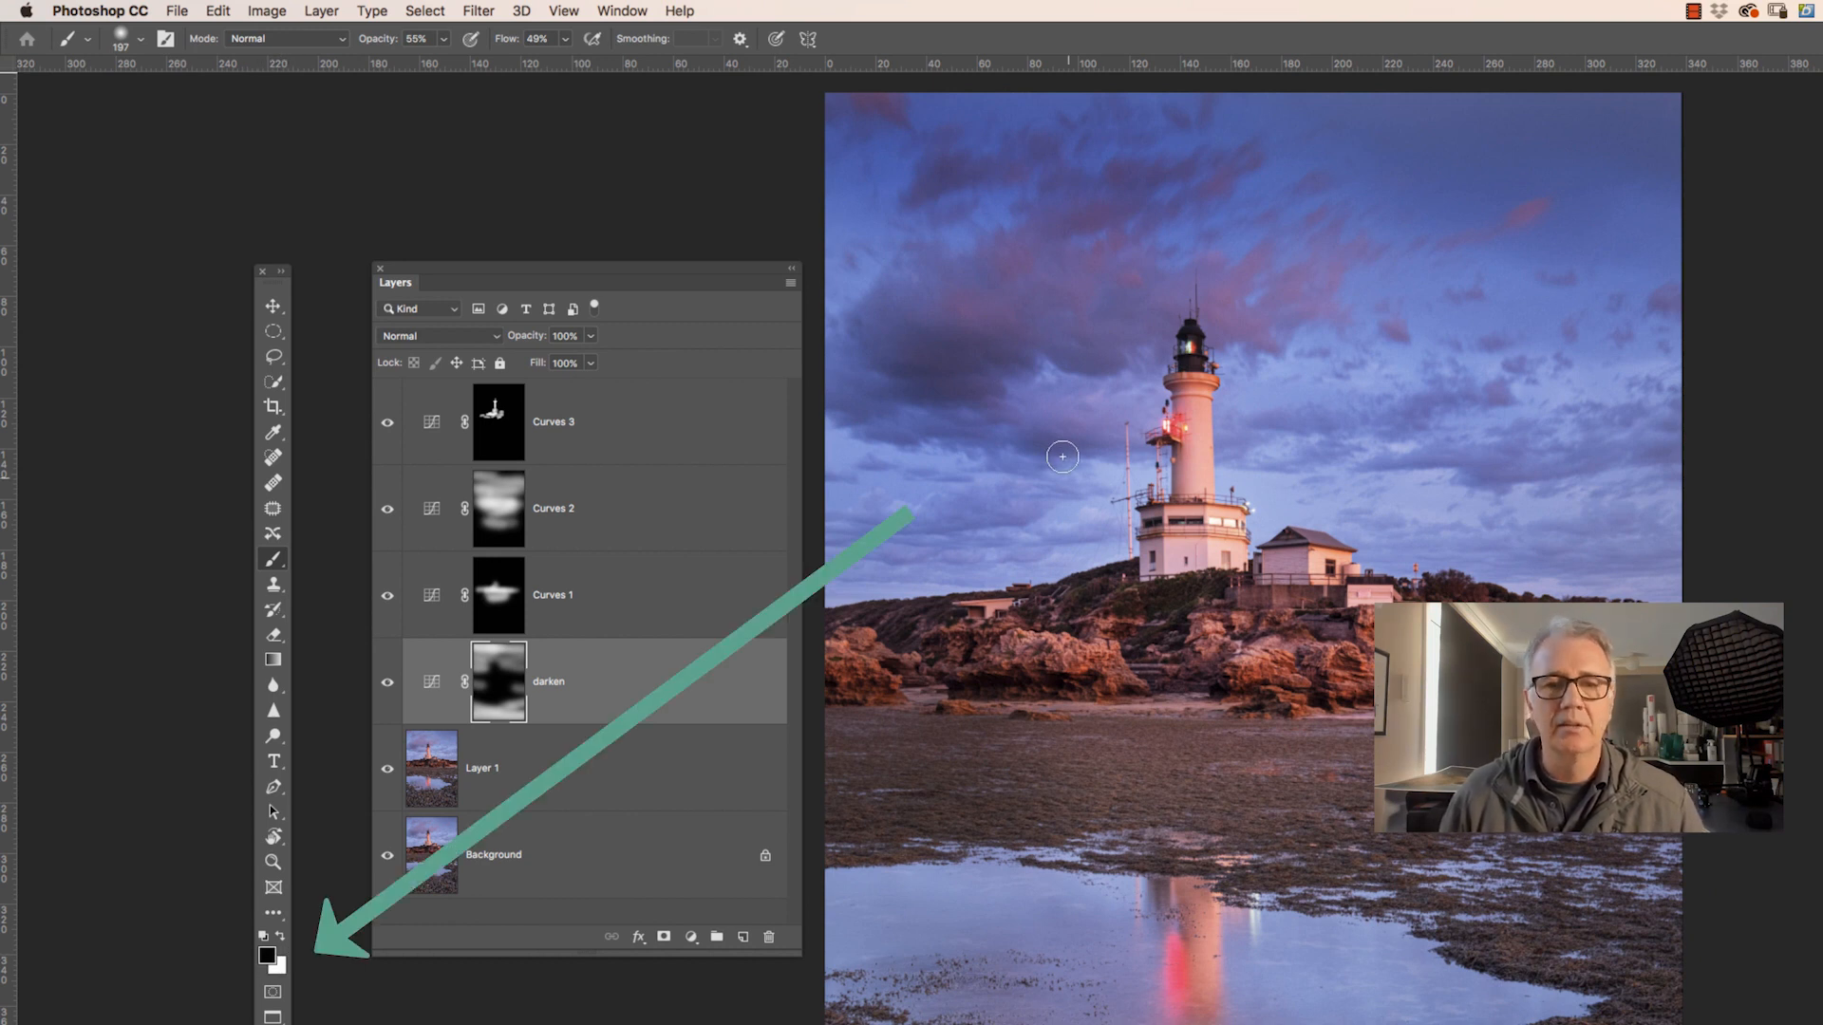
left_click_drag(1082, 319, 1193, 318)
mouse_move(1661, 151)
left_mouse_down()
mouse_move(789, 154)
mouse_move(1729, 143)
mouse_move(1767, 162)
mouse_move(799, 148)
mouse_move(1388, 195)
mouse_move(1779, 123)
mouse_move(965, 123)
mouse_move(802, 142)
left_mouse_up()
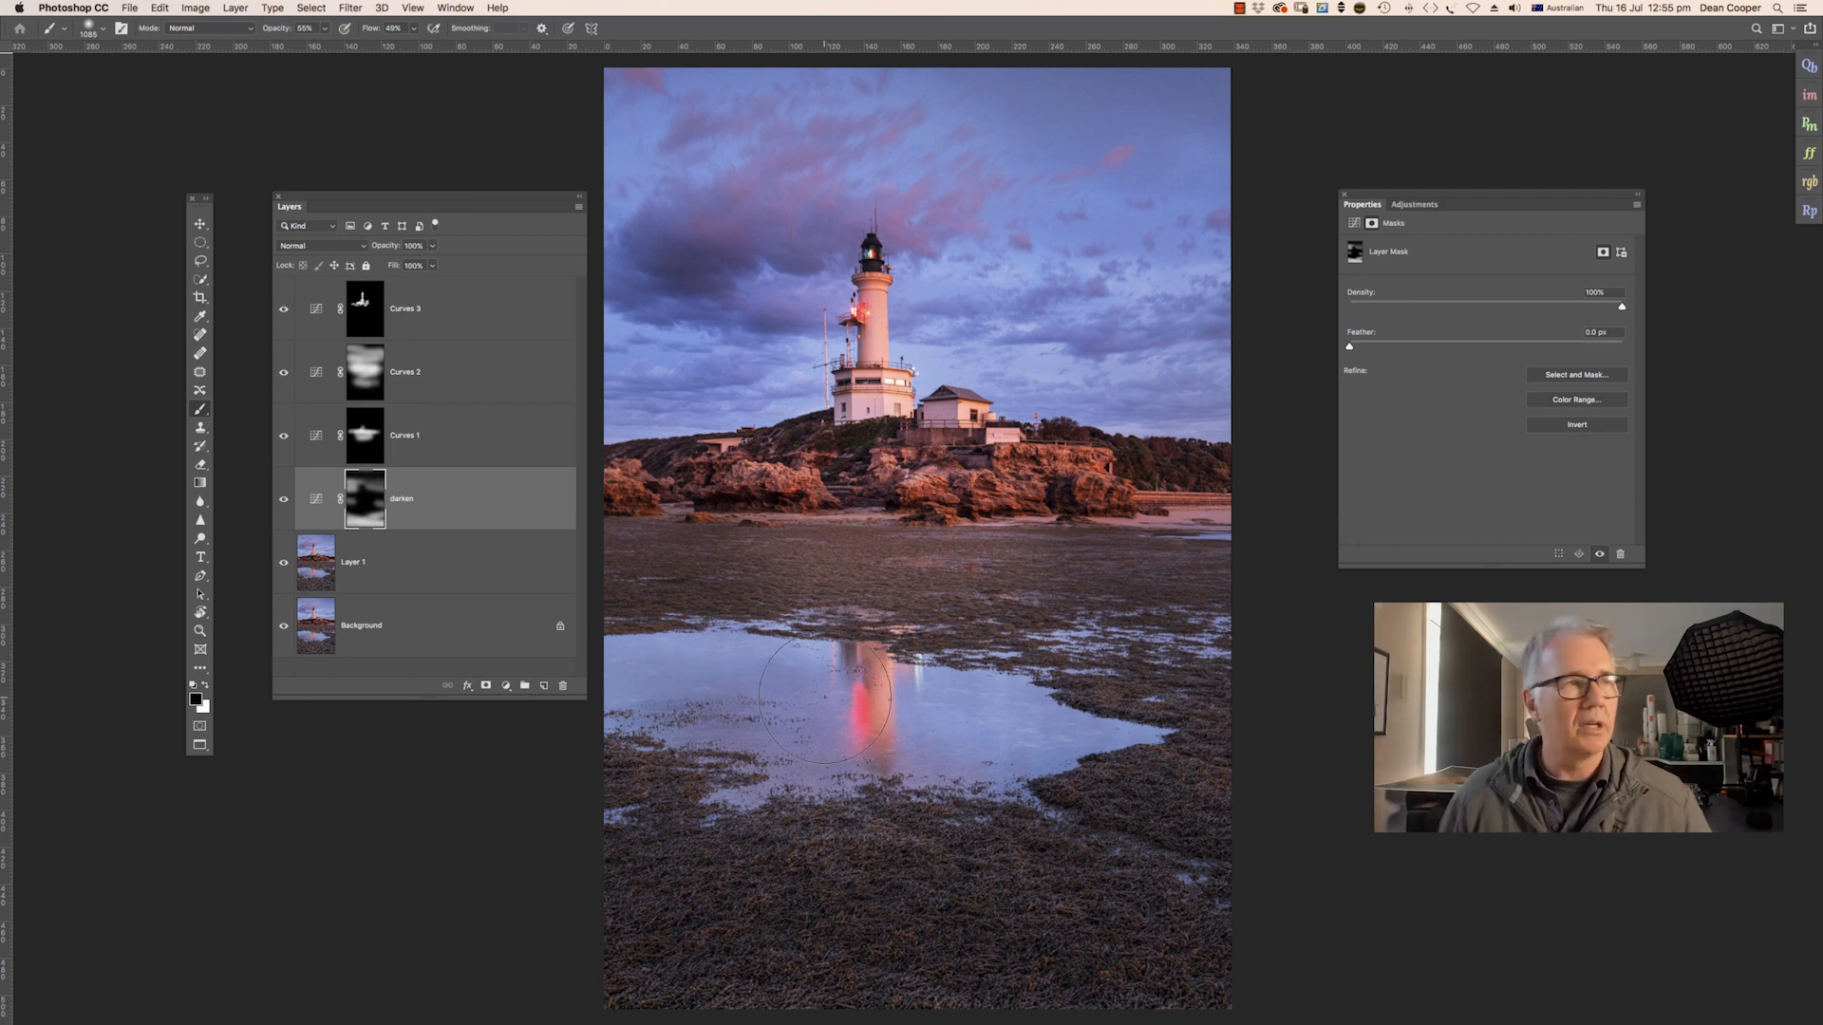
Compare the original opened image with the latest edited state using the document history, ending on the edited version
left_click(453, 8)
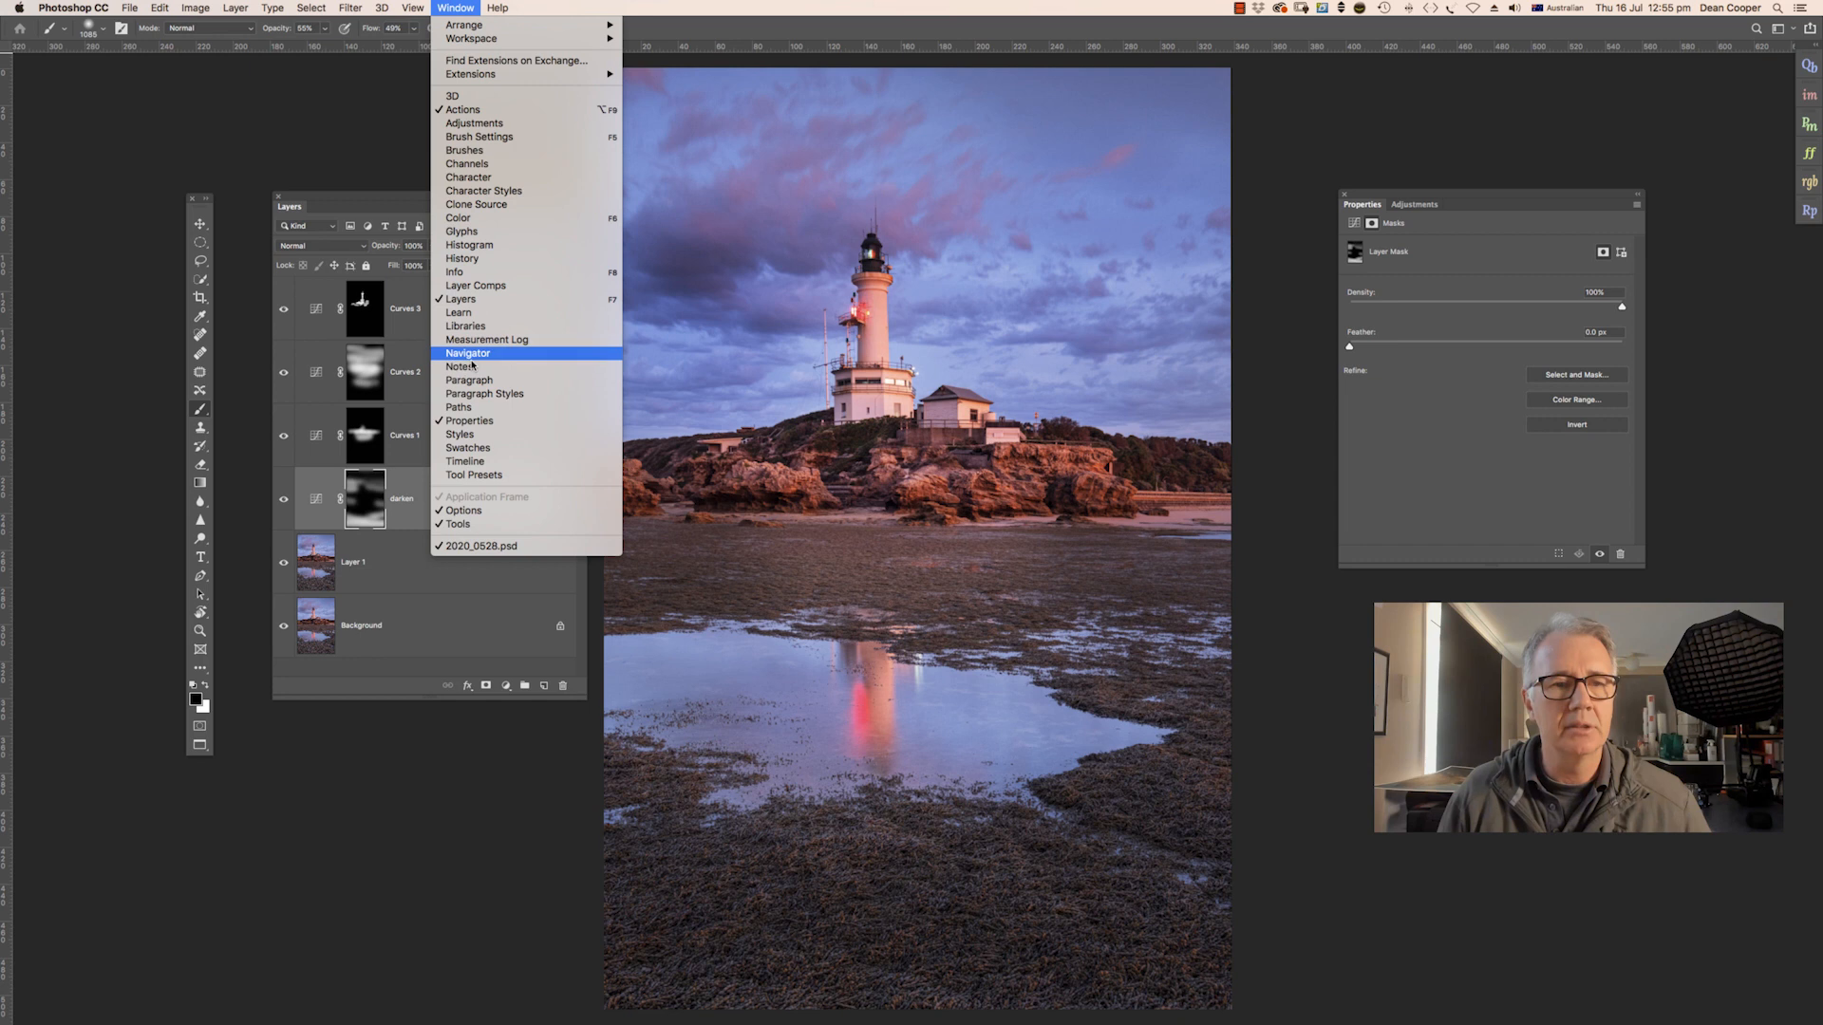
left_click(464, 258)
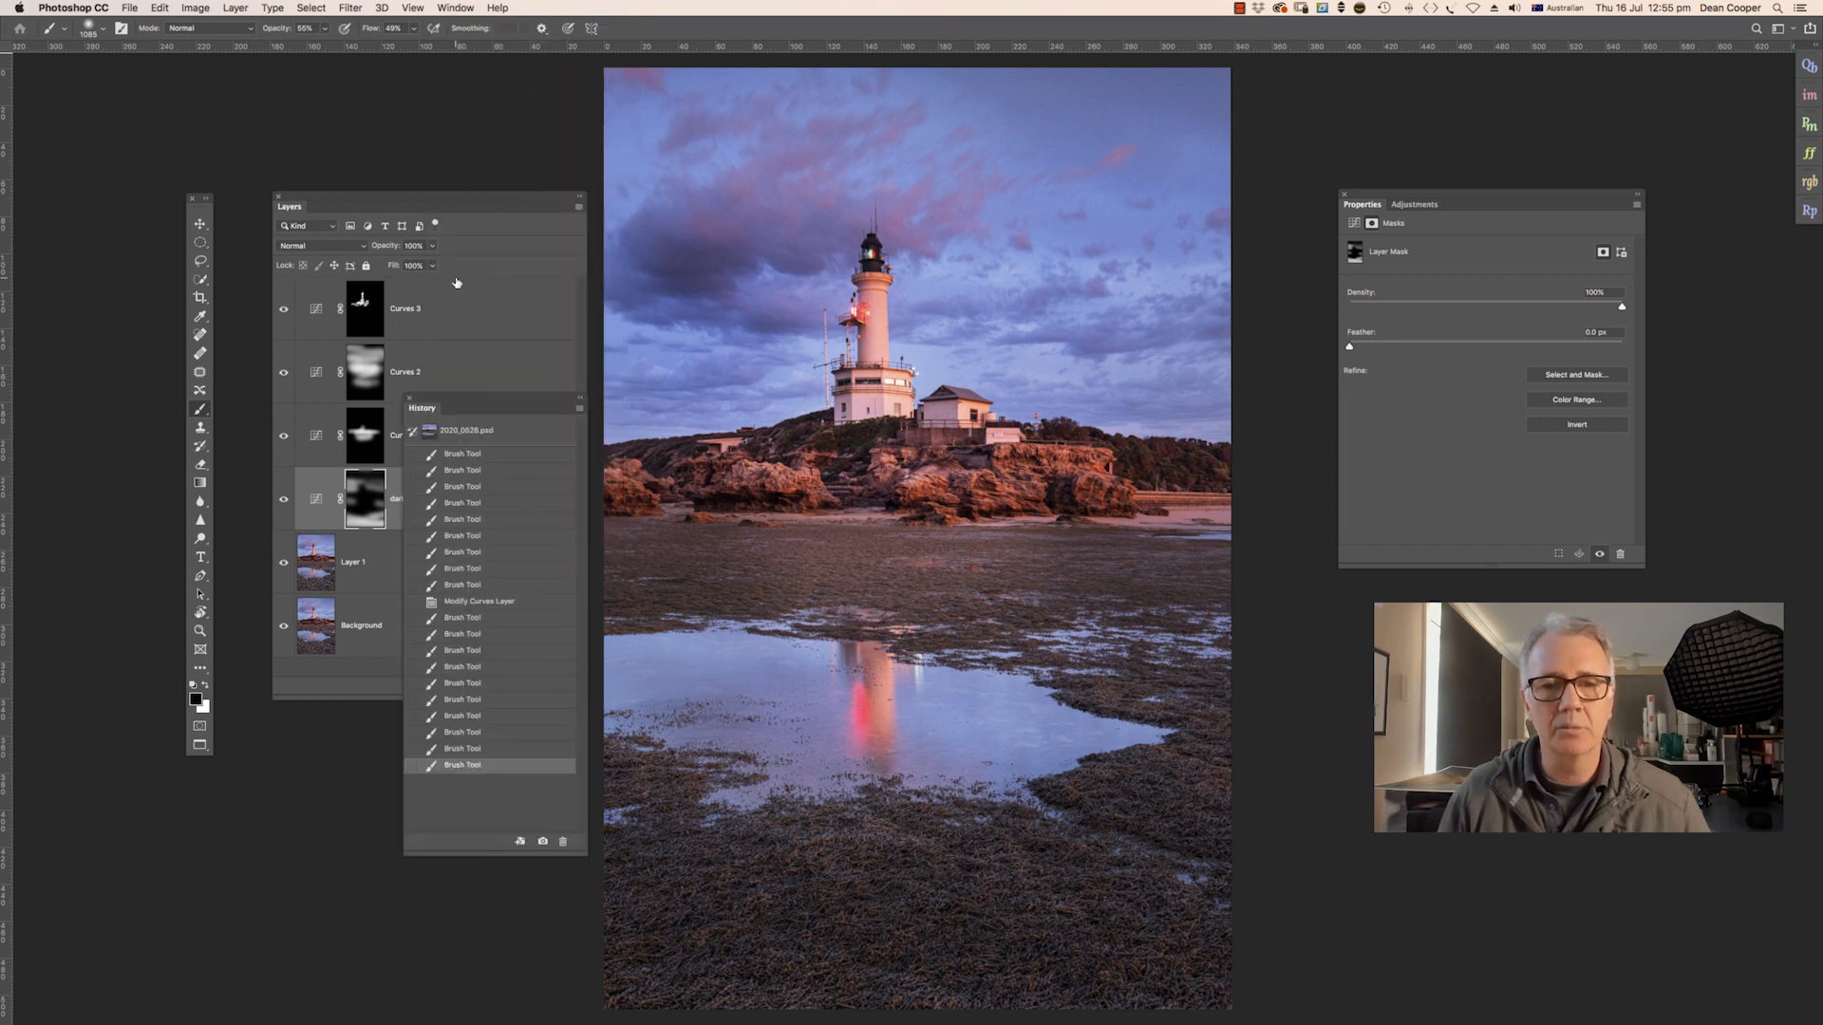
left_click(504, 433)
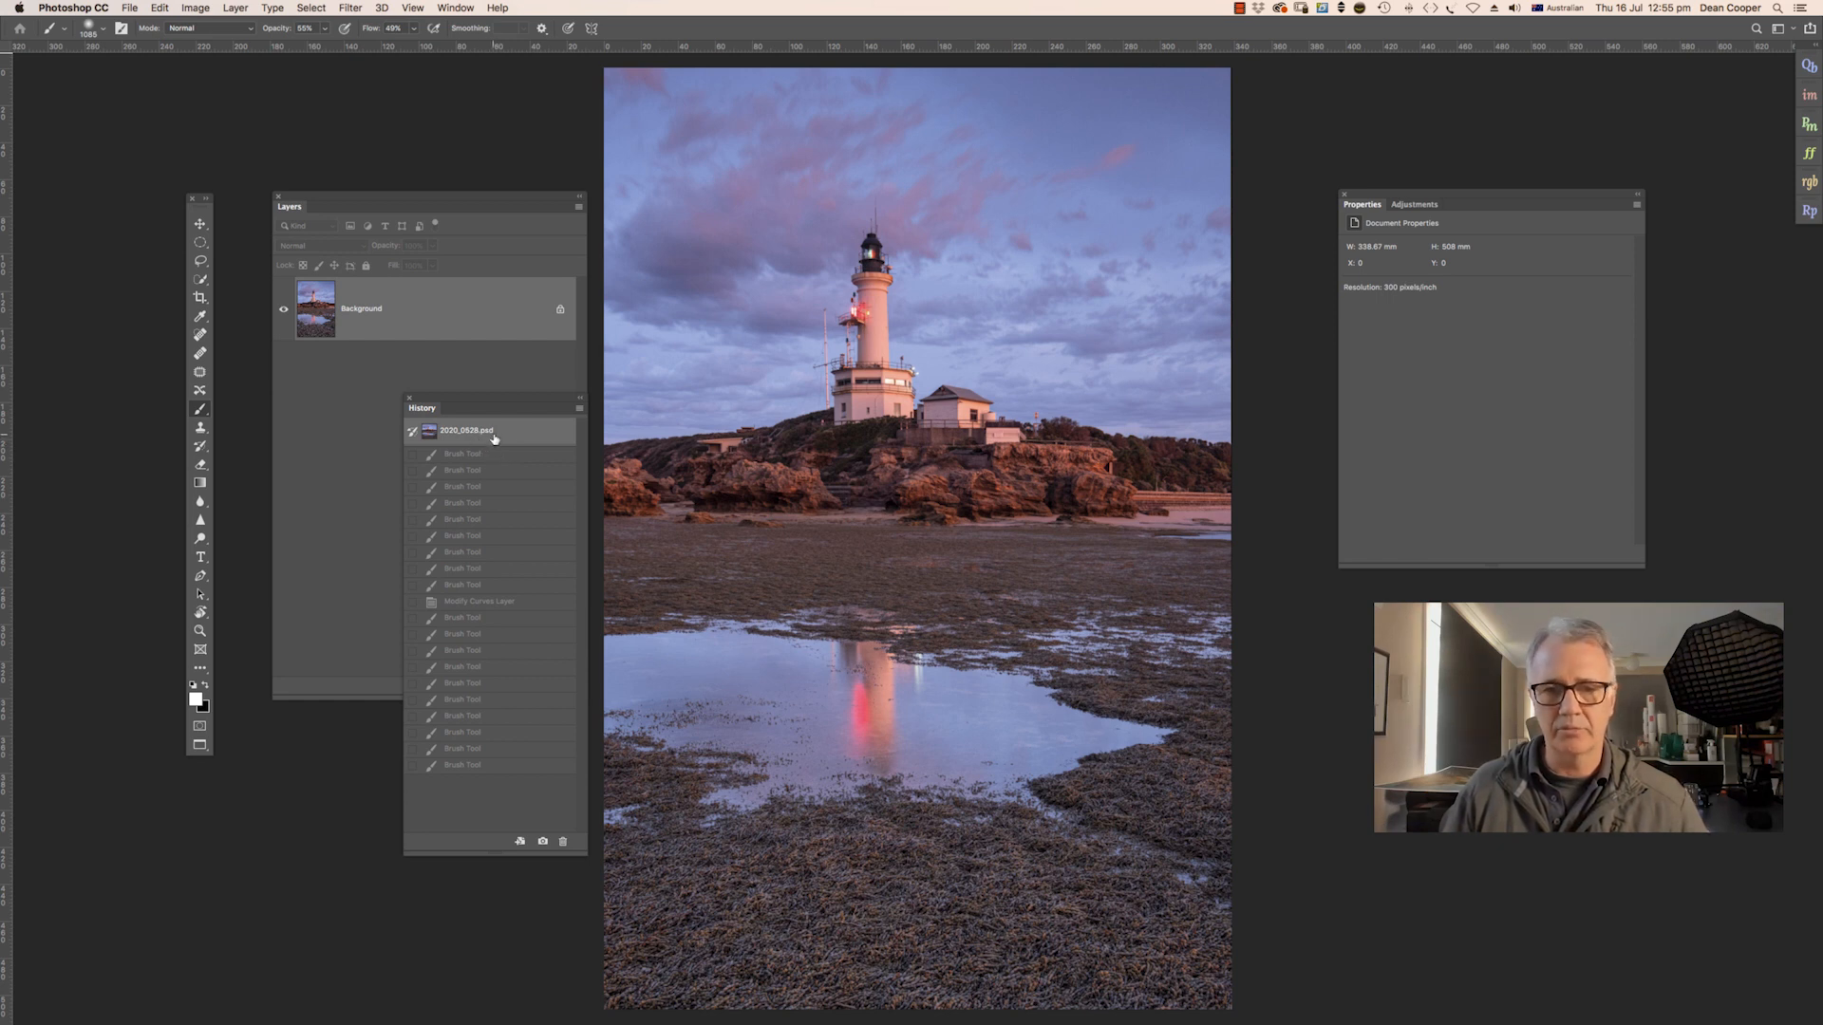
left_click(491, 767)
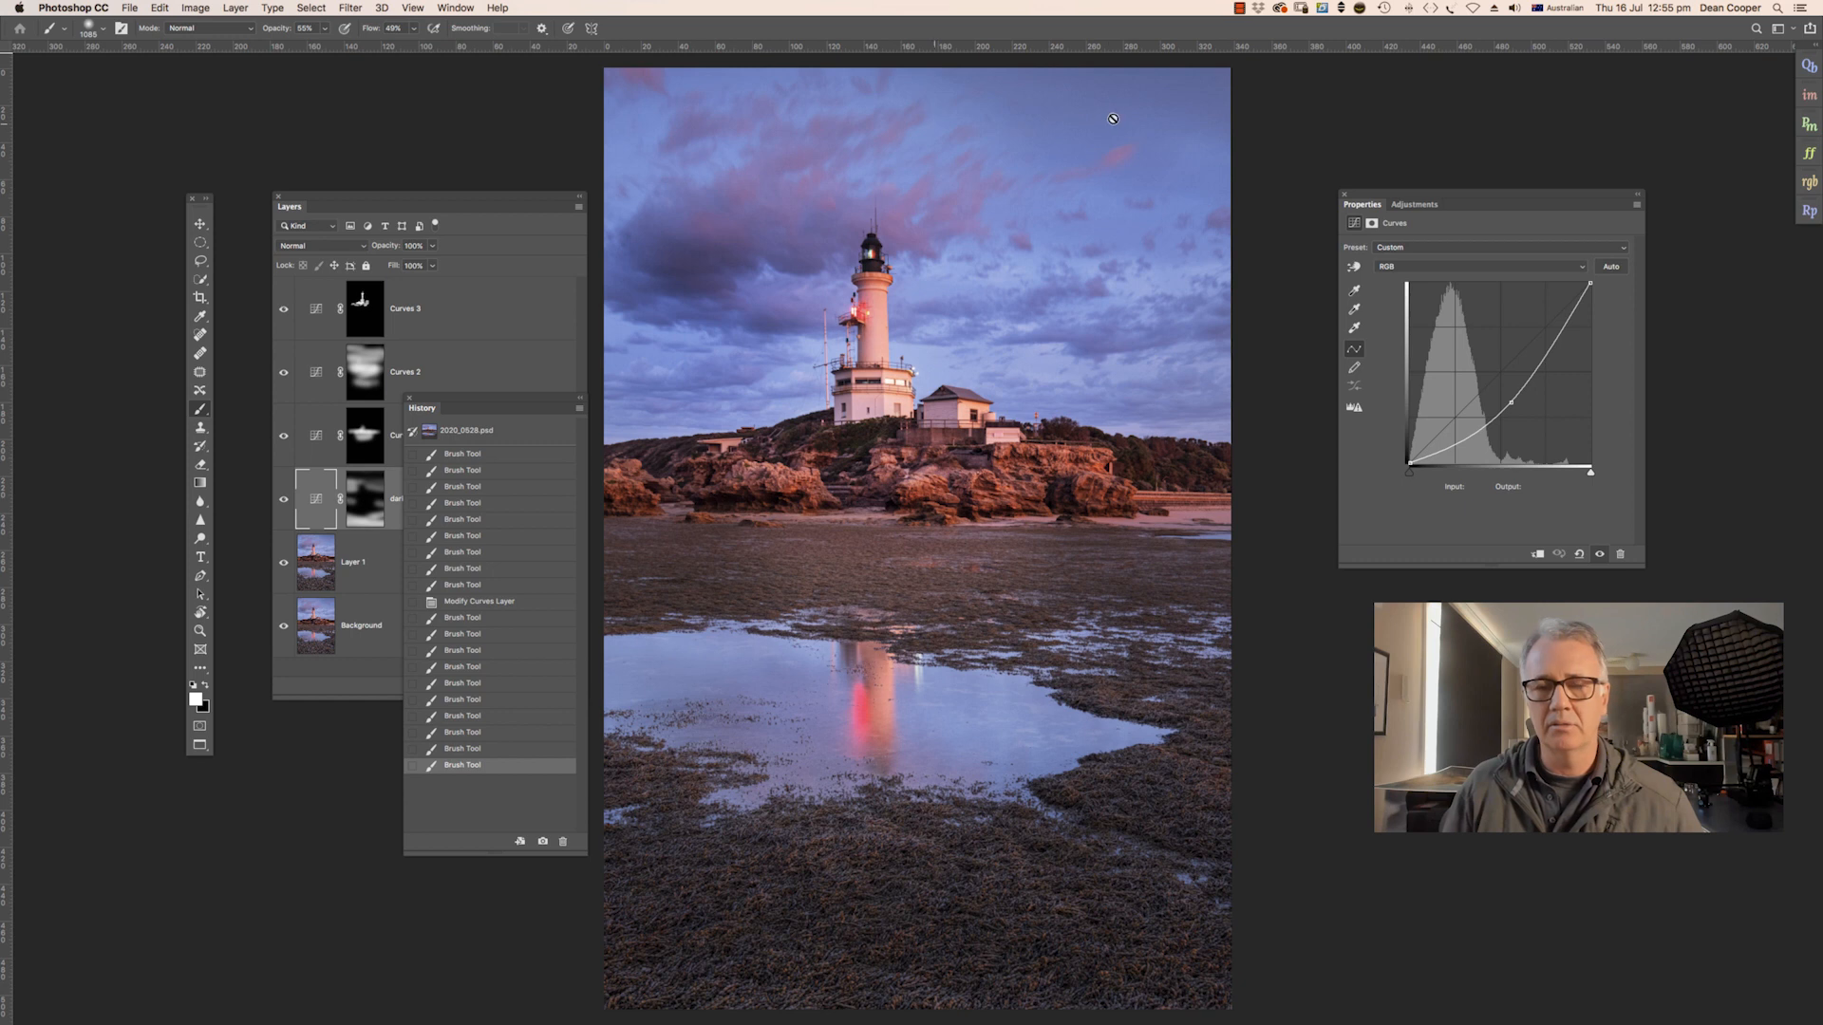
left_click(509, 432)
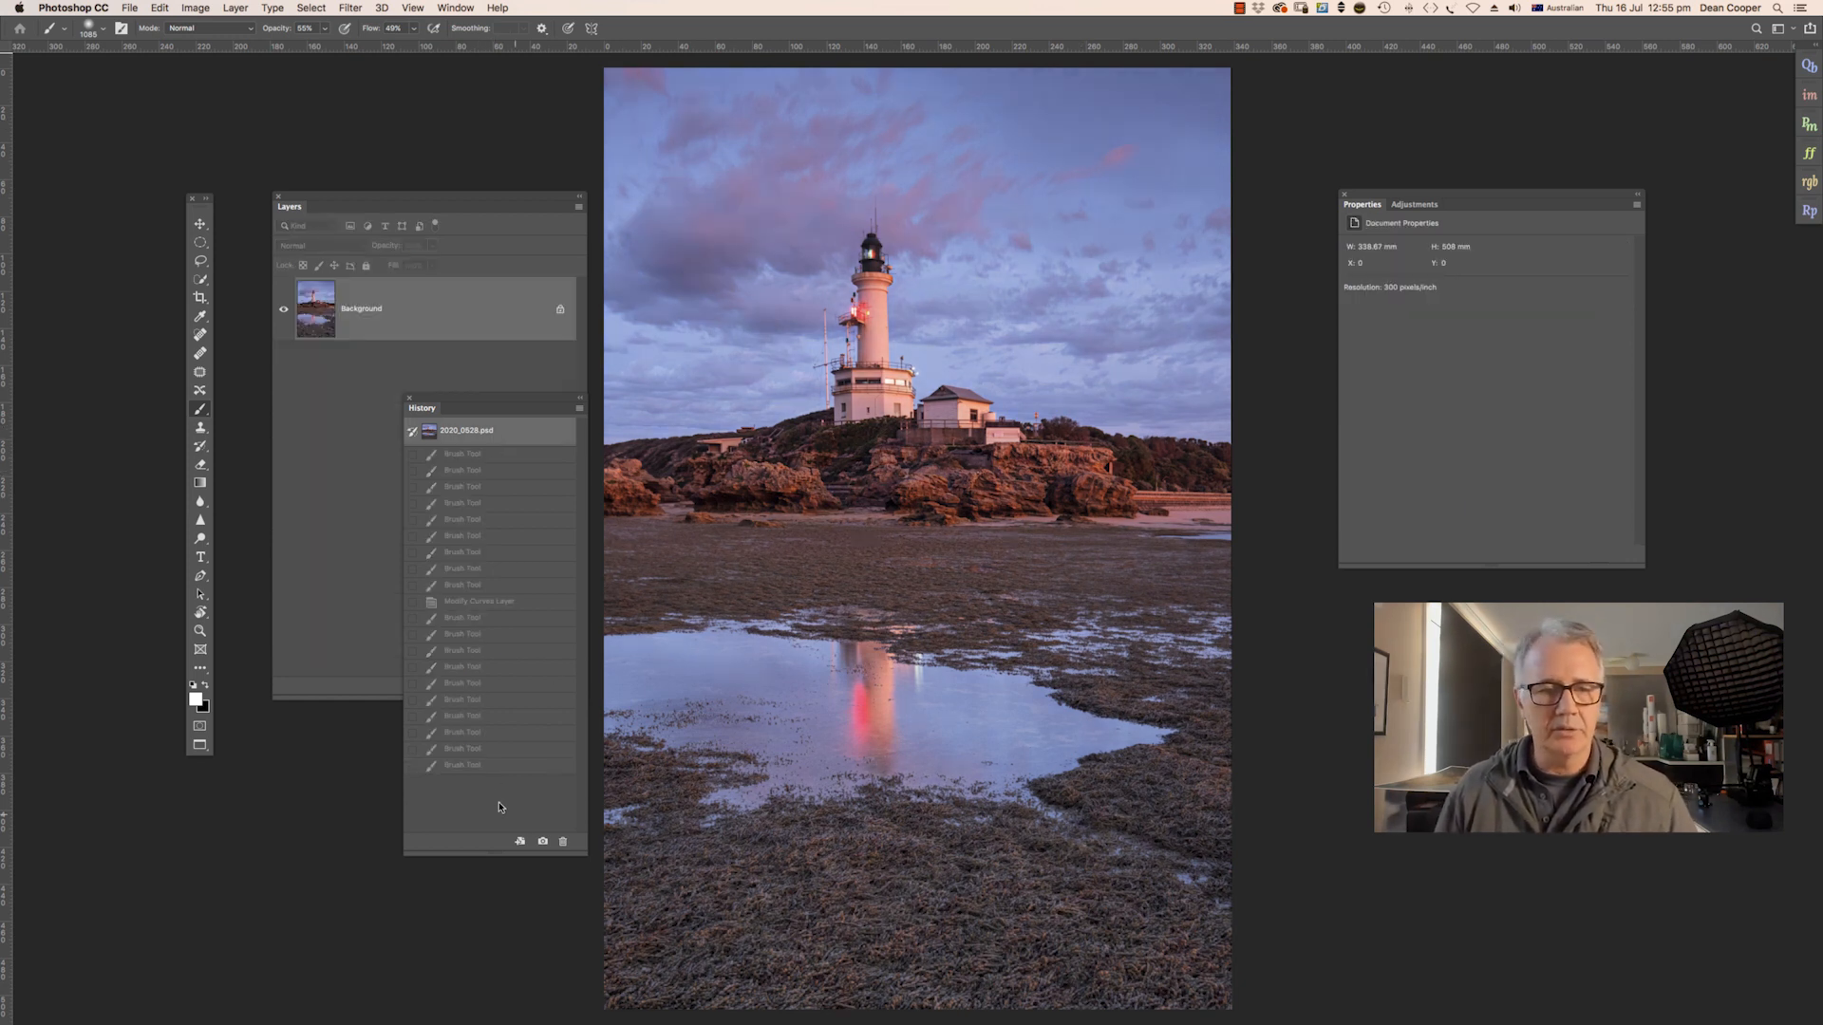
left_click(499, 769)
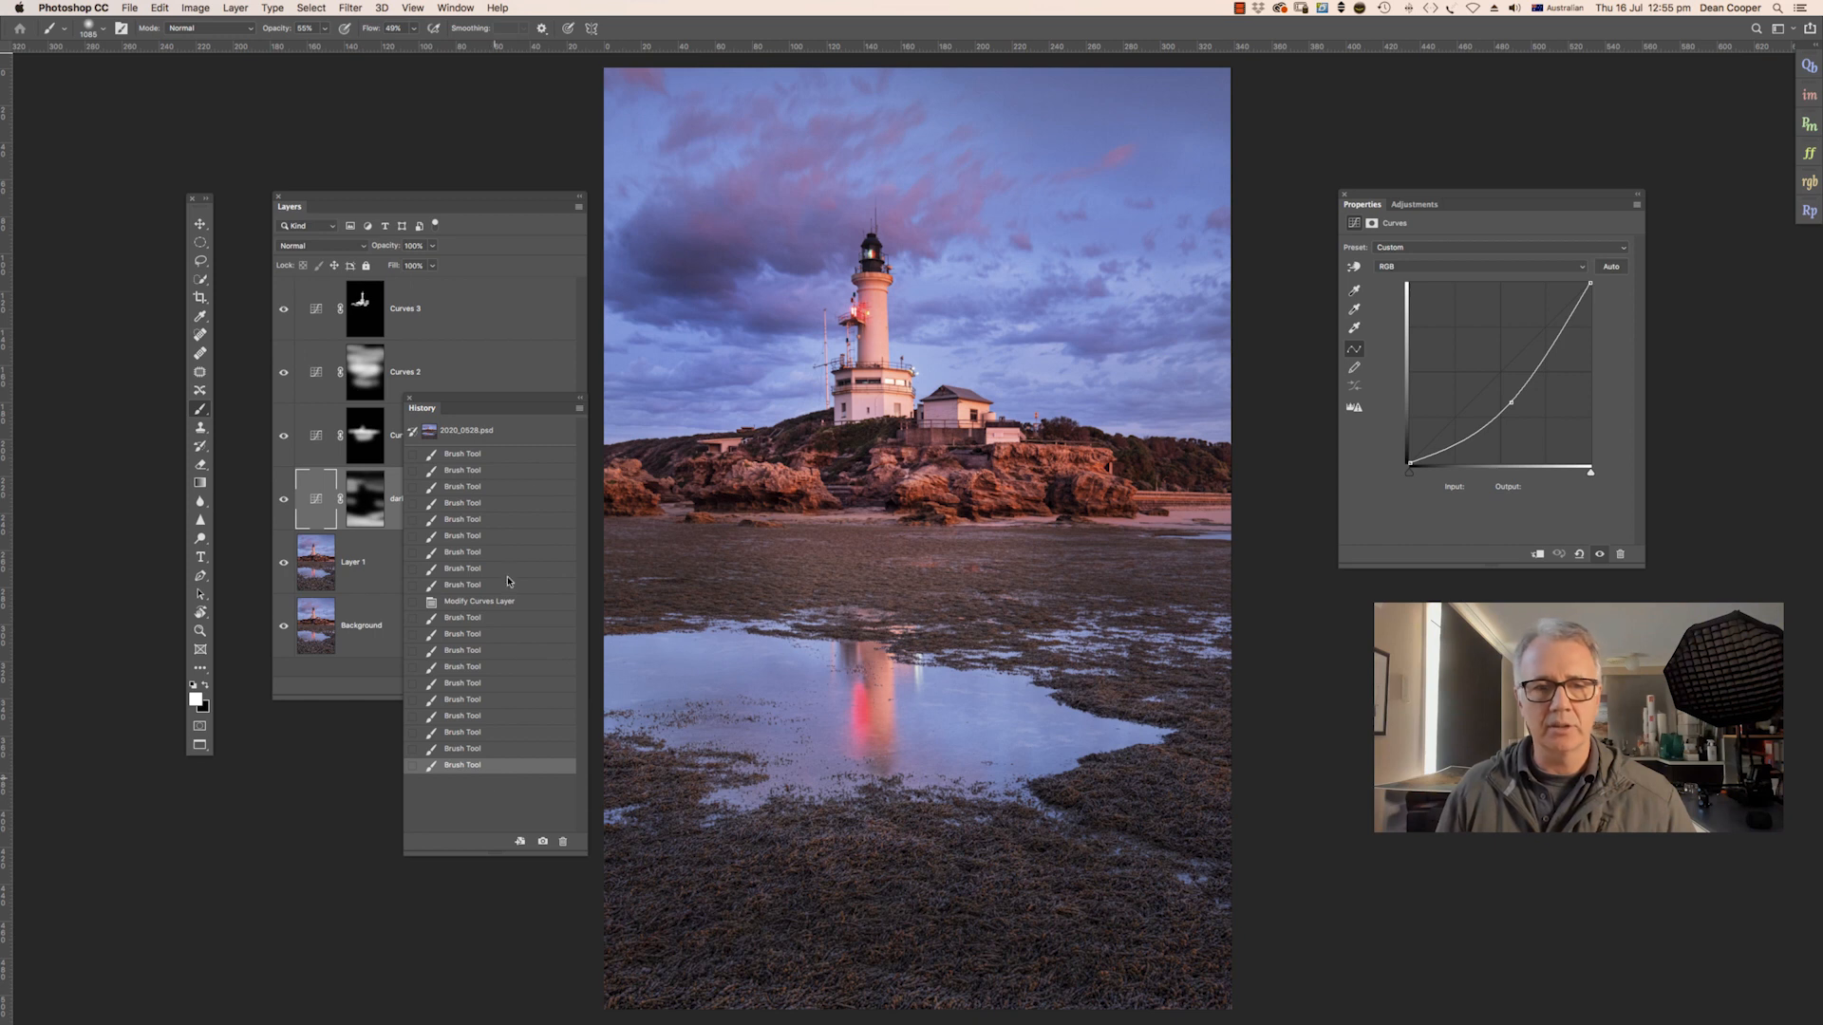
left_click(503, 432)
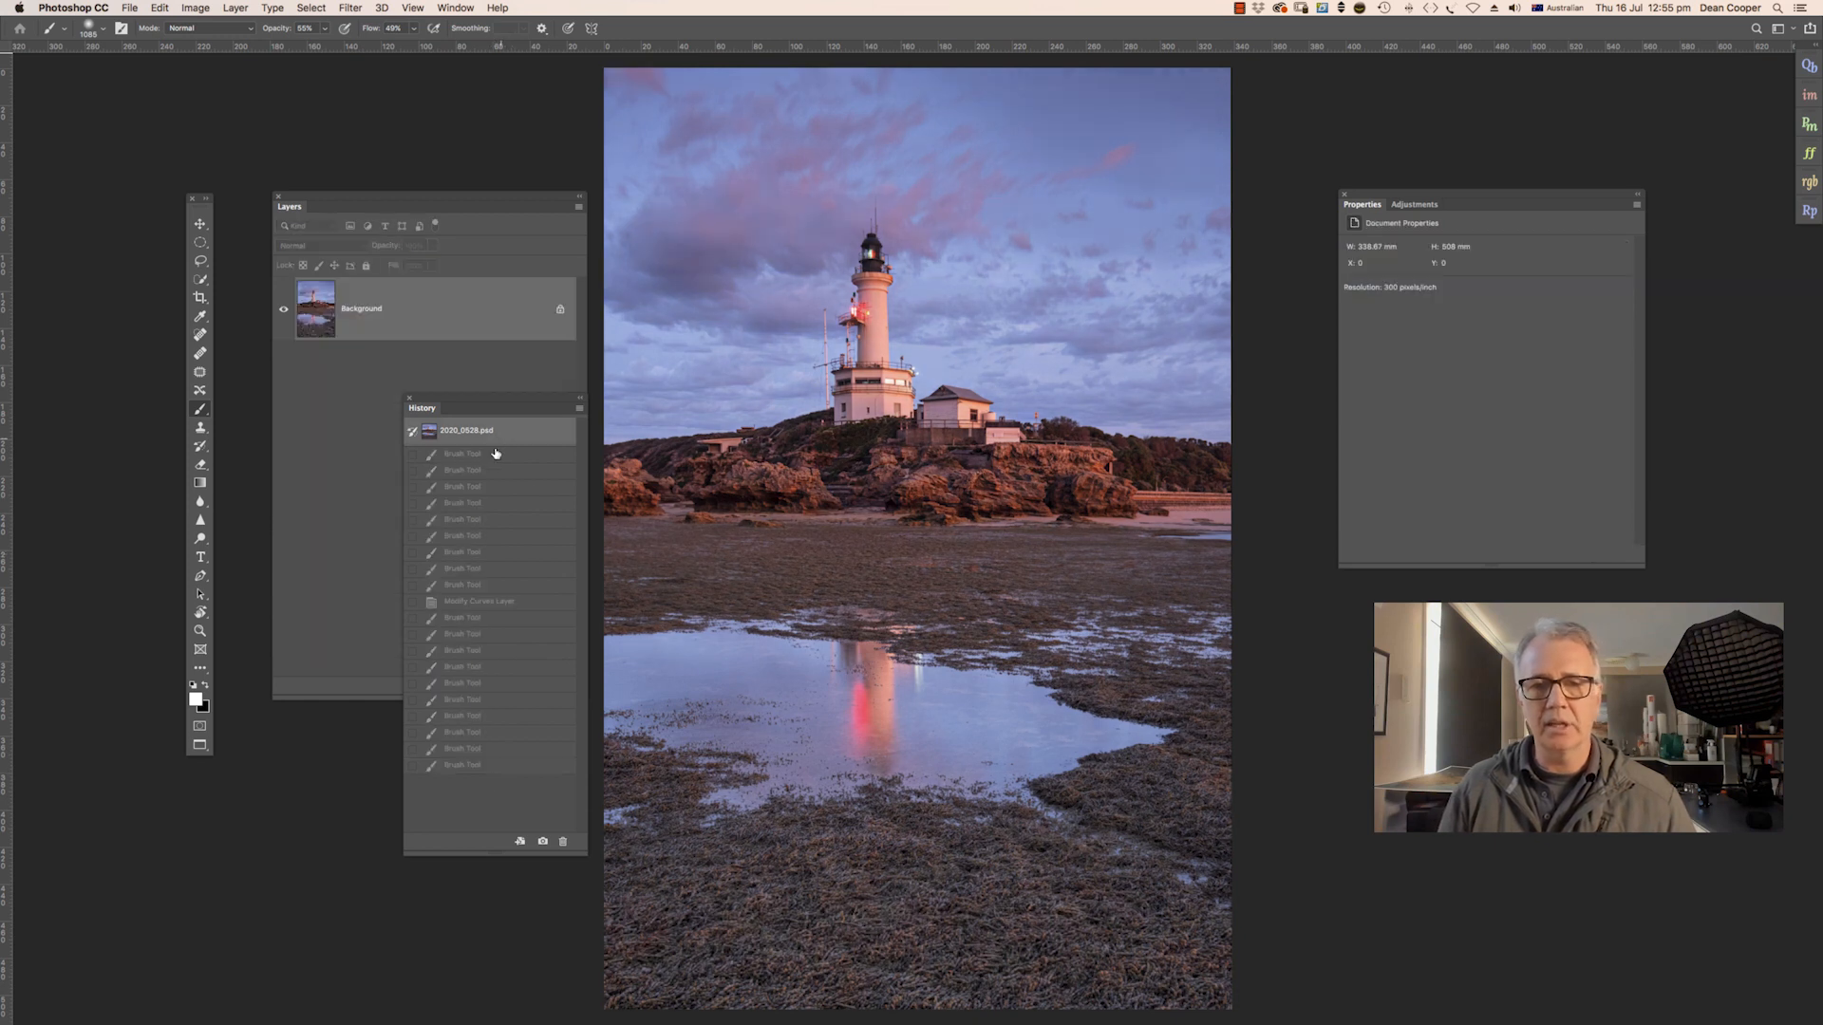
left_click(506, 768)
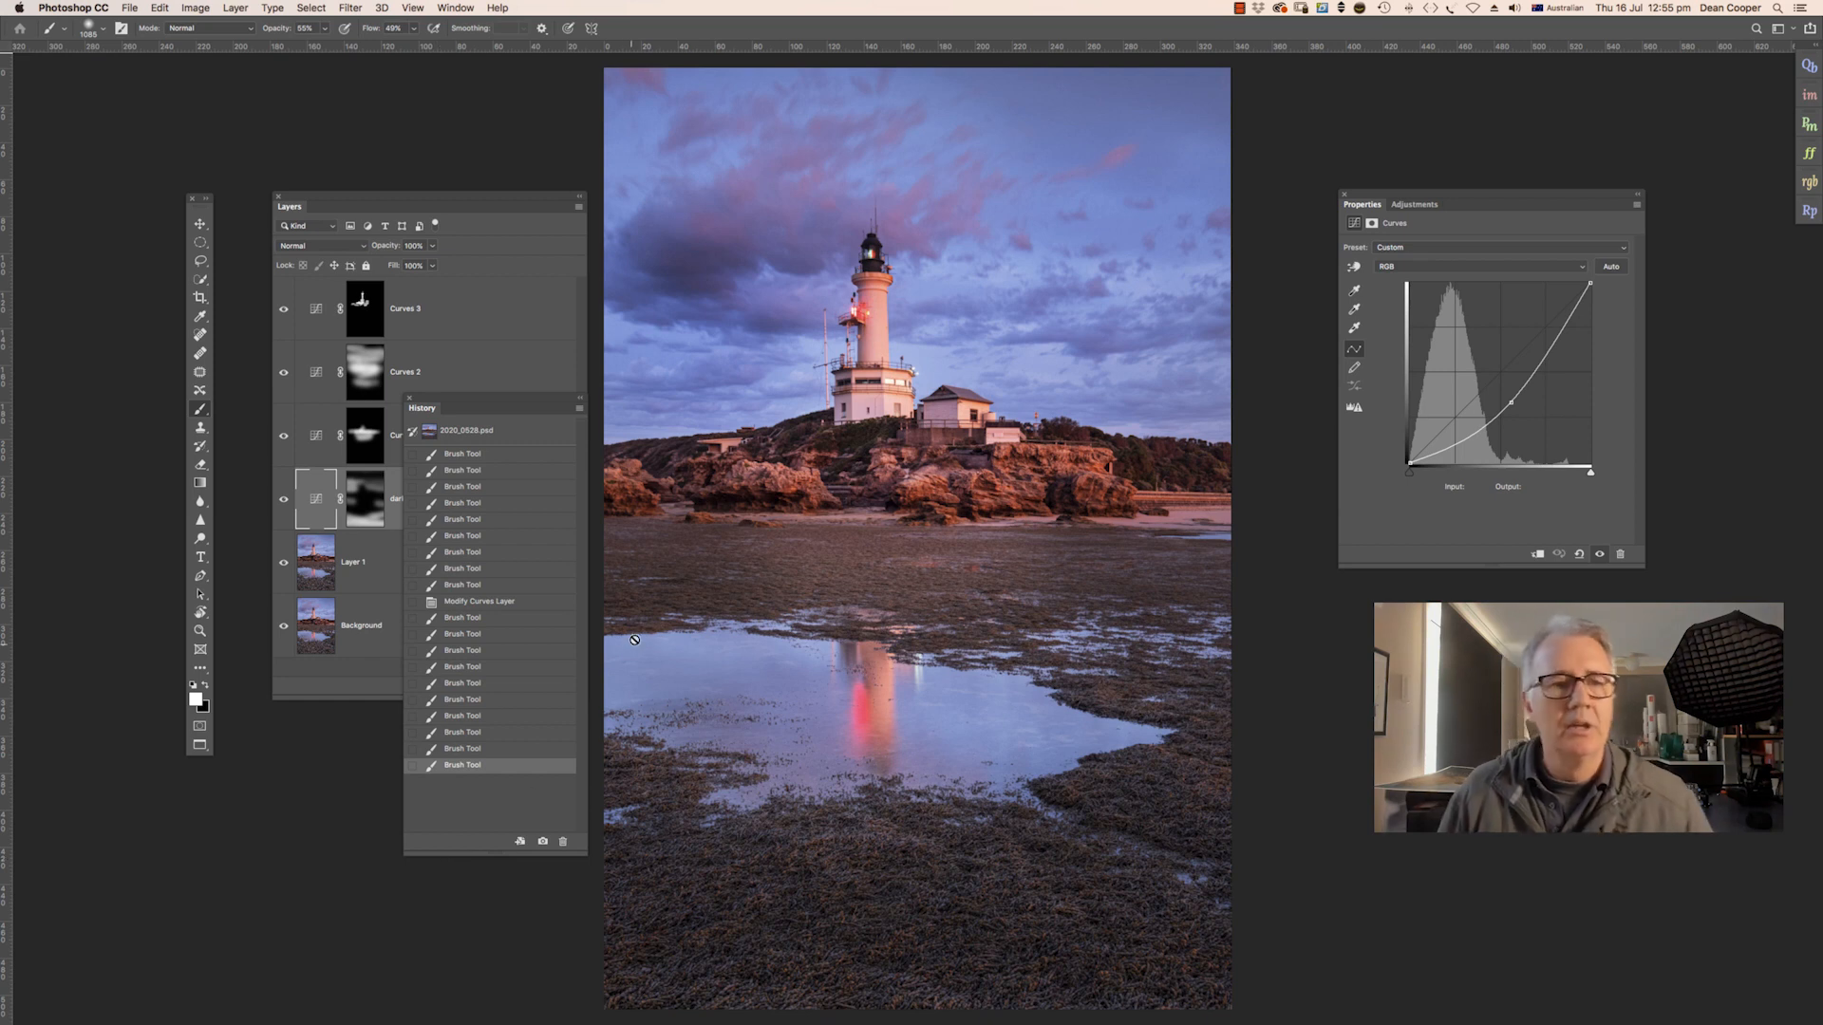
left_click_drag(419, 412, 418, 409)
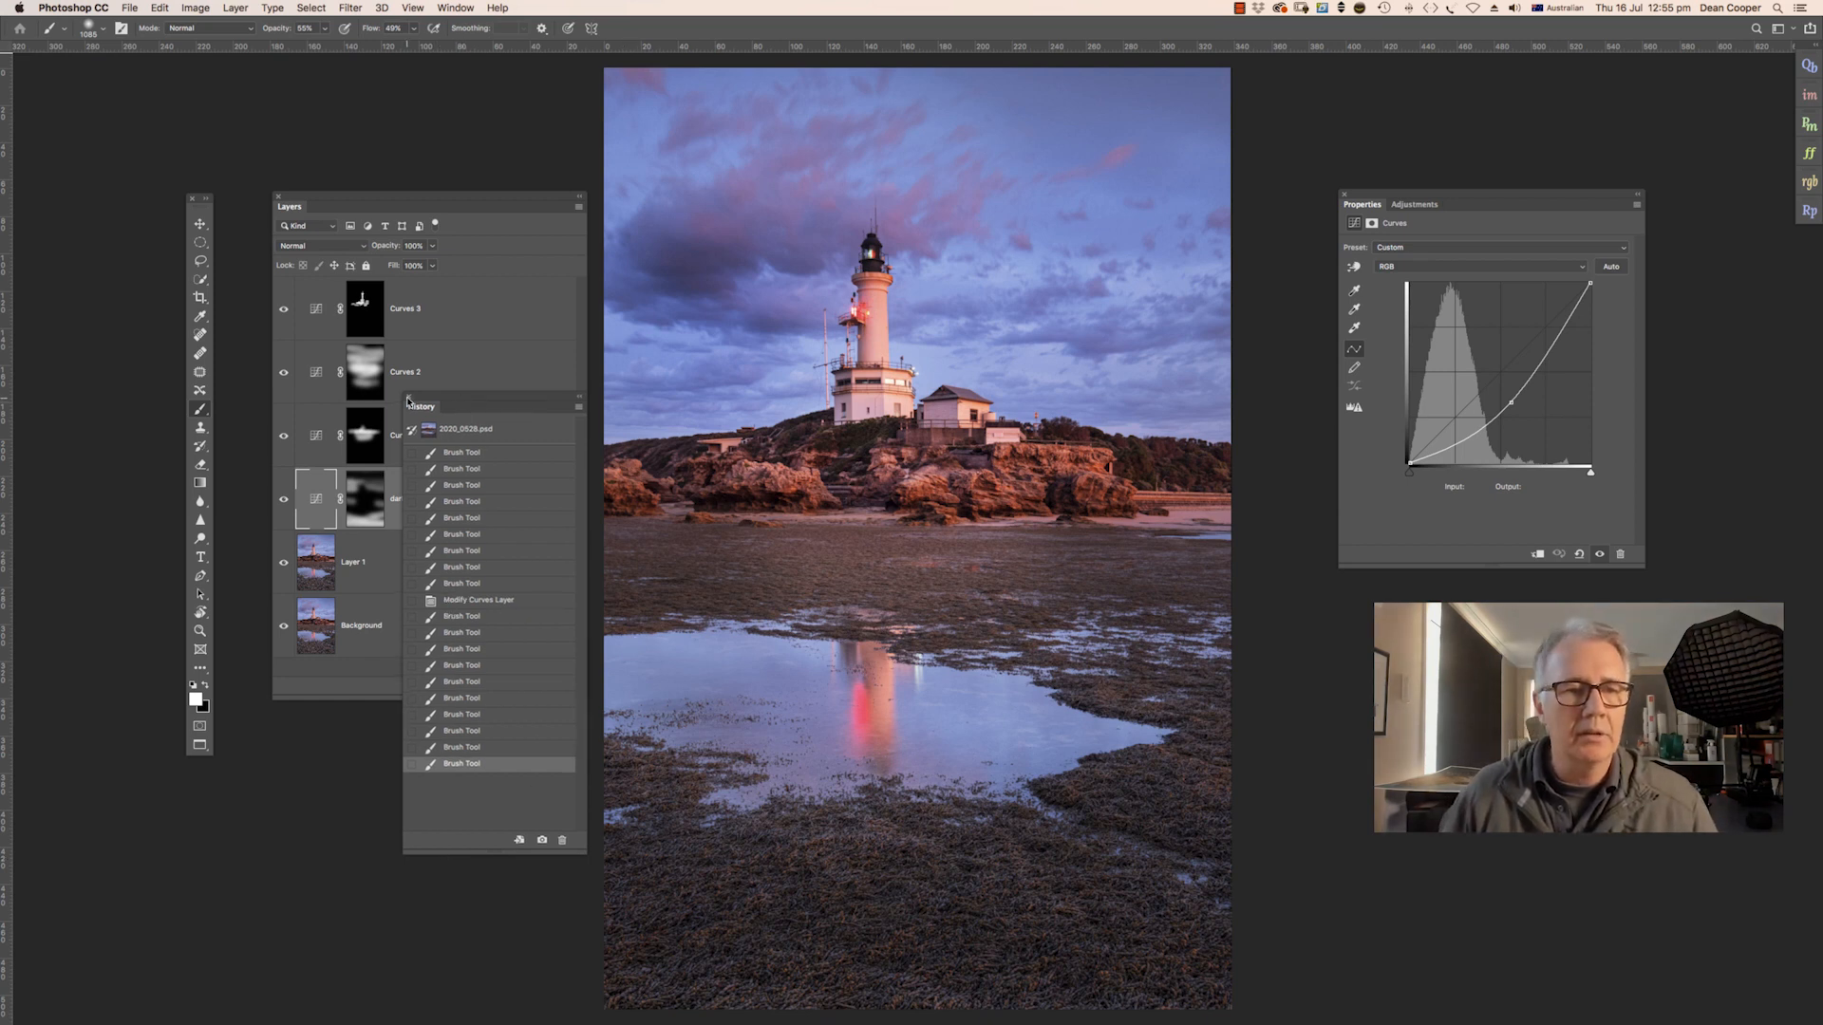
left_click(408, 398)
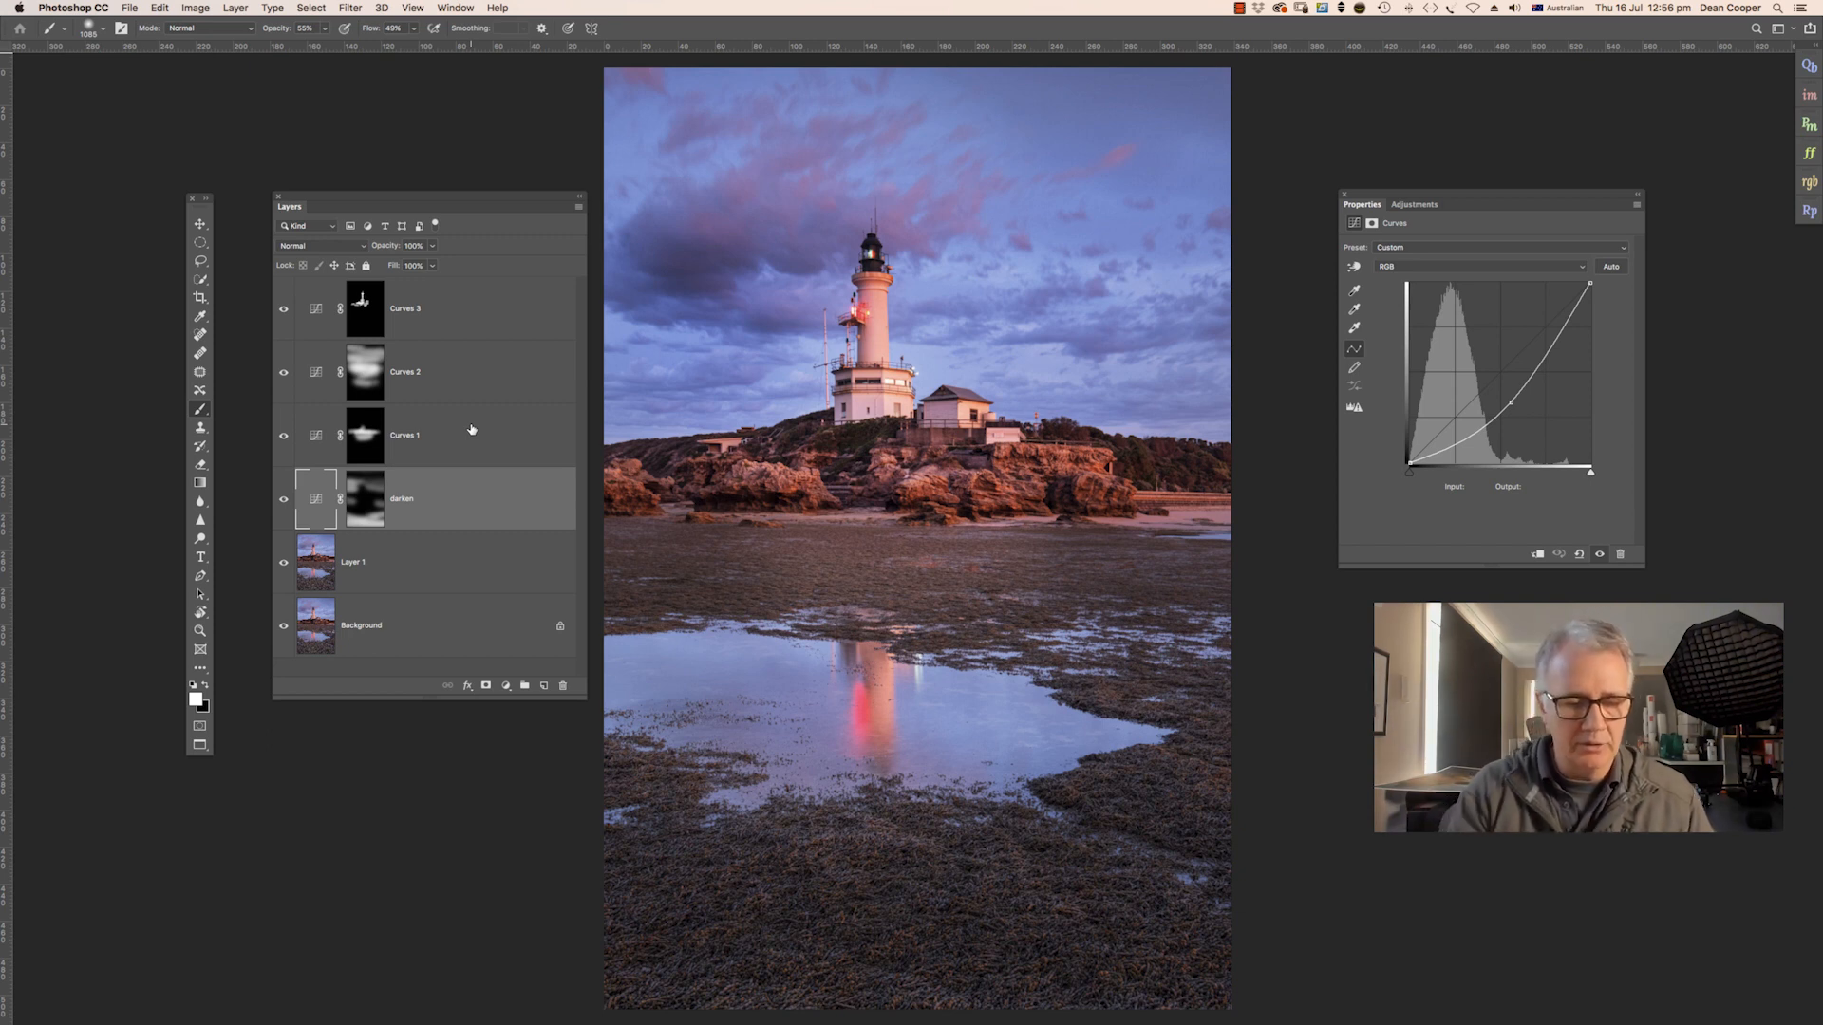
Save the layered image as 2020_0528.tif in TIFF format with LZW image compression and RLE layer compression
key("super+shift+s")
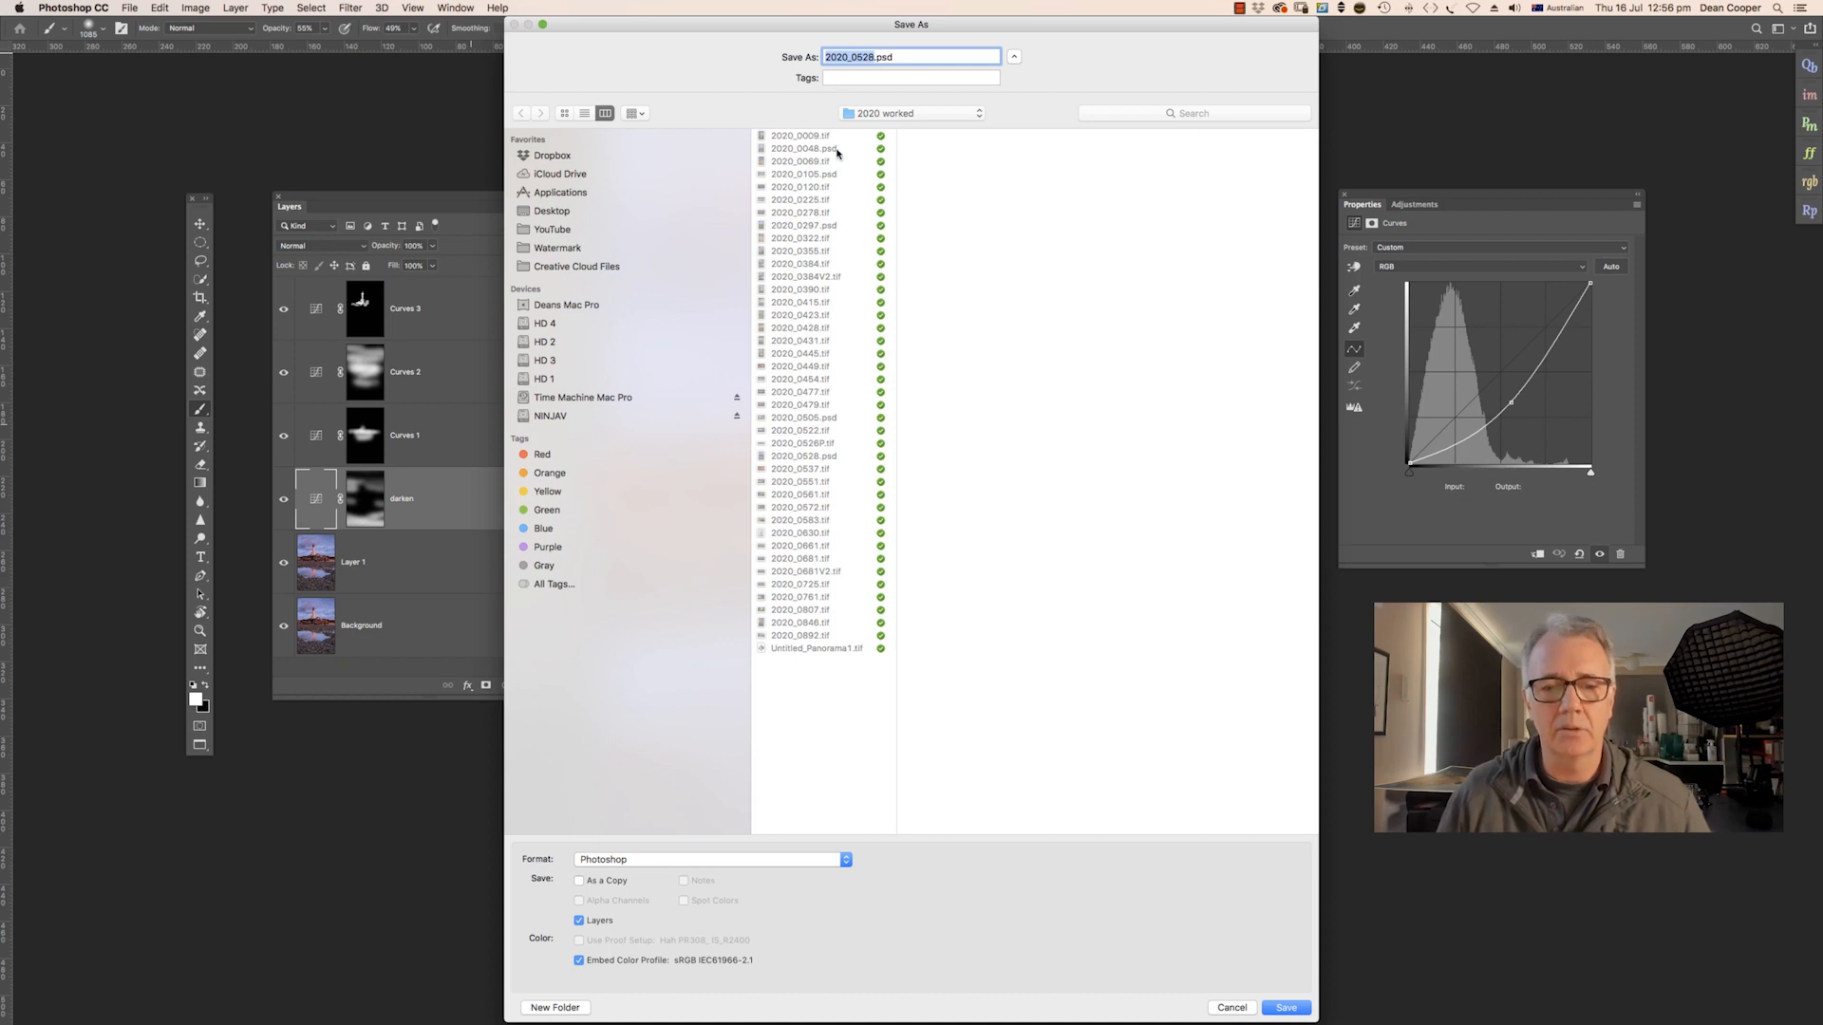
left_click(844, 860)
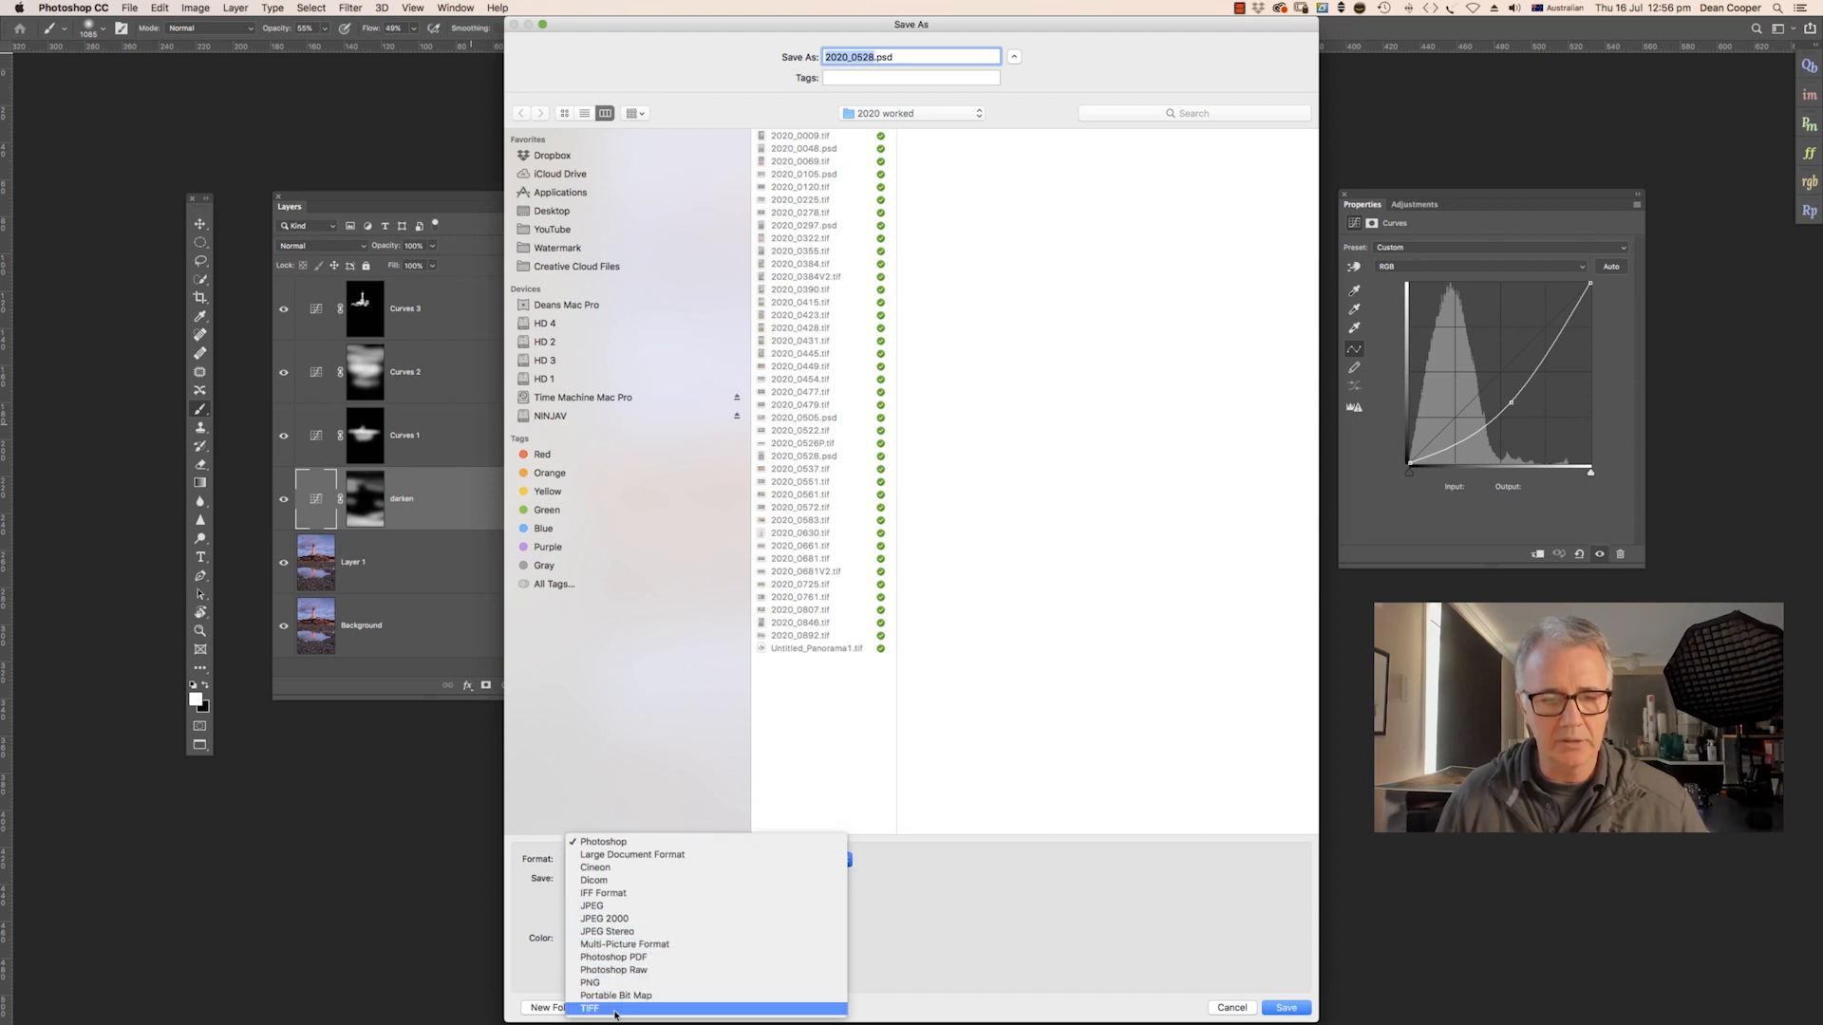
left_click(593, 1010)
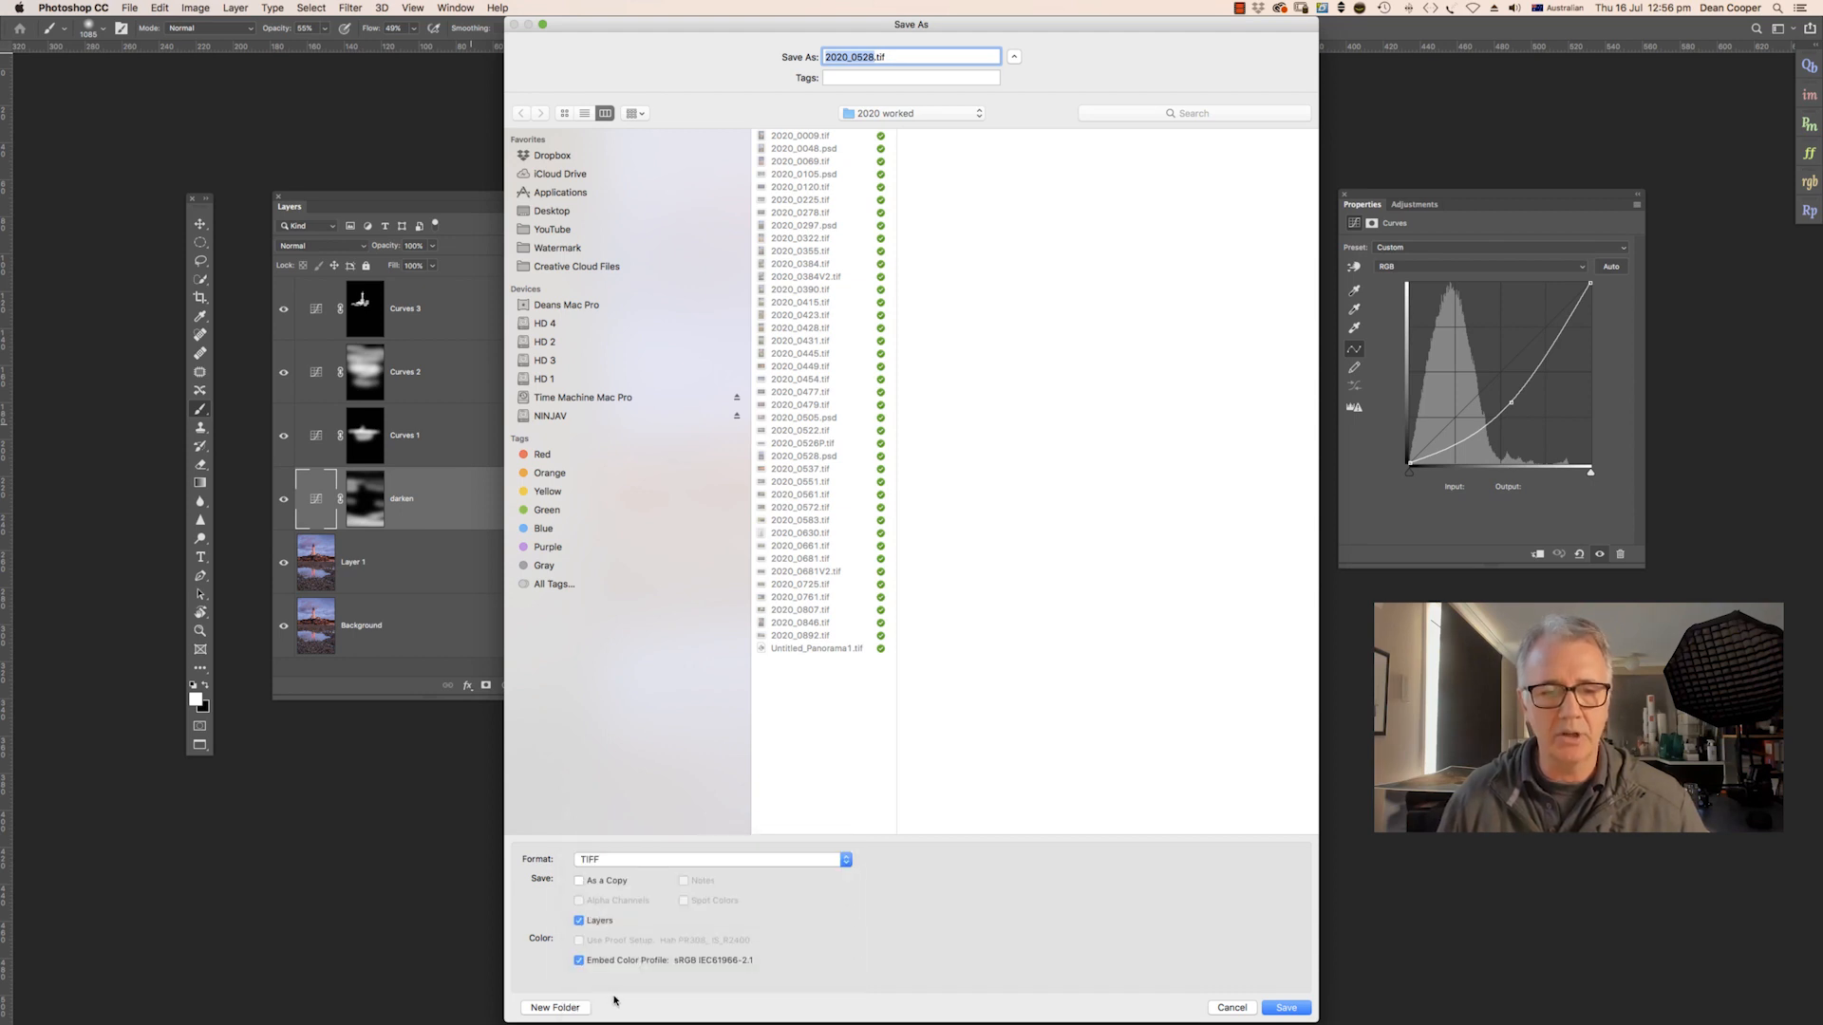
left_click(1287, 1008)
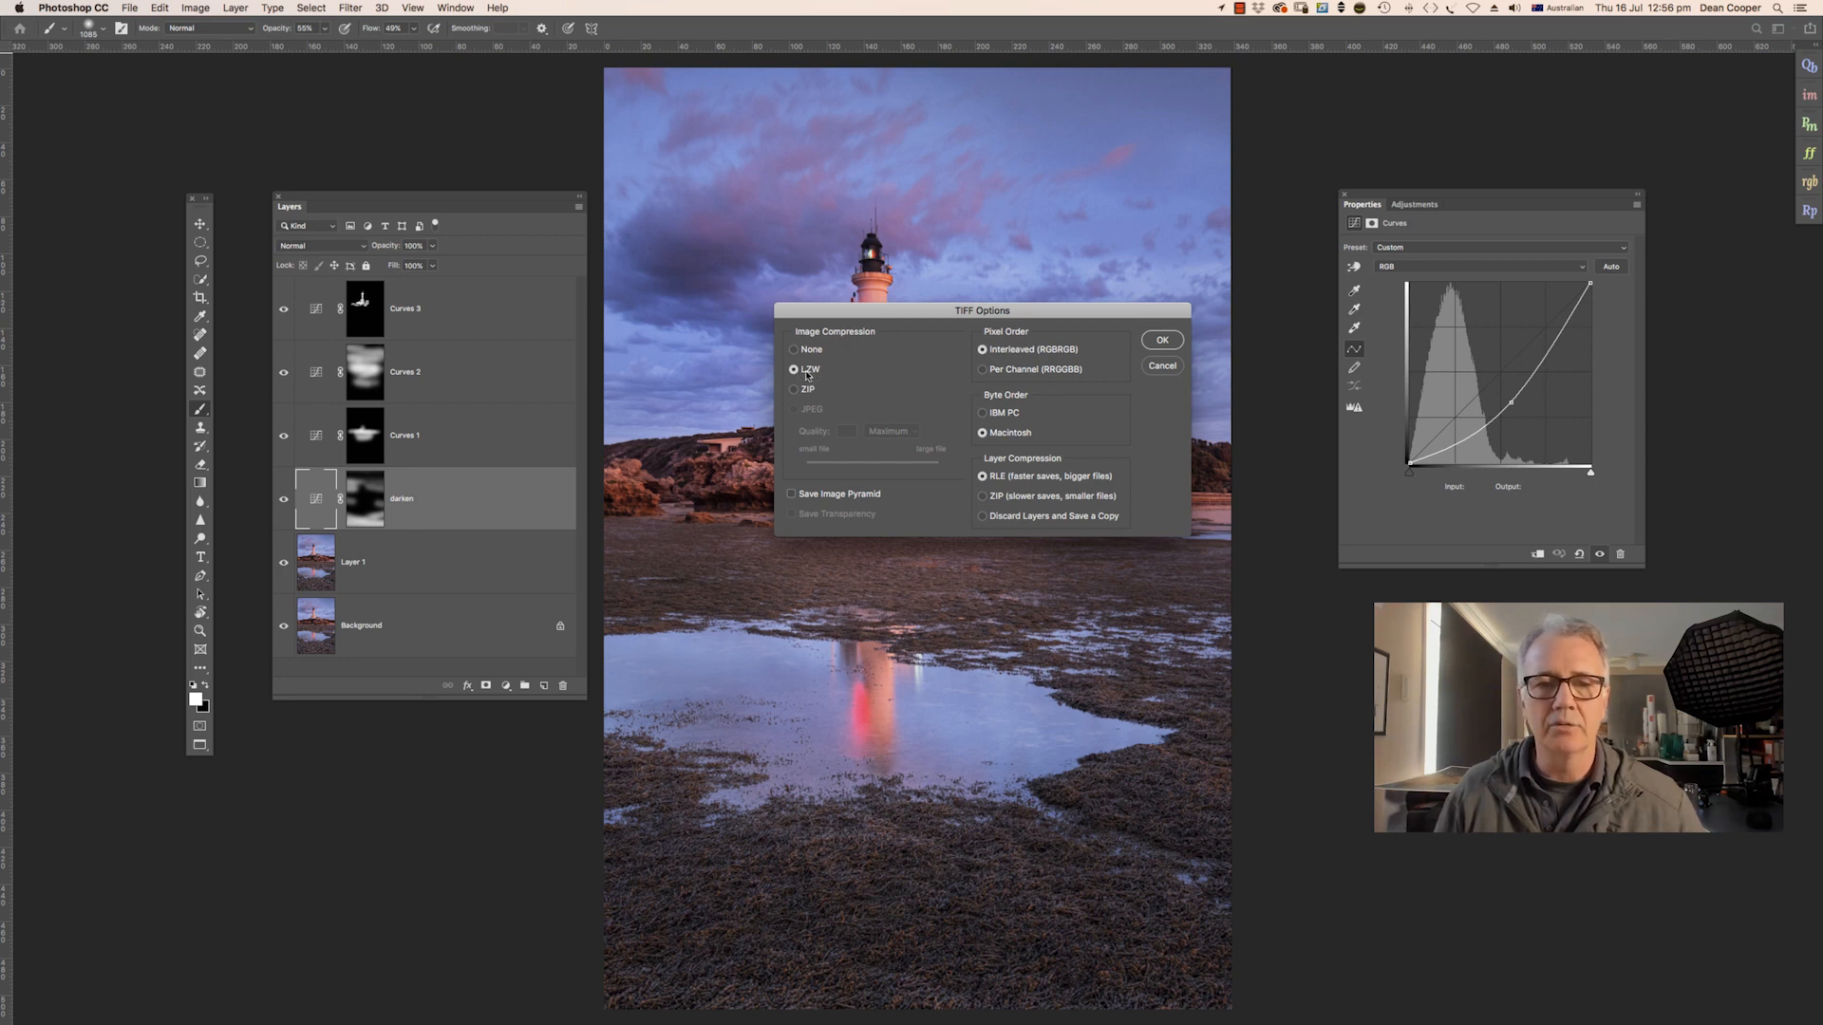
left_click(1162, 342)
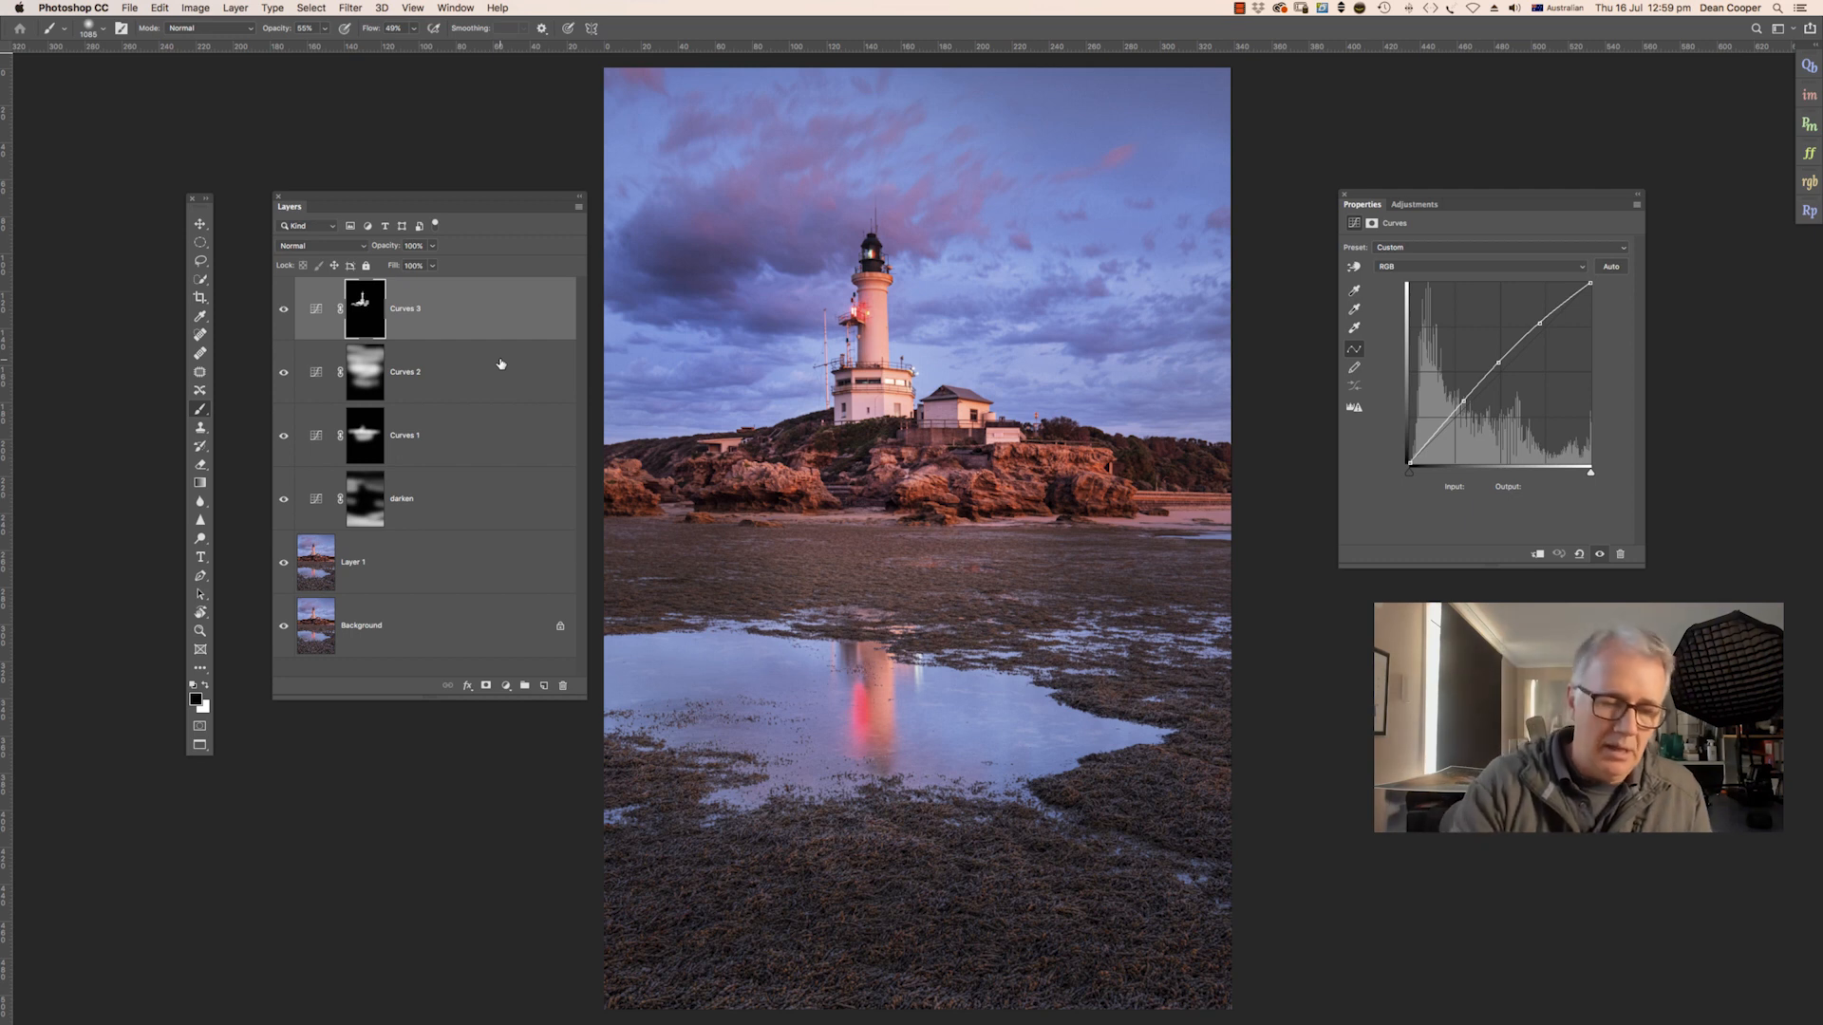
Stamp all visible layers into a new merged layer above Curves 3 and swap the foreground and background colours
key("super+alt+shift+e")
key("x")
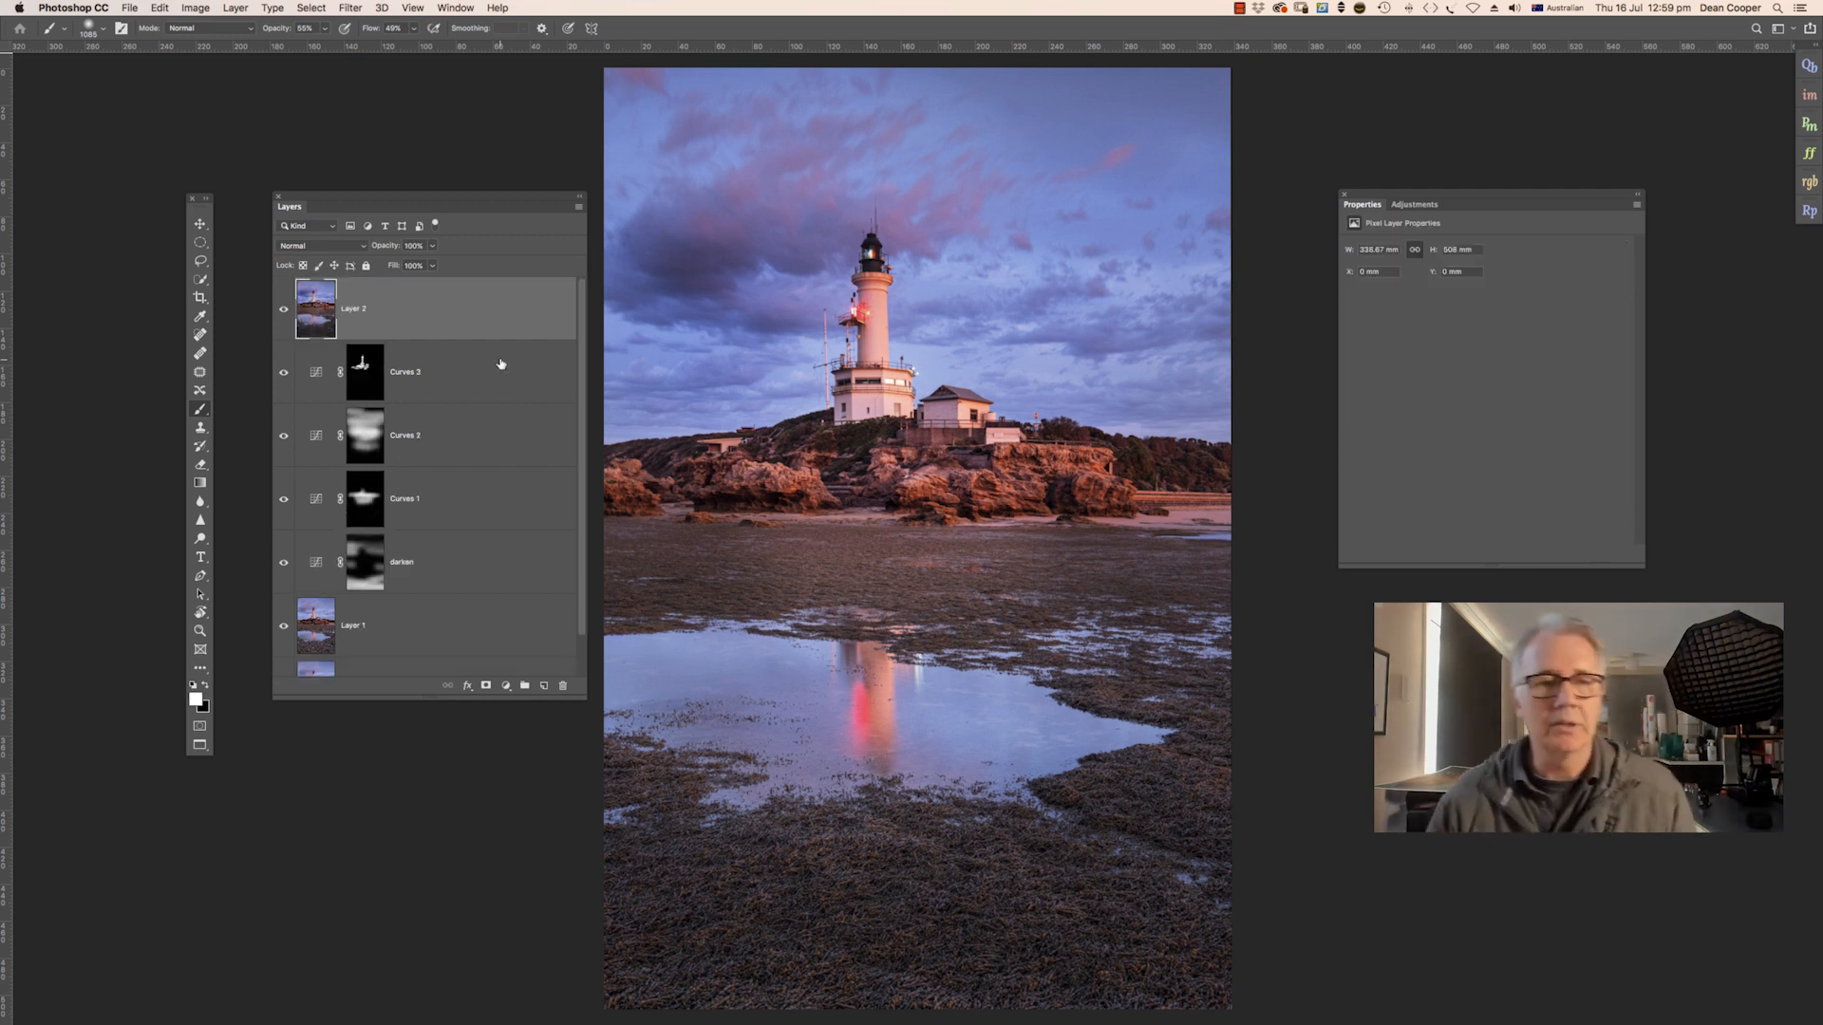